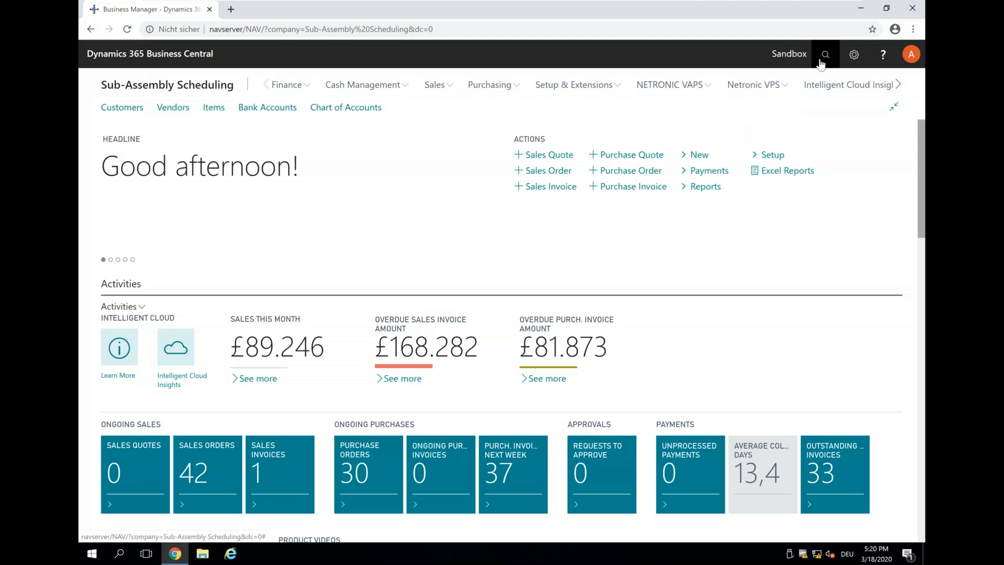
Step: Find the Items list through search and open the card for item 1001 Custom Bicycle
left_click(820, 61)
type("item")
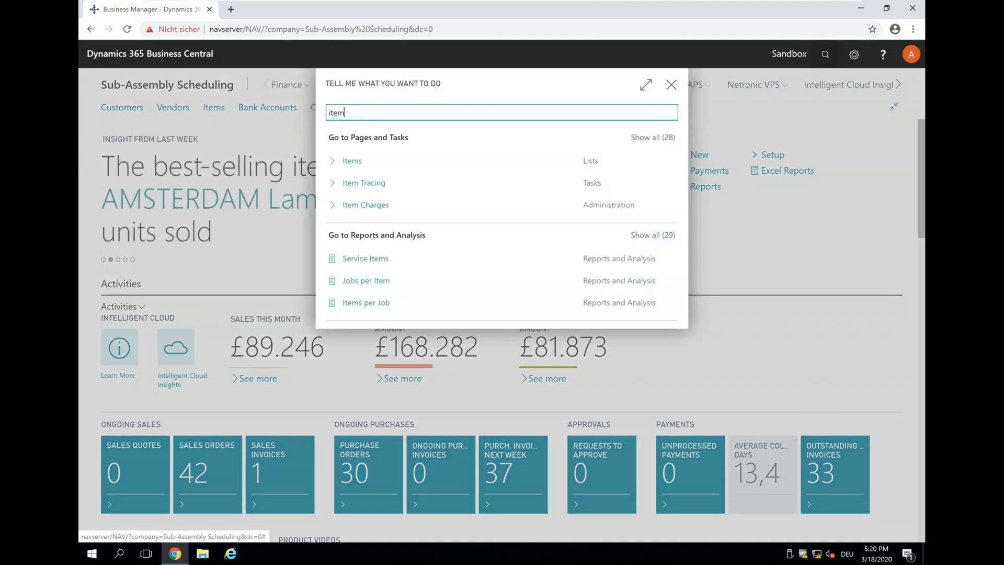
left_click(349, 160)
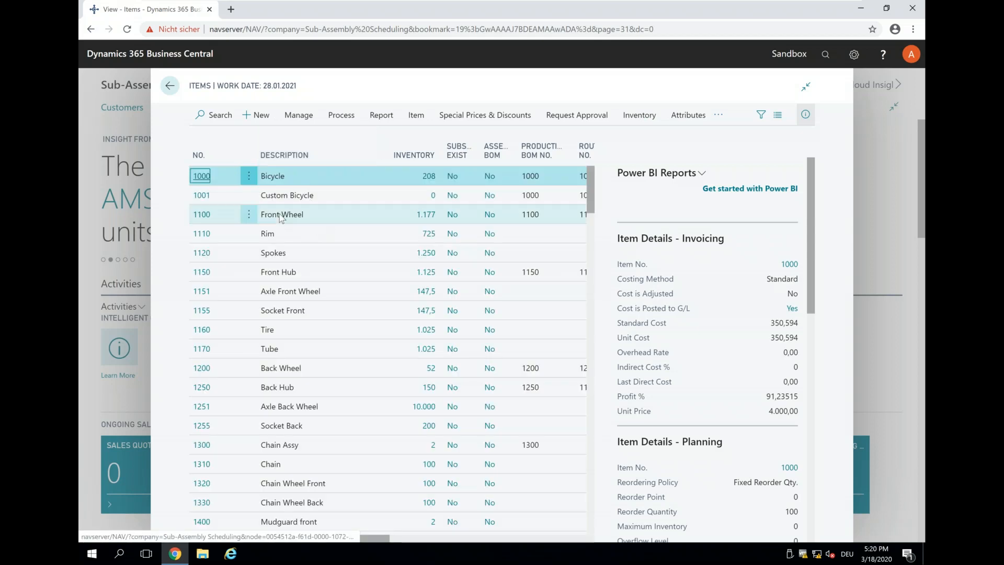
left_click(202, 197)
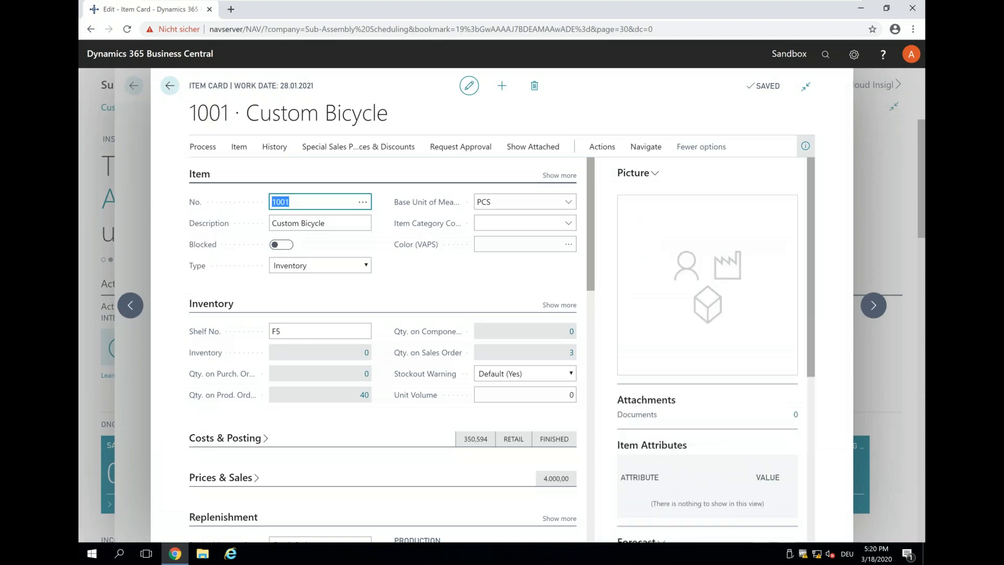
Step: Check that Custom Bicycle uses production BOM 1000 (Bicycle), then close back to the Items list
scroll(415, 226, "down", 3)
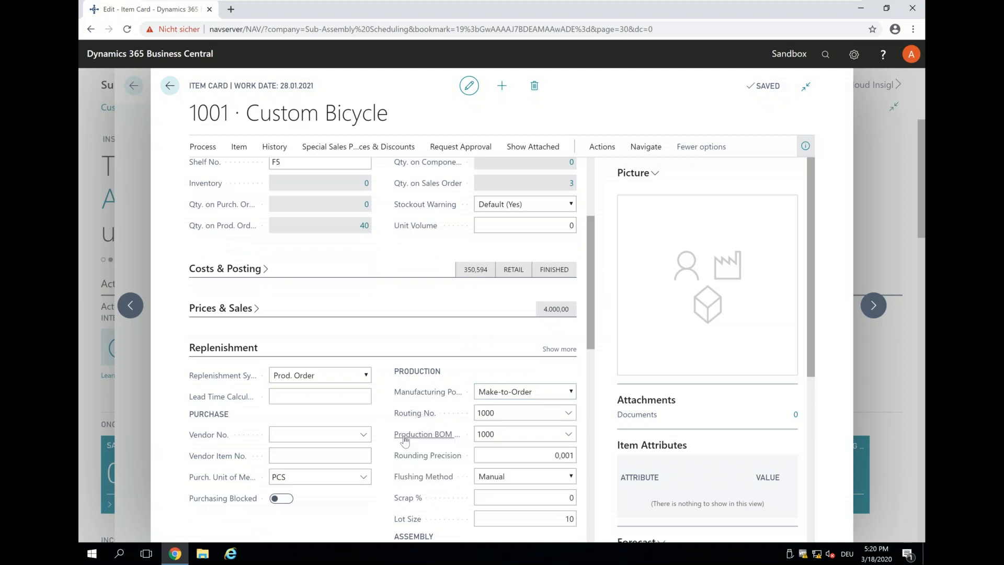
left_click(570, 436)
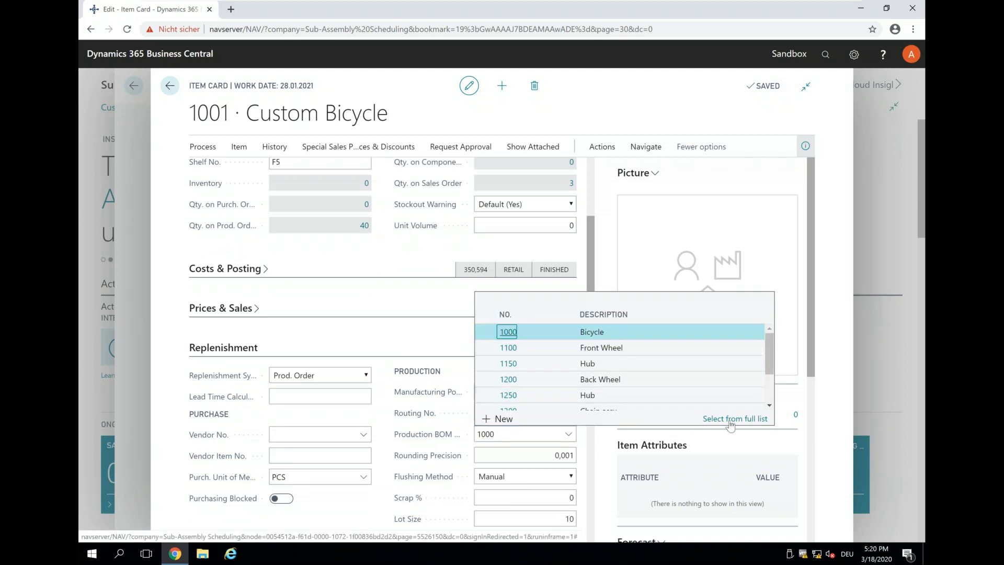
left_click(728, 419)
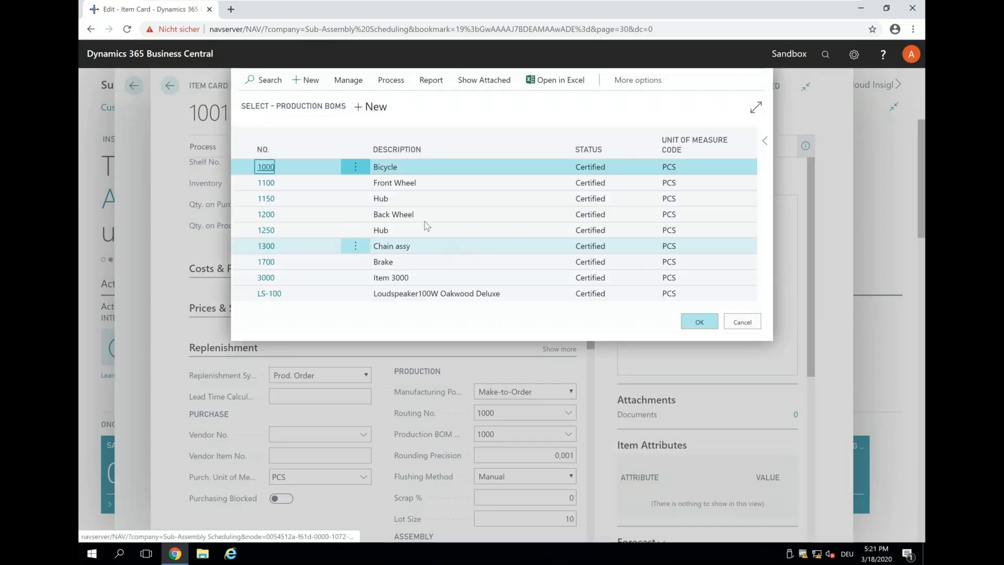
left_click(357, 83)
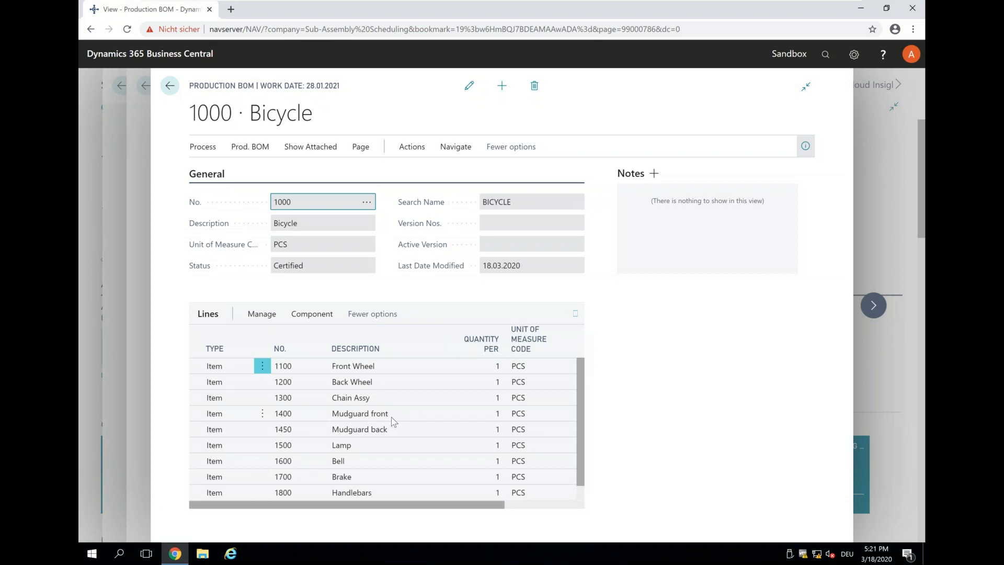
scroll(391, 418, "down", 1)
scroll(389, 421, "up", 1)
left_click(170, 86)
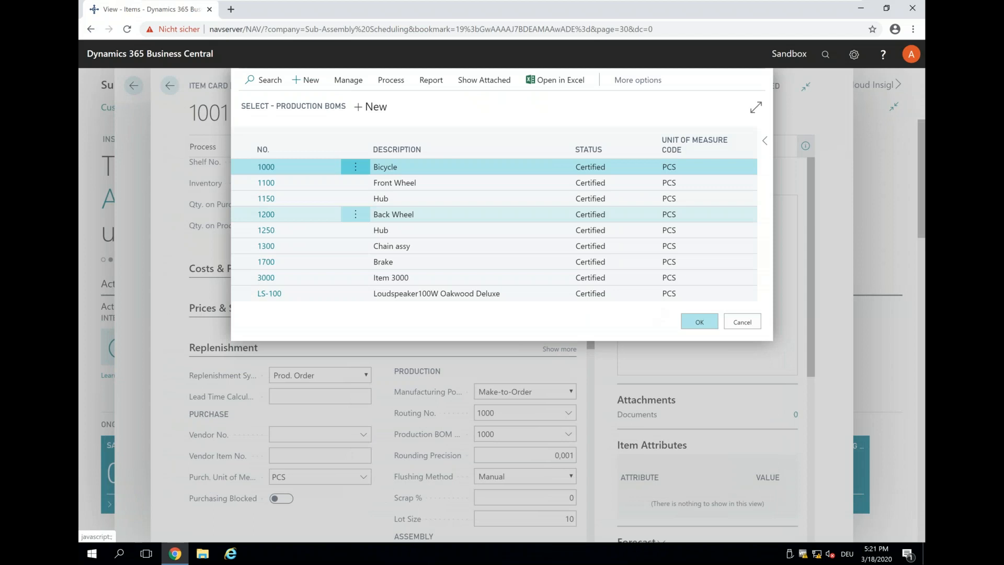
left_click(742, 322)
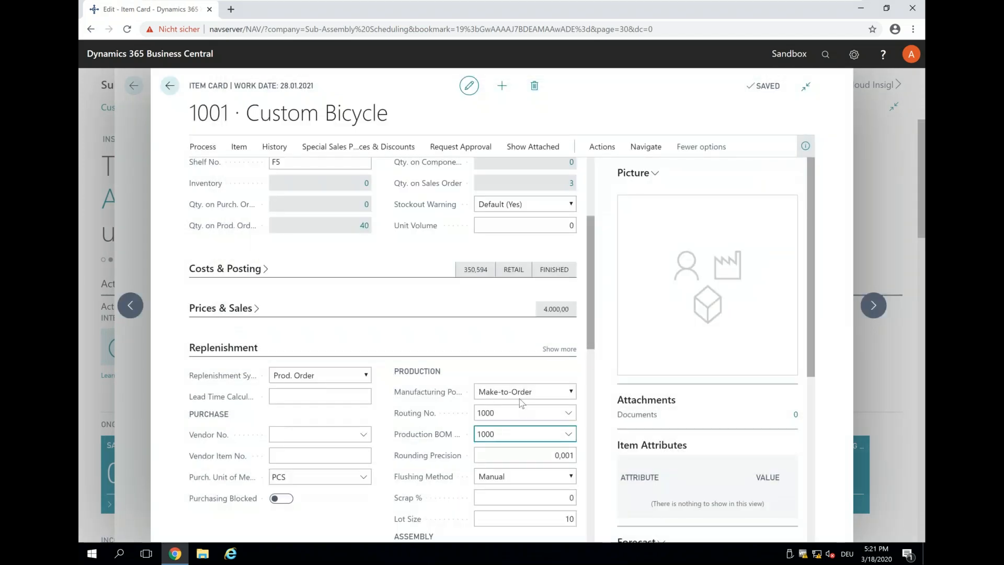
left_click(170, 86)
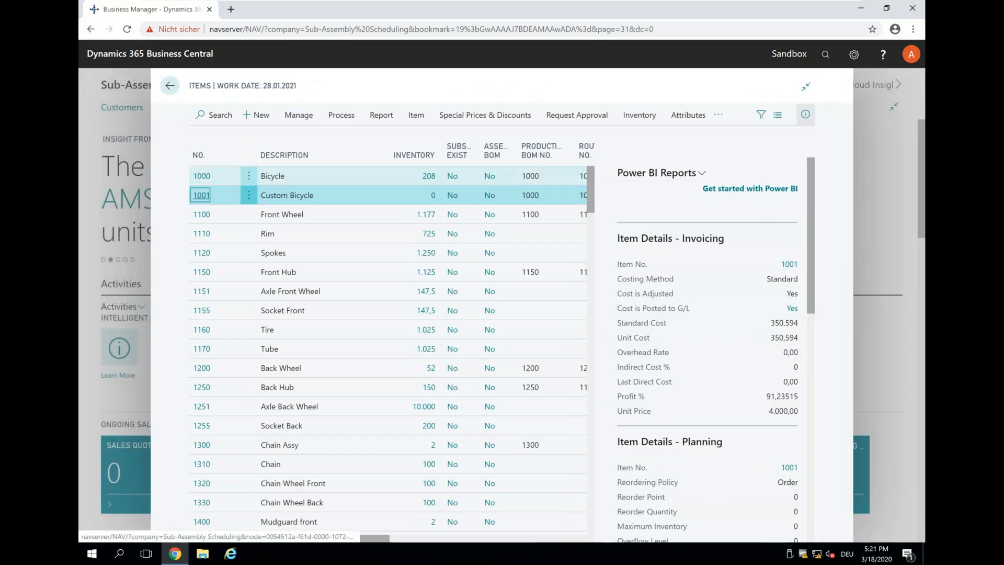
left_click(203, 222)
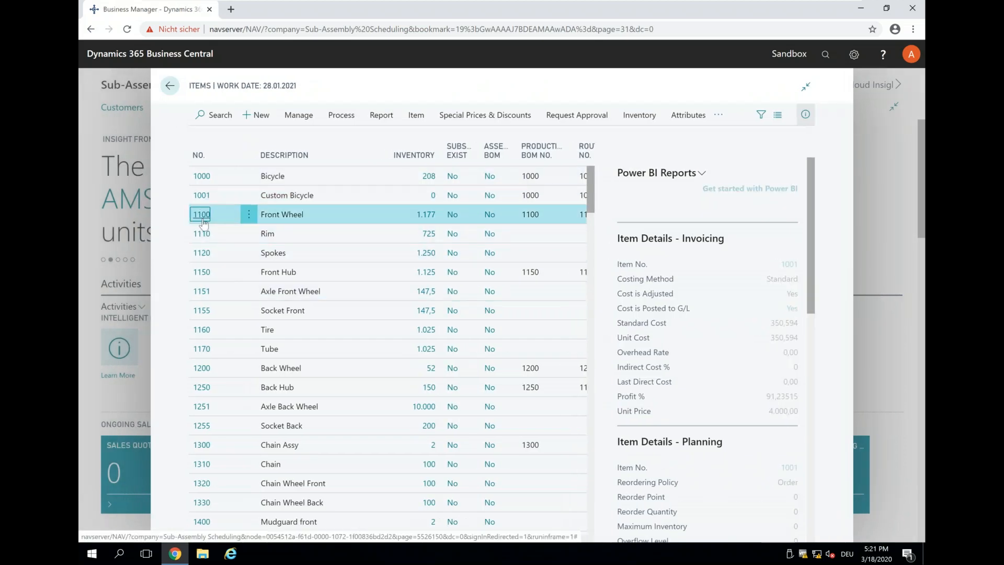
left_click(203, 216)
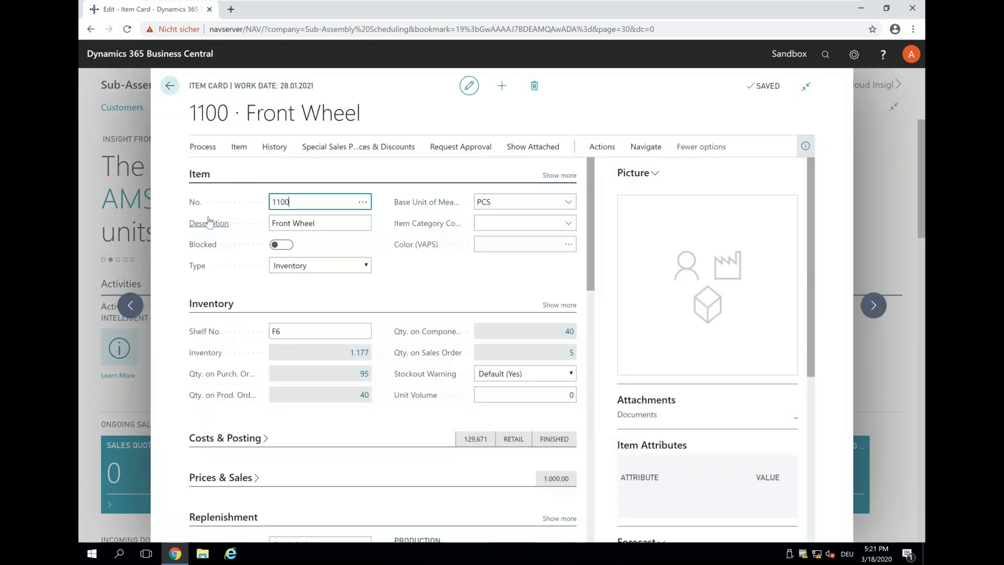
scroll(337, 277, "down", 4)
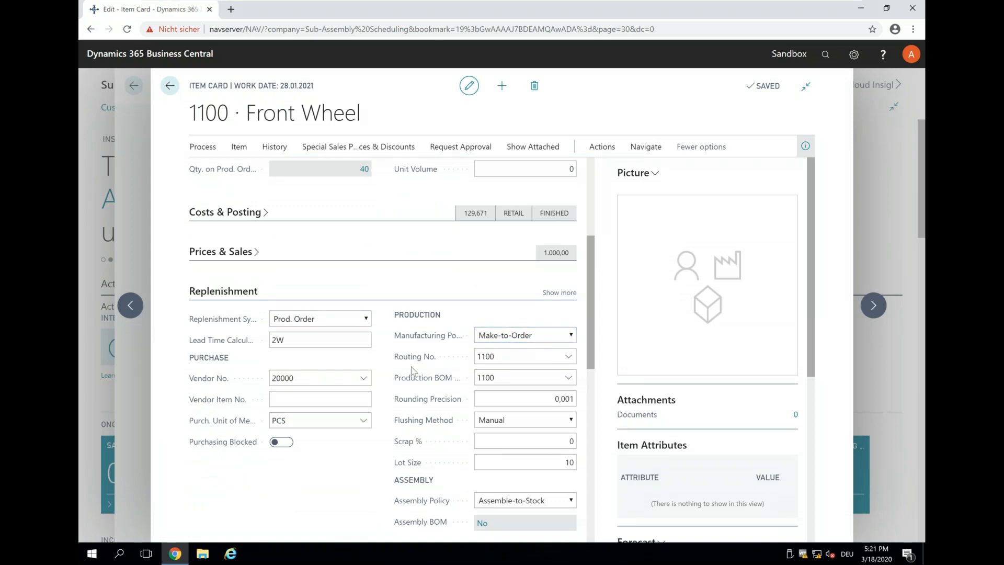
scroll(408, 372, "up", 4)
scroll(408, 372, "down", 4)
left_click(568, 378)
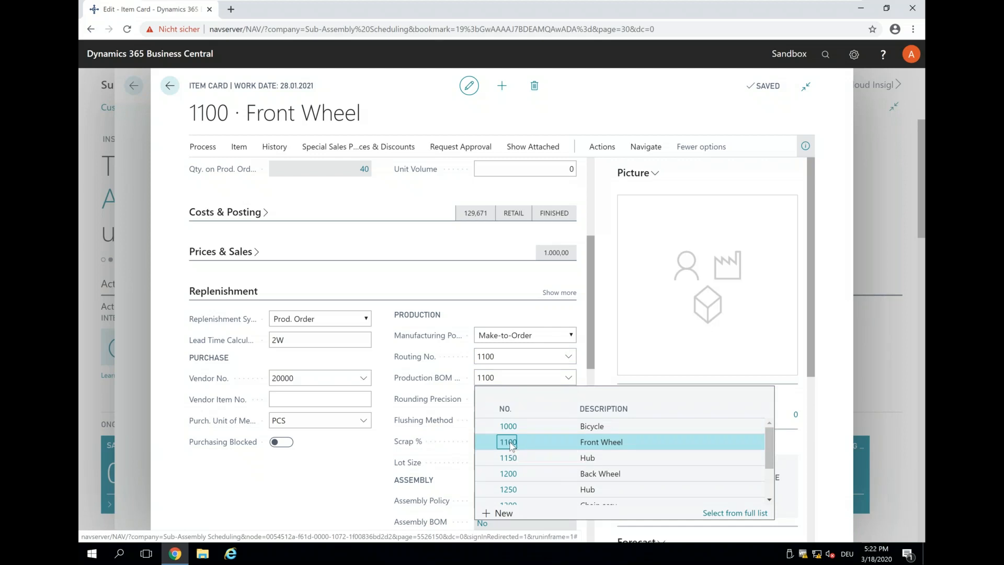
left_click(568, 377)
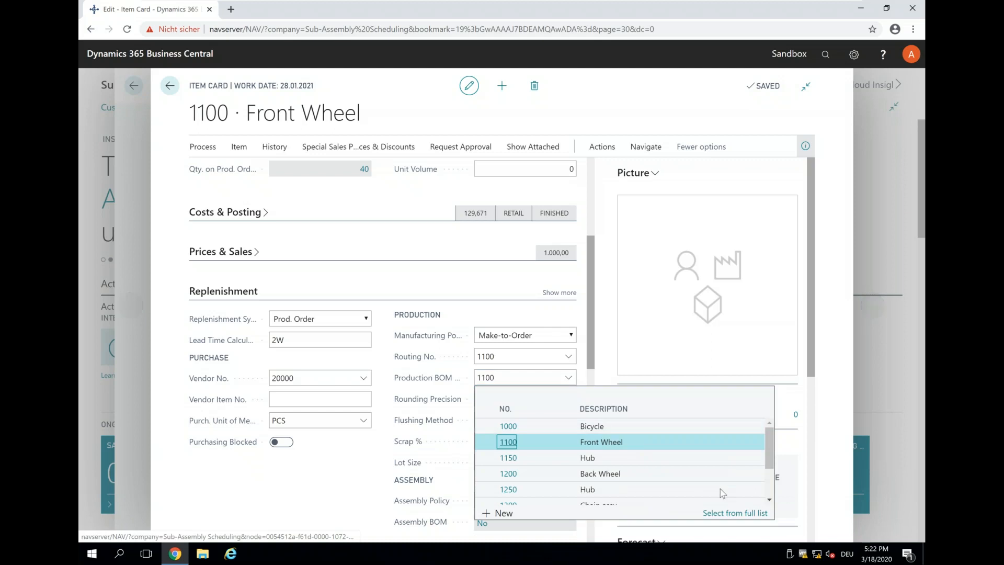
left_click(734, 513)
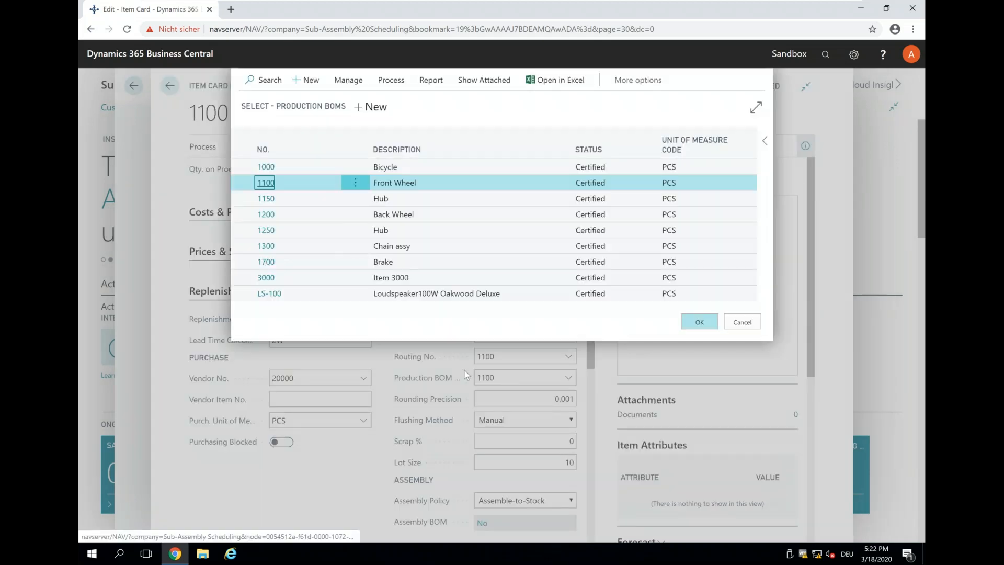
left_click(349, 80)
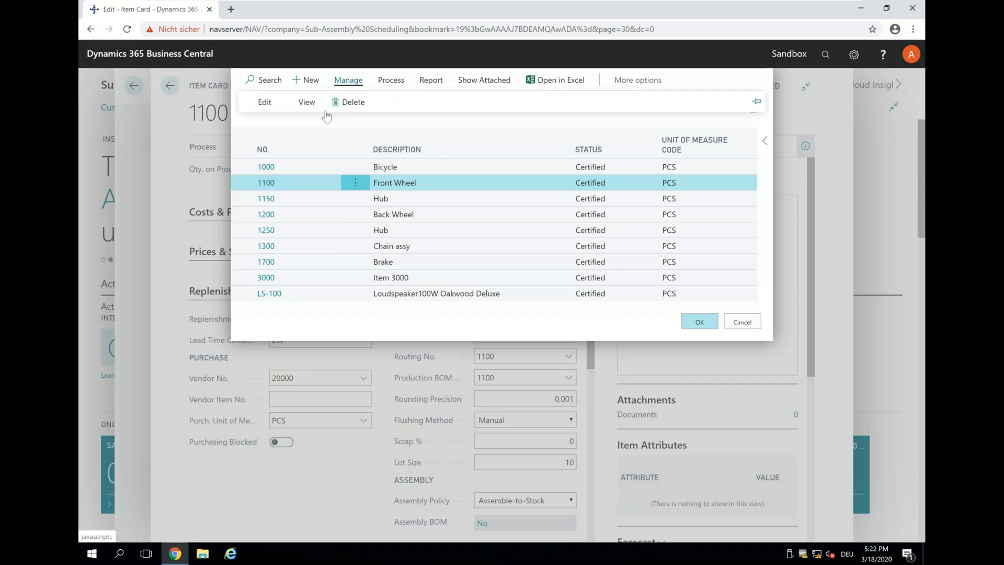
left_click(313, 105)
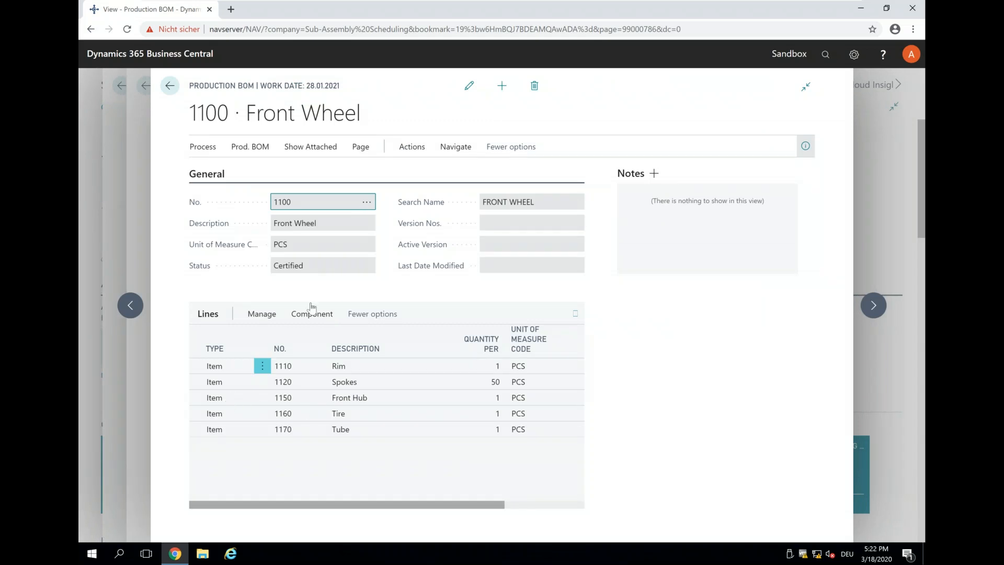
left_click(170, 86)
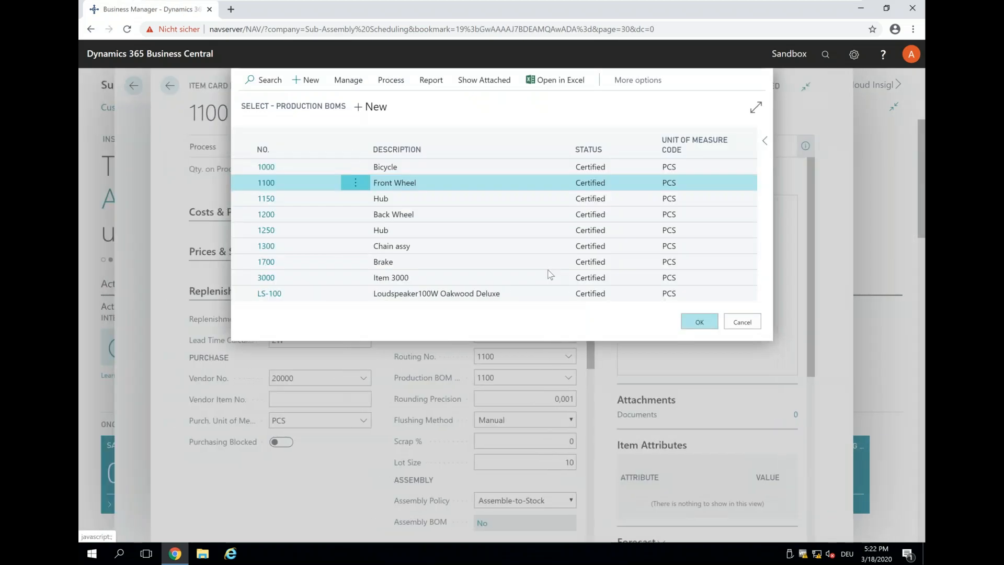
left_click(742, 322)
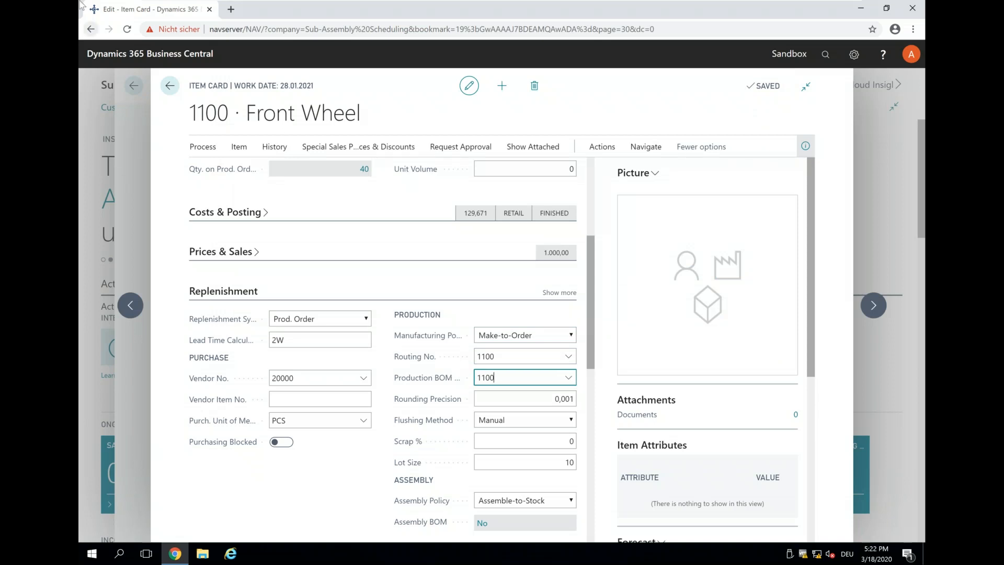
left_click(169, 88)
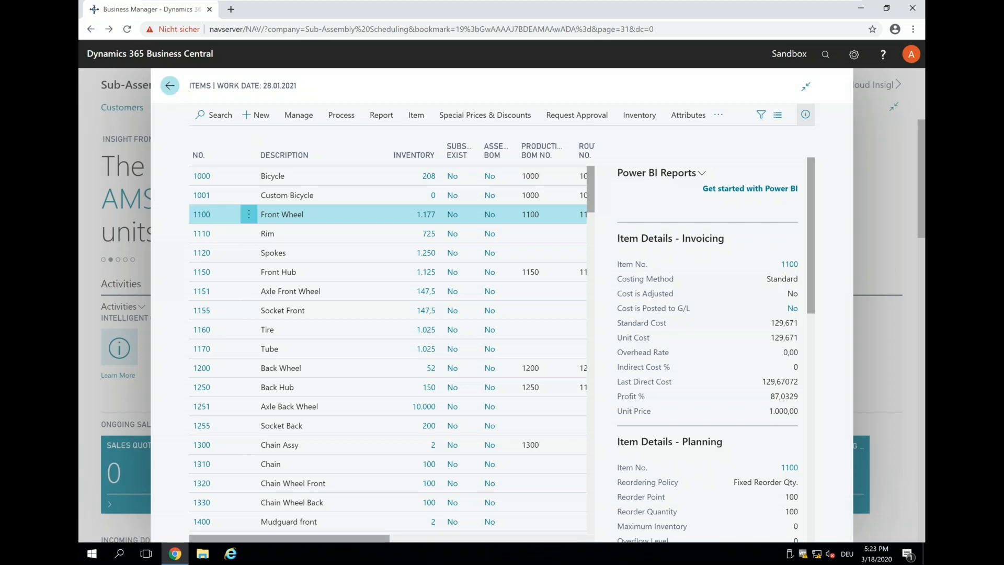
Step: Start a new order from the Planned Production Orders list
left_click(169, 86)
left_click(825, 55)
type("planned")
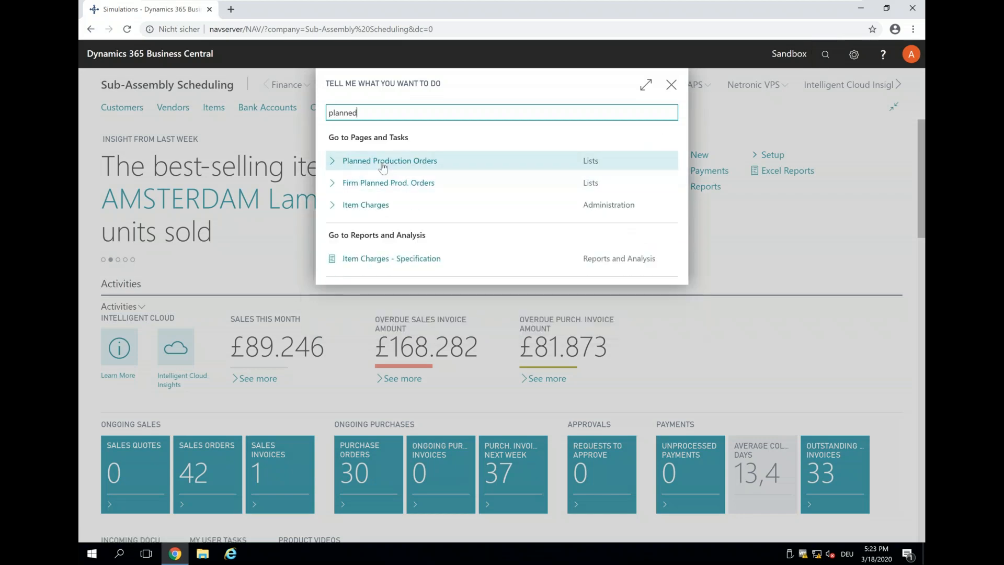
left_click(383, 164)
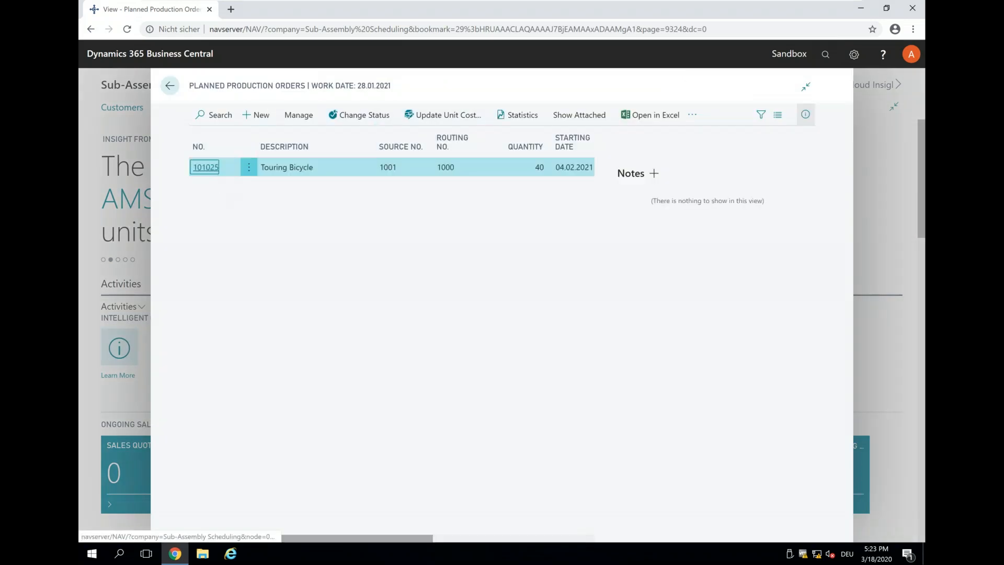
left_click(263, 120)
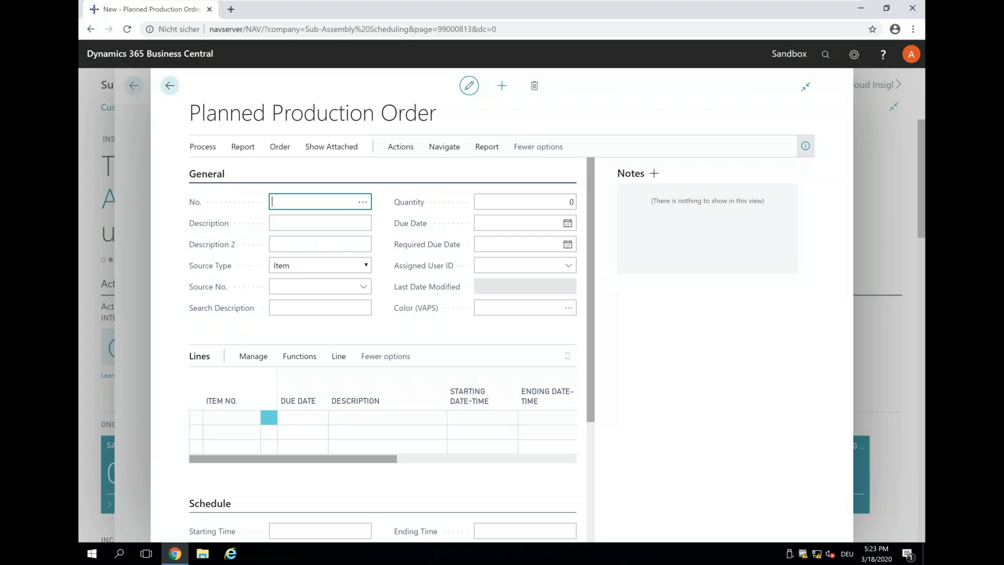
Step: Set the order's source to item 1001, quantity 100, due date 01.10.2020
left_click(348, 286)
type("1001")
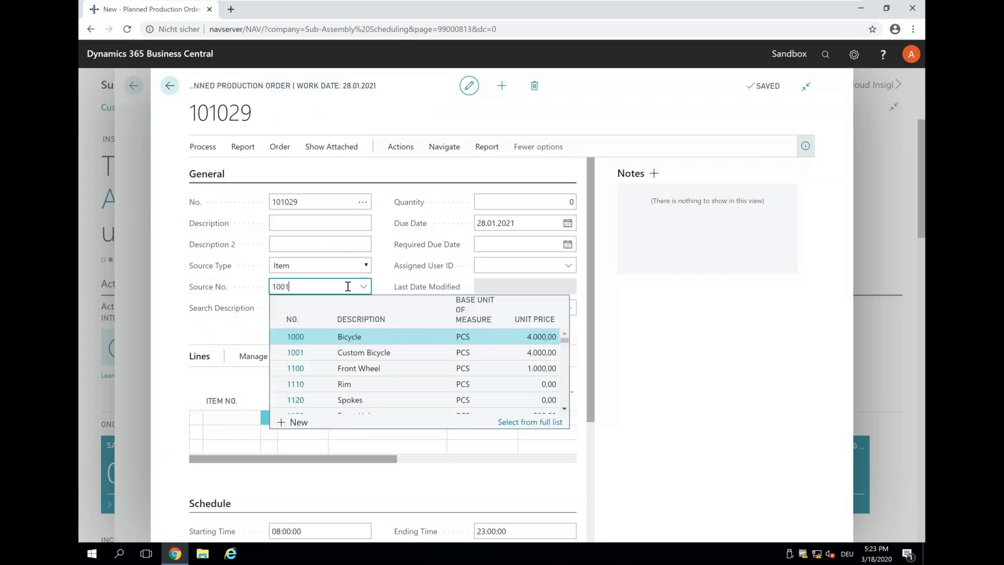
key("Tab")
key("Tab")
type("100")
key("Tab")
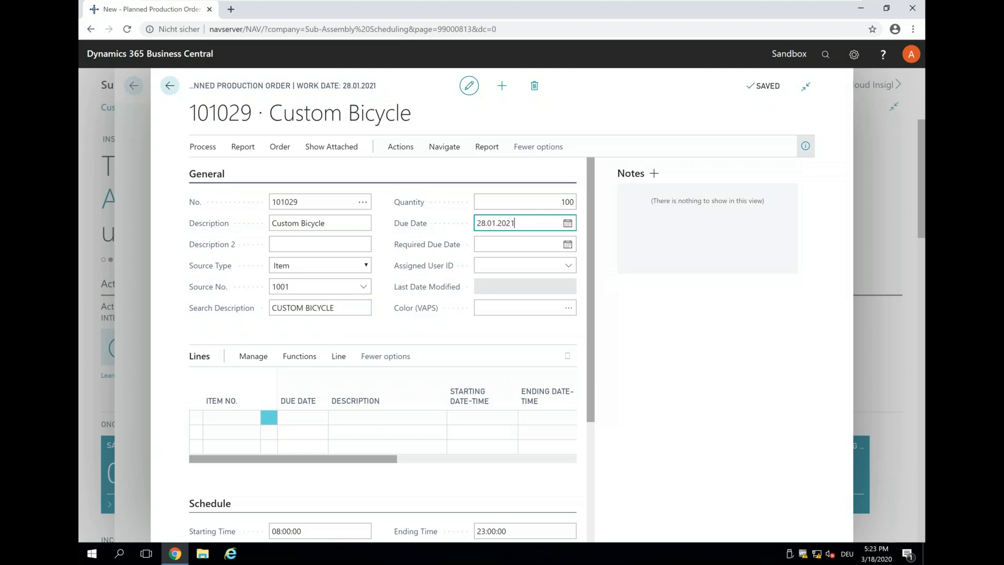
left_click(567, 222)
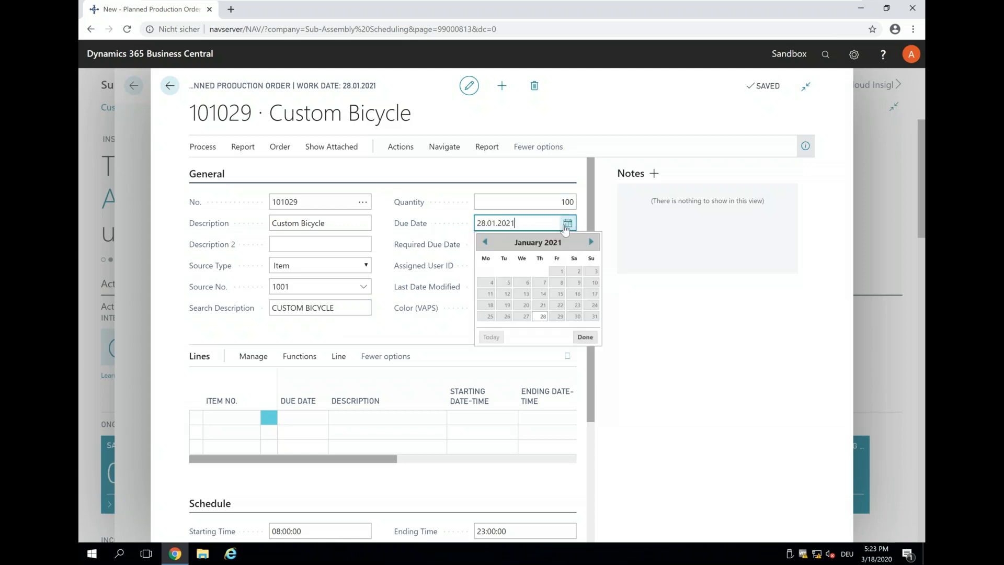
left_click(484, 243)
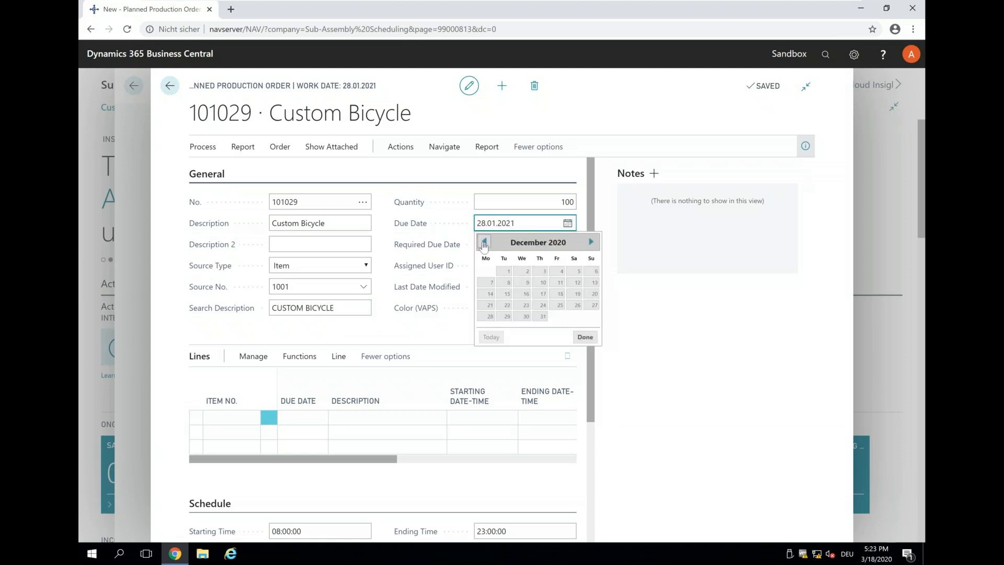
left_click(484, 241)
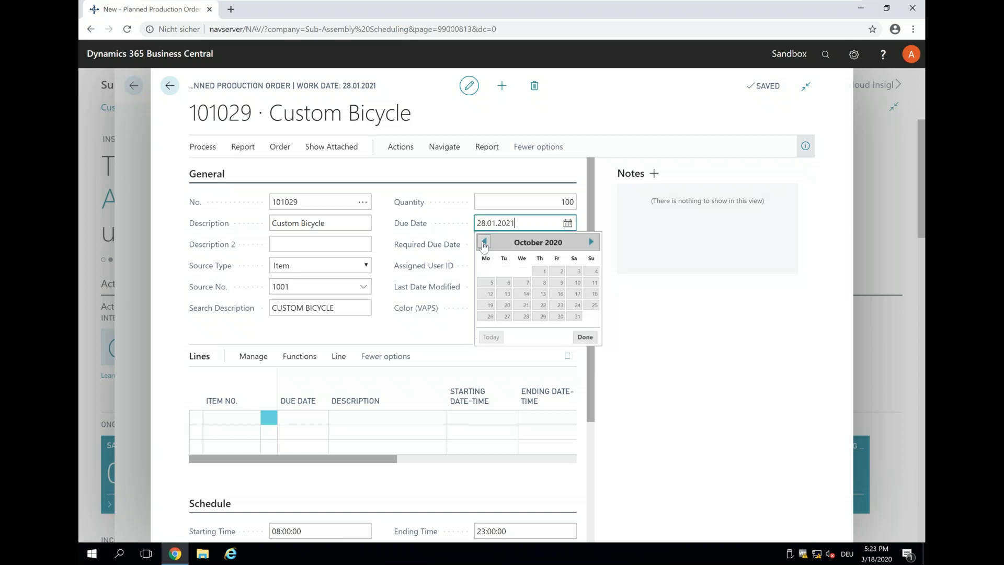
left_click(544, 270)
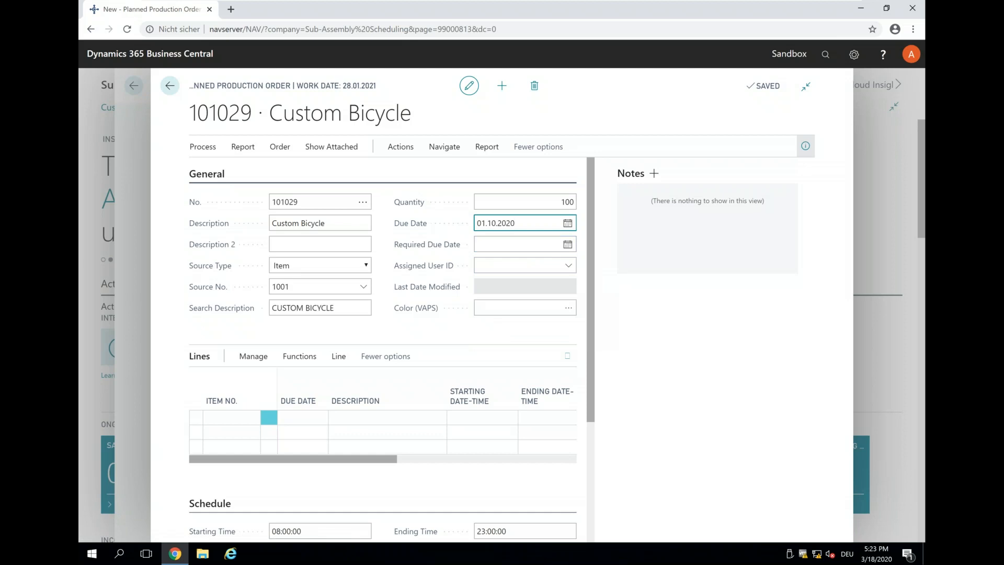
left_click(202, 151)
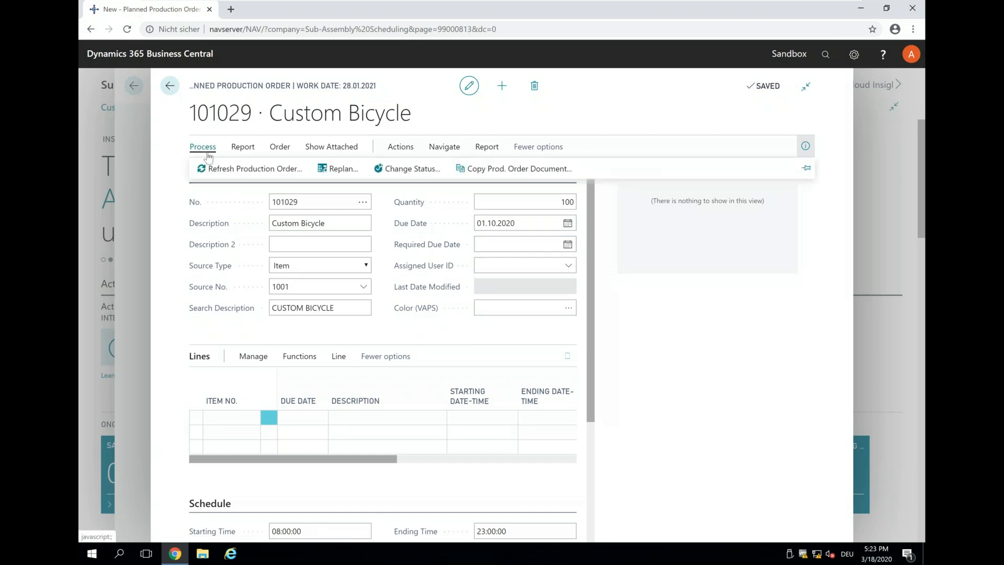
Step: Refresh order 101029 with Lines, Routings and Component Need calculated
left_click(226, 168)
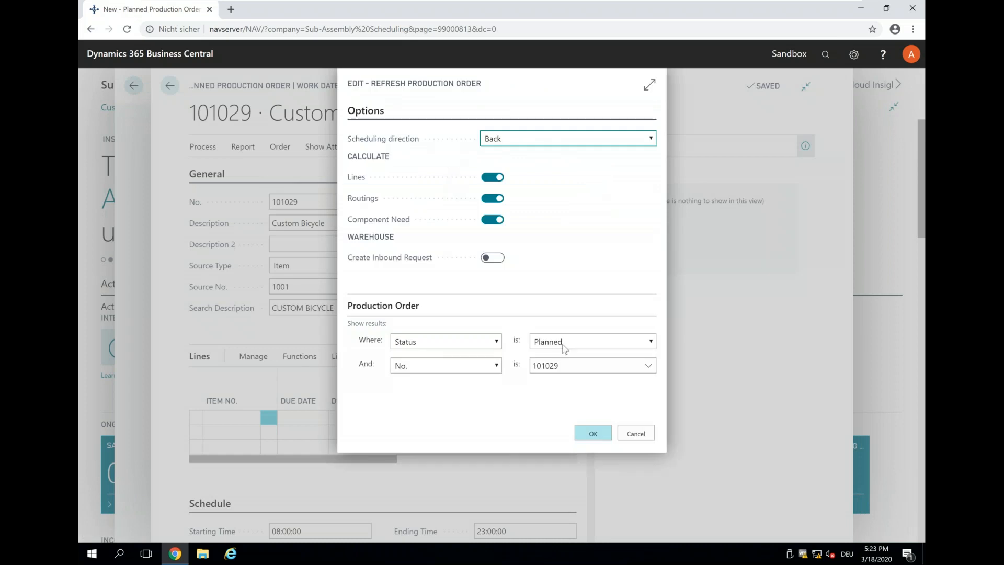
left_click(586, 434)
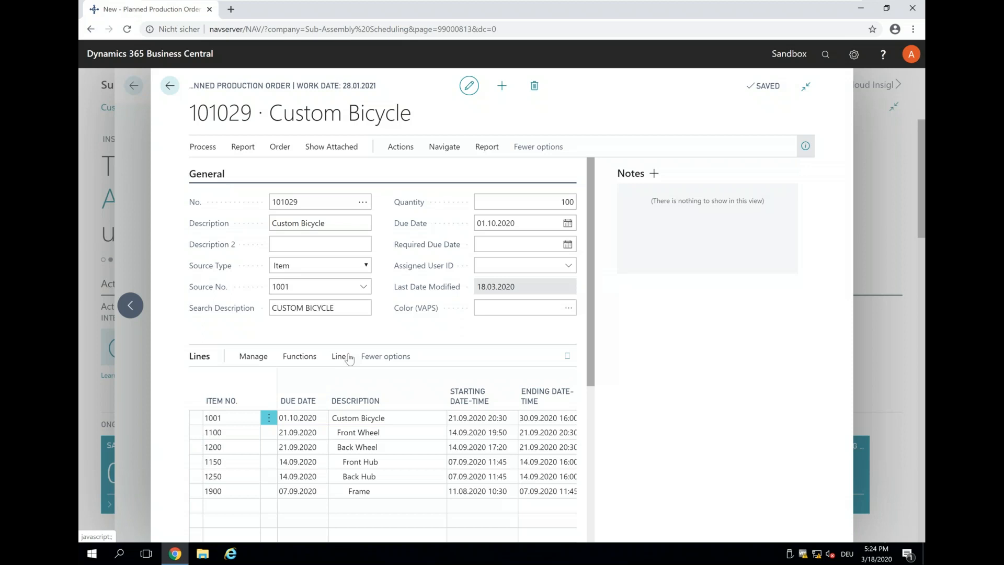
Step: Review the routings of the Custom Bicycle line and the Front Wheel line 1100
left_click(339, 358)
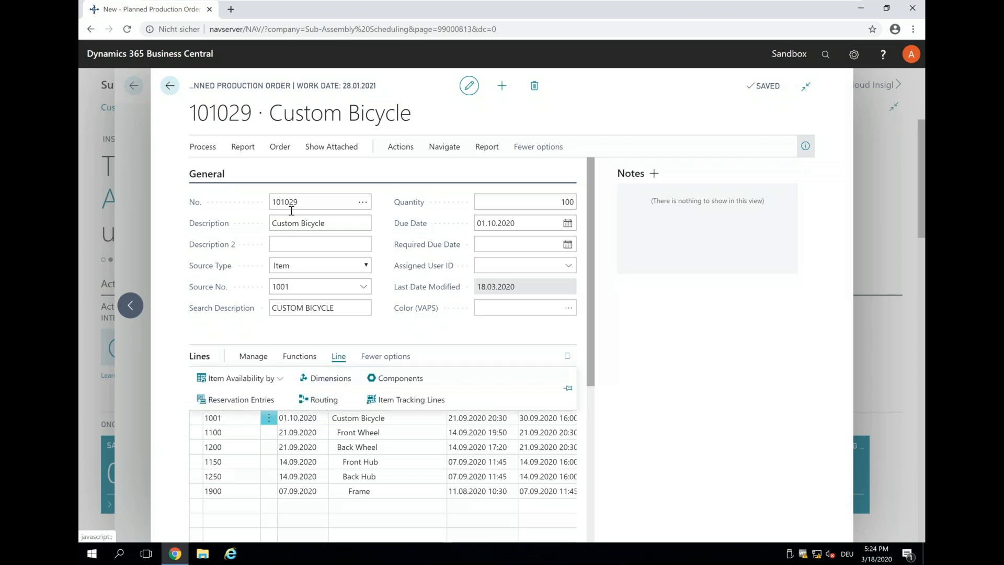
left_click(319, 400)
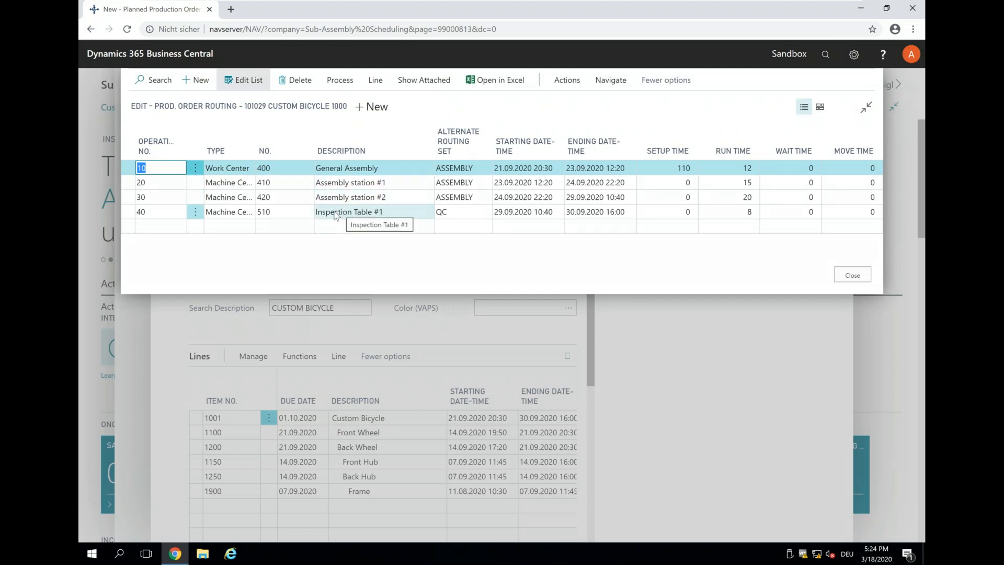
left_click(851, 279)
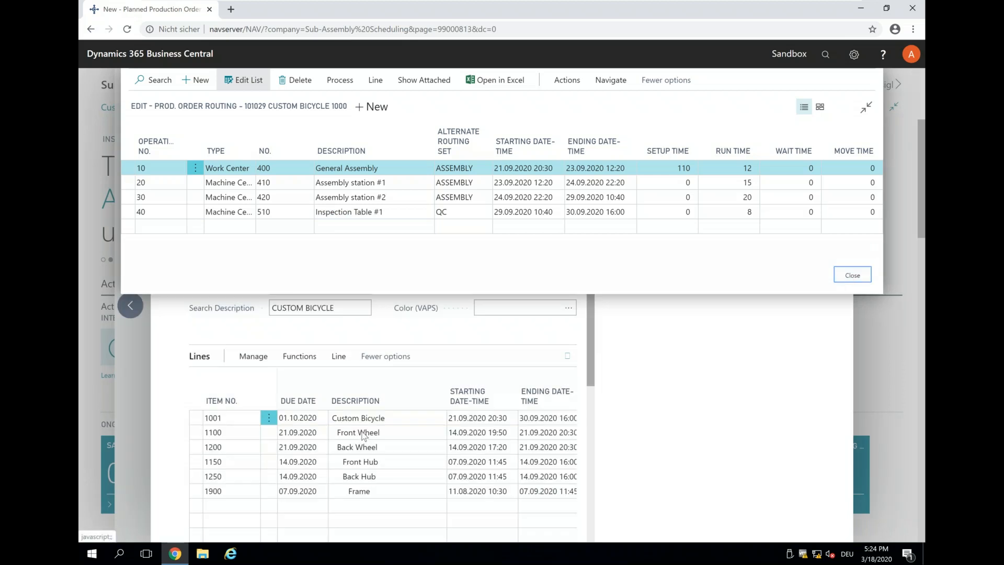
left_click(246, 432)
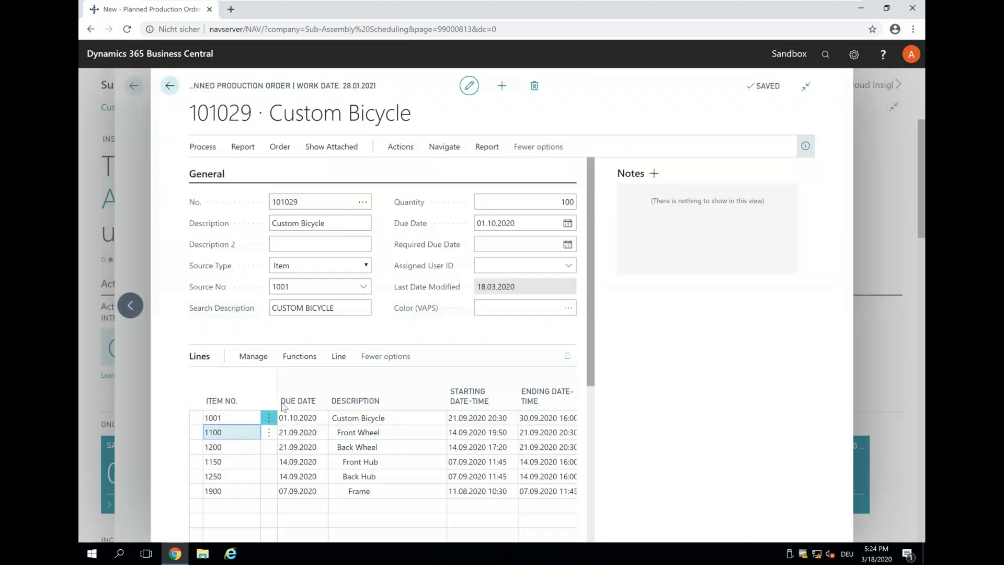
left_click(339, 356)
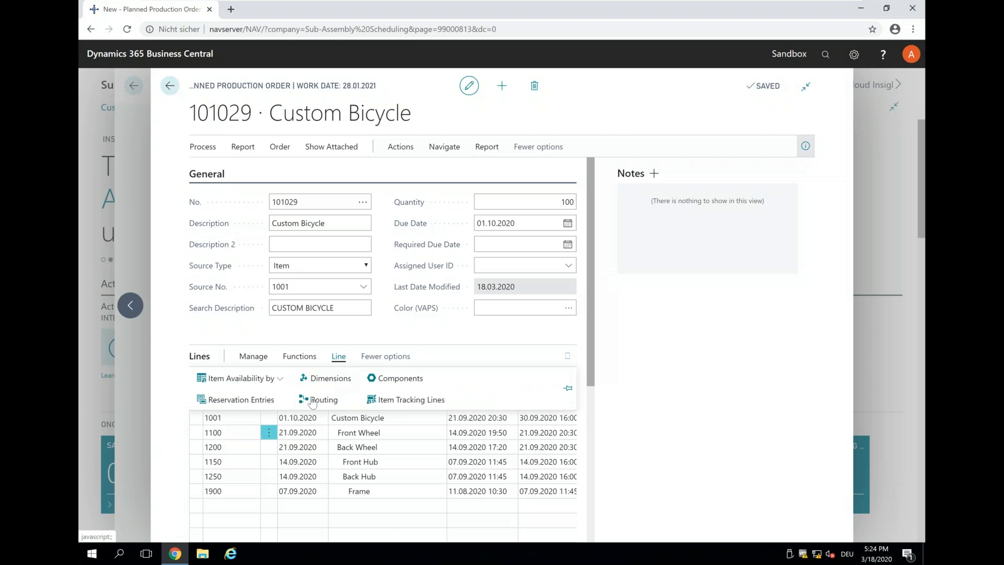
left_click(314, 400)
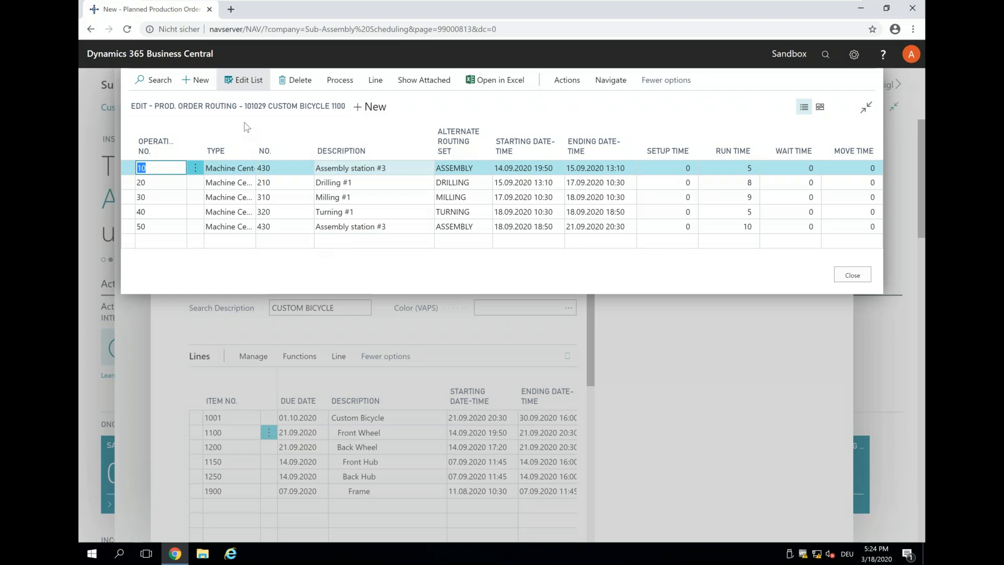
left_click(839, 282)
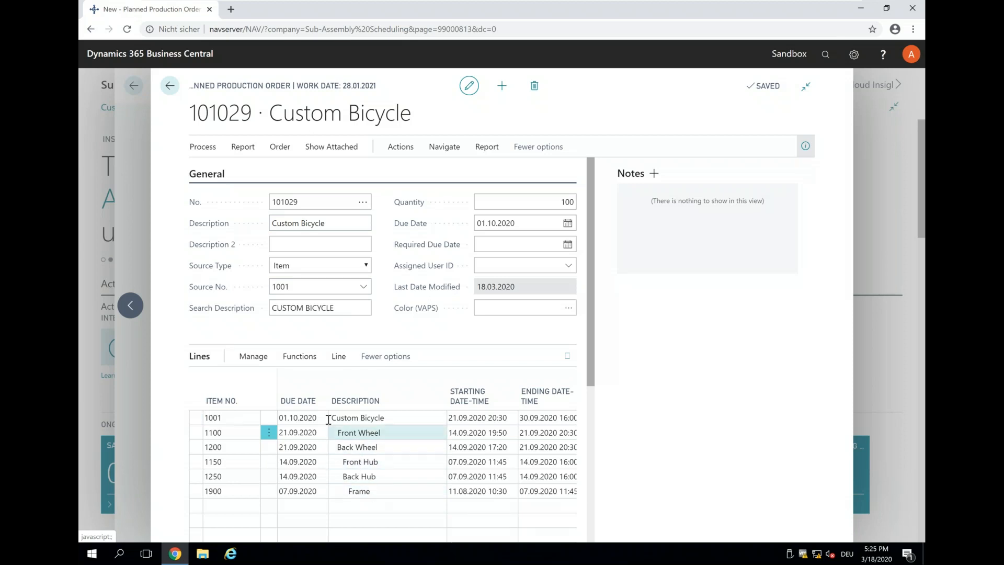
Step: Close order 101029 and return to the Sub-Assembly Scheduling home page
left_click(175, 86)
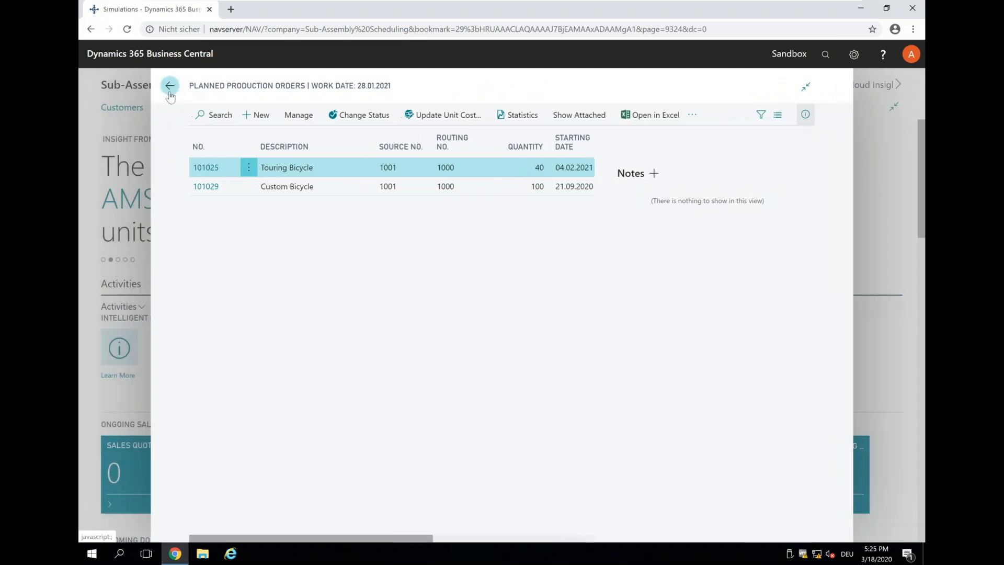
left_click(162, 85)
mouse_move(809, 4)
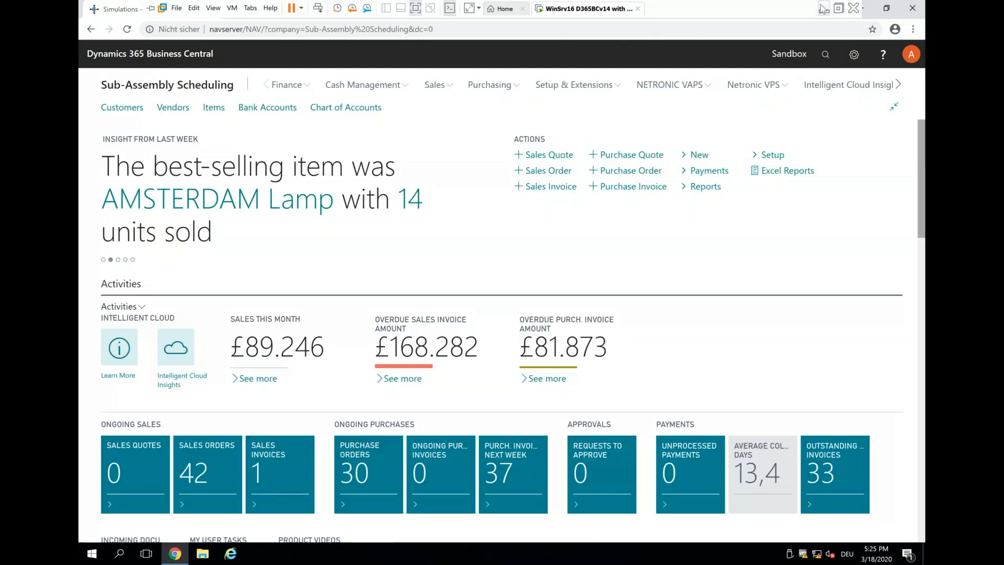
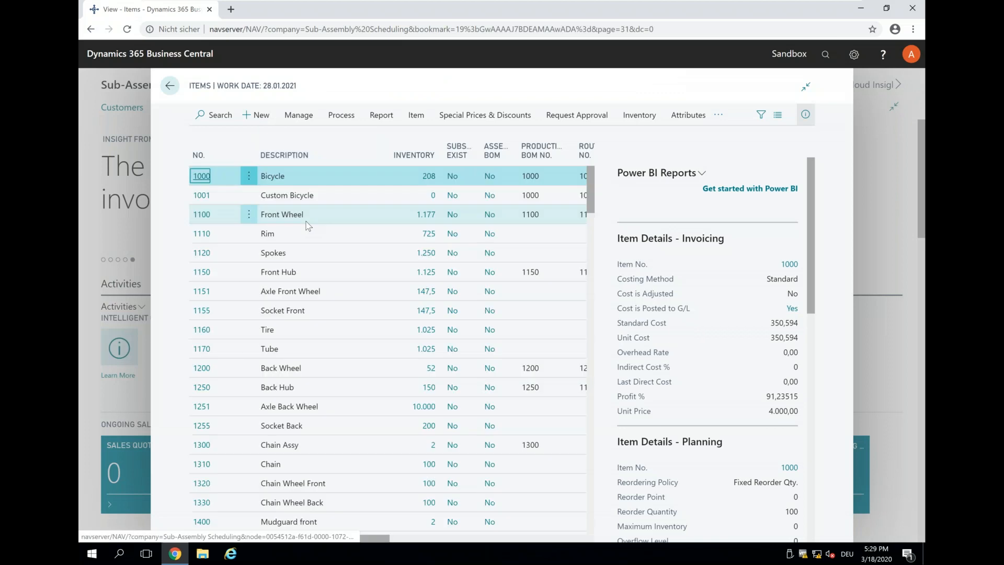
Step: Scroll down the Items list and open the card for item 3000
scroll(314, 235, "down", 15)
scroll(321, 249, "down", 10)
scroll(321, 251, "down", 1)
left_click(202, 311)
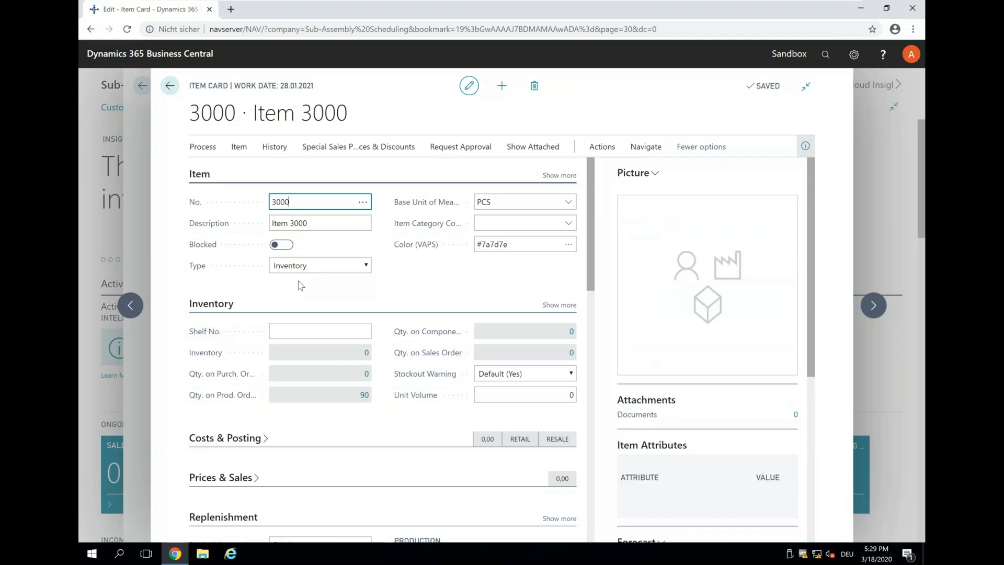
Step: View Production BOM 3000 from the full BOM list, showing components 2100 and 2200
scroll(252, 278, "down", 1)
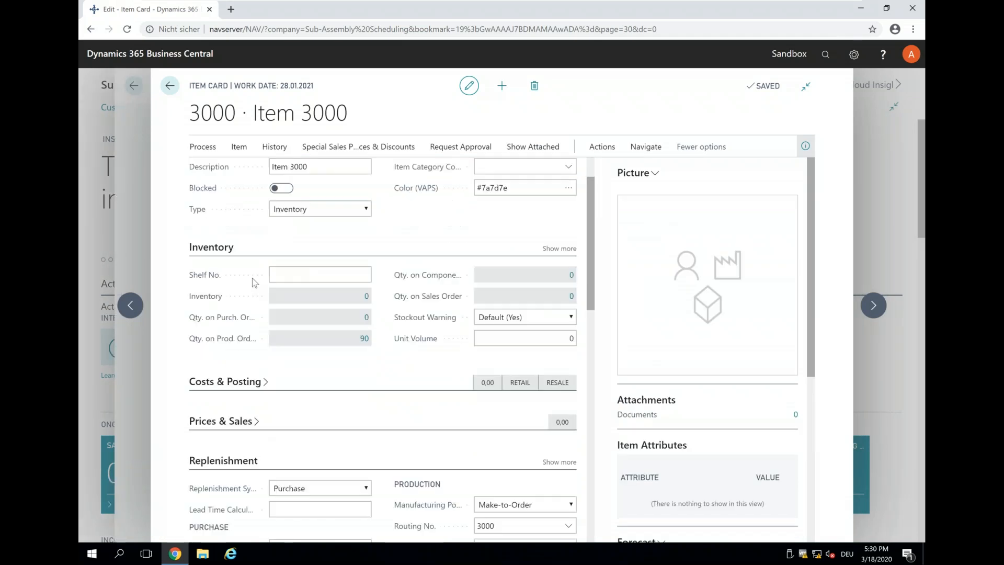
scroll(252, 278, "down", 2)
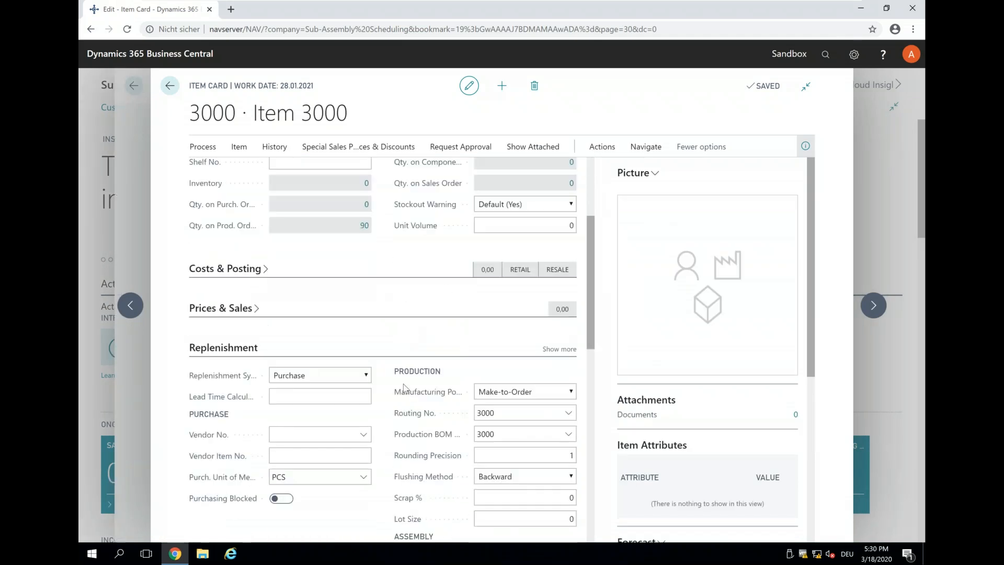
scroll(404, 389, "down", 3)
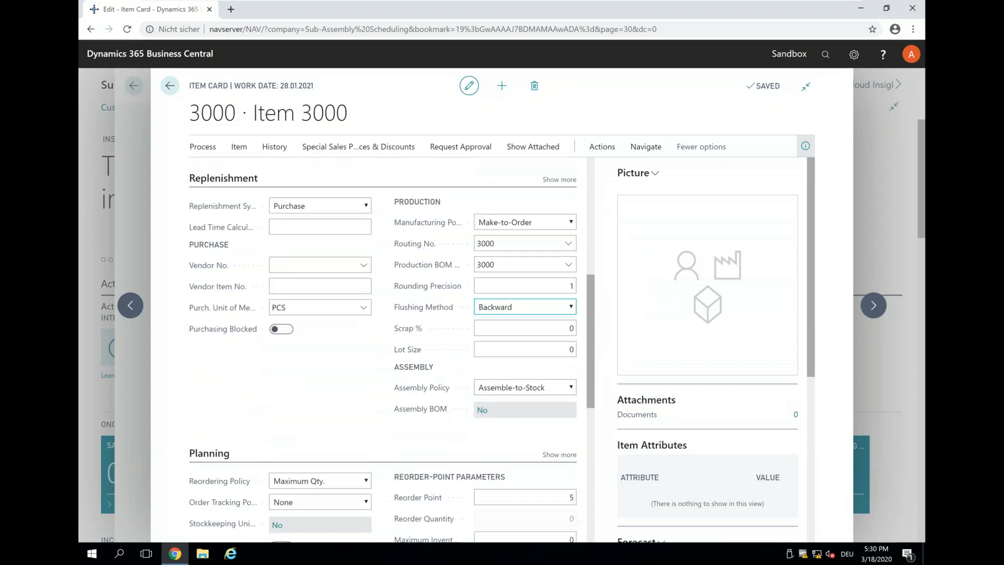
left_click(569, 266)
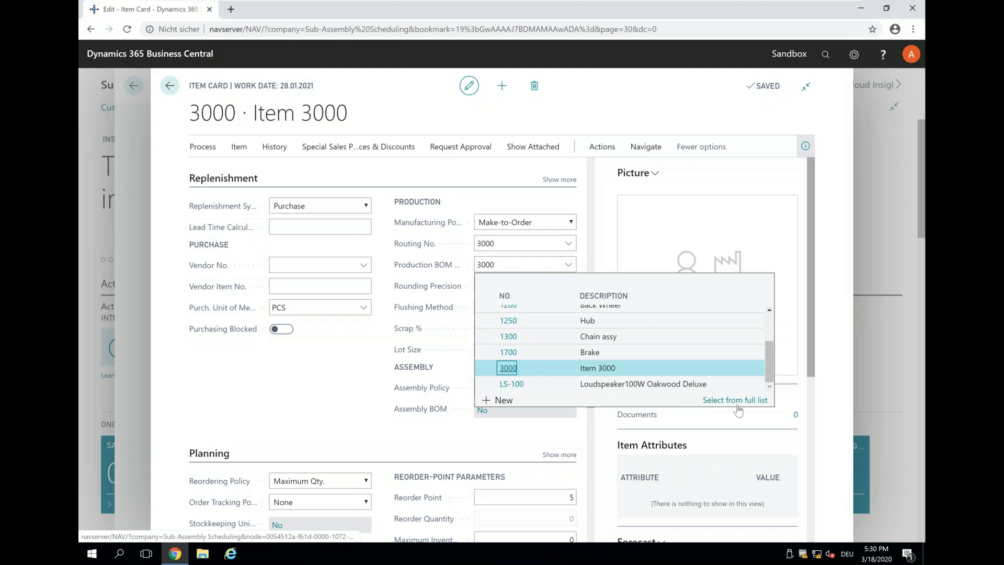
left_click(735, 400)
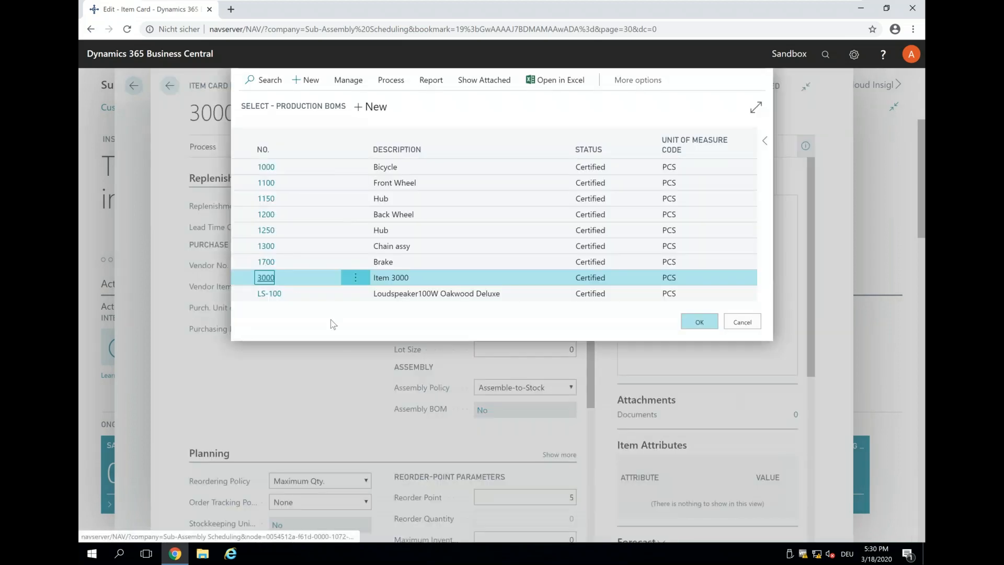
left_click(348, 86)
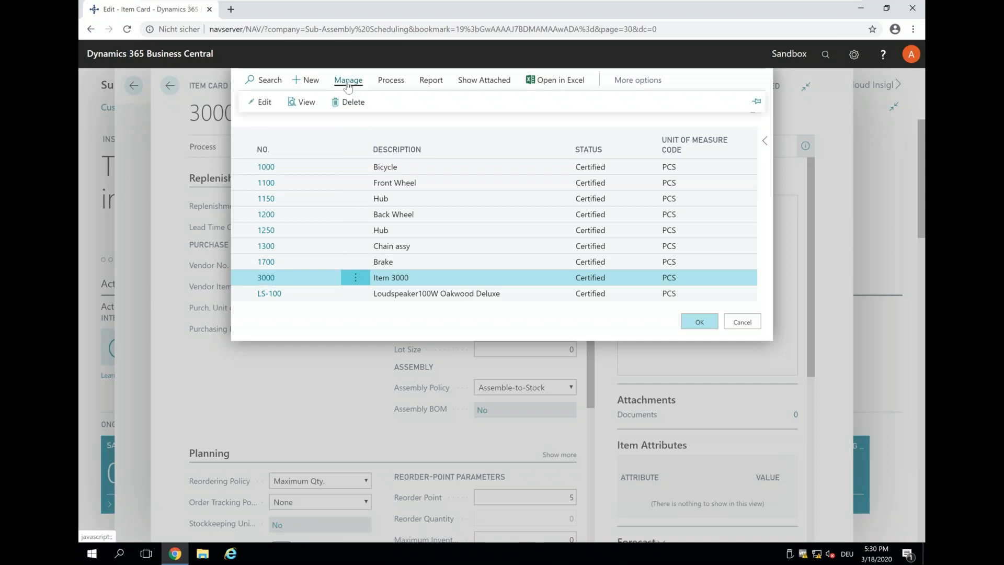
left_click(301, 103)
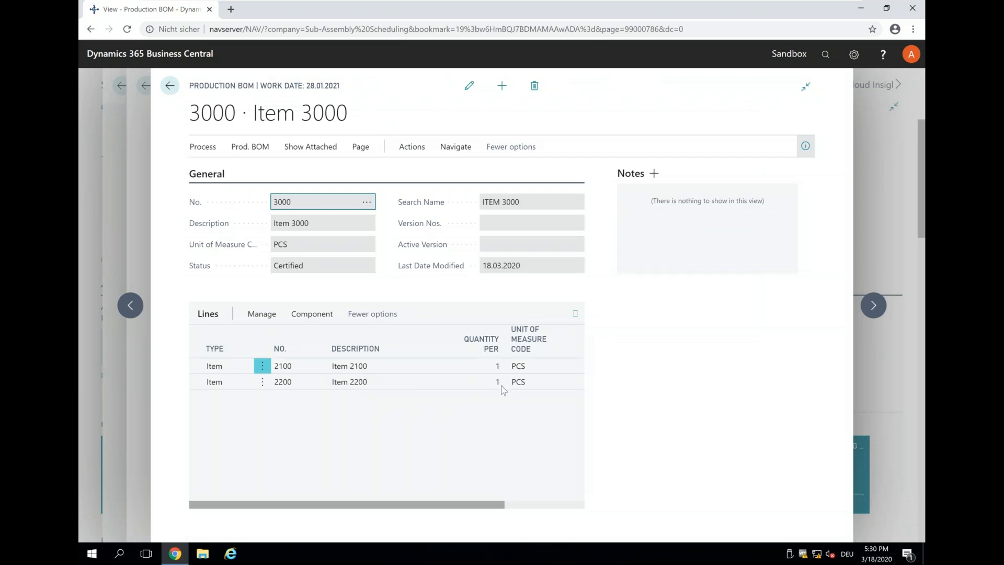
Step: Leave BOM 3000, cancel the BOM lookup, and open Item 2100 from the Items list
left_click(170, 85)
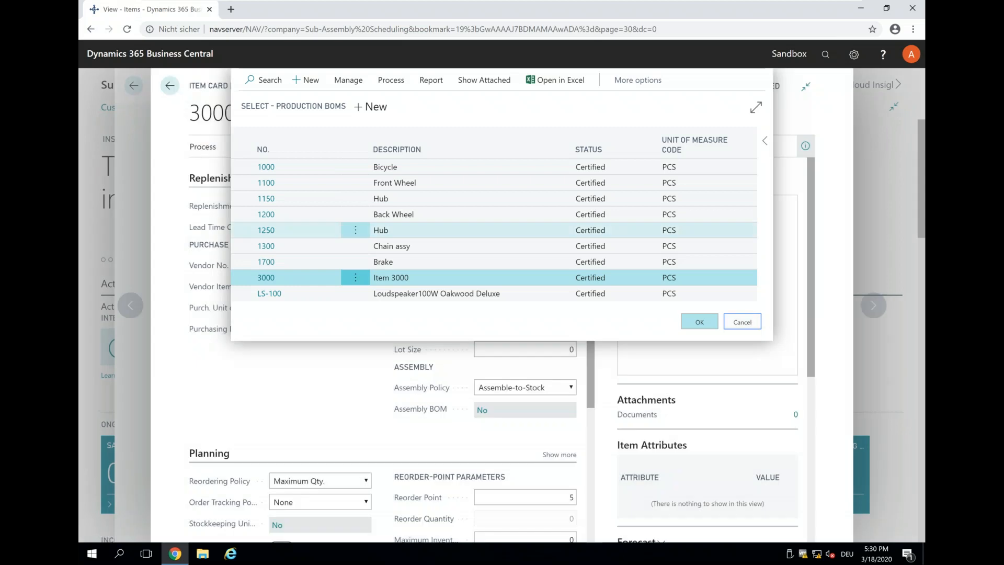
left_click(171, 87)
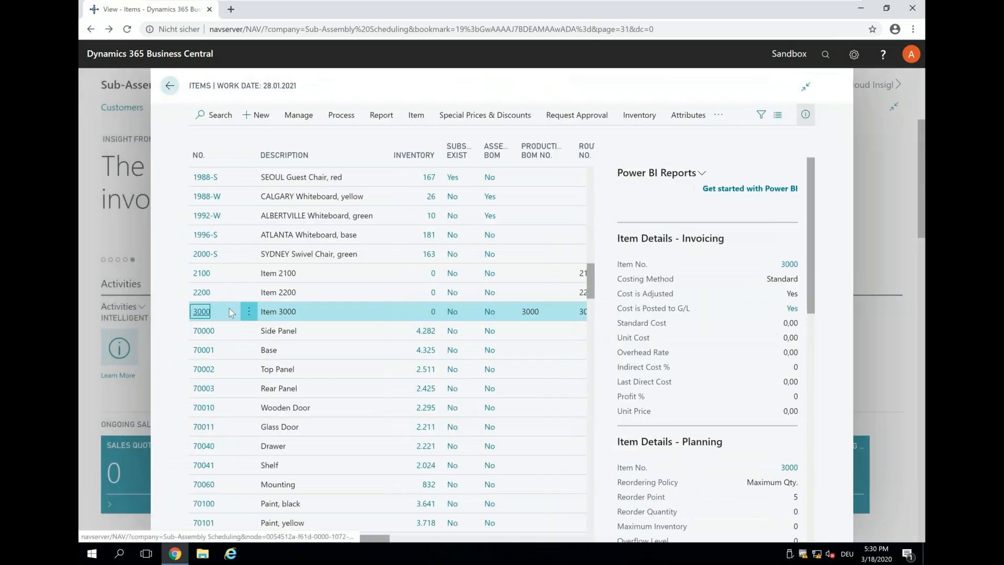
left_click(201, 274)
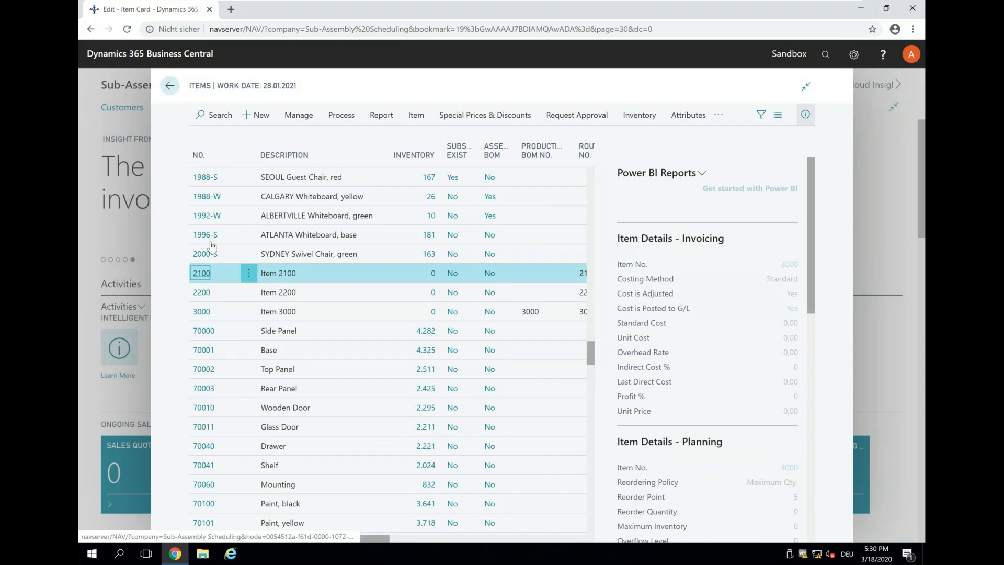
Step: Change Item 2100's Manufacturing Policy to Make-to-Stock and go back to the Items list
scroll(406, 288, "down", 5)
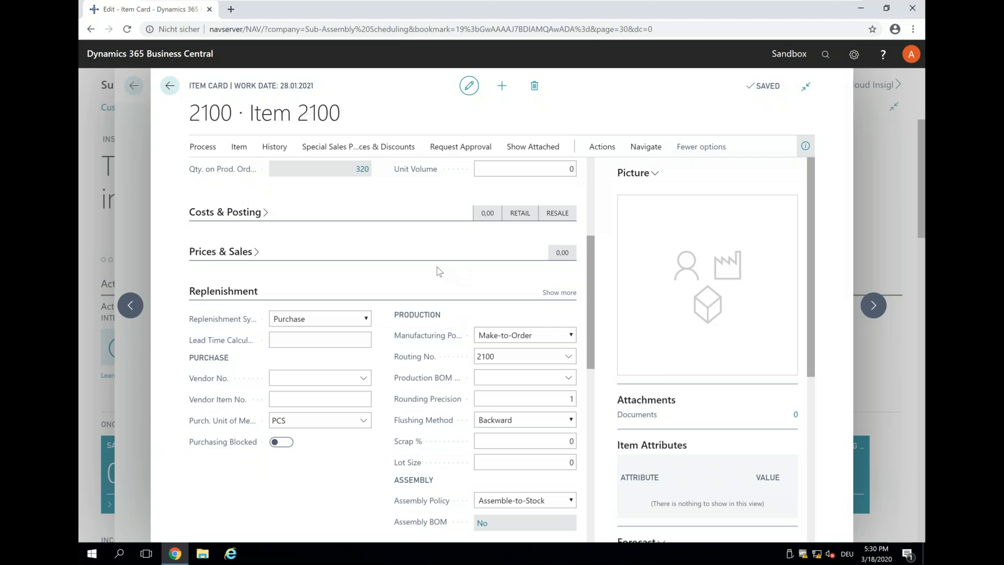
scroll(438, 271, "down", 5)
mouse_move(421, 274)
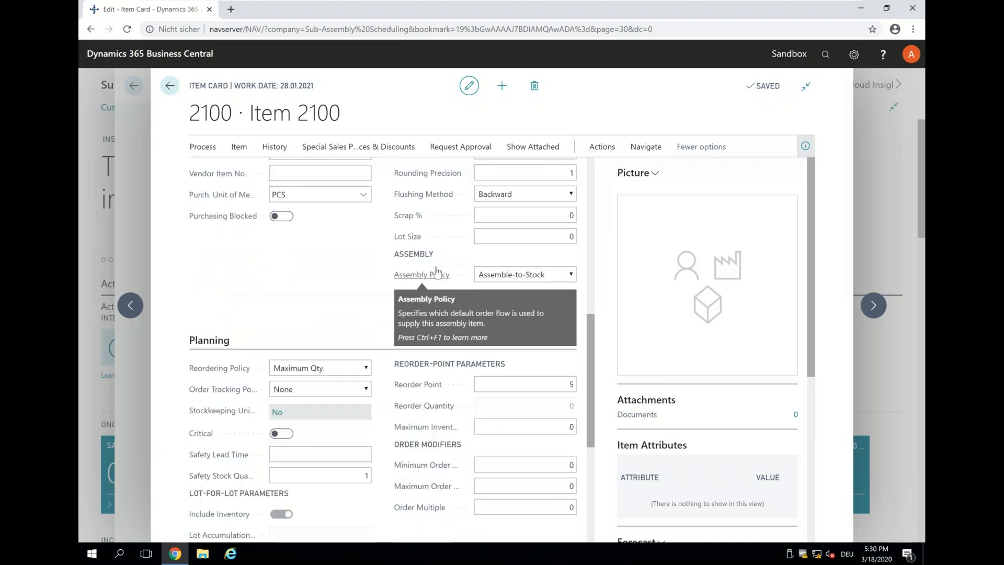
scroll(423, 277, "up", 2)
left_click(539, 222)
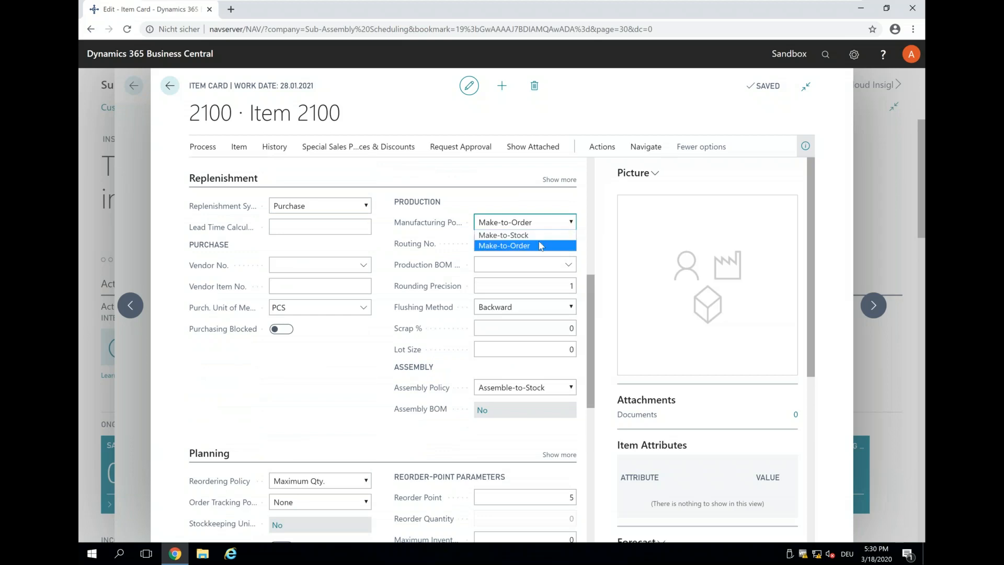
left_click(505, 235)
scroll(505, 234, "down", 2)
scroll(505, 235, "up", 2)
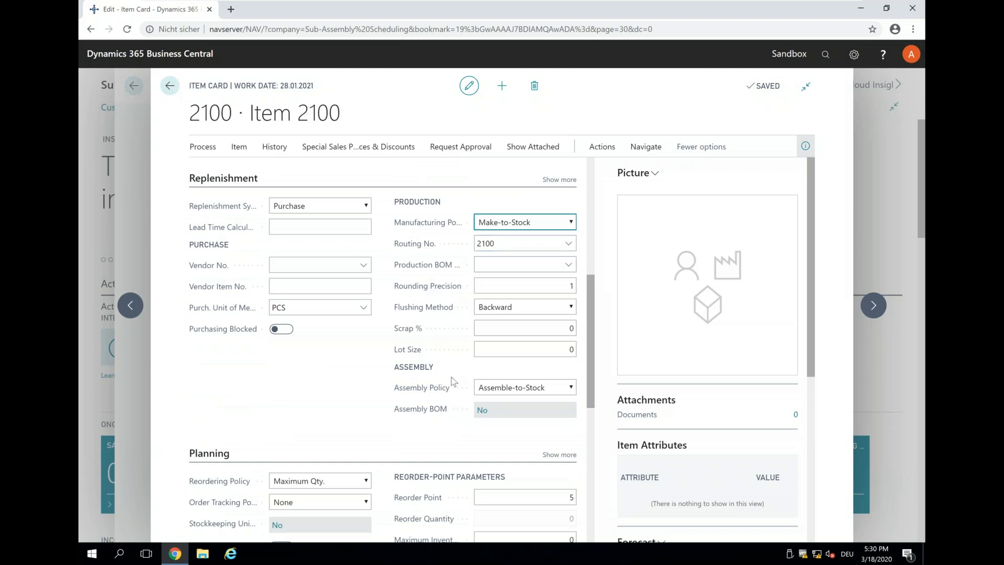
scroll(453, 381, "up", 5)
left_click(170, 85)
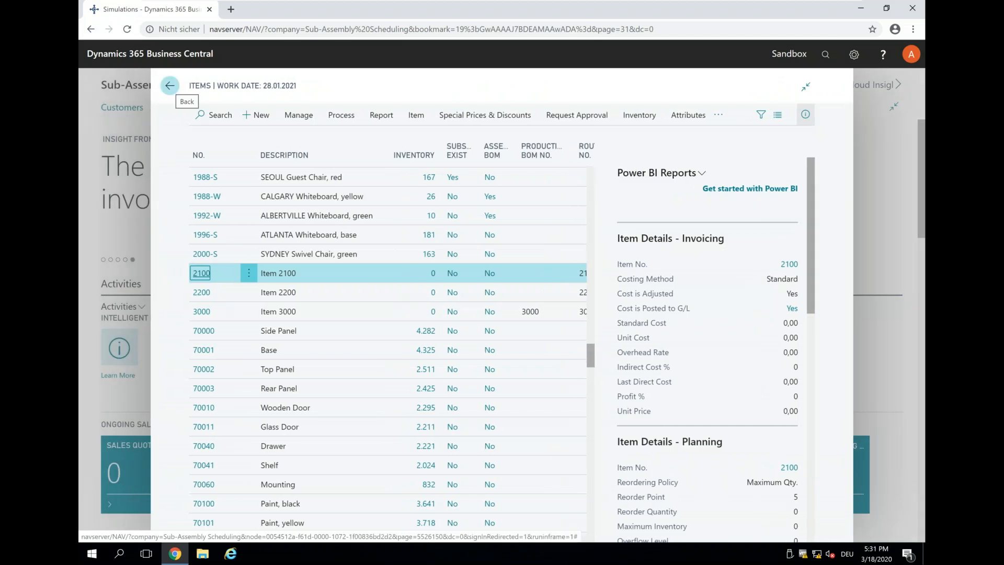
Step: From the home page, search 'firm' and open the Firm Planned Prod. Orders list
left_click(170, 85)
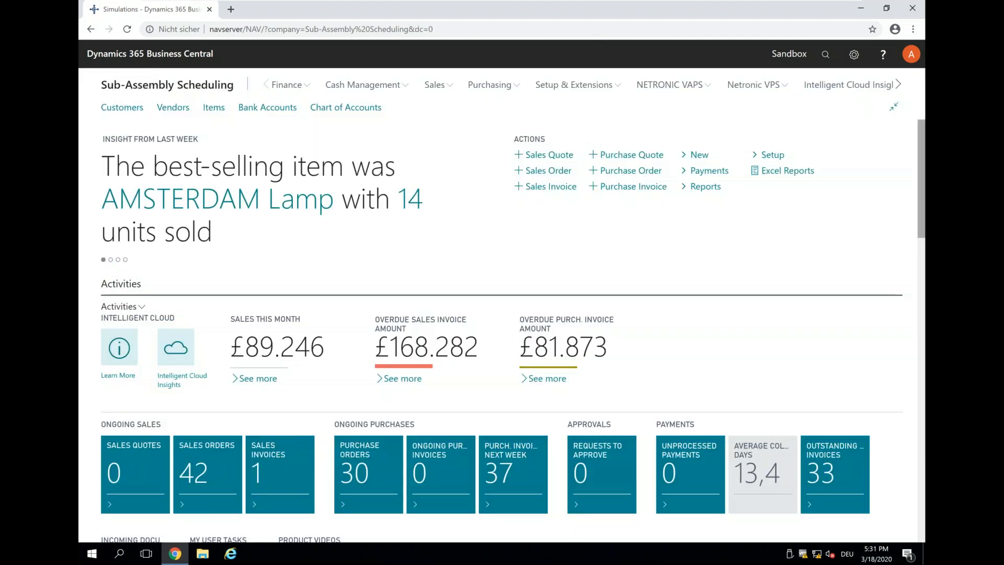
left_click(828, 63)
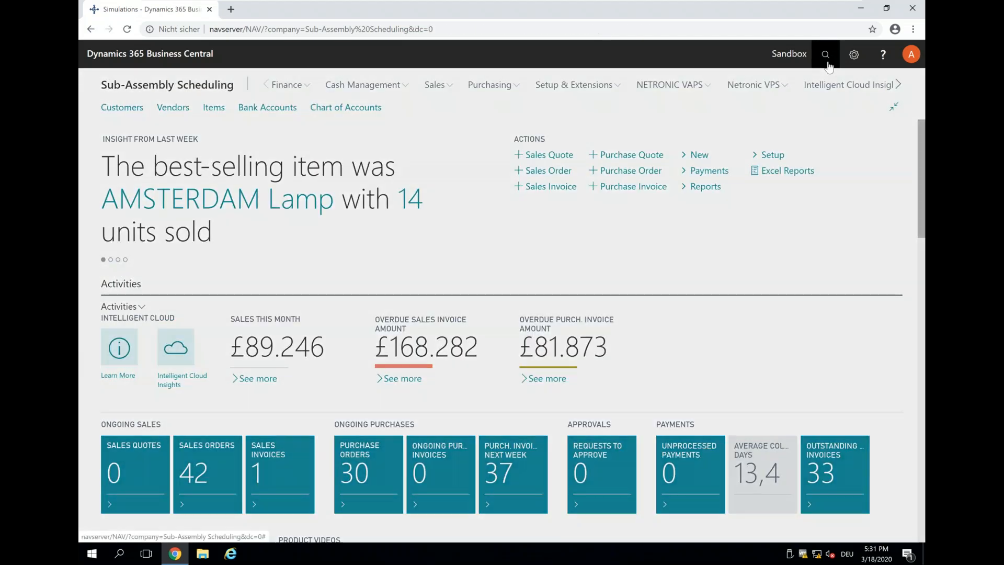
type("foirm")
key("BackSpace")
key("BackSpace")
key("BackSpace")
key("BackSpace")
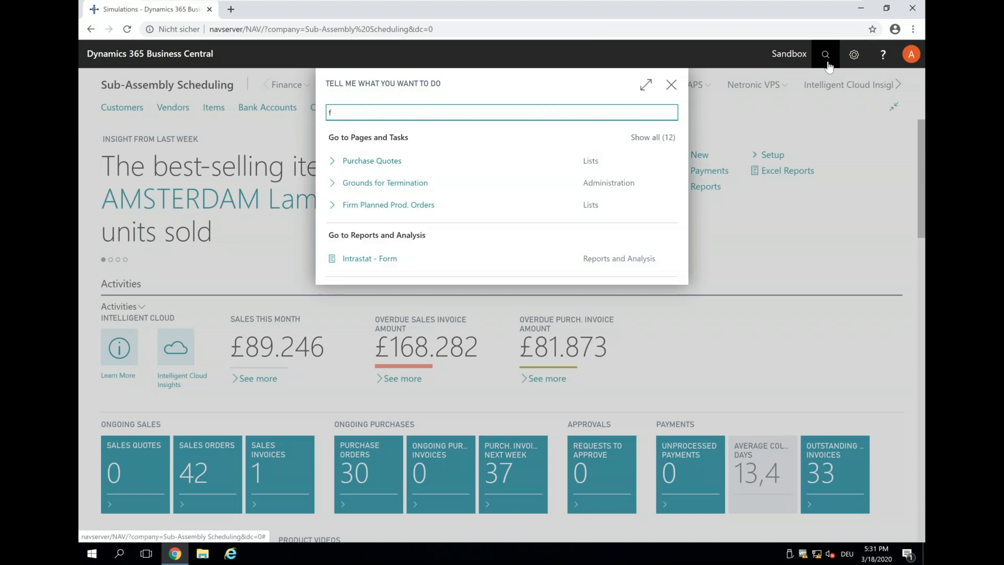
type("rim")
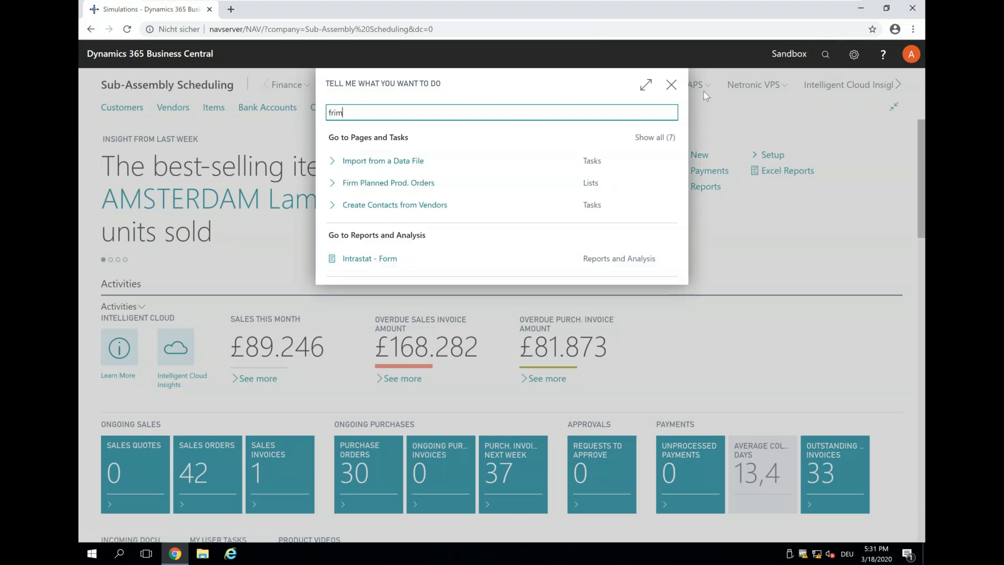
key("BackSpace")
key("BackSpace")
key("BackSpace")
type("r")
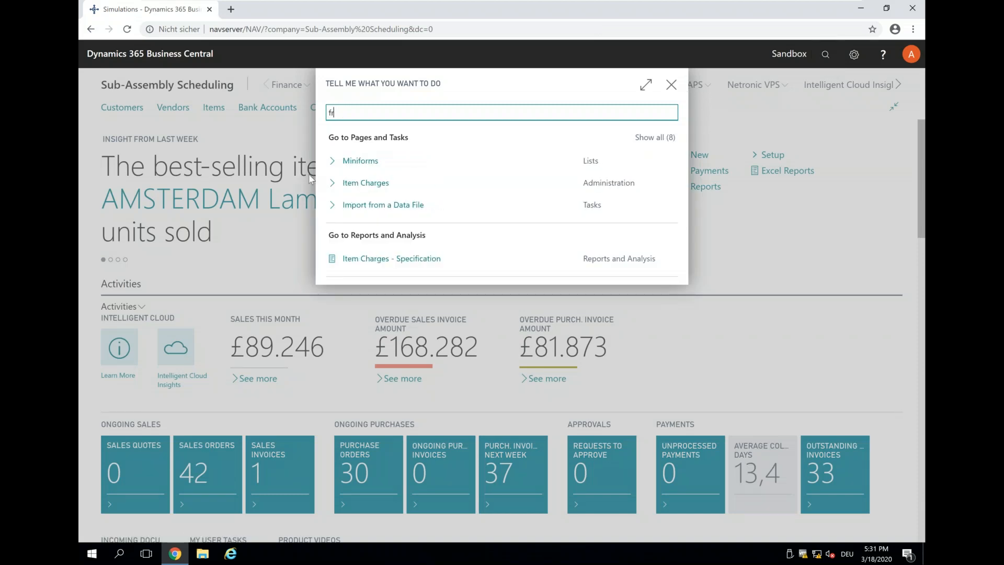
key("BackSpace")
type("irm")
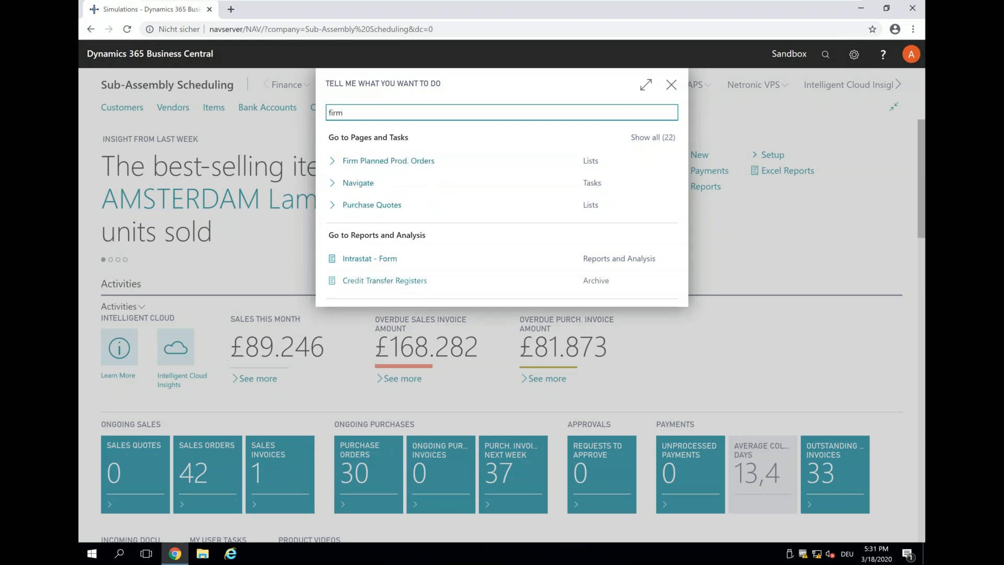
left_click(354, 162)
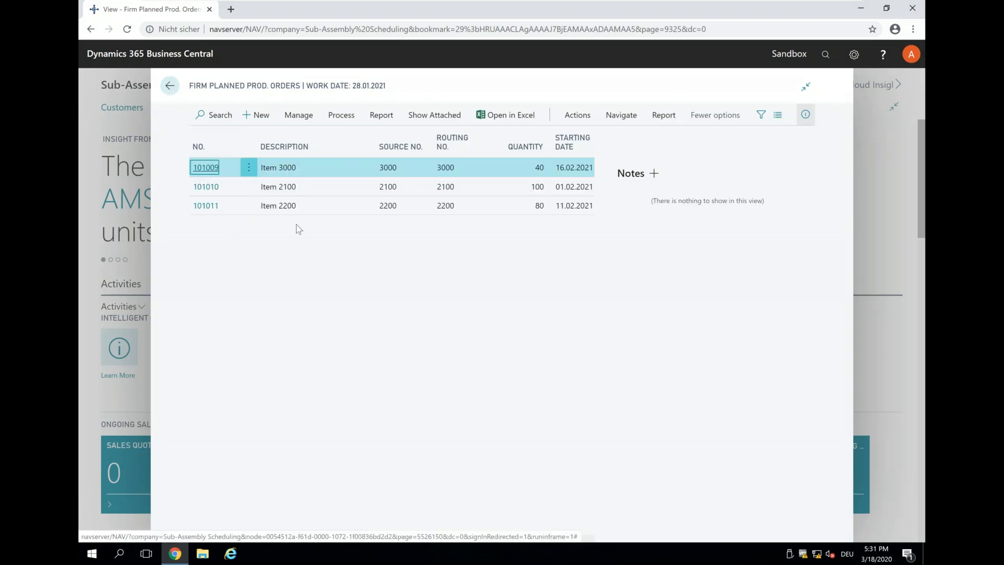
Step: Create firm planned order 101012 with quantity 100 and due date 05.02.2021
left_click(254, 114)
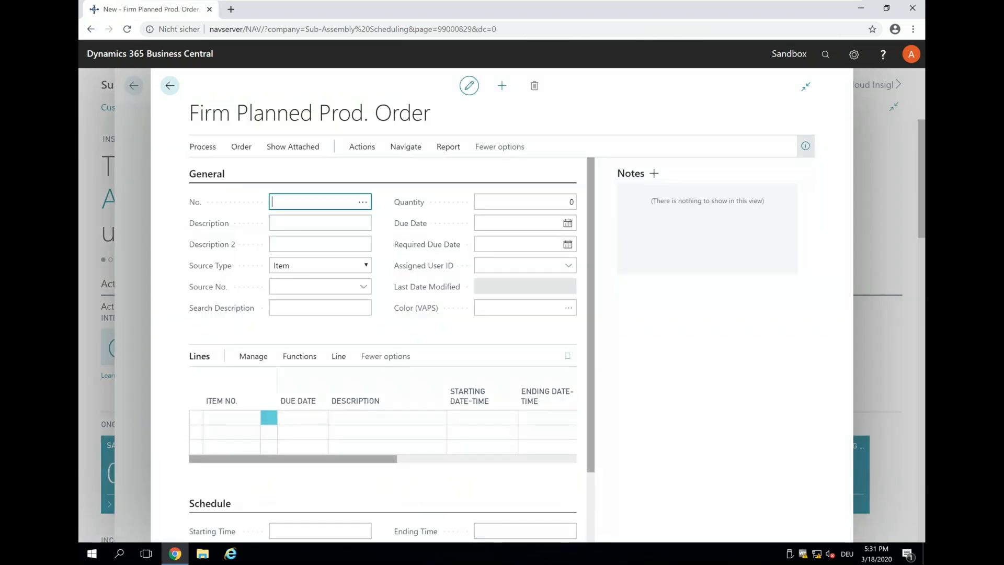
key("Tab")
key("Tab")
key("Tab")
key("Tab")
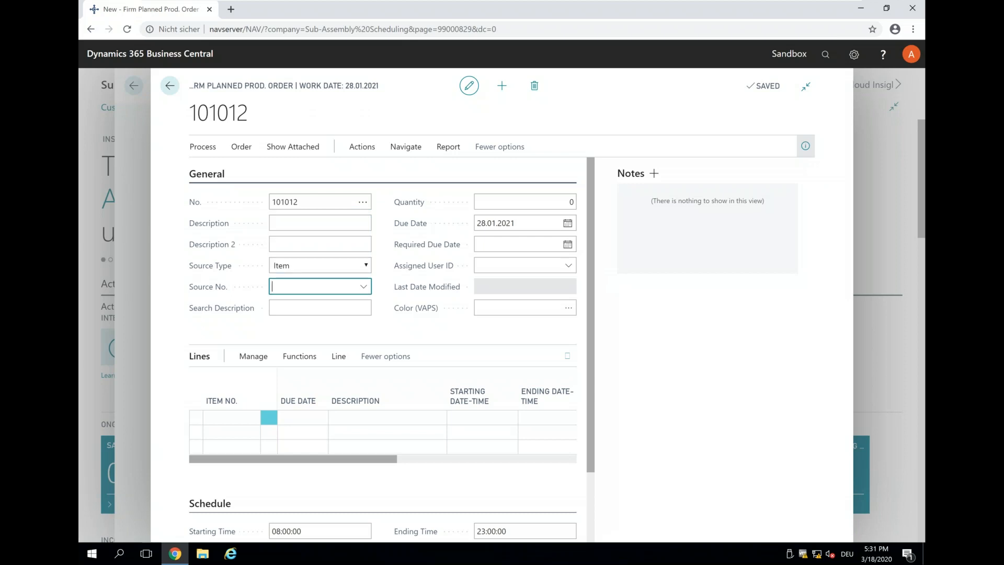
key("Tab")
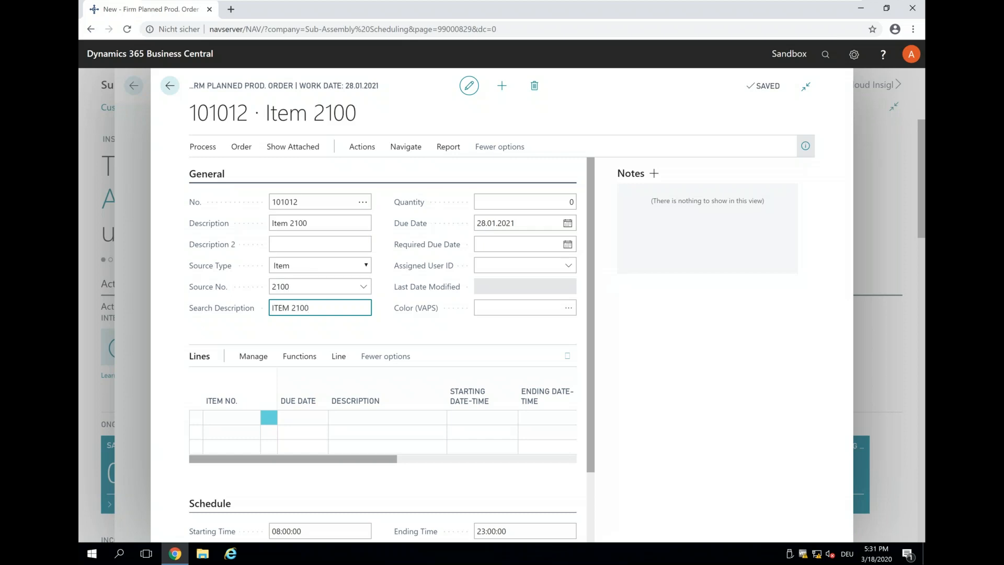
left_click(564, 202)
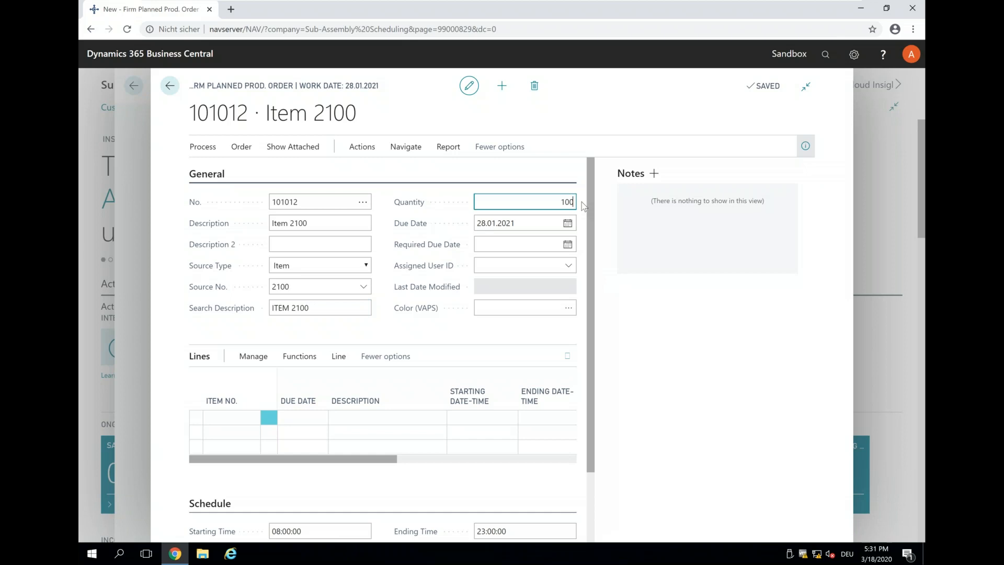
key("Tab")
left_click(568, 222)
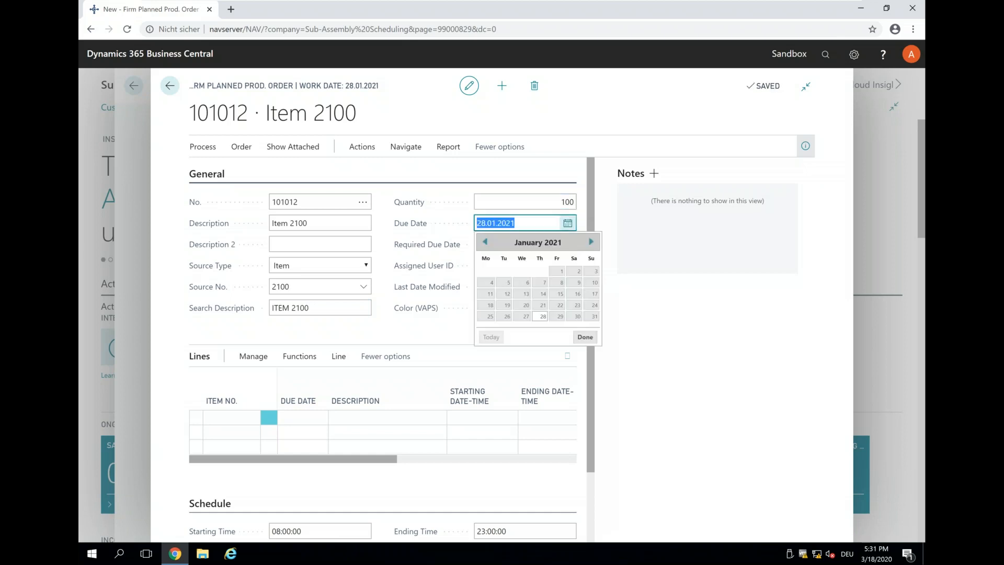
left_click(591, 241)
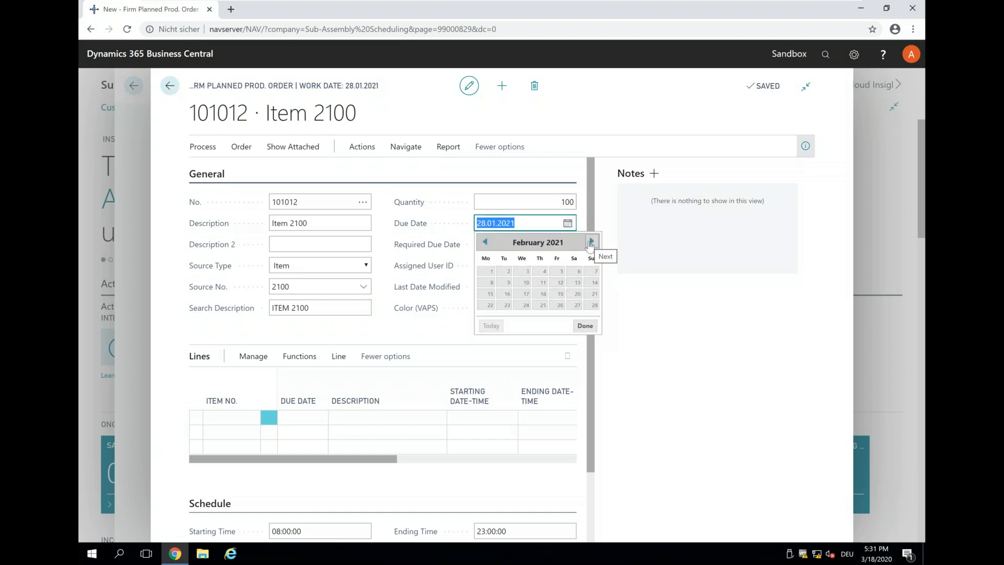
left_click(560, 270)
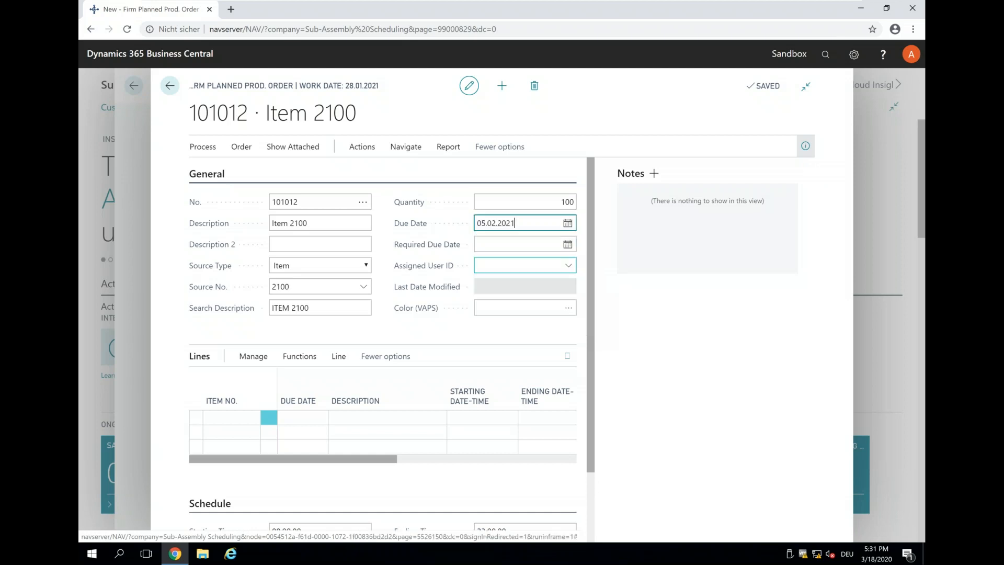
type("5")
left_click(561, 269)
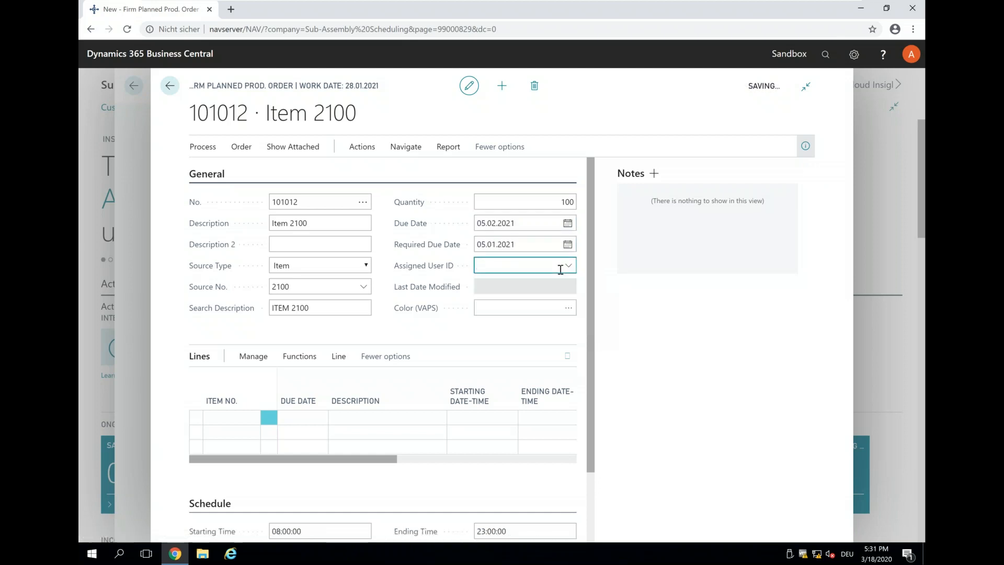
Step: Colour order 101012 red, refresh the production order, and return to the list
left_click(510, 310)
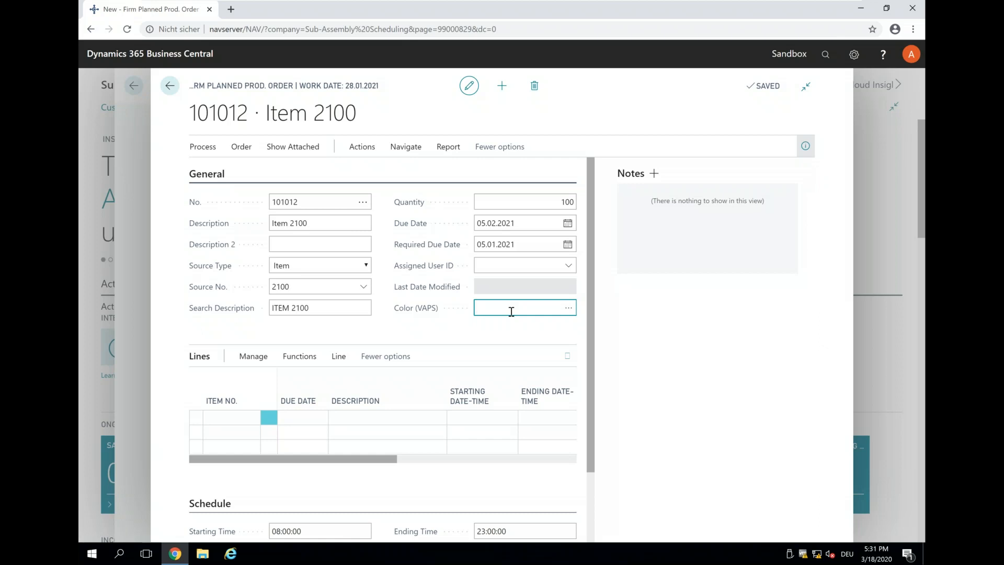
key("Tab")
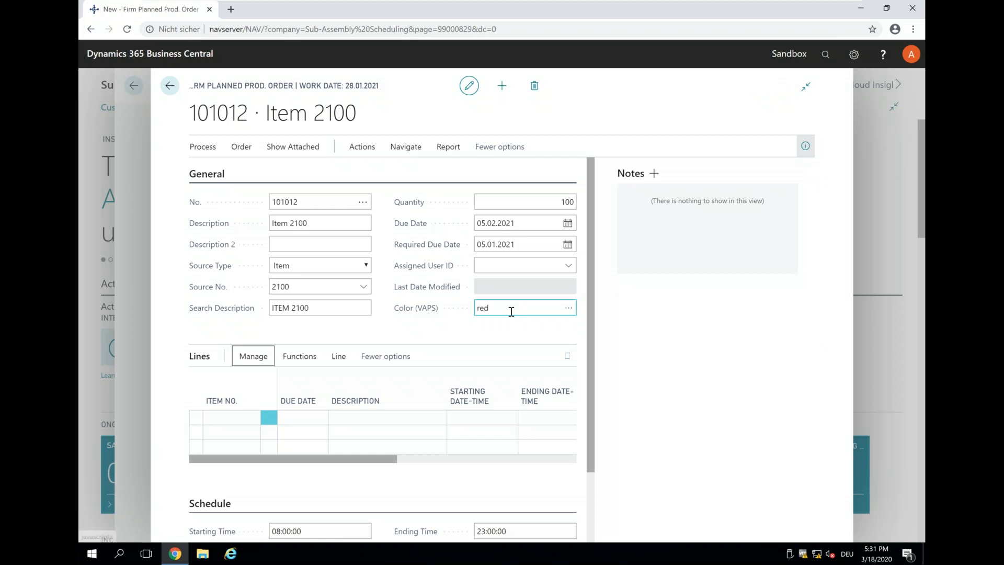
left_click(198, 151)
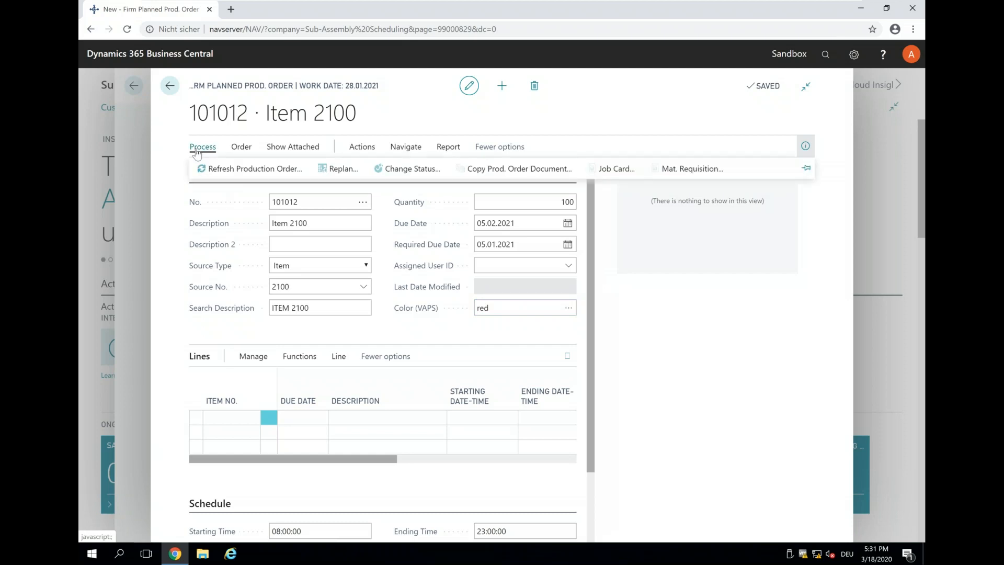
left_click(224, 174)
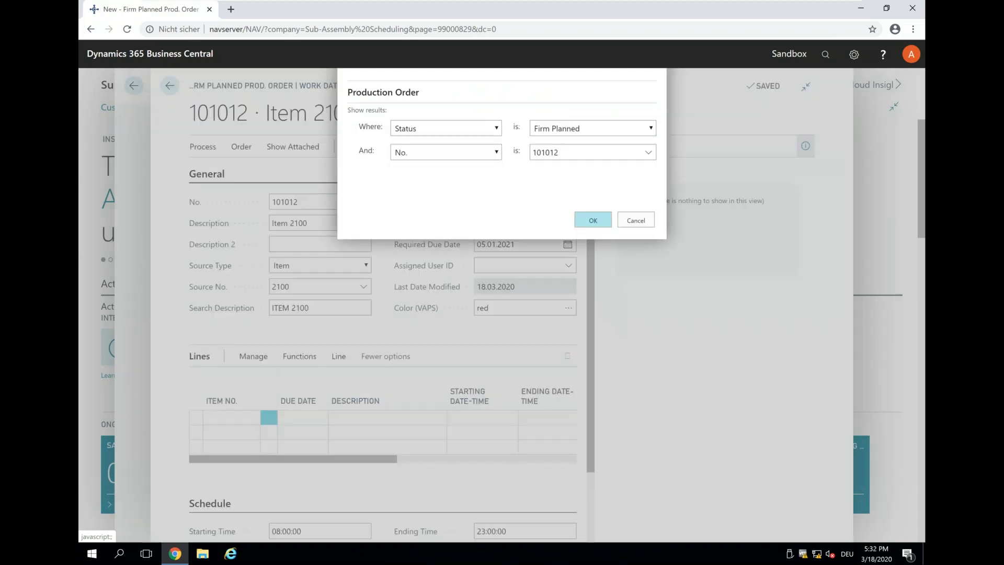
left_click(591, 433)
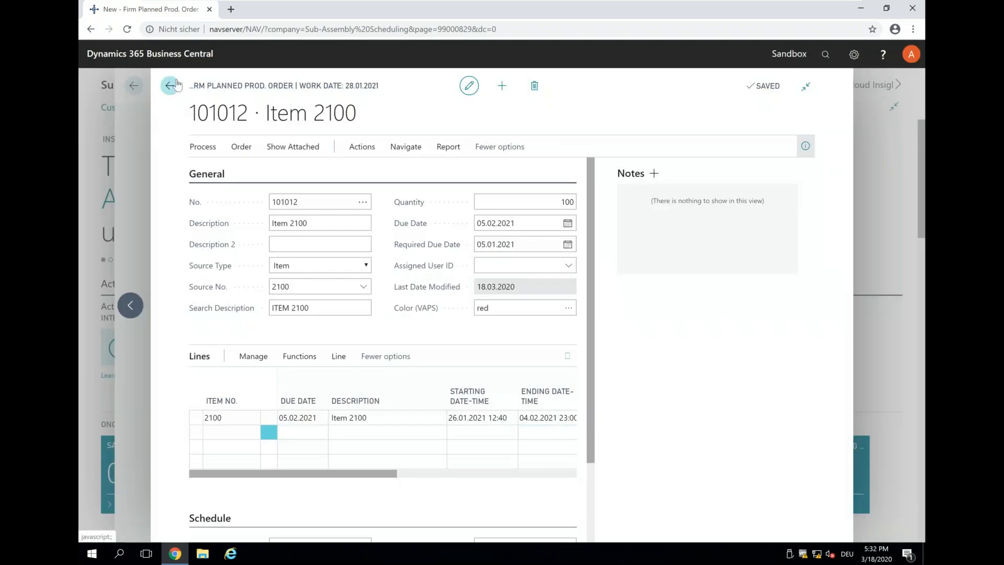
left_click(170, 85)
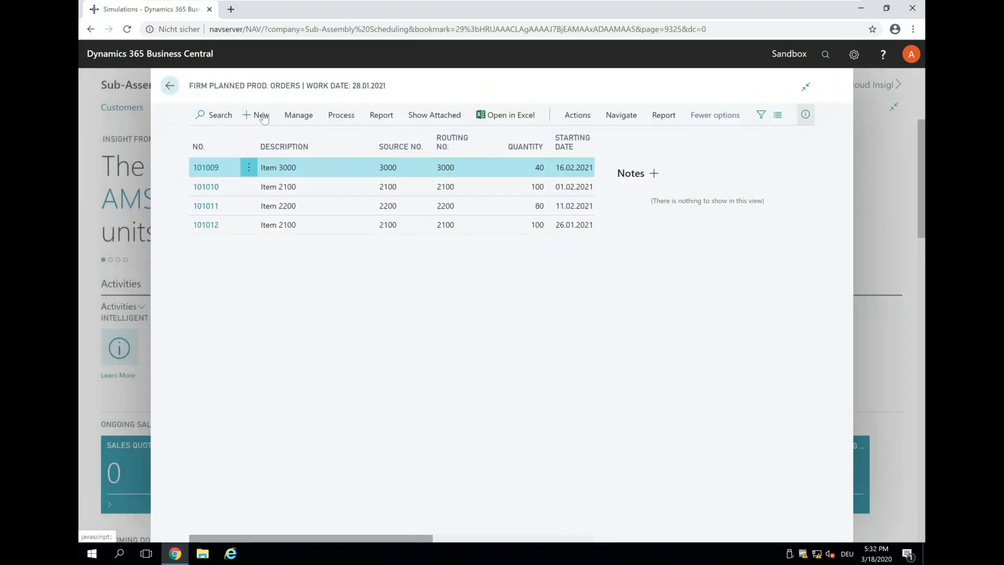
Step: Create firm planned order 101013 for item 3000, quantity 10, due 20.02.2021
left_click(259, 118)
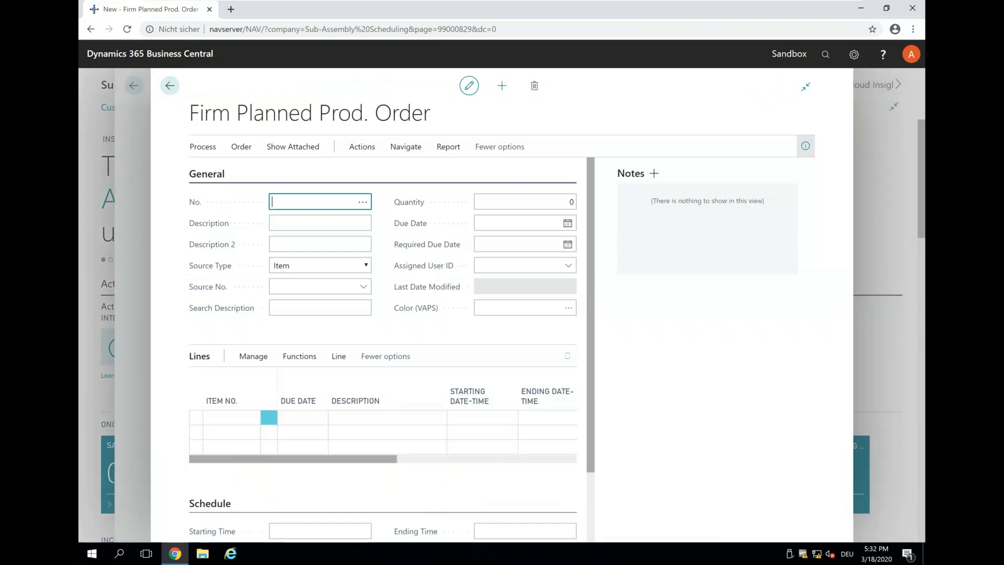
key("Tab")
key("Tab")
key("Tab")
key("Tab")
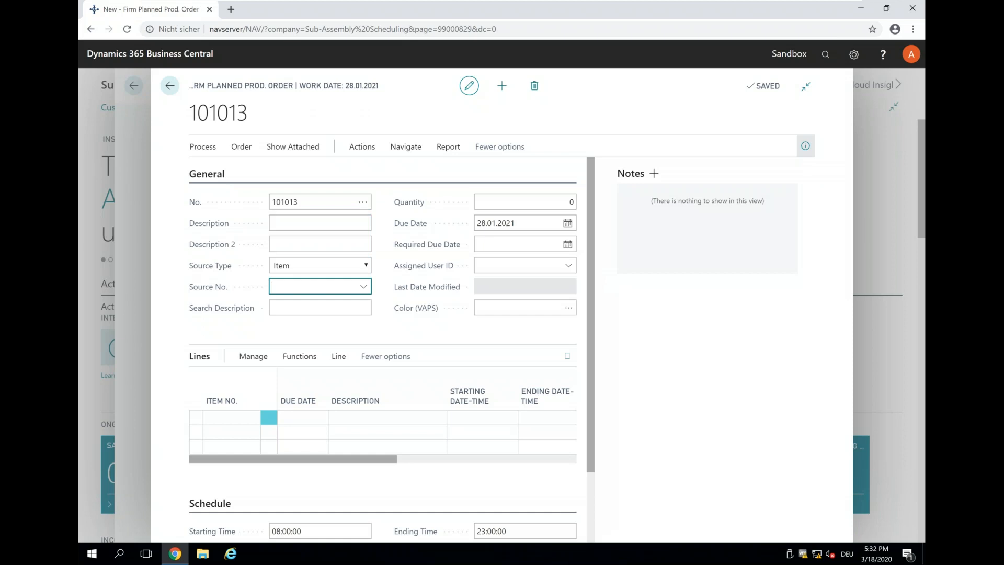
key("Tab")
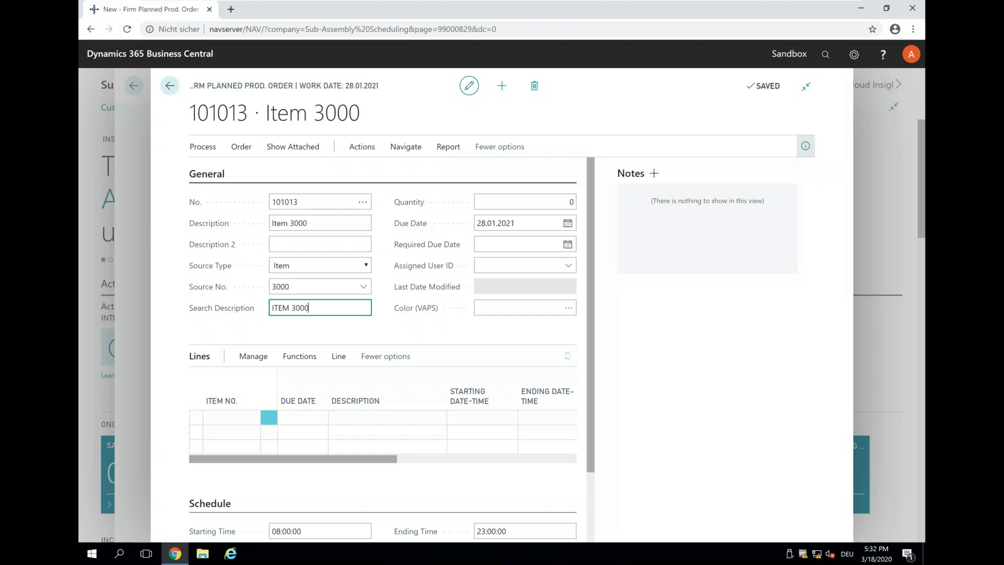
key("Tab")
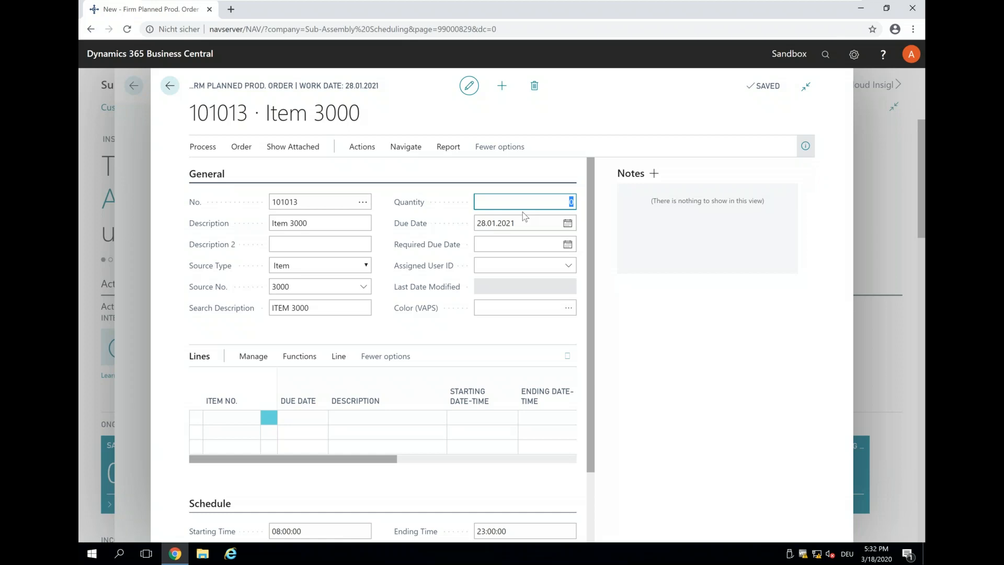
key("Tab")
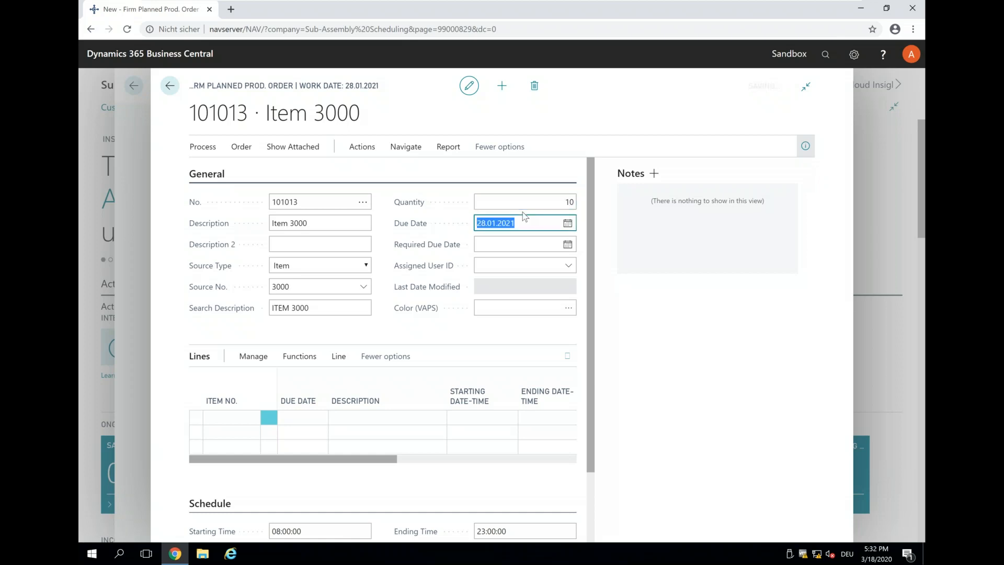
left_click(572, 230)
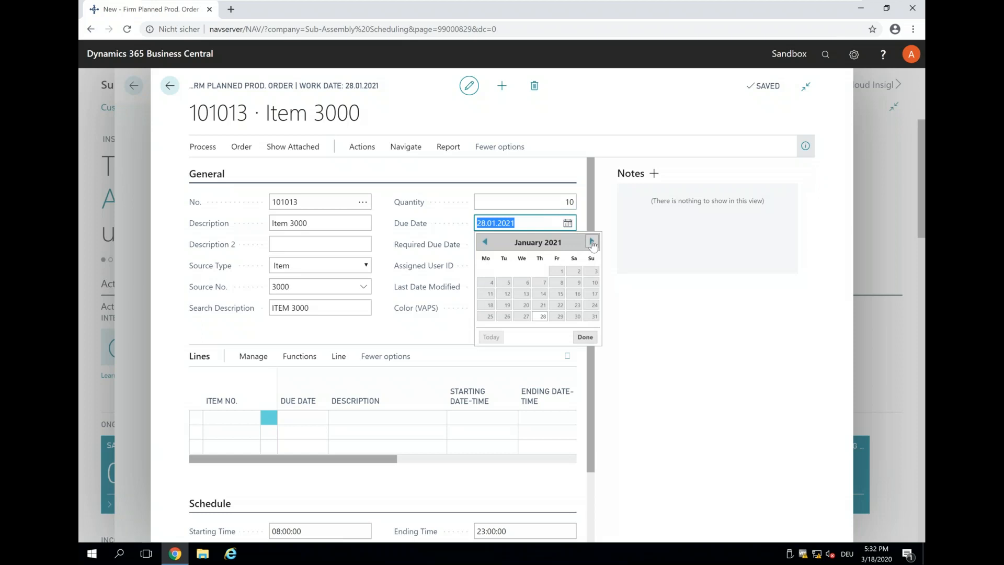
left_click(591, 242)
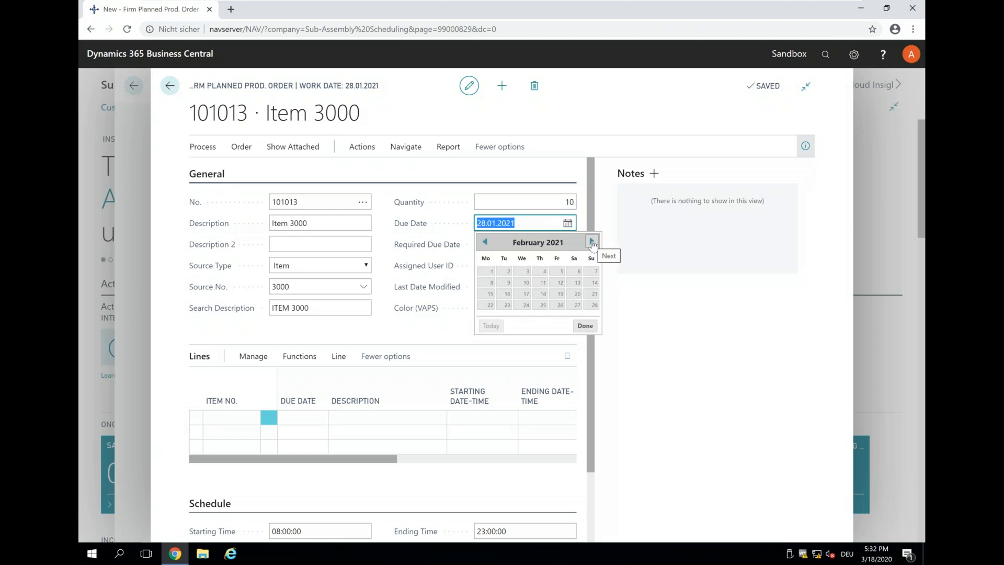
left_click(570, 297)
key("Tab")
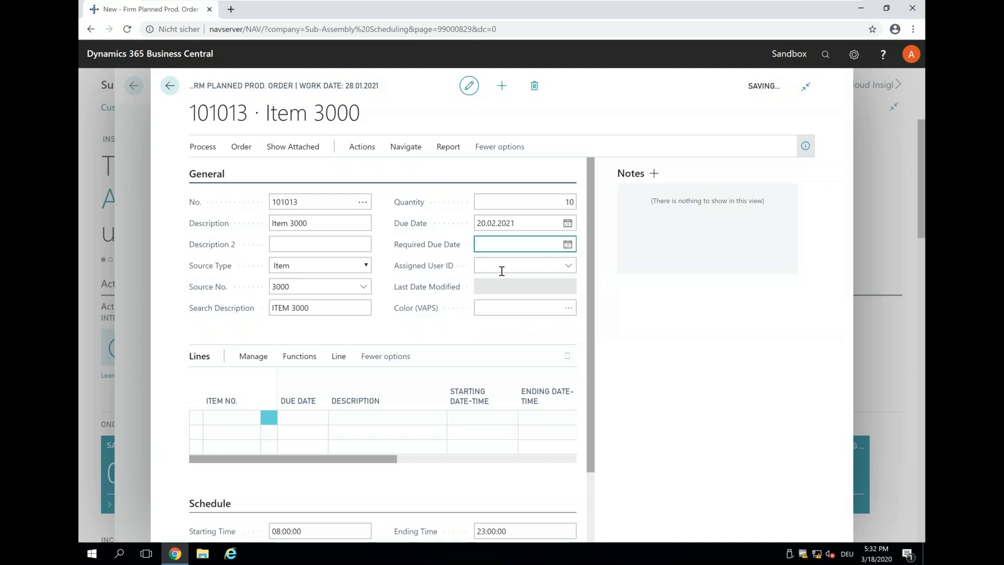
Step: Colour order 101013 red, refresh the production order, and return to the list
left_click(498, 305)
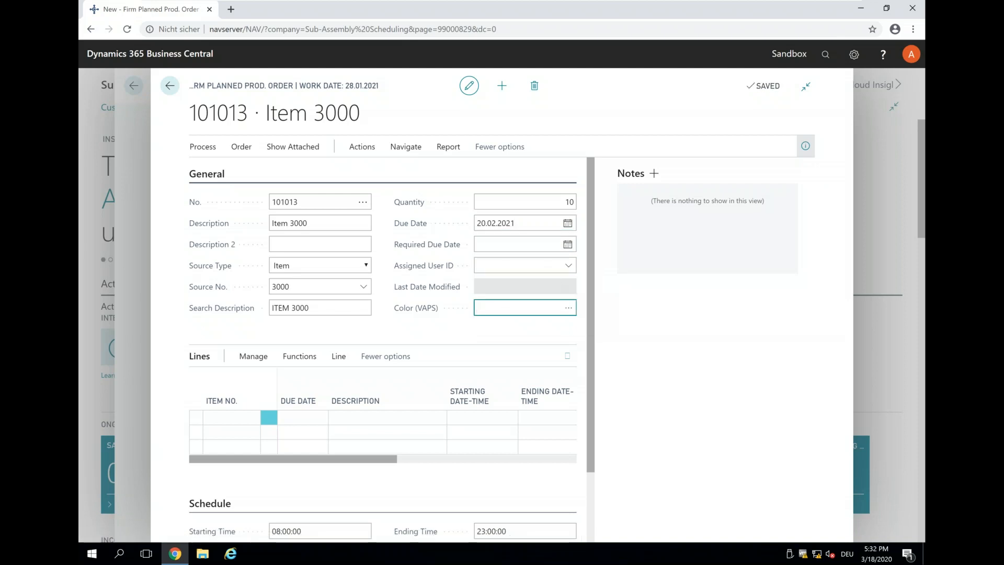
type("red")
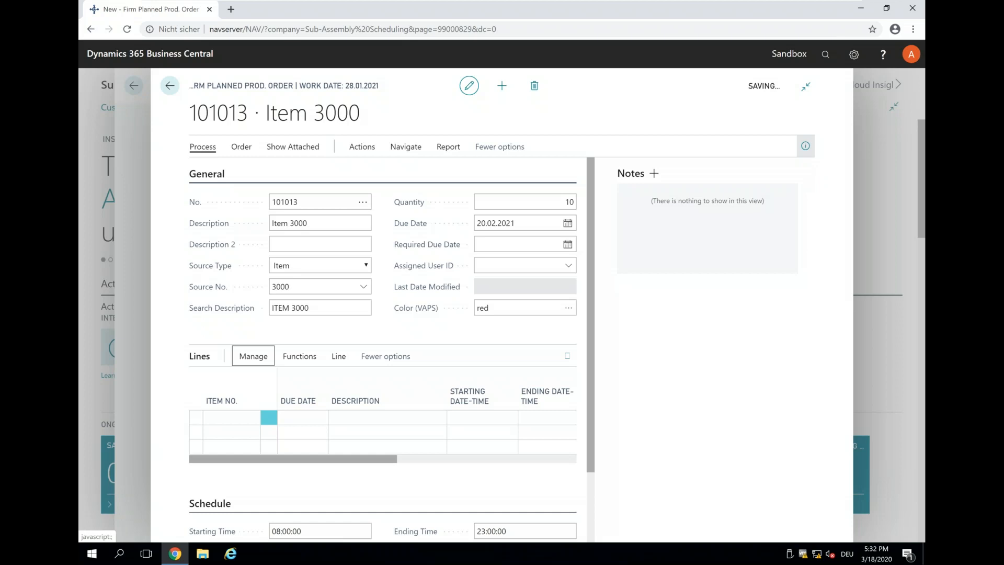
left_click(202, 147)
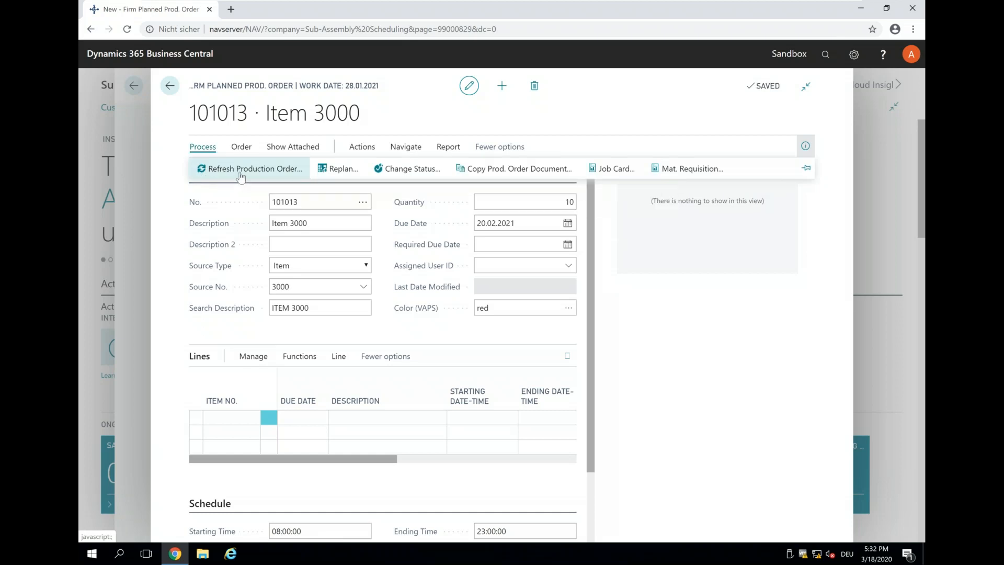
left_click(240, 177)
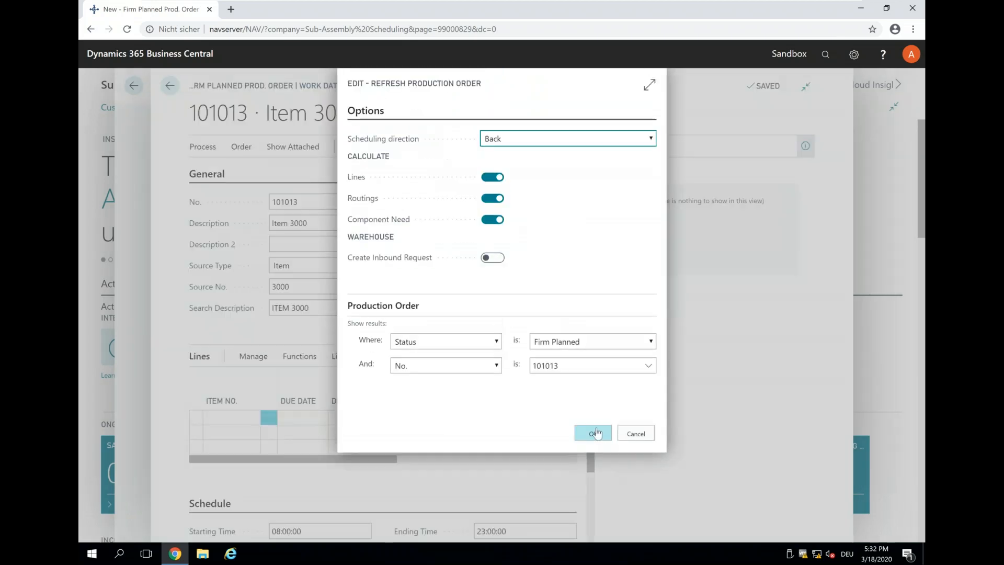
left_click(593, 433)
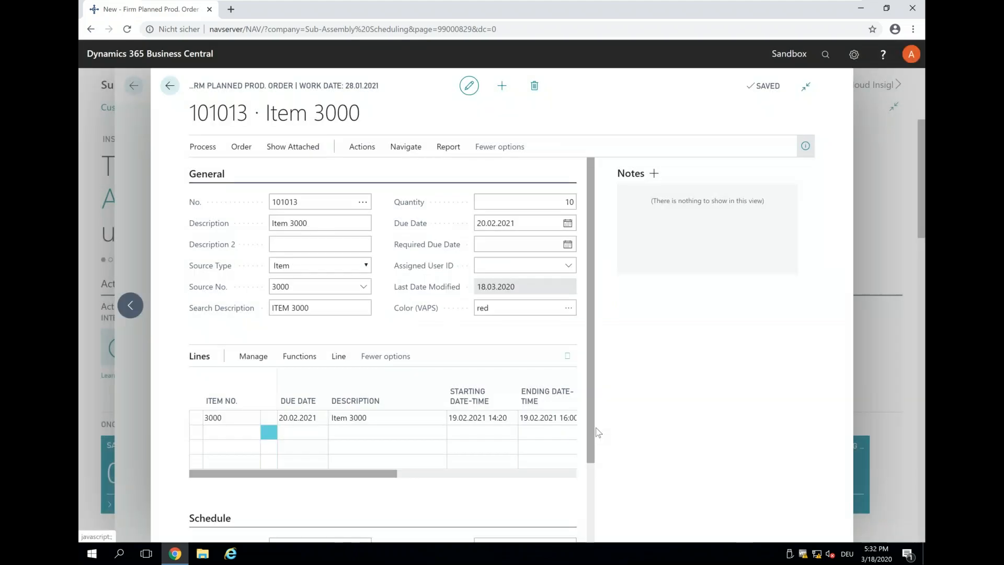
left_click(170, 86)
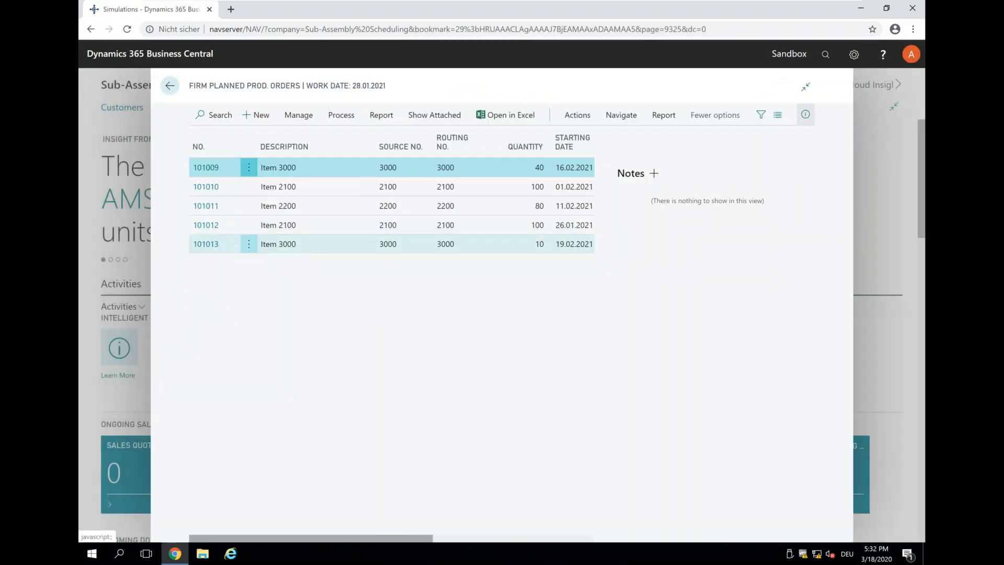
Step: Open the reservation page for order 101012's Item 2100 line and select the component entry
left_click(210, 227)
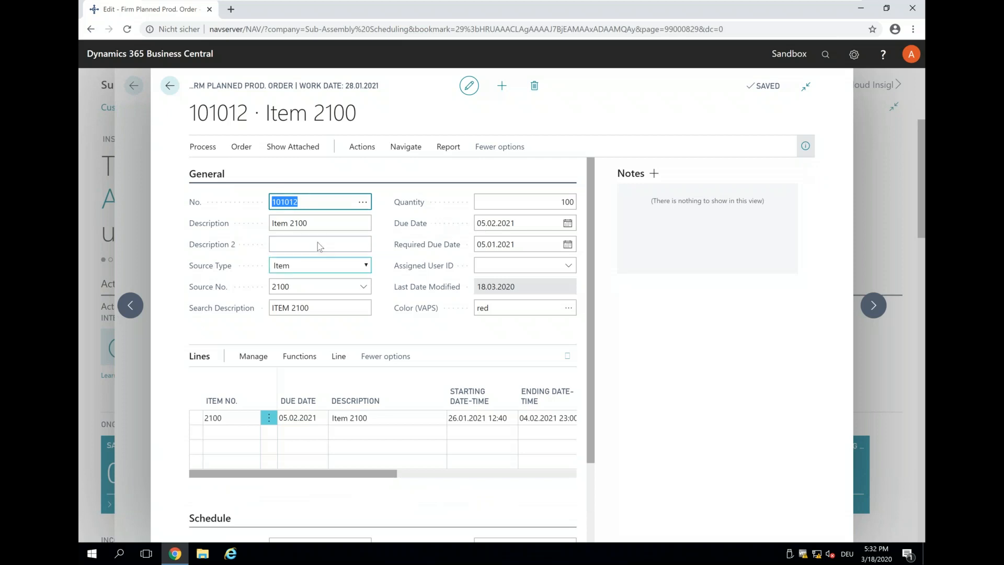
left_click(339, 356)
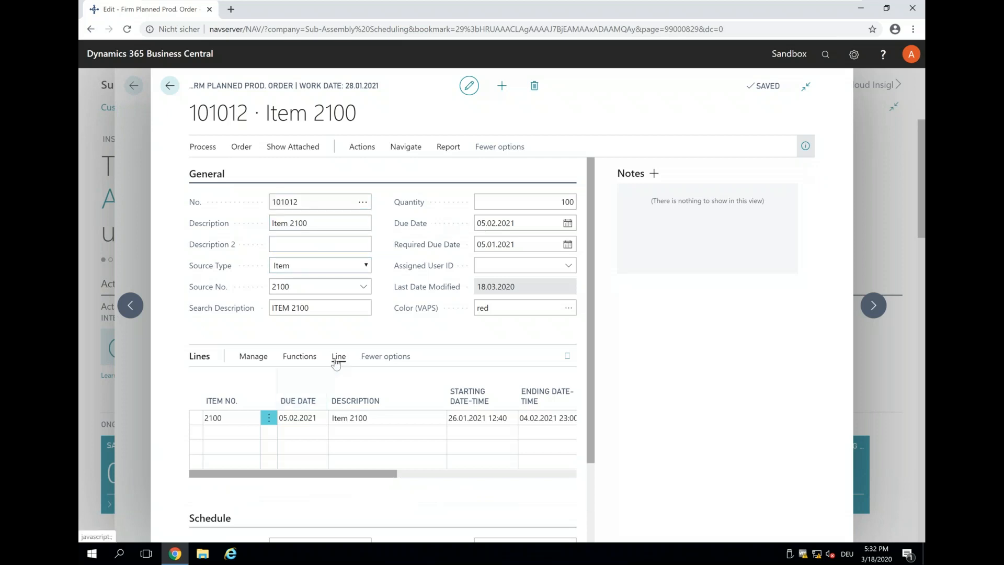
left_click(314, 359)
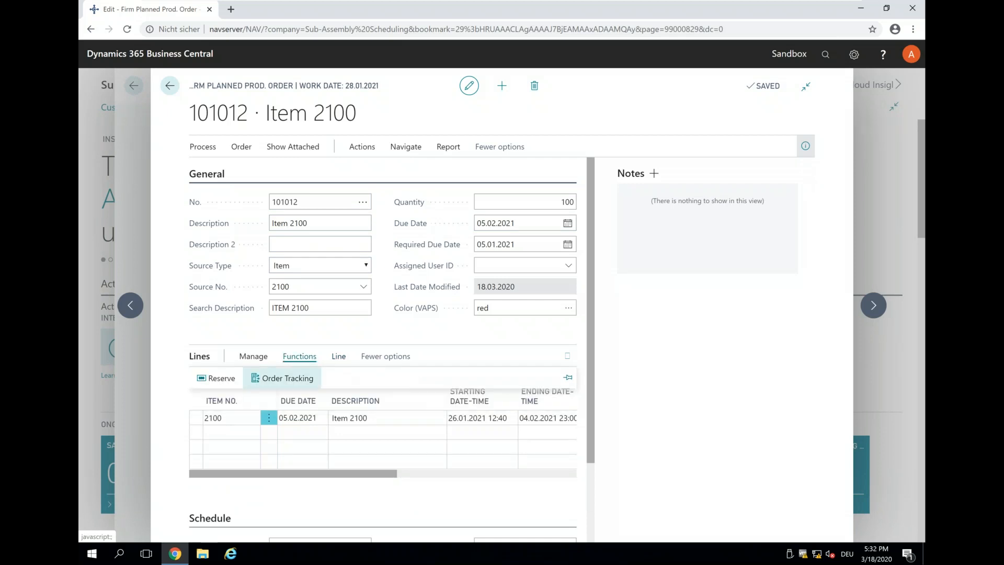
left_click(213, 377)
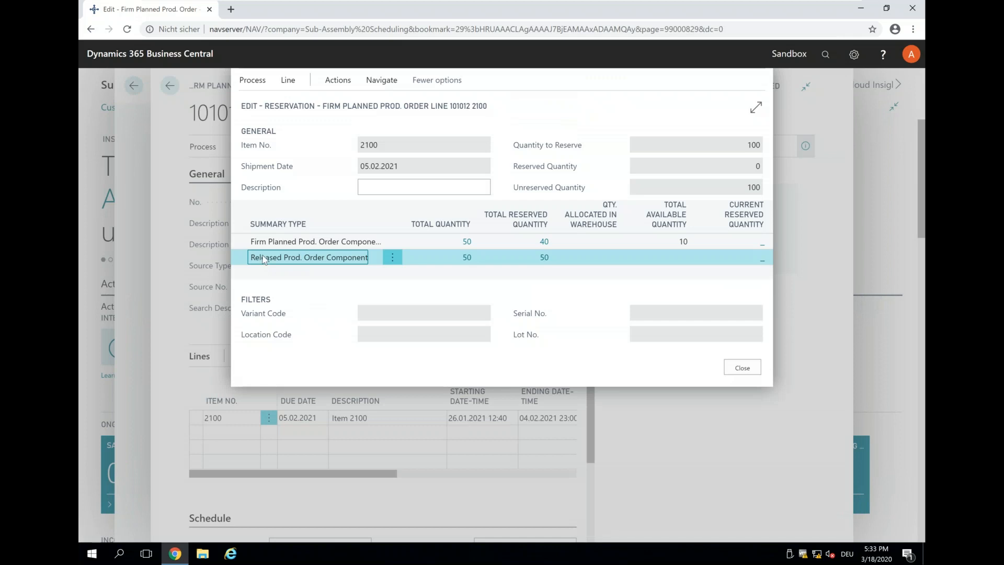
left_click(260, 246)
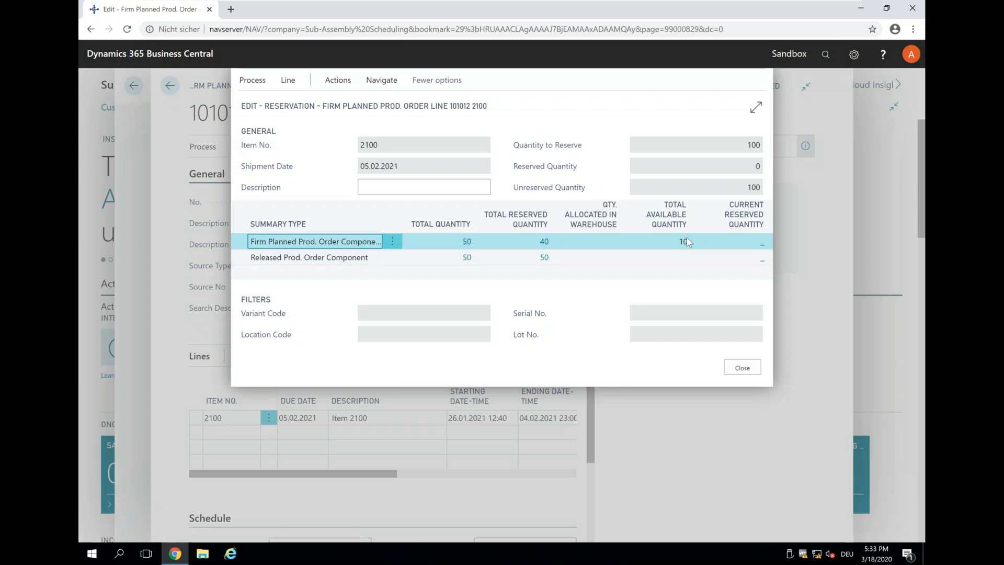
Step: Reserve from the current firm planned component line, then return to the orders list
left_click(346, 85)
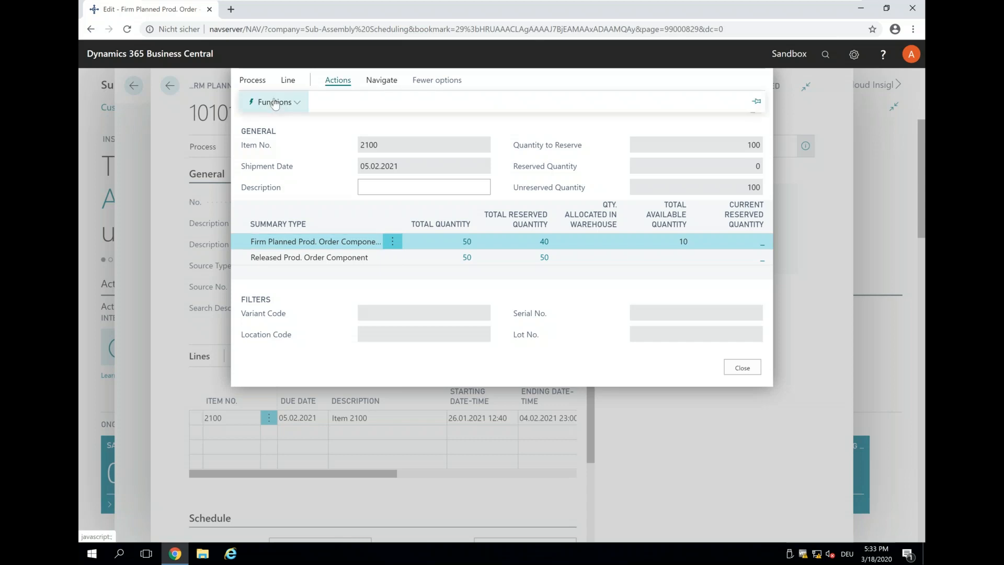
left_click(275, 103)
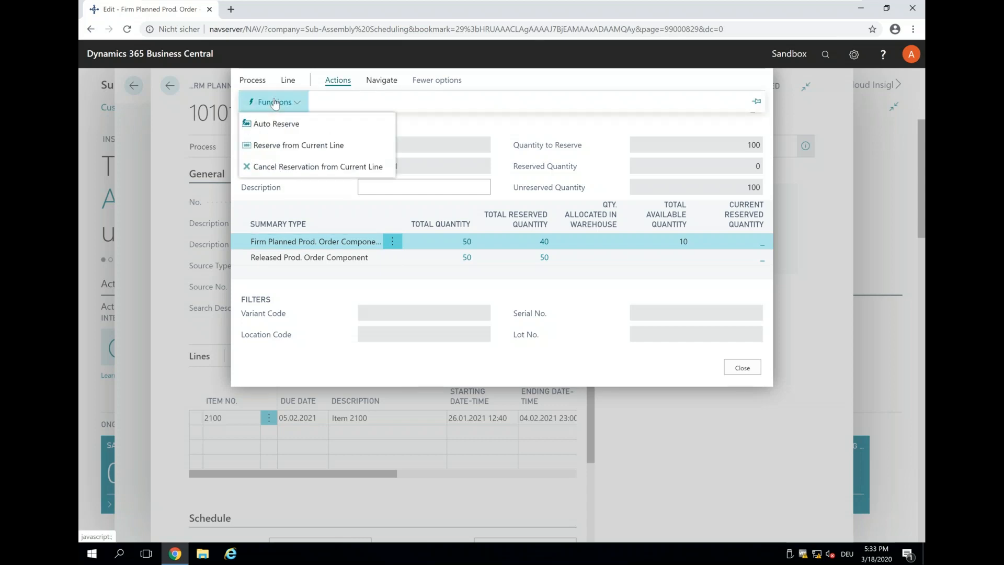
left_click(290, 146)
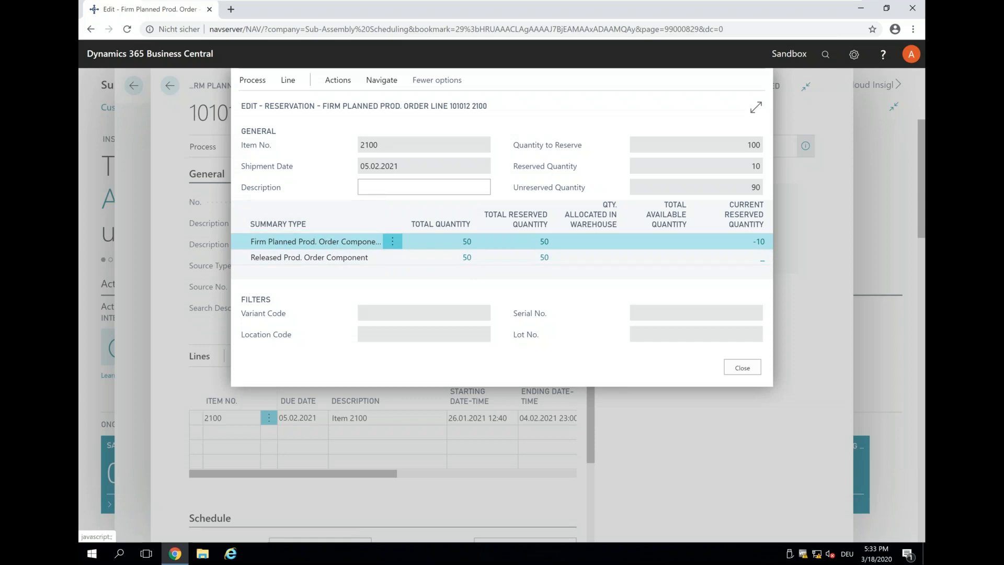
left_click(737, 370)
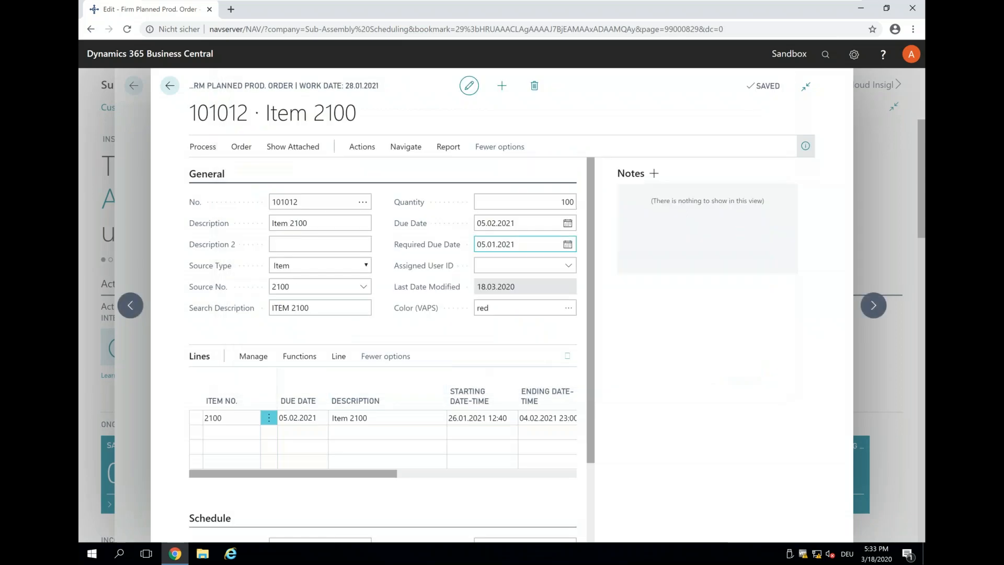
left_click(170, 85)
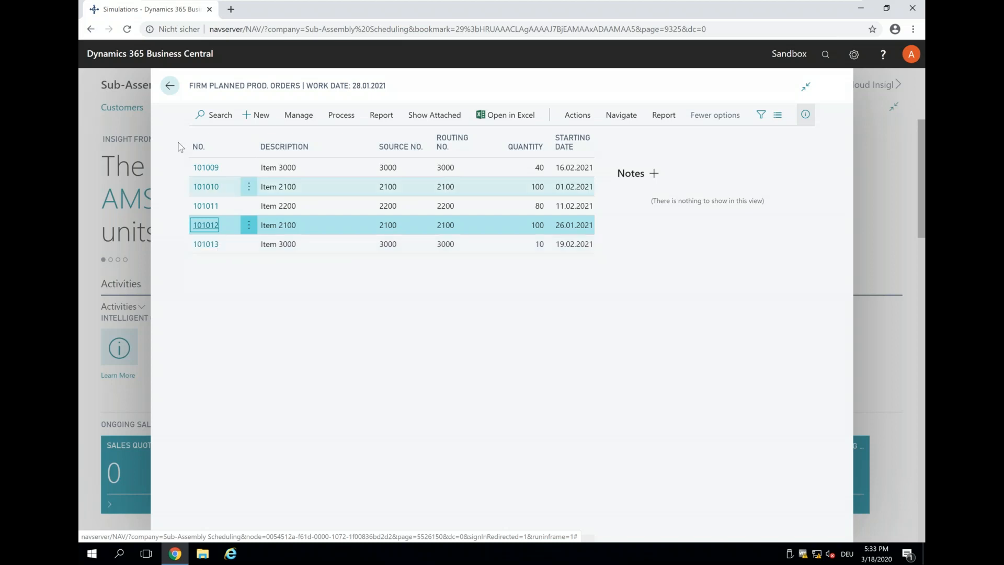
Step: Show PowerPoint slide 19 'Visualization & scheduling basics – shown via VPS', then restore the VM
left_click(169, 85)
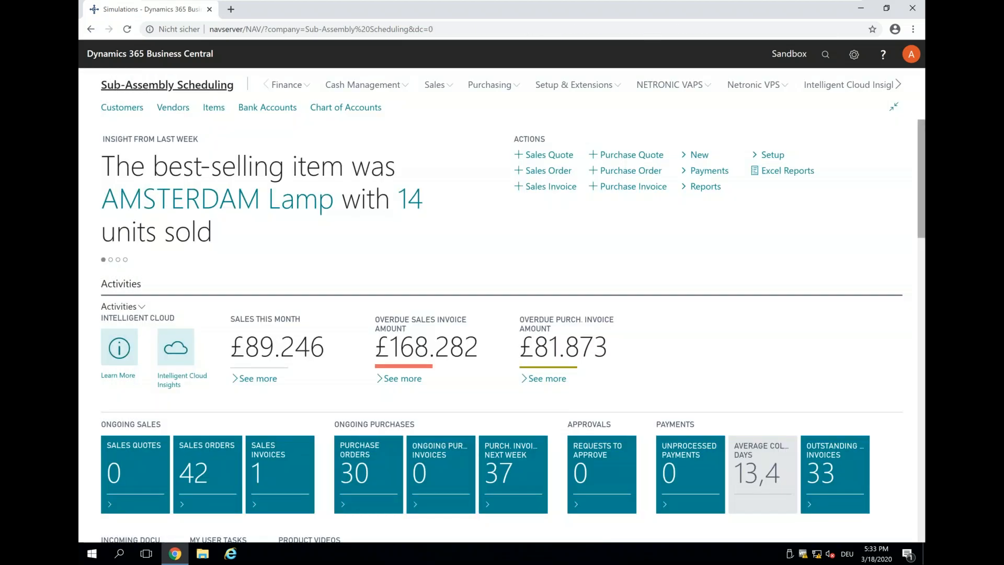
left_click(822, 5)
scroll(195, 387, "down", 1)
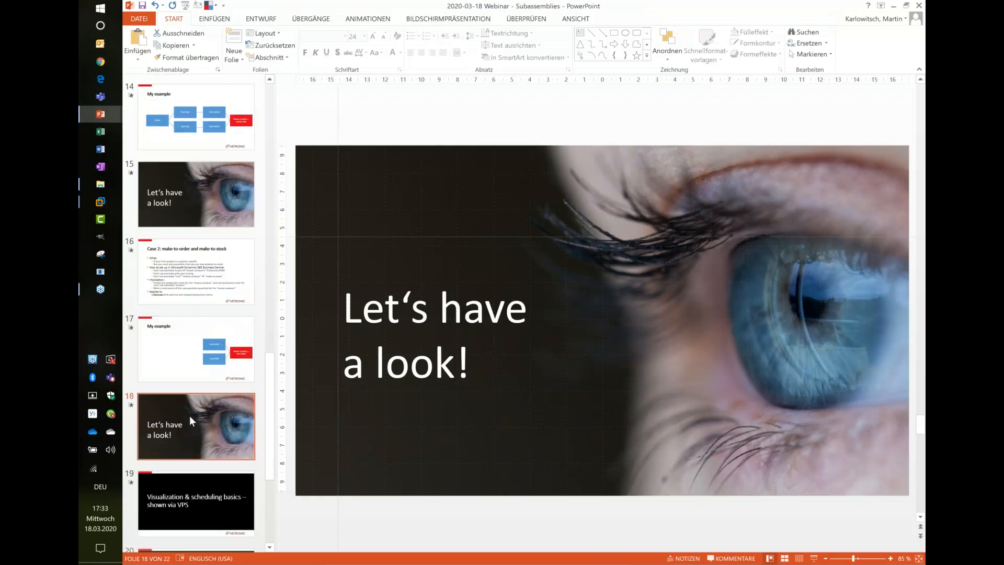
left_click(189, 493)
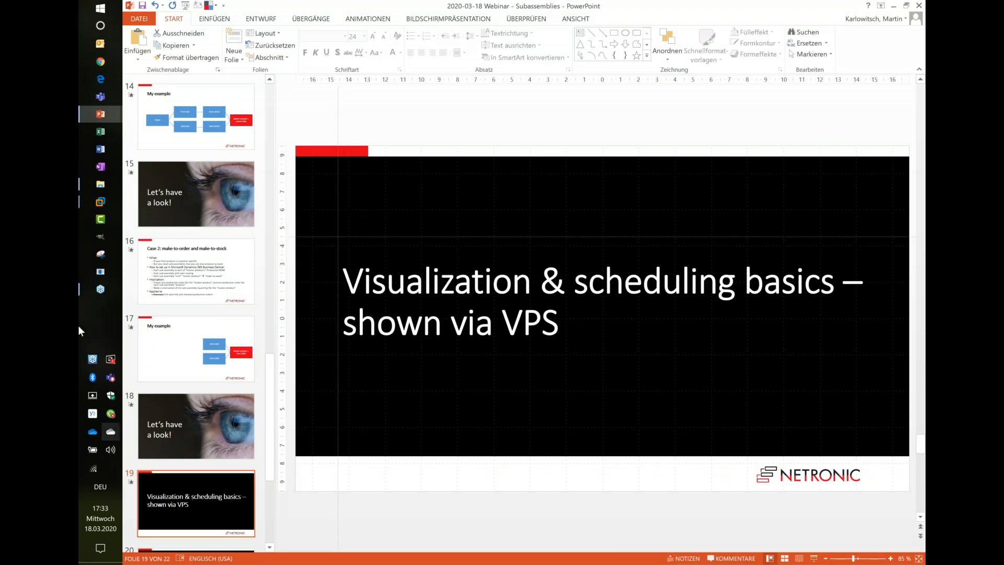
left_click(107, 207)
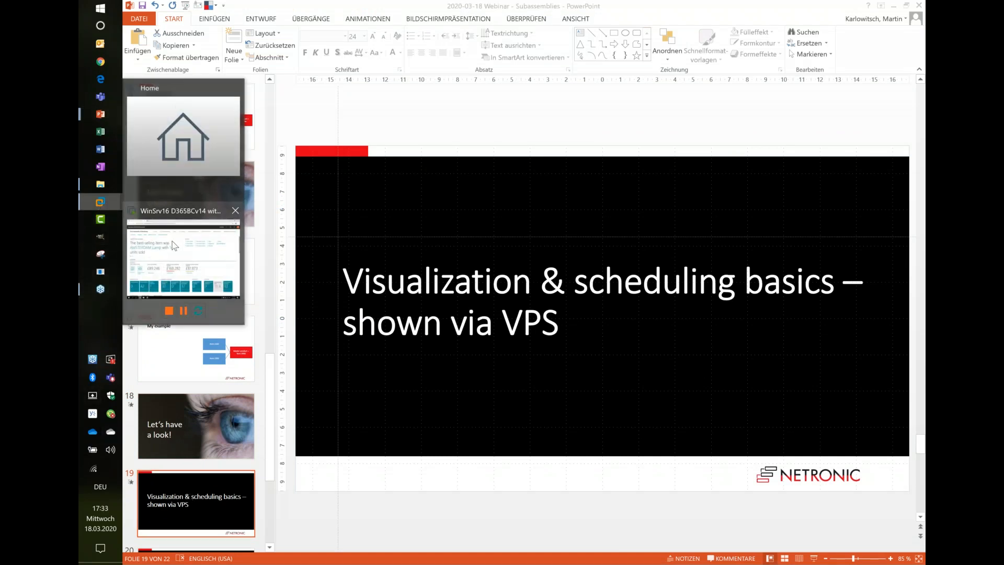
left_click(183, 256)
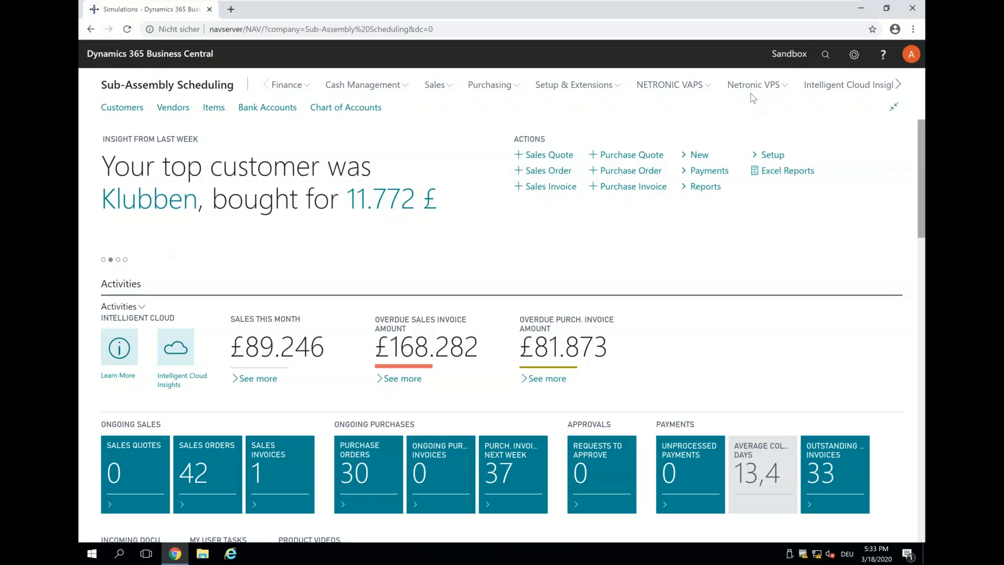
Step: Launch the Netronic Visual Production Scheduler with the Show All filter
left_click(749, 89)
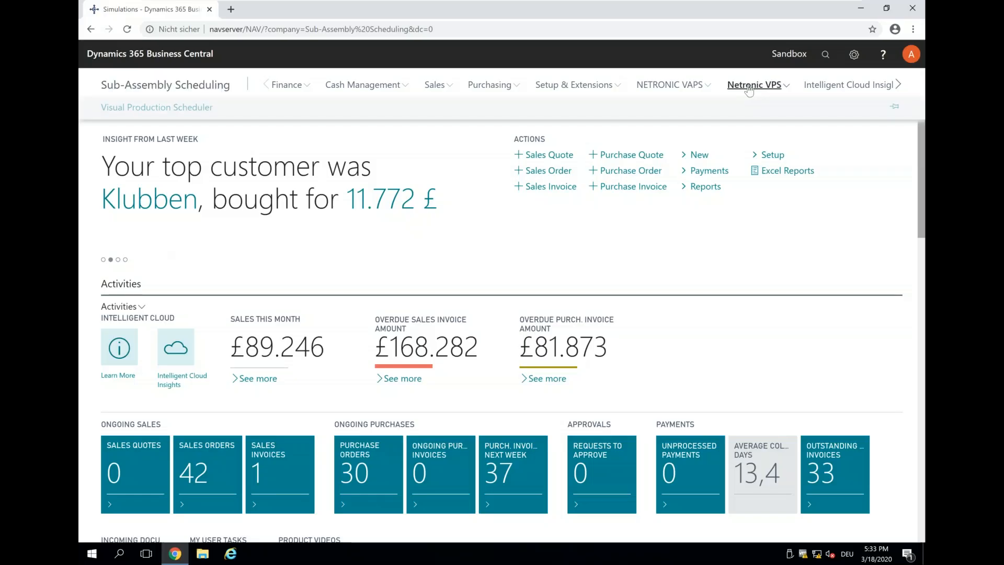
left_click(179, 108)
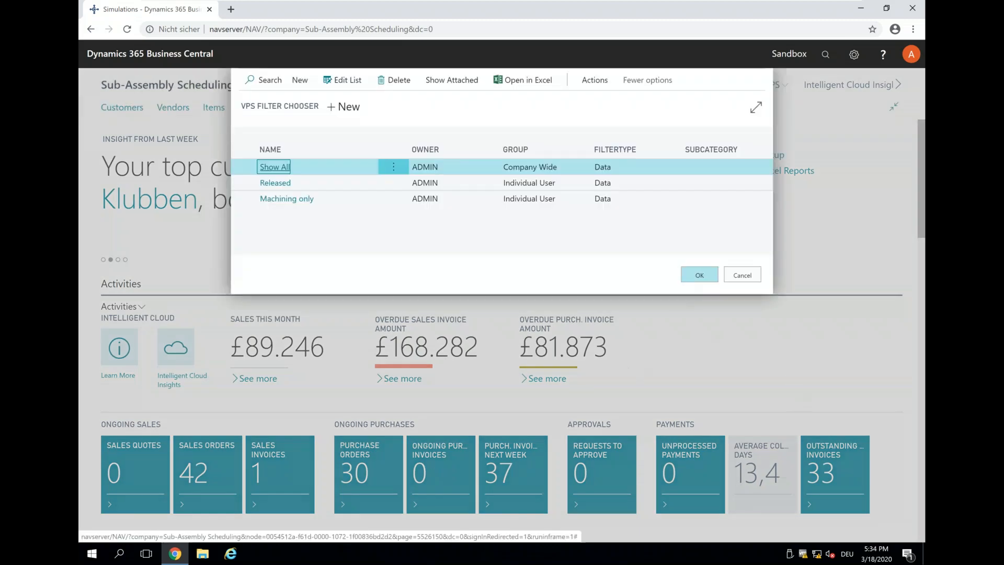
left_click(699, 274)
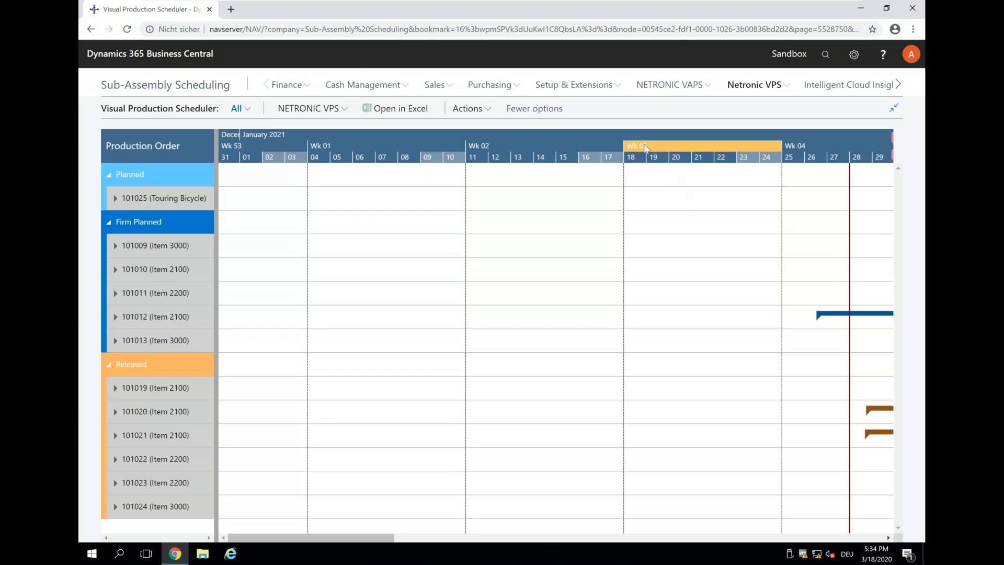
Step: Collapse the Firm Planned and Released groups and open planned order 101025 for the Touring Bicycle
scroll(646, 149, "down", 3)
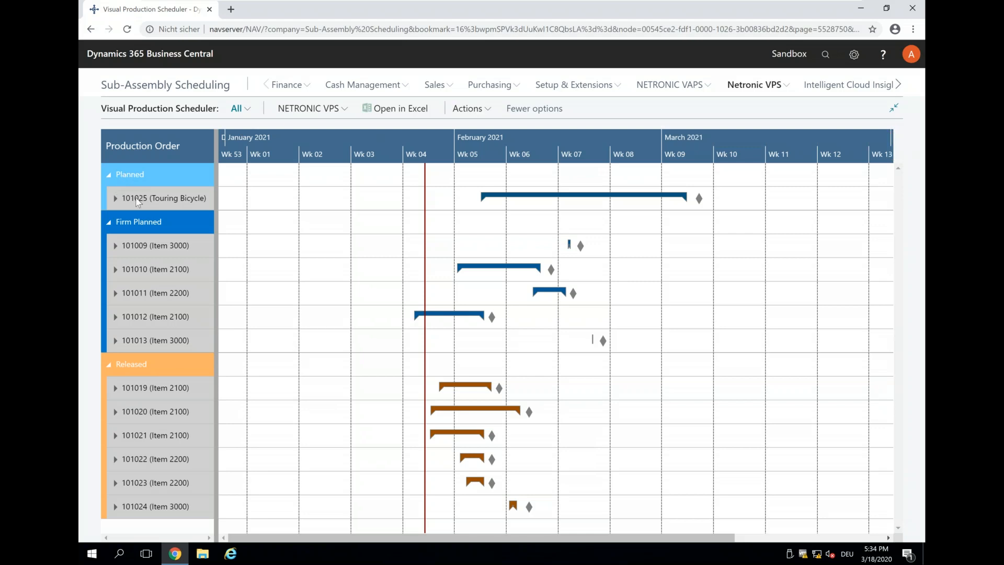
left_click(109, 226)
left_click(110, 246)
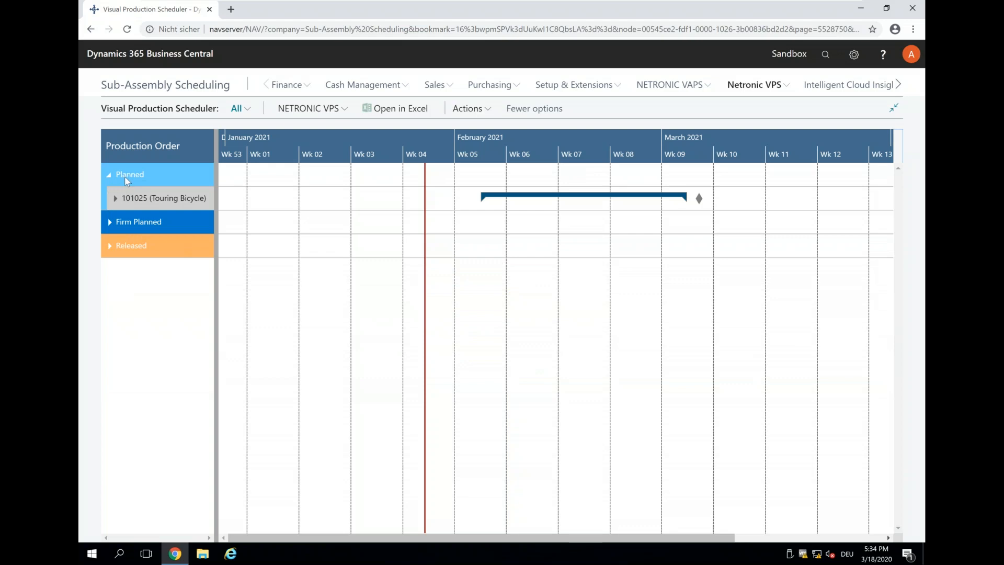
mouse_move(131, 208)
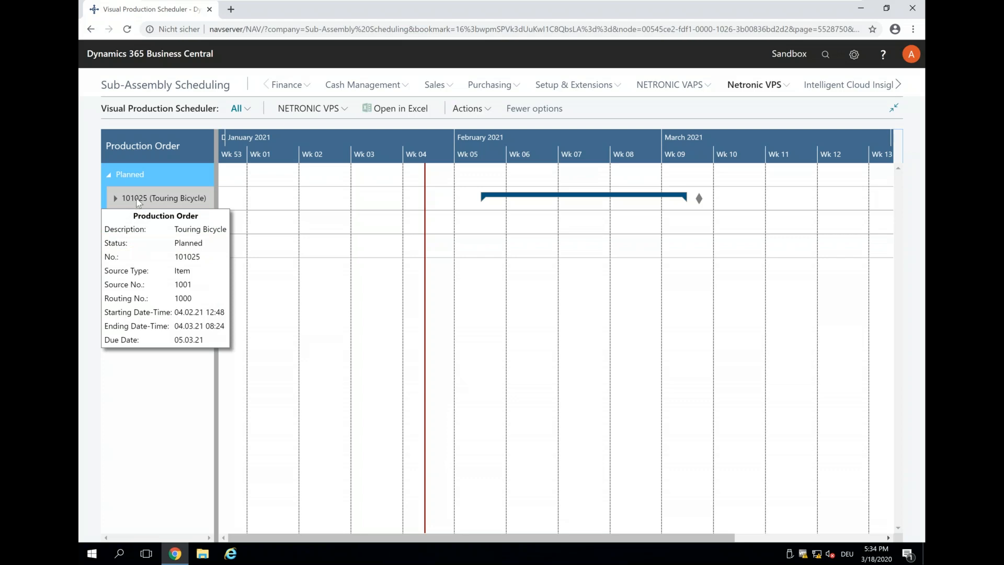
double_click(138, 202)
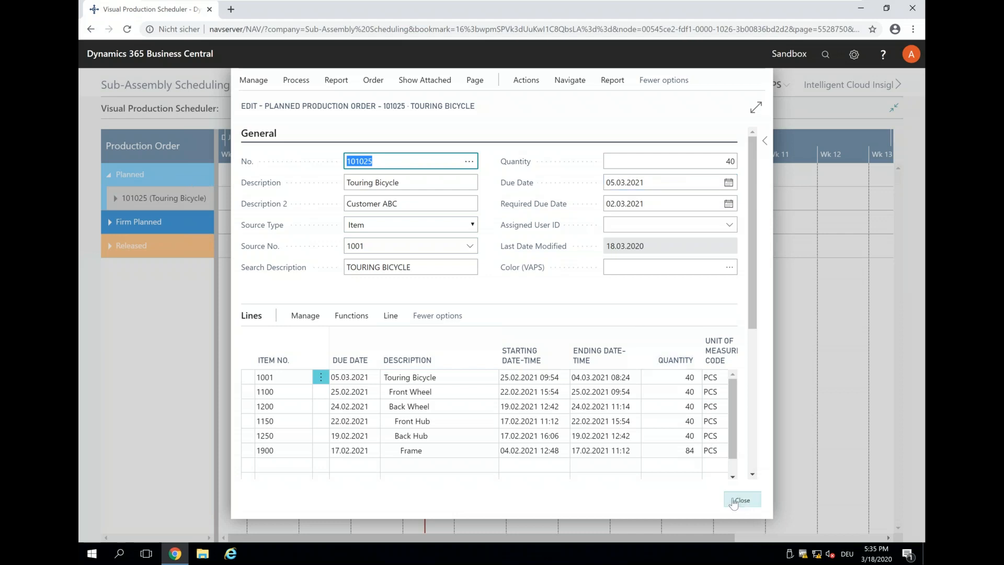
Step: Close order 101025's card, expand its lines in the Gantt chart, then briefly reopen and close it
left_click(742, 500)
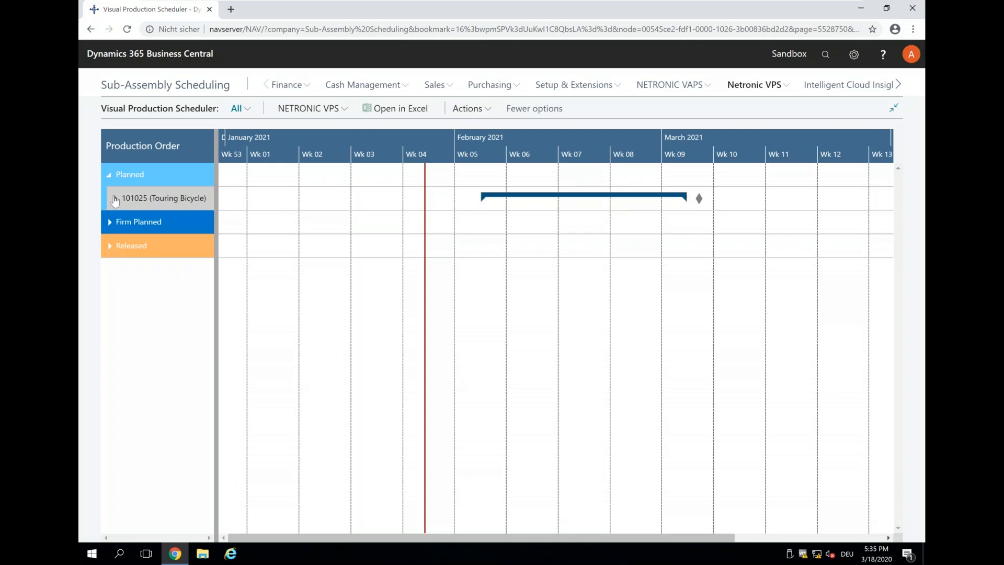
mouse_move(115, 205)
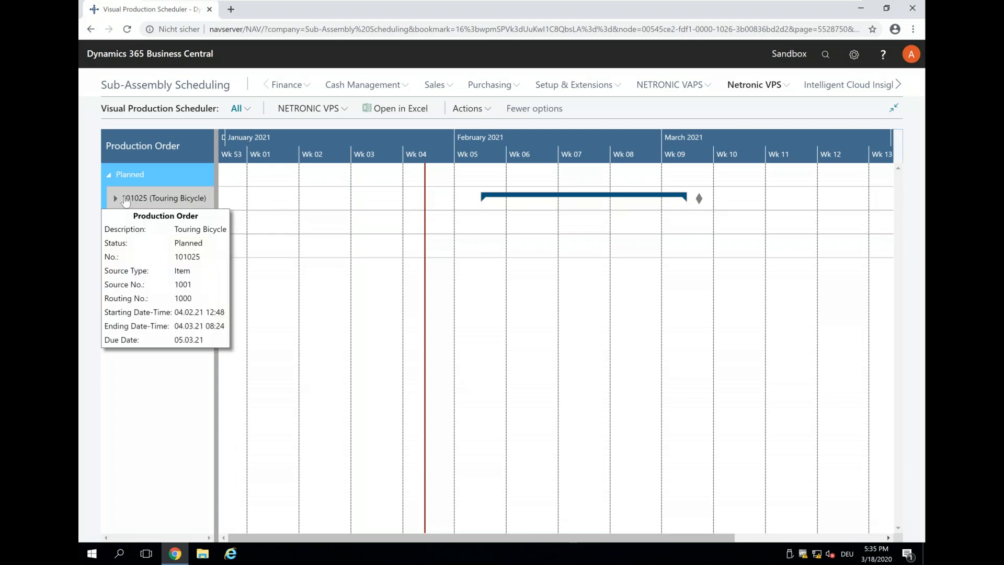
left_click(124, 199)
mouse_move(152, 197)
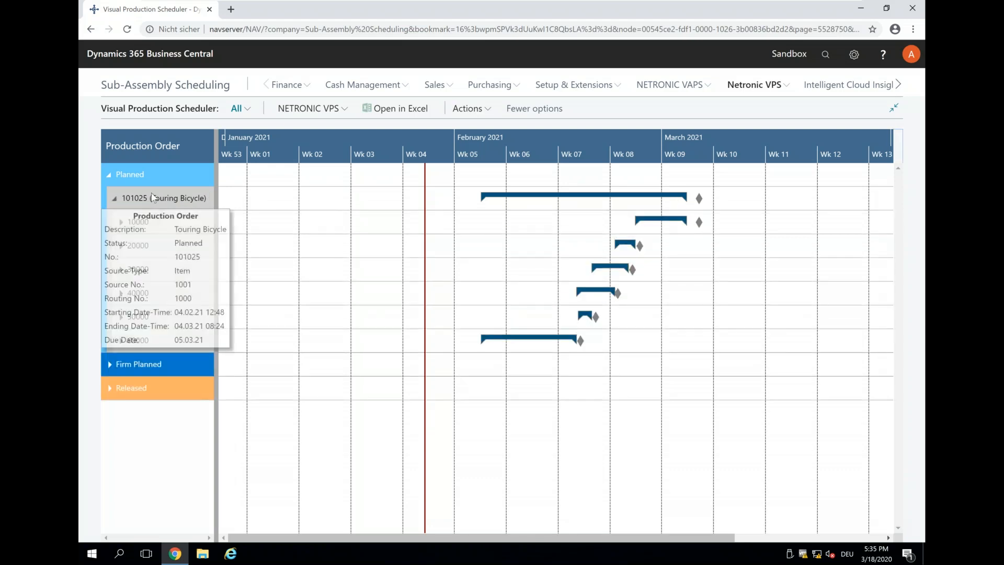
double_click(152, 197)
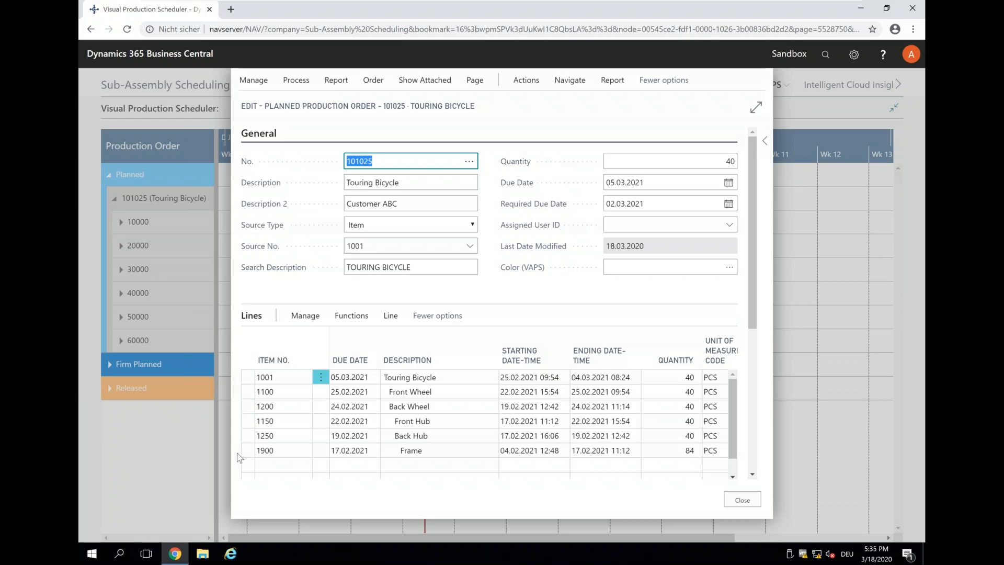
left_click(738, 503)
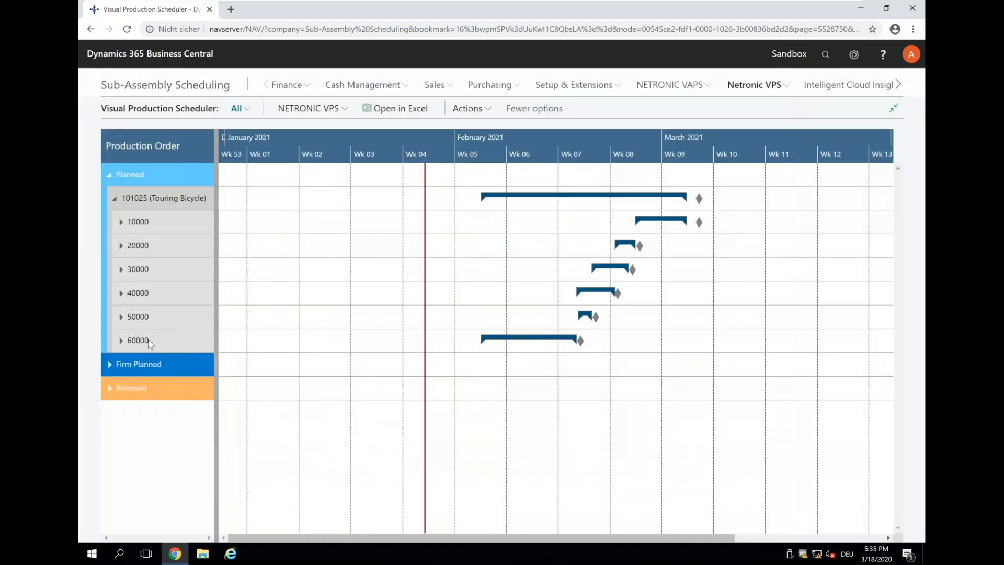
Step: Reopen order 101025, review the Touring Bicycle line's routing, then close the routing and card
mouse_move(151, 344)
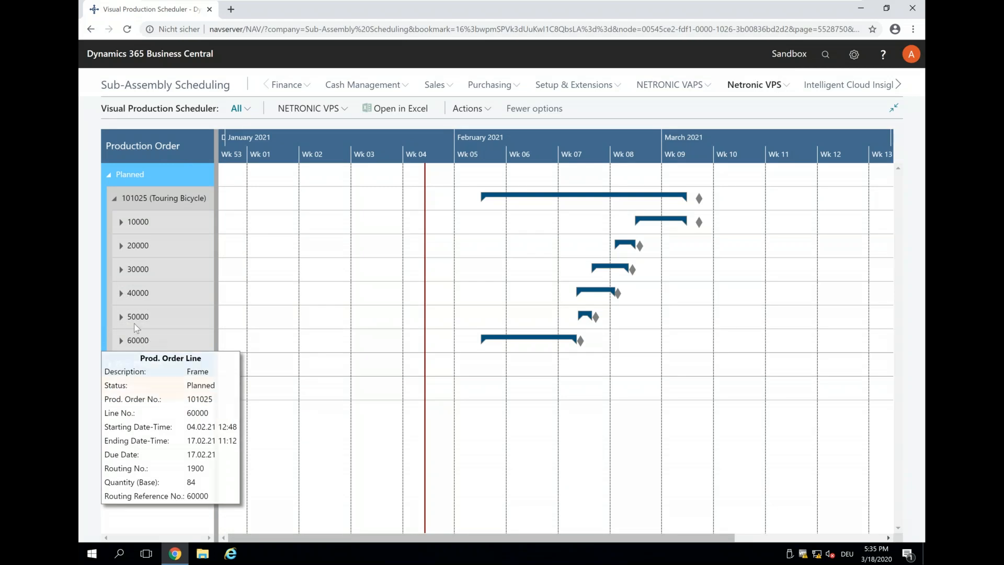
mouse_move(134, 321)
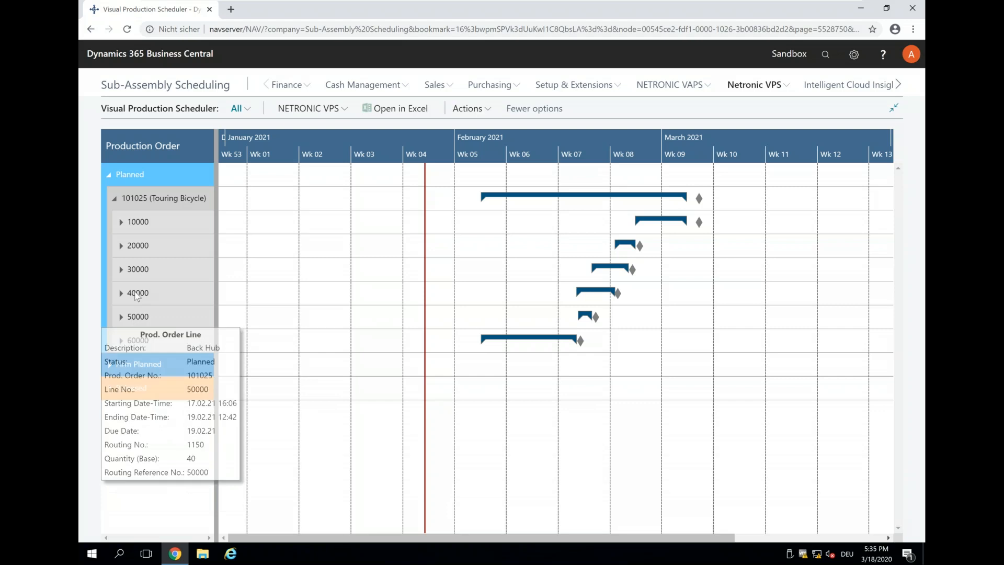
mouse_move(137, 296)
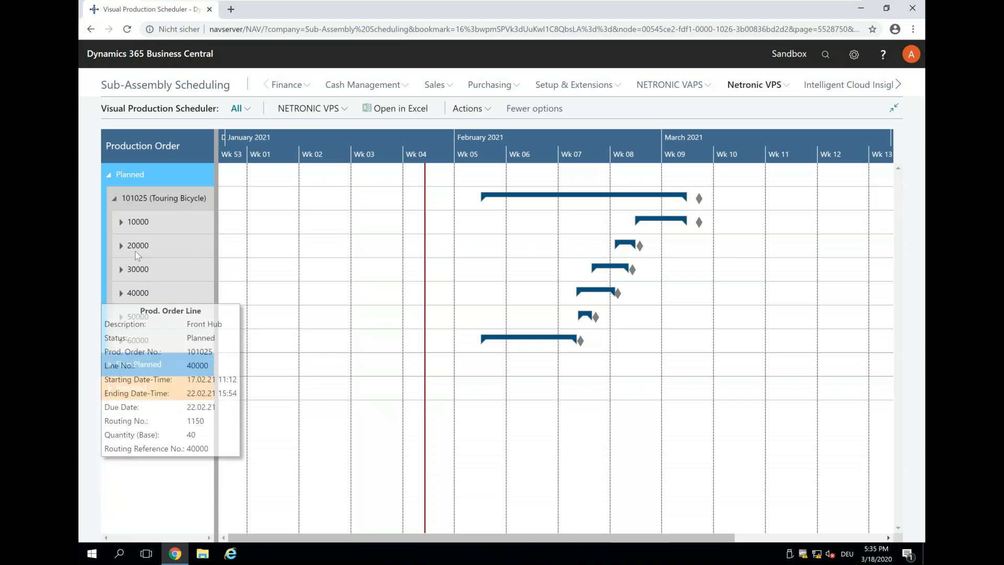
mouse_move(137, 252)
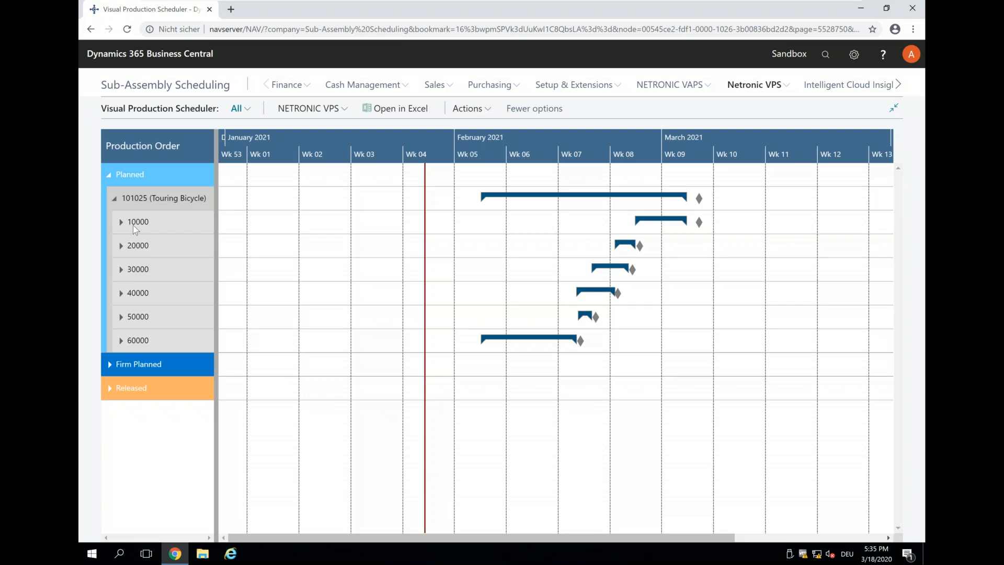
mouse_move(136, 228)
double_click(659, 223)
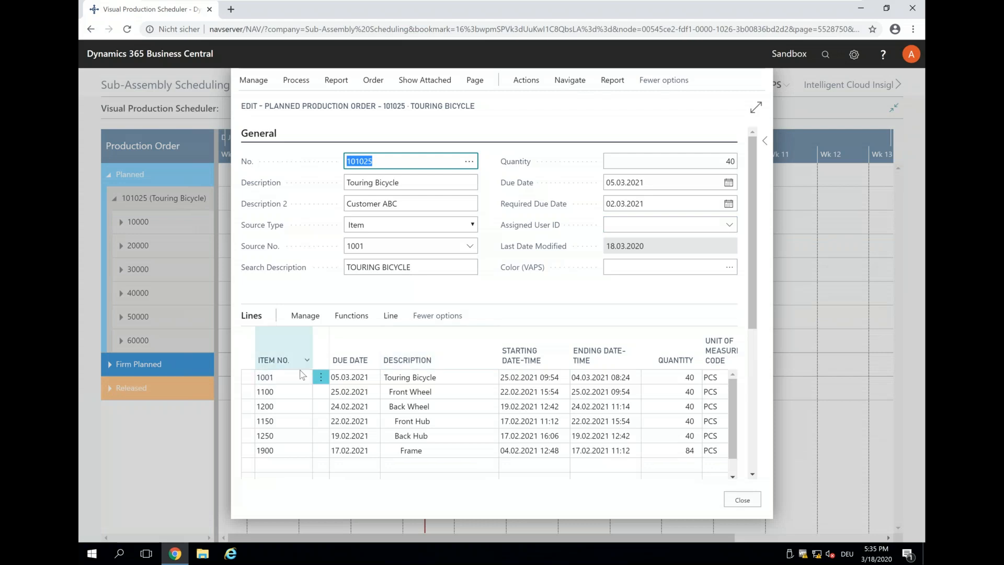
left_click(390, 315)
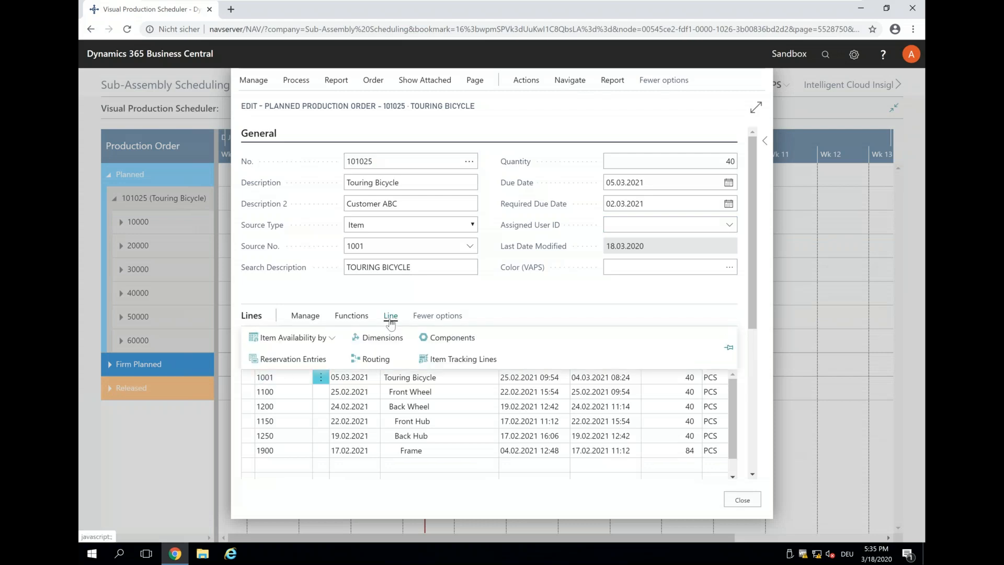
left_click(376, 361)
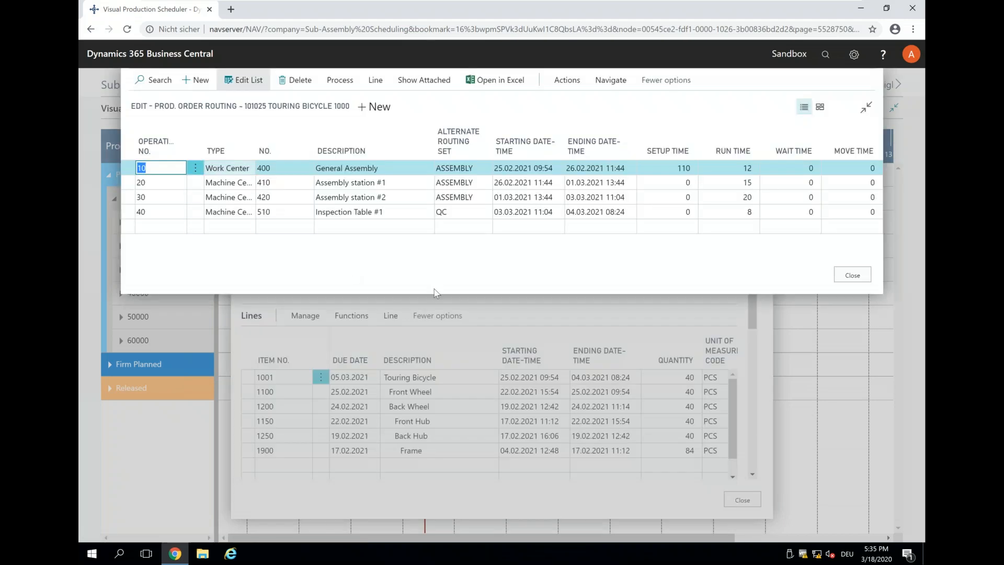
left_click(846, 275)
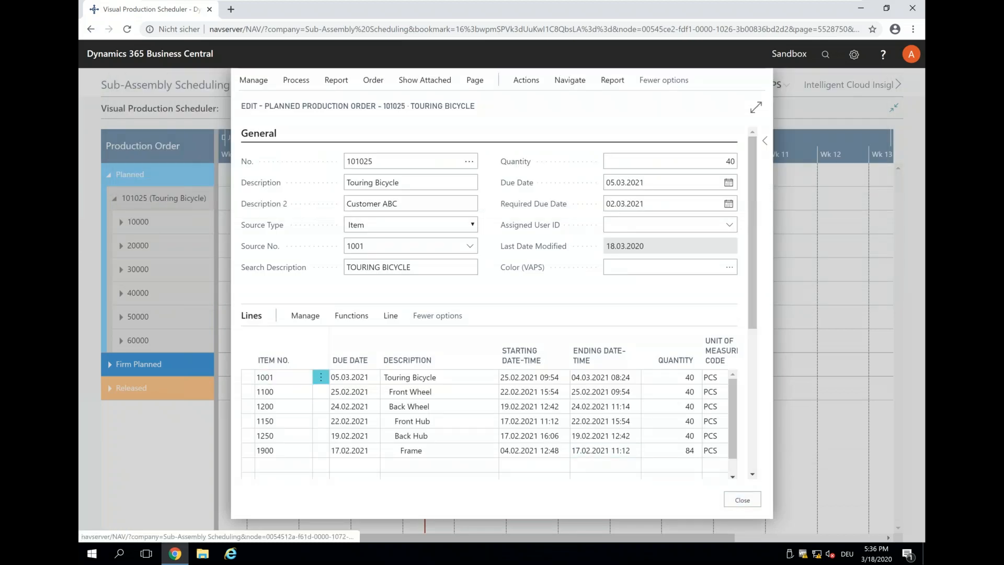
left_click(742, 500)
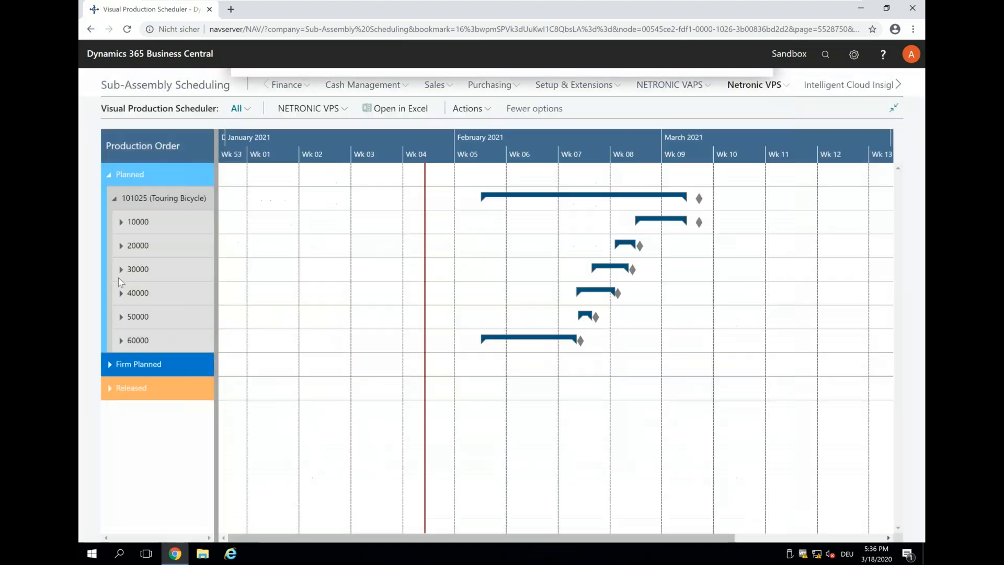
Step: Expand lines 10000, 20000 and 30000 and select their operations to show dependency links
left_click(121, 223)
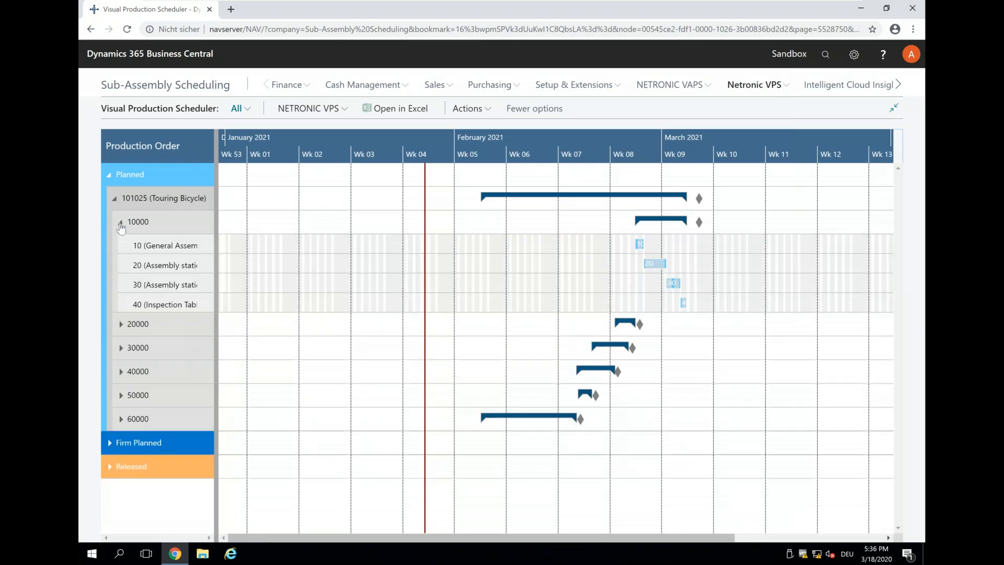
left_click(643, 245)
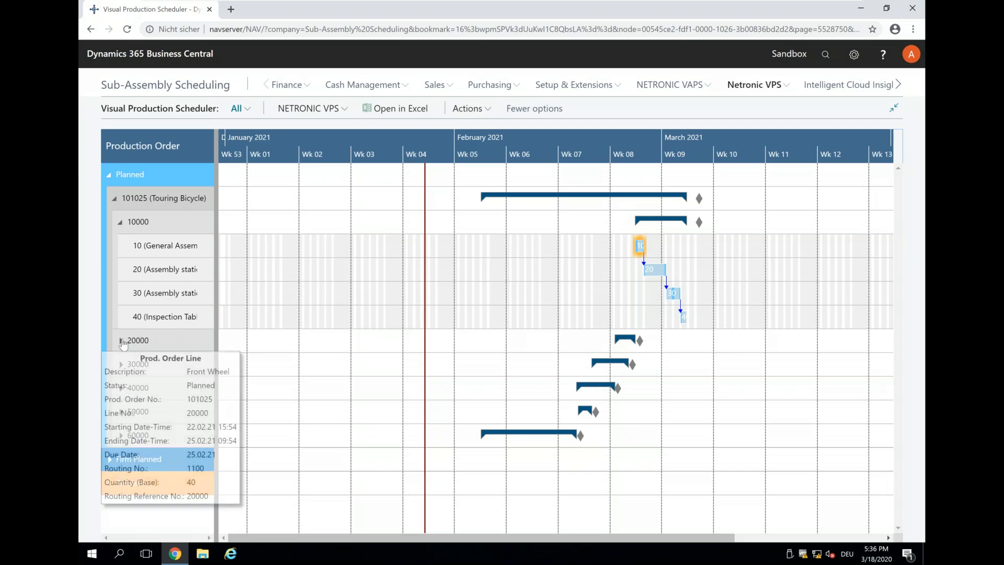
left_click(121, 341)
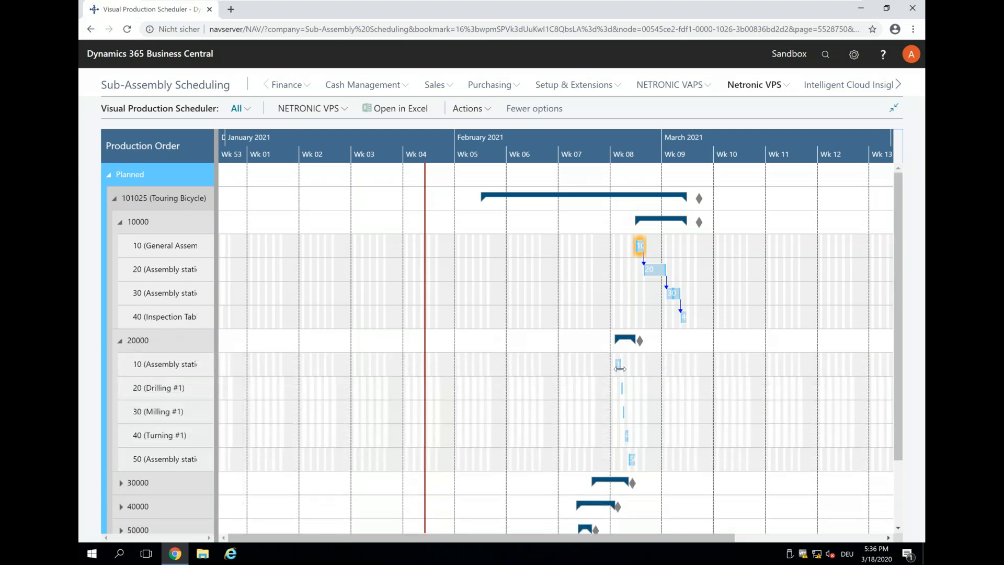
left_click(619, 366)
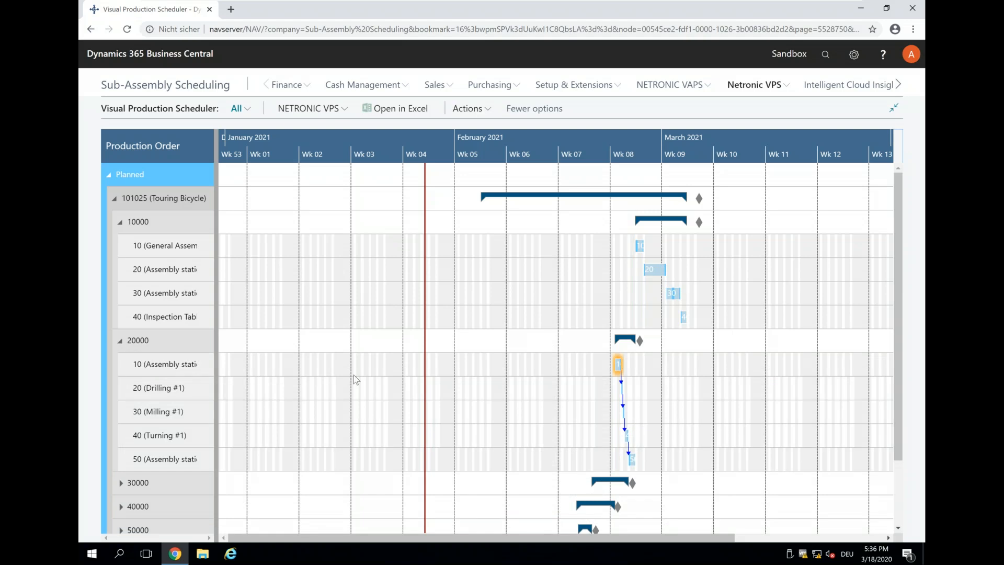
left_click(121, 483)
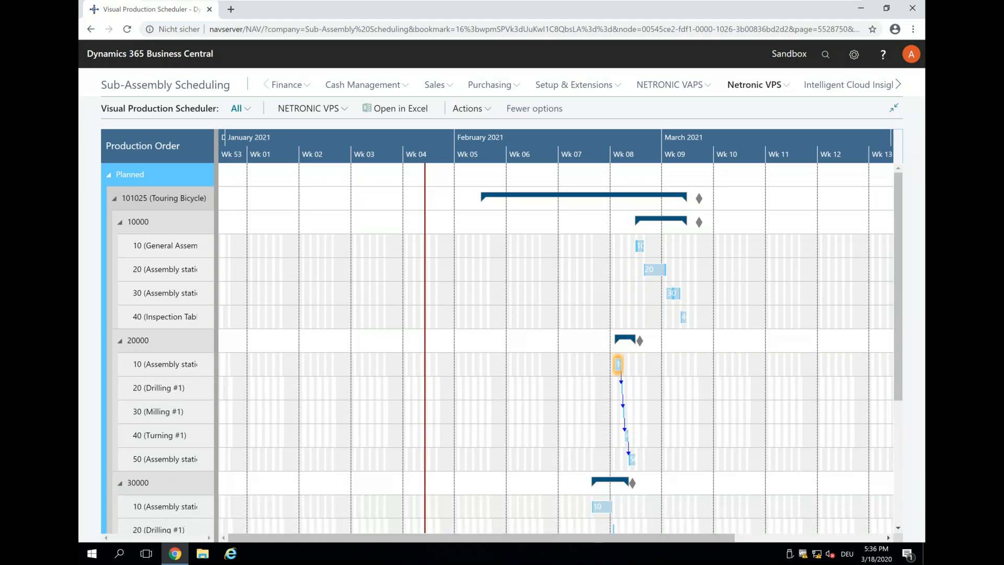
scroll(557, 421, "down", 3)
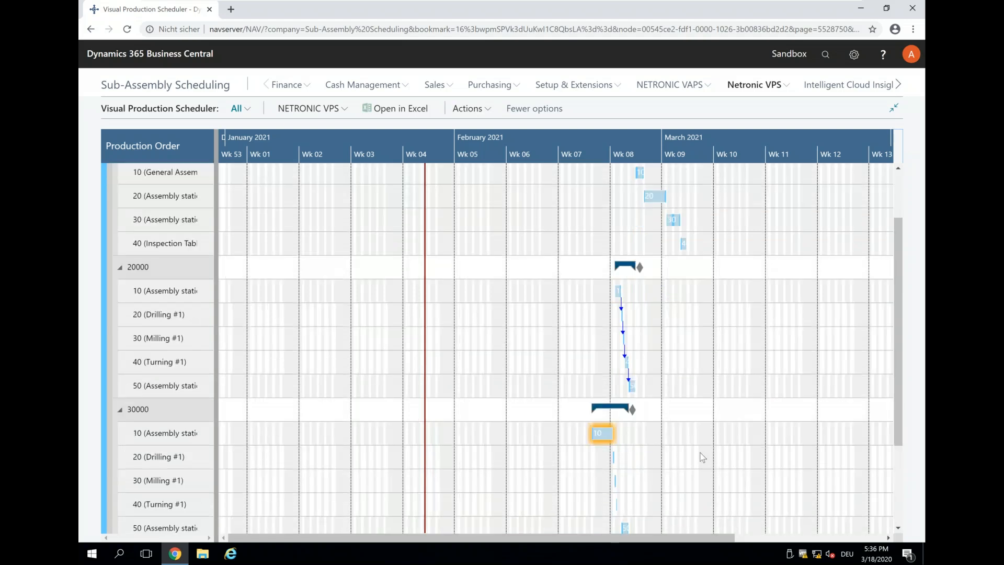
scroll(699, 439, "up", 3)
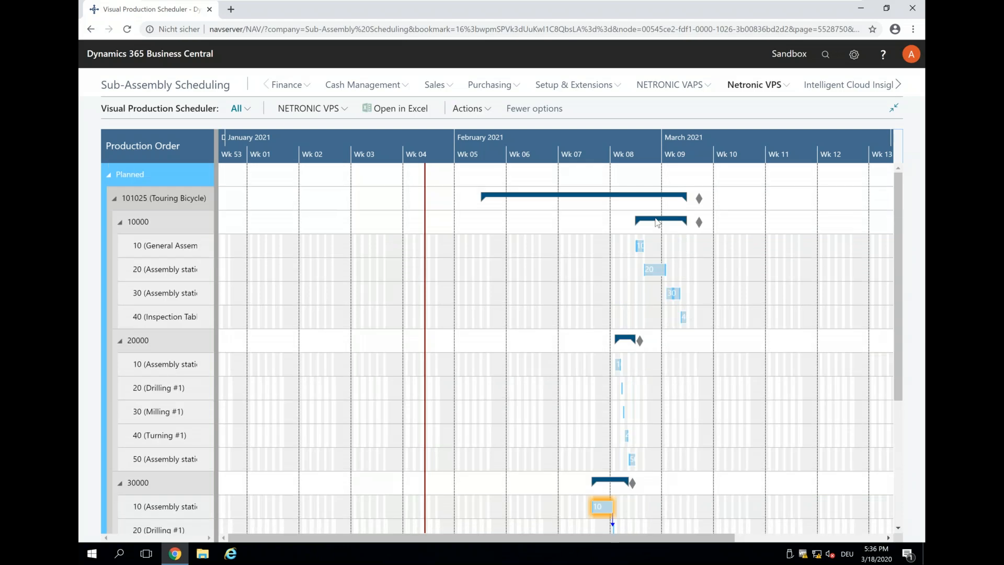
left_click(657, 222)
Step: Expand lines 60000, 50000 and 40000 and select their operations to display their links
scroll(697, 303, "down", 5)
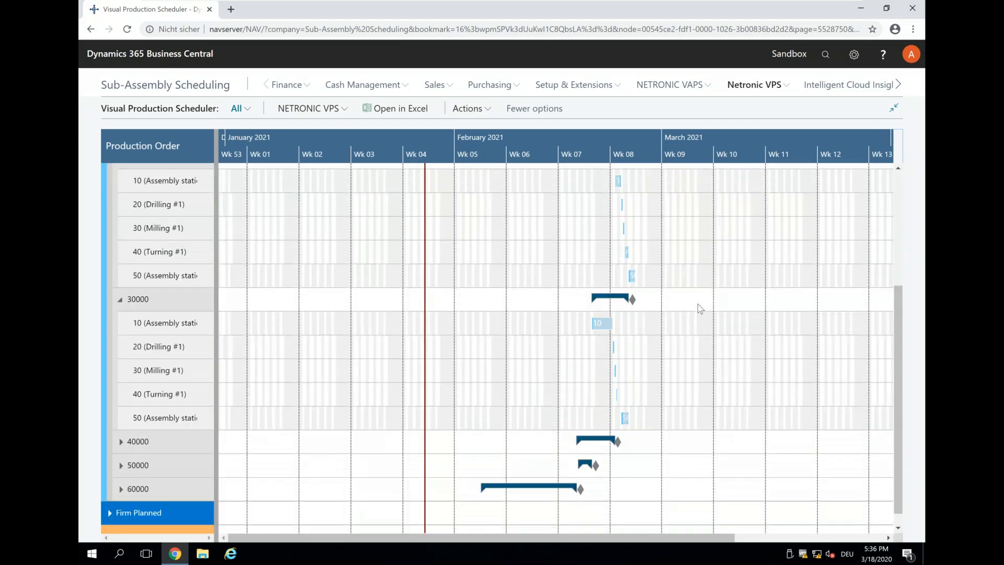
scroll(697, 303, "down", 1)
left_click(133, 478)
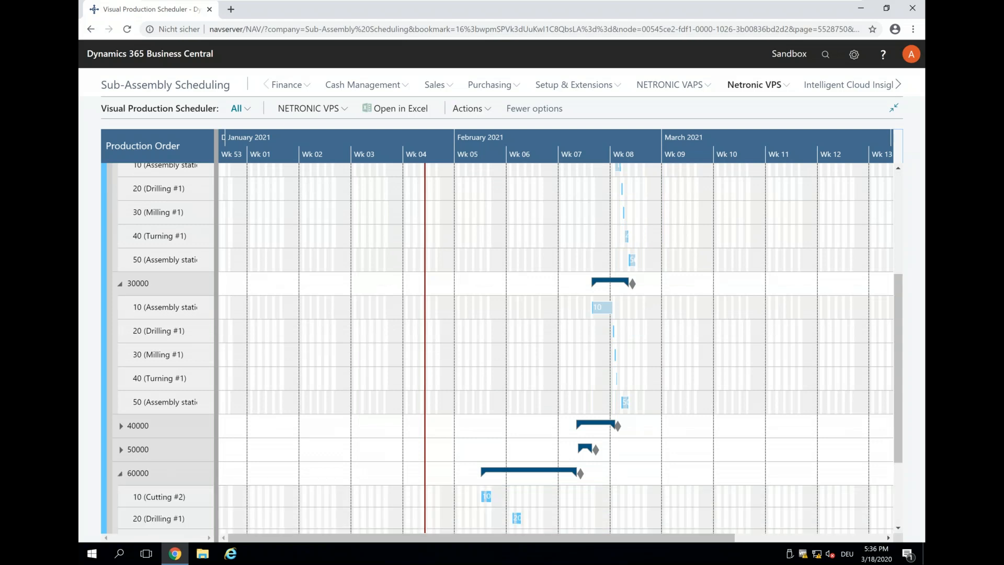
left_click(486, 498)
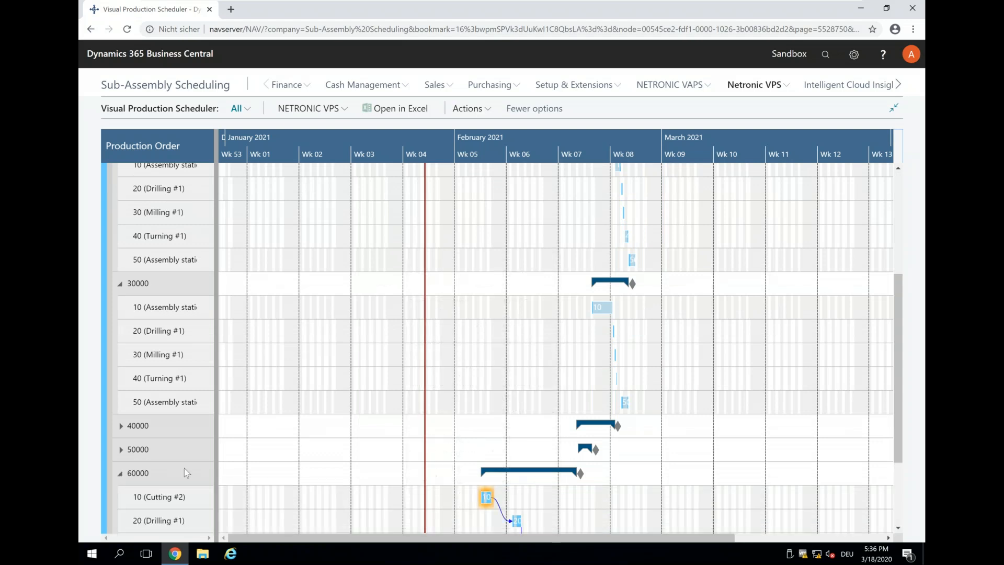
left_click(122, 451)
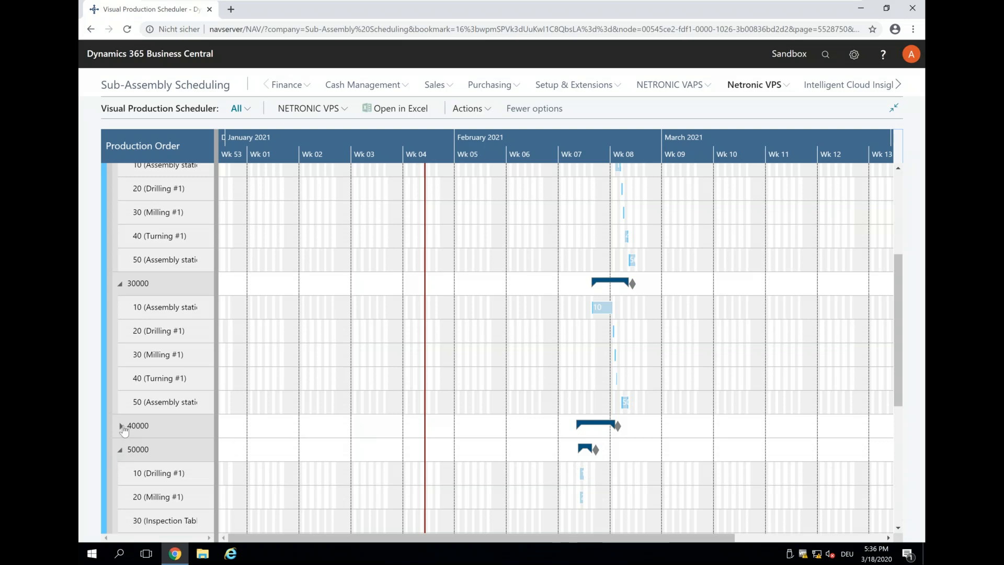
left_click(582, 473)
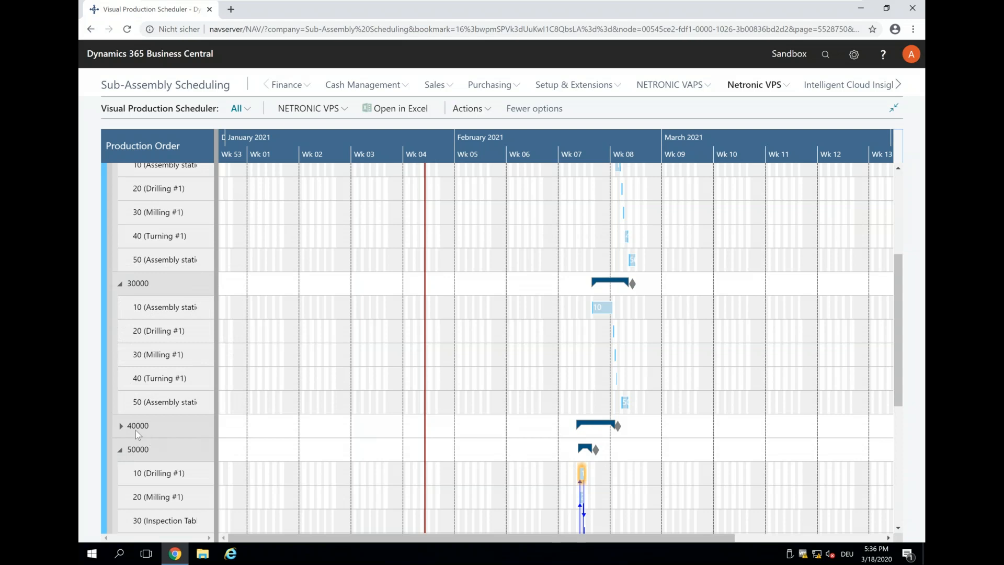
left_click(121, 428)
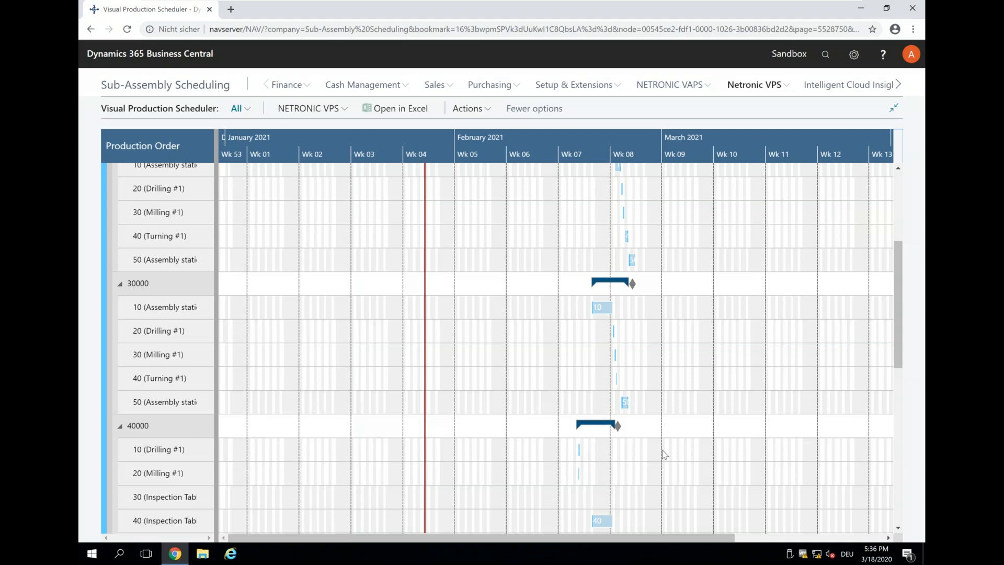
scroll(664, 453, "up", 4)
left_click(646, 267)
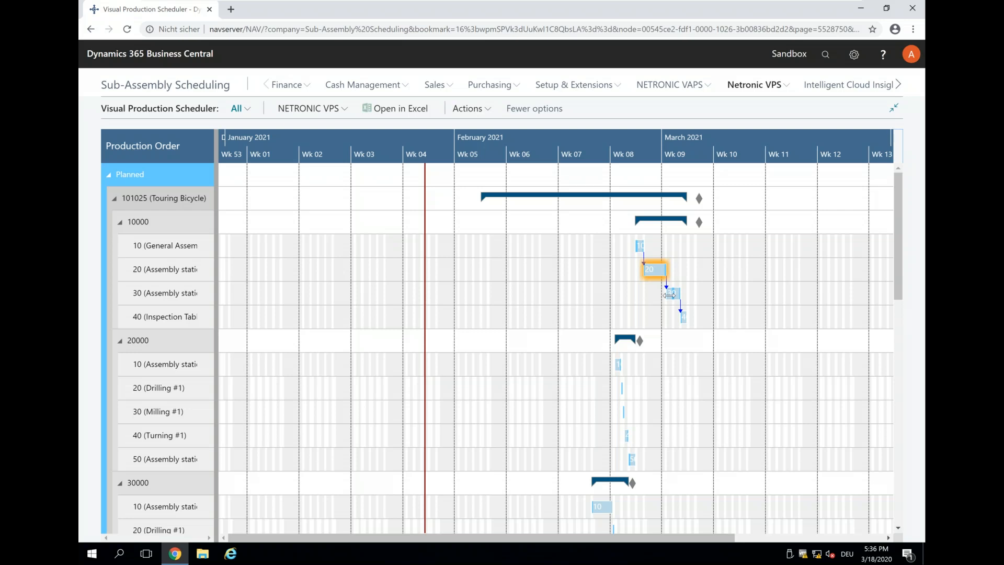
left_click(313, 109)
Step: Switch to the Capacity view, break Cutting and Drilling into machines, and open order 101025's card from its bar
left_click(324, 172)
scroll(499, 146, "up", 2)
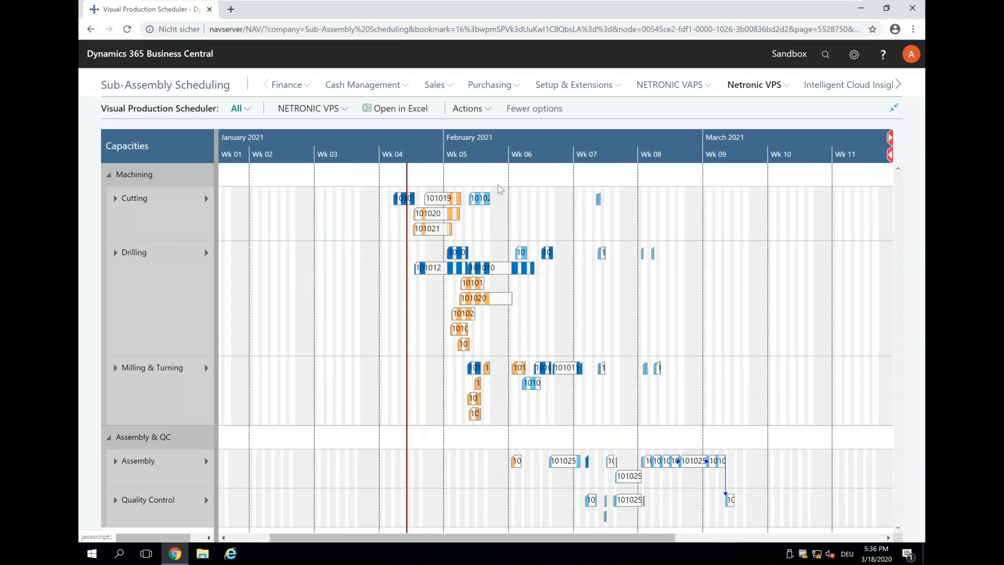
left_click(476, 199)
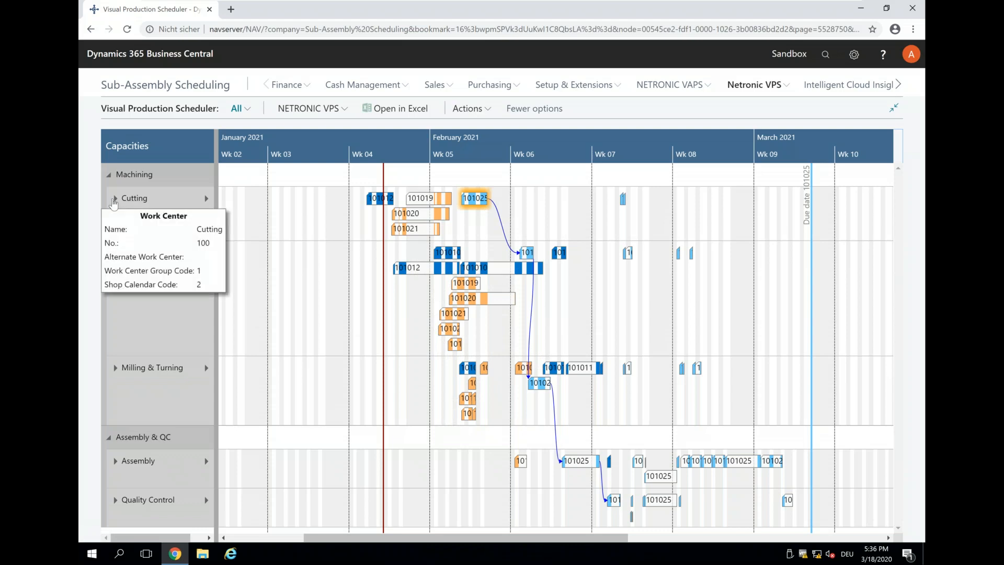
left_click(114, 205)
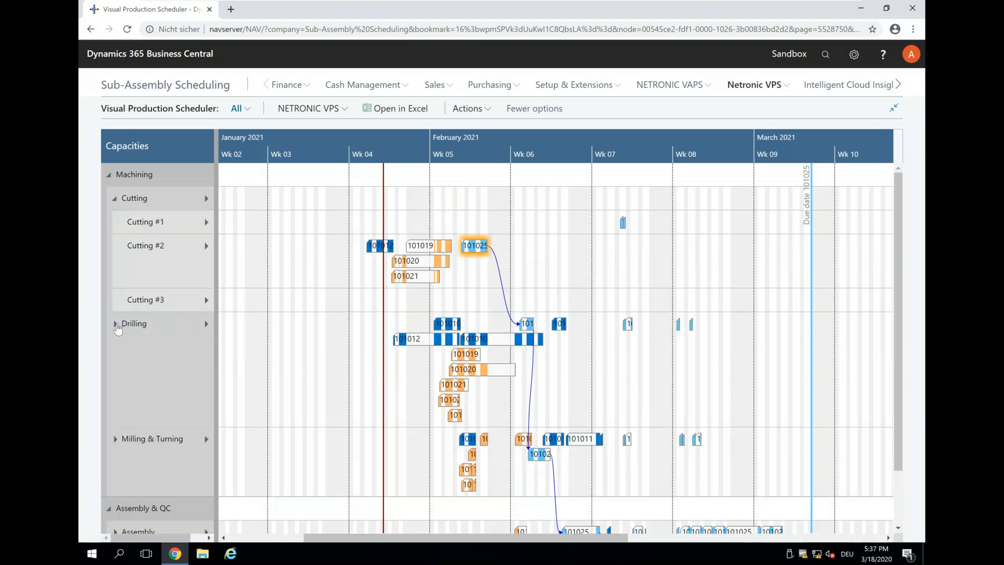
left_click(116, 324)
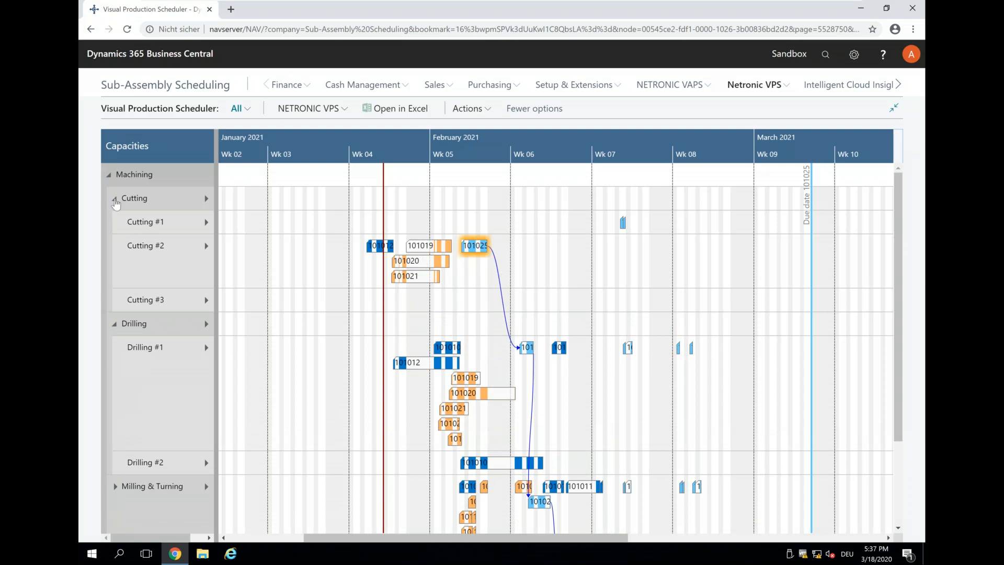
left_click(112, 178)
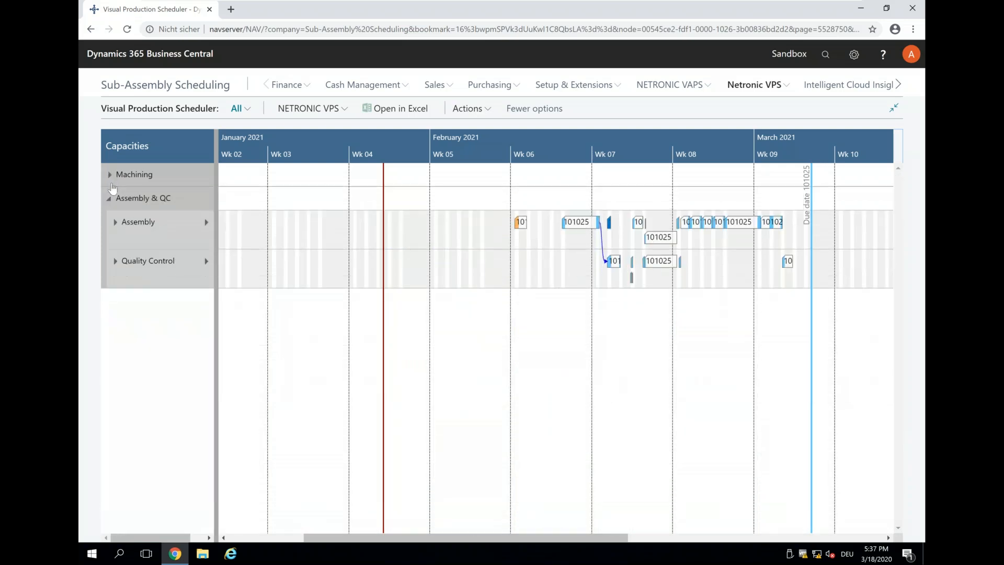
left_click(110, 176)
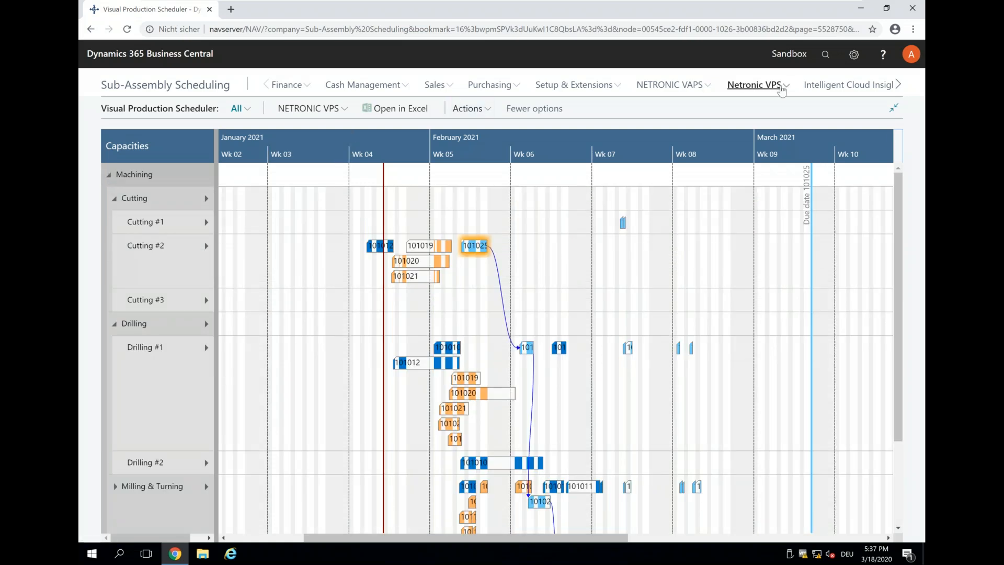
mouse_move(476, 250)
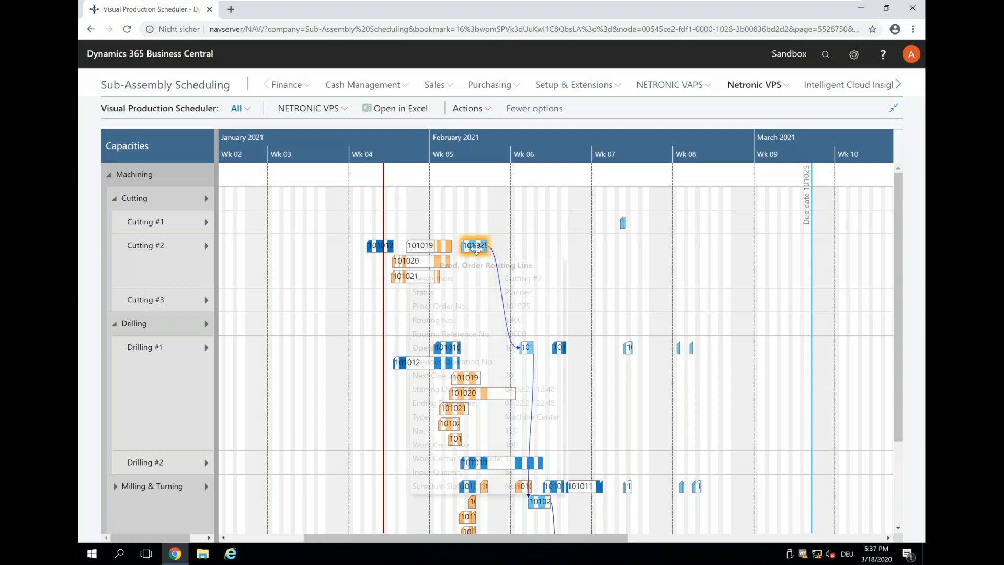
double_click(475, 247)
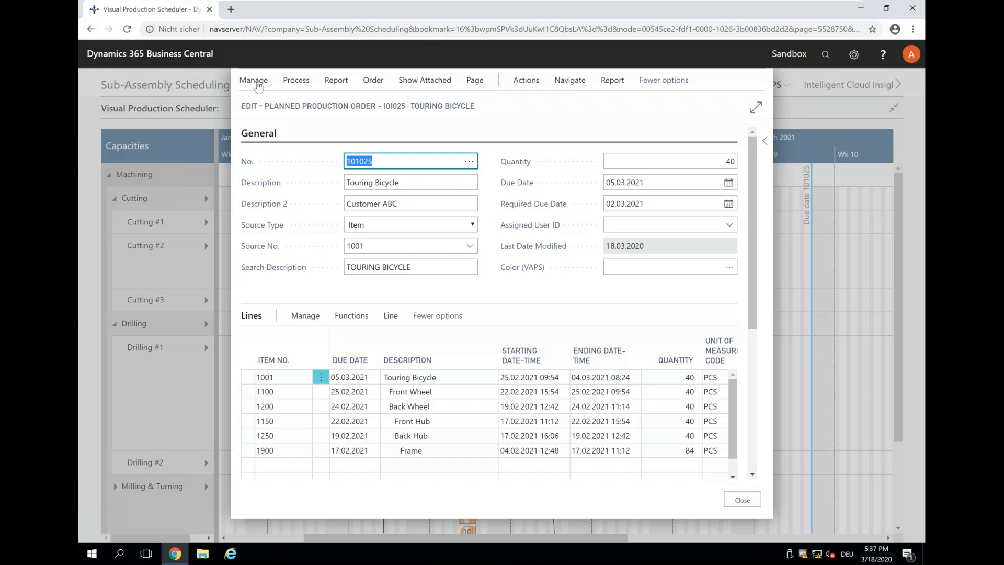
Step: Refresh production order 101025 with the Back scheduling direction and close its card
left_click(253, 81)
left_click(295, 81)
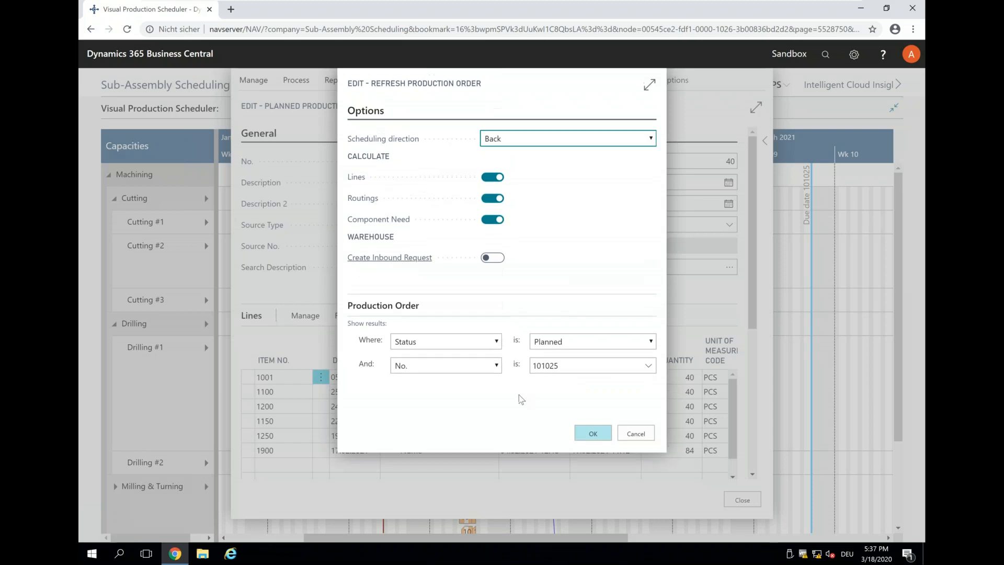
left_click(593, 433)
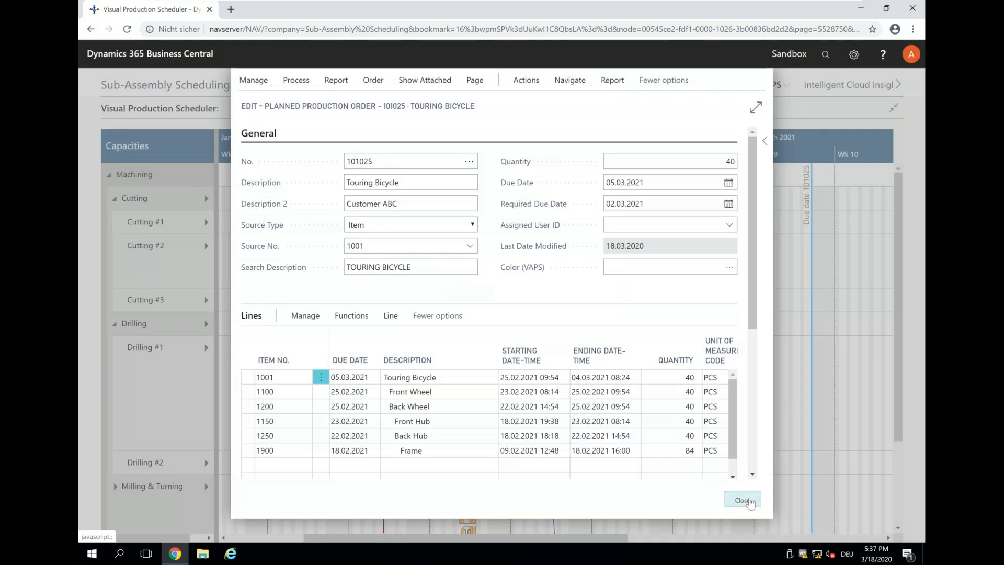
left_click(743, 500)
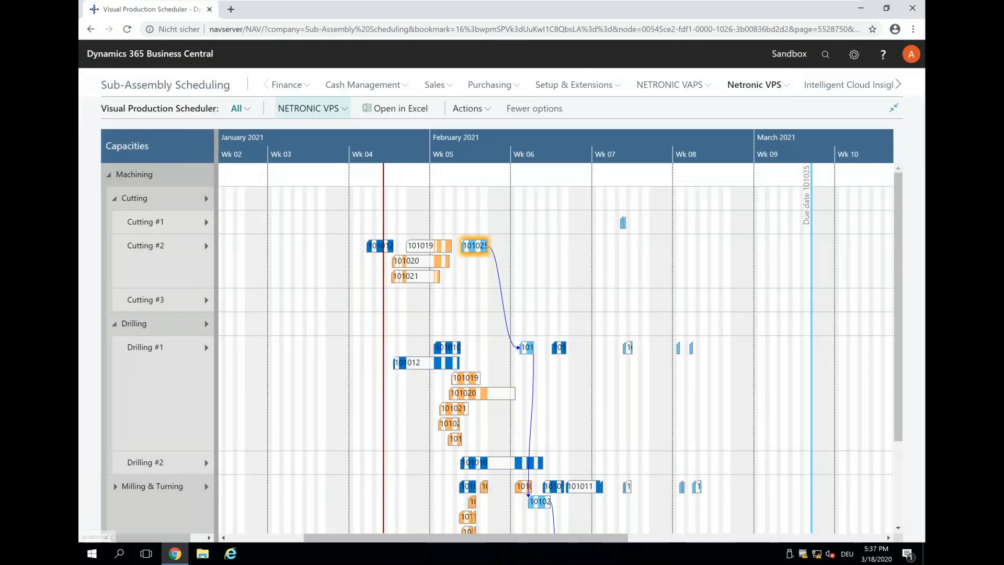
Step: Reload the NETRONIC VPS scheduling data, acknowledge the message, and switch to Production Order View
left_click(311, 109)
left_click(302, 130)
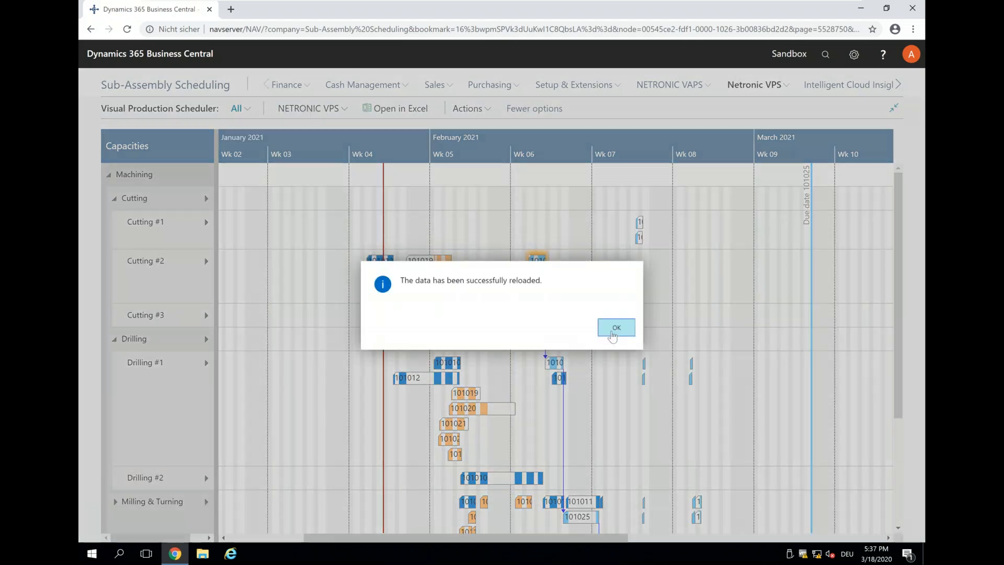
left_click(616, 330)
scroll(617, 333, "down", 3)
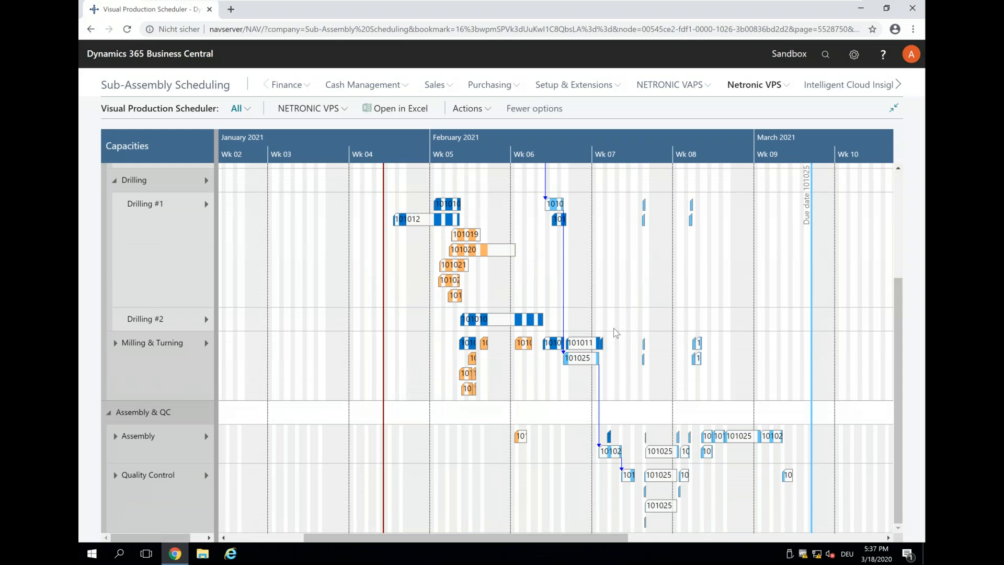
scroll(616, 333, "up", 3)
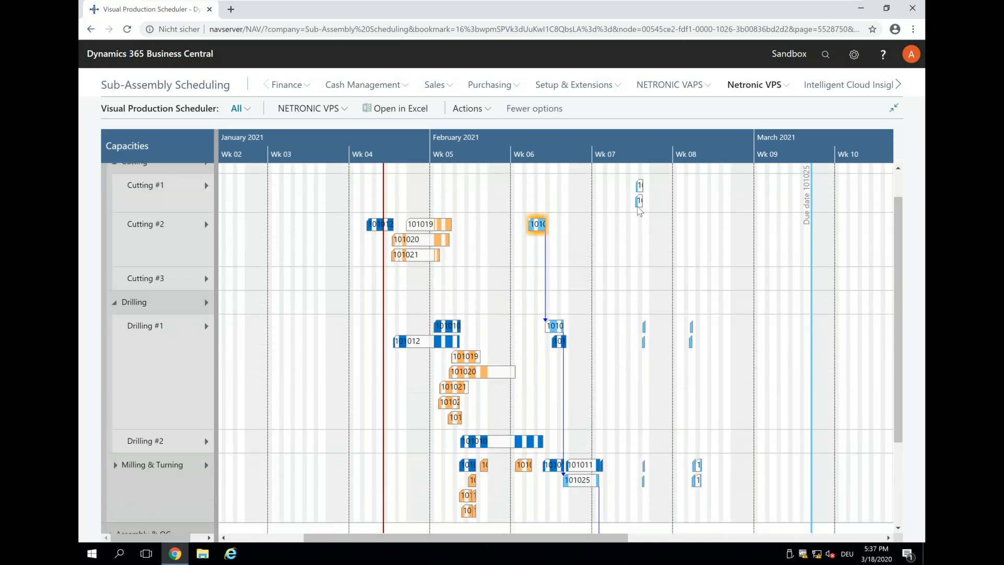
left_click(310, 108)
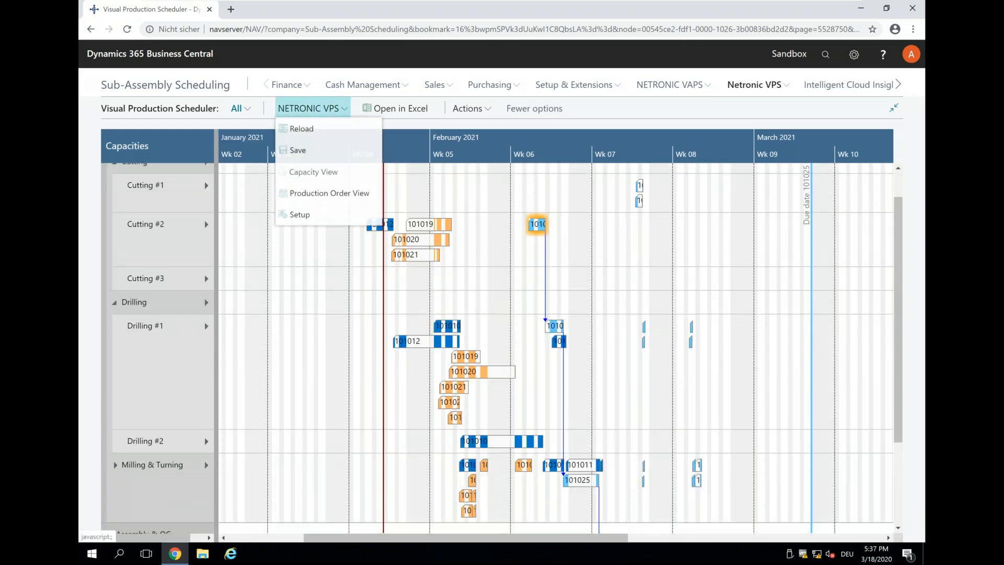
left_click(333, 198)
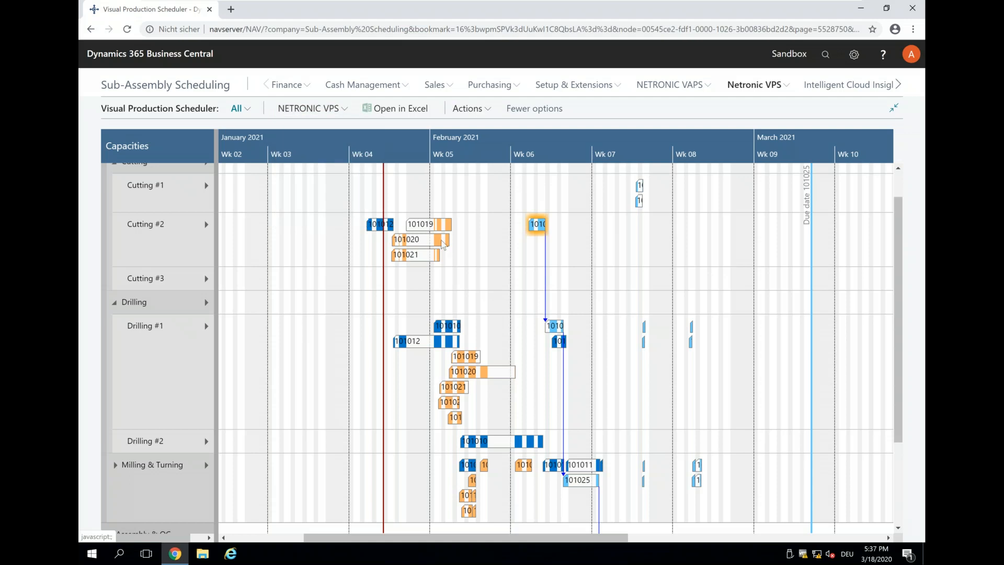
Step: Select operation 10 of line 10000 and zoom the timeline into late February around week 08
left_click(720, 245)
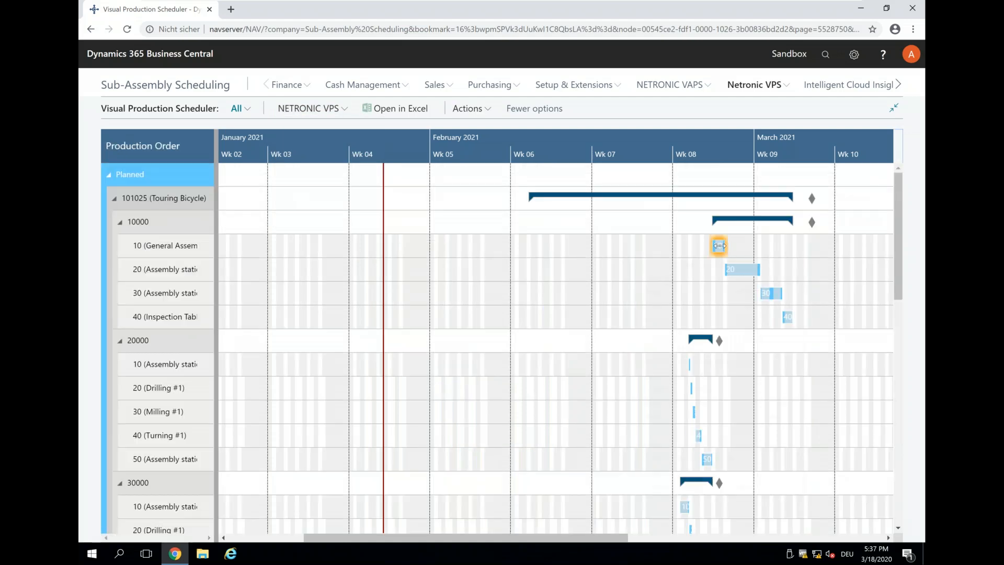
left_click(689, 145)
left_click_drag(452, 141, 468, 142)
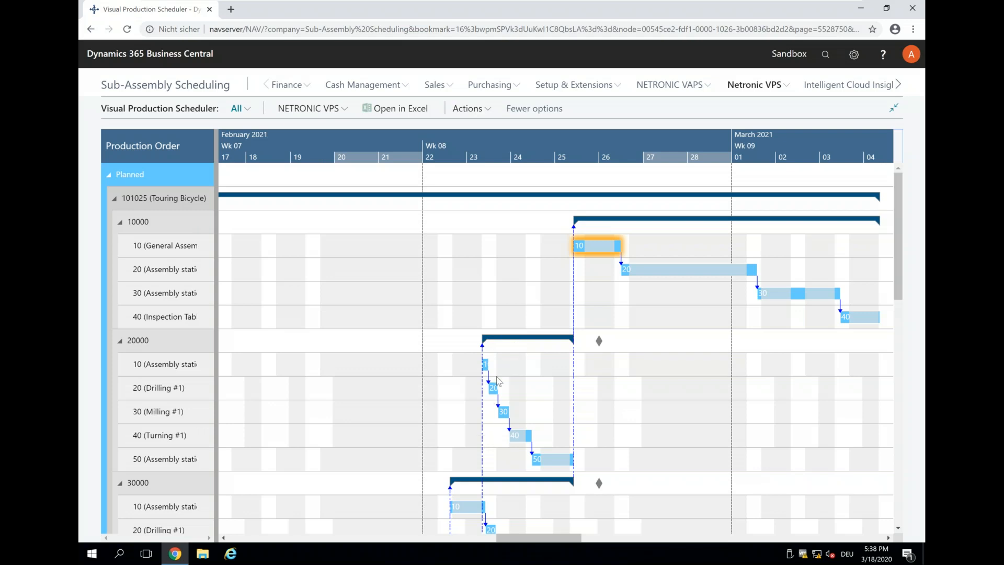
left_click(512, 150)
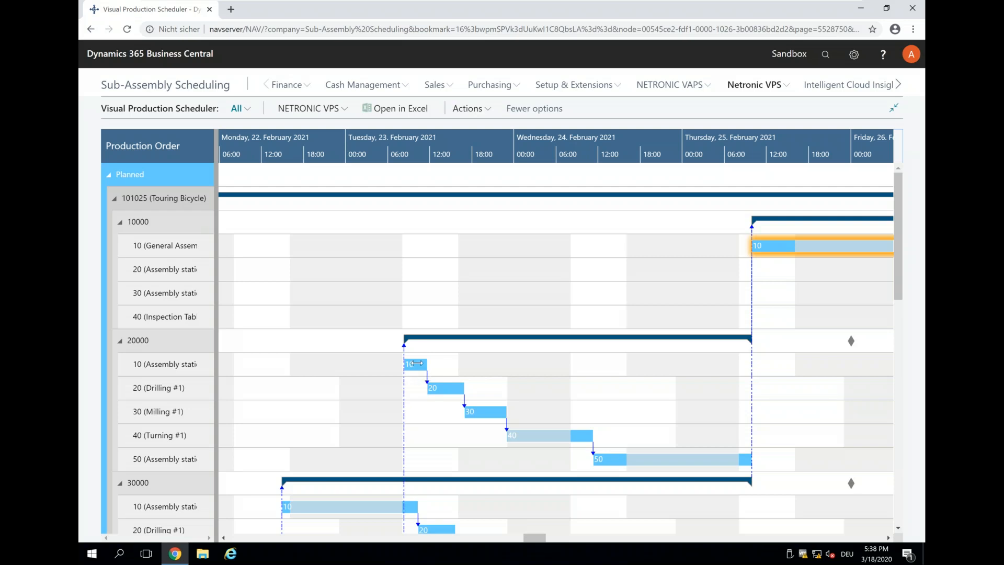
mouse_move(421, 373)
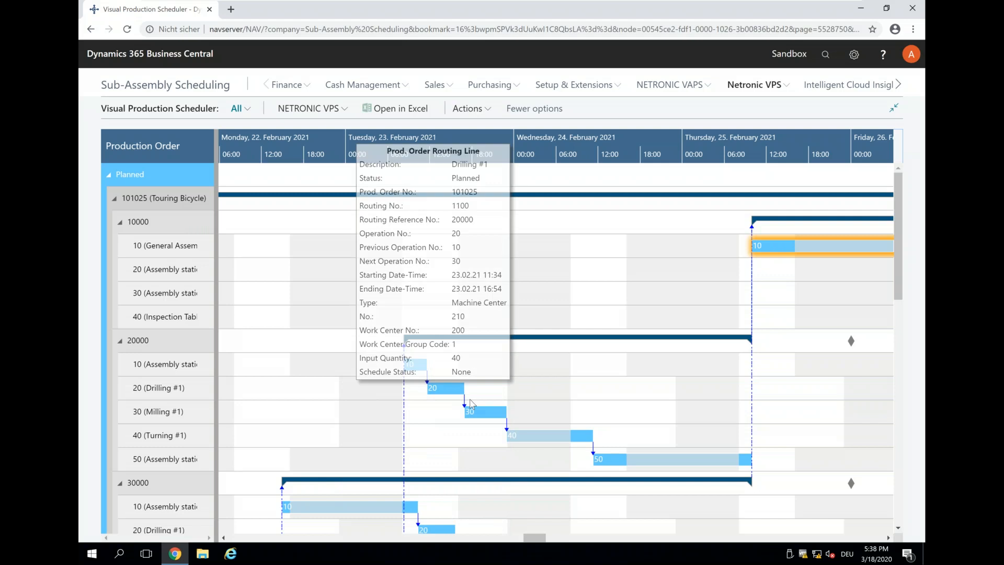
mouse_move(462, 404)
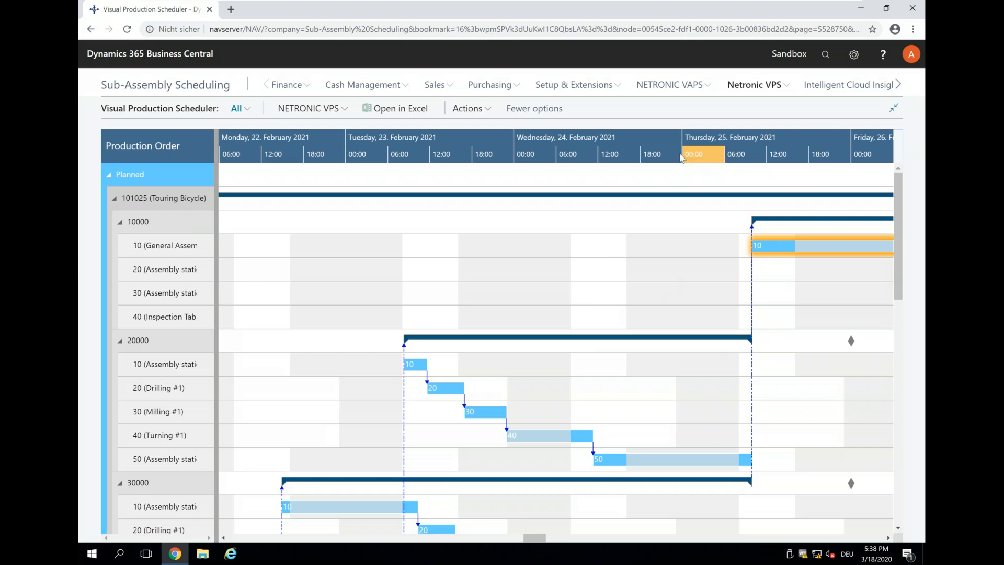
scroll(682, 156, "down", 5)
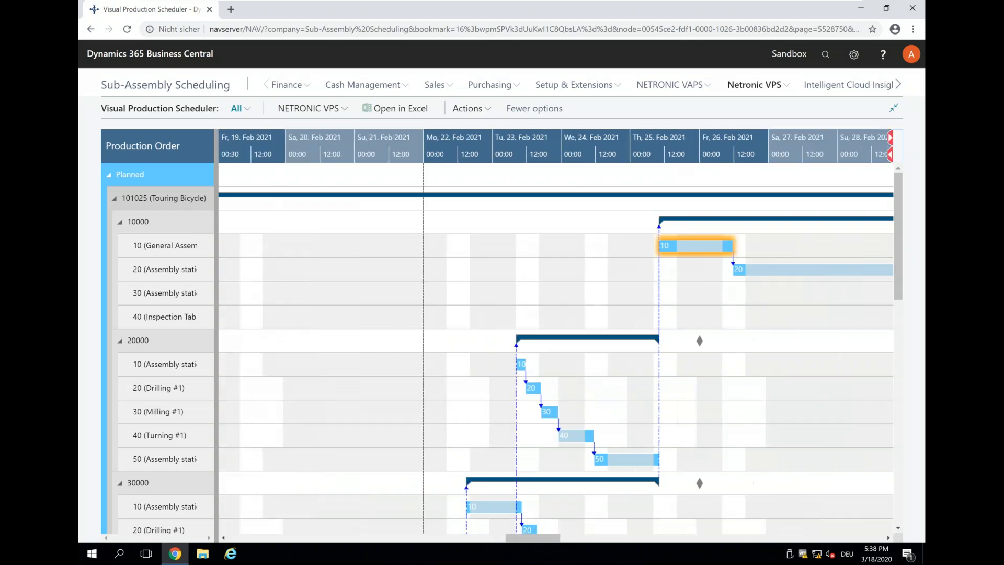
mouse_move(139, 343)
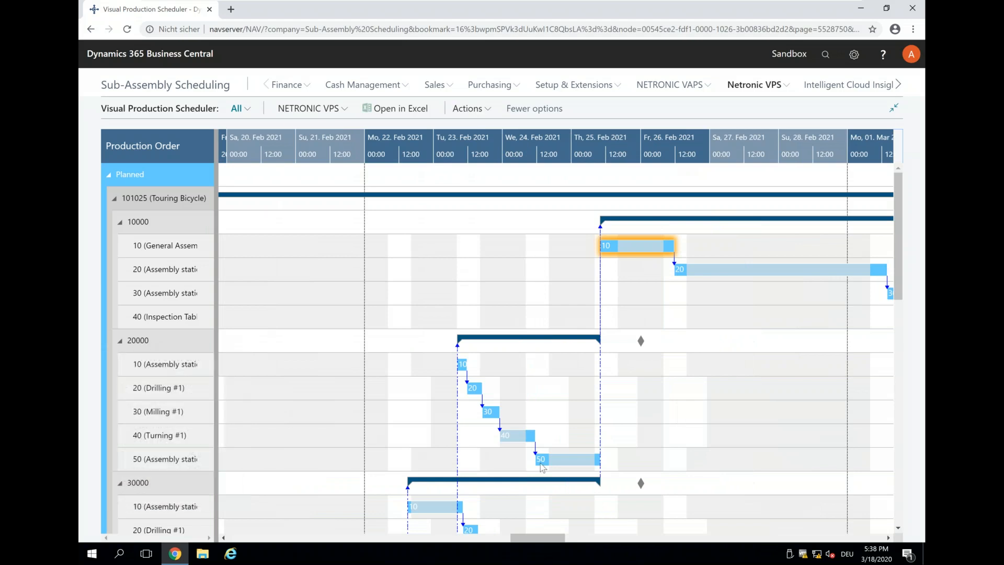
Step: Drag operation 50 of line 20000 to 25–26 February and apply the rescheduling
left_click_drag(541, 467, 677, 457)
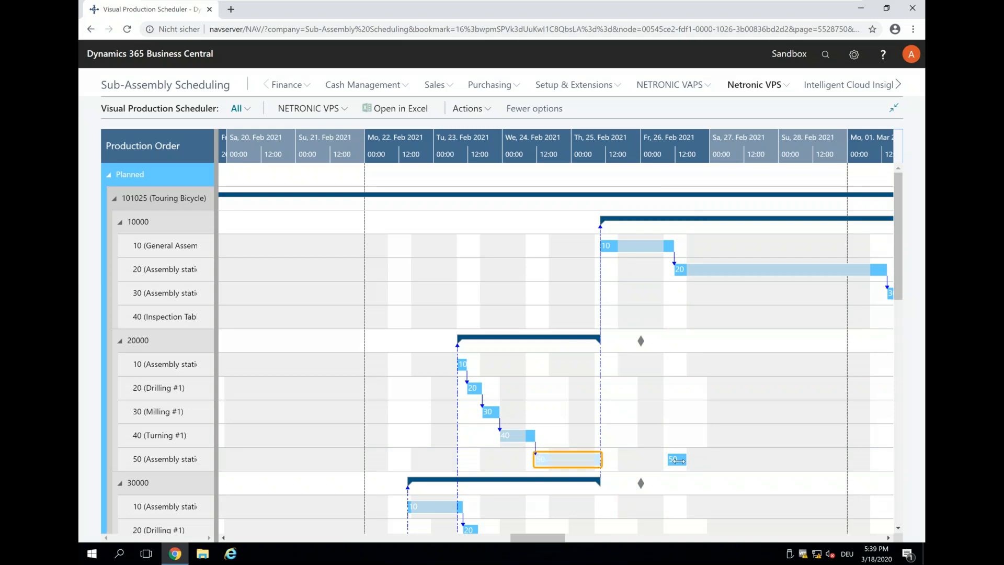
double_click(568, 460)
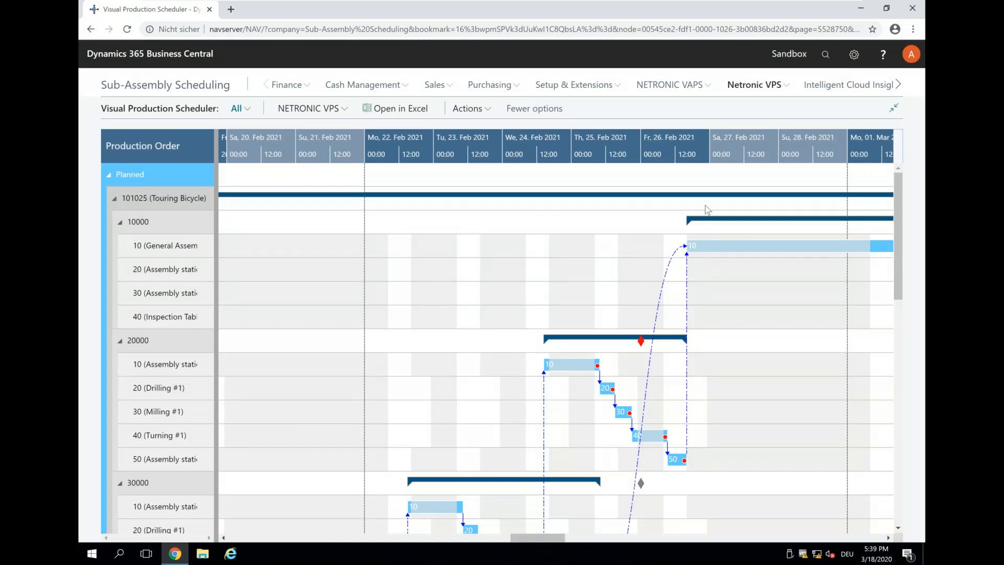
scroll(466, 157, "right", 5)
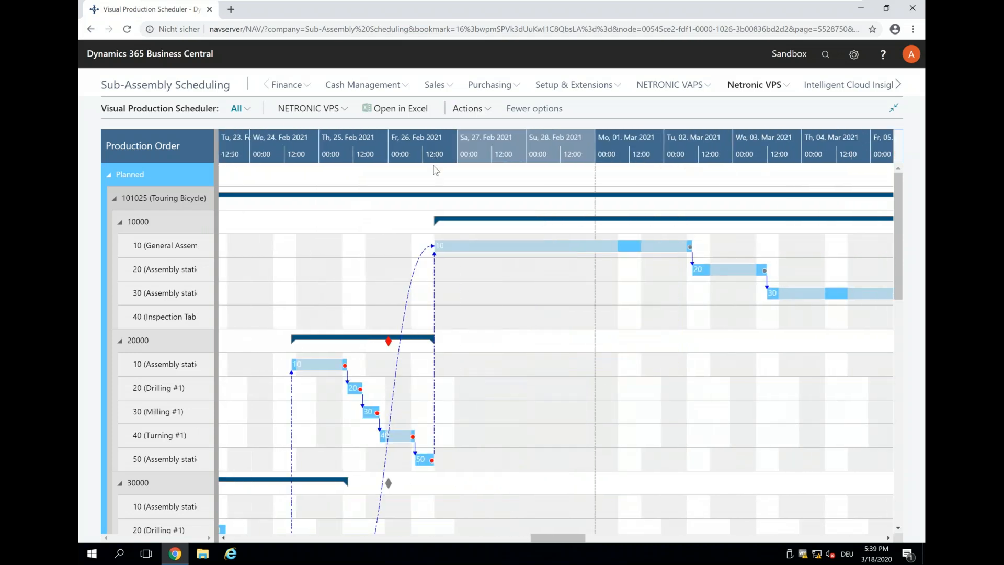
mouse_move(147, 224)
scroll(501, 140, "down", 3)
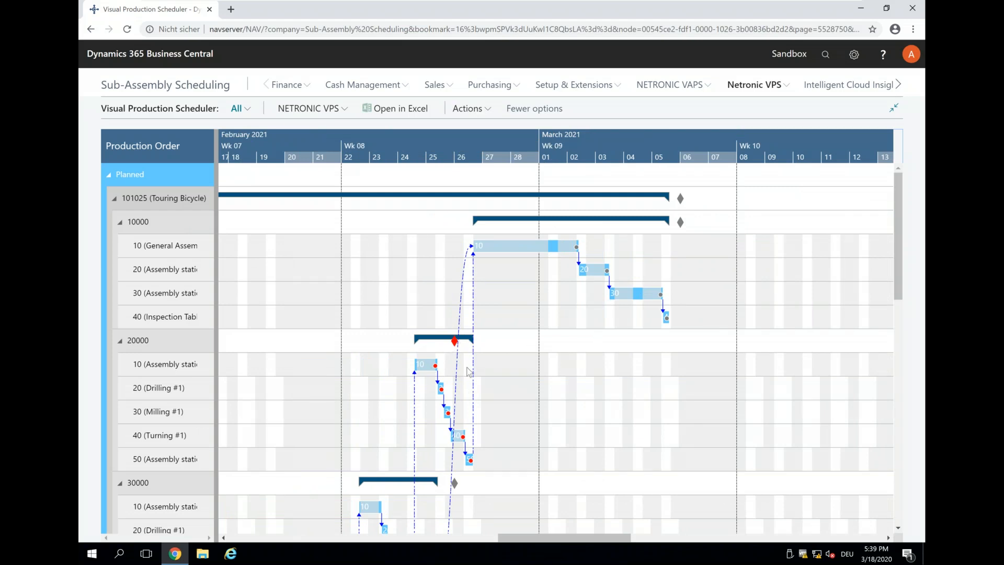
left_click(310, 108)
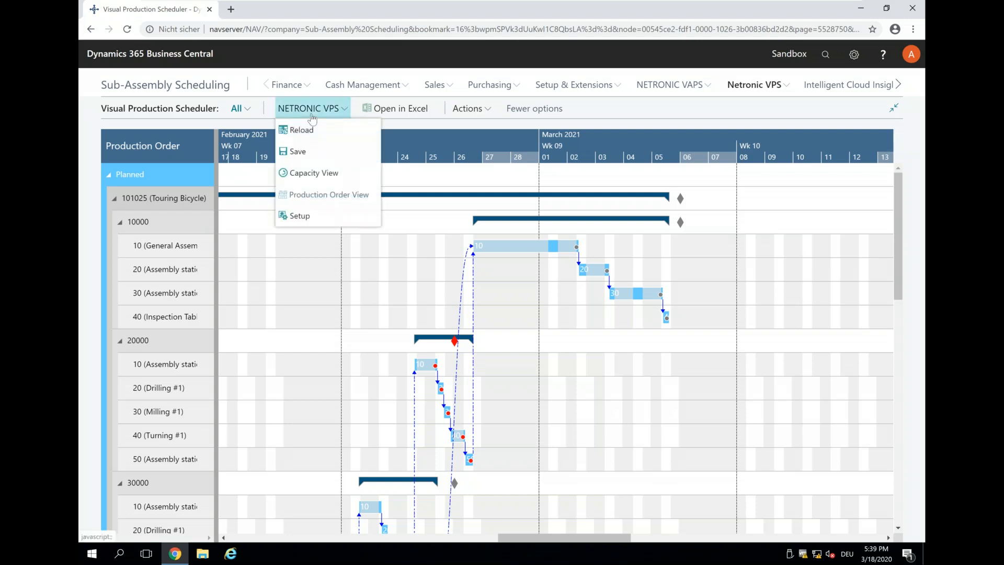
Step: Switch back to the Capacity view and pan the timeline to start in late January
left_click(318, 177)
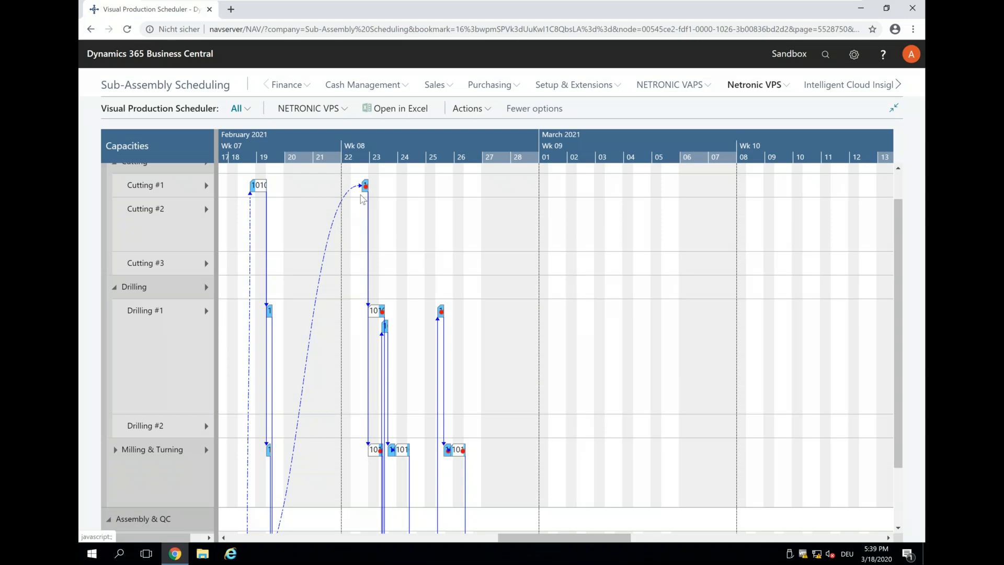
left_click_drag(375, 133, 625, 134)
scroll(434, 145, "up", 2)
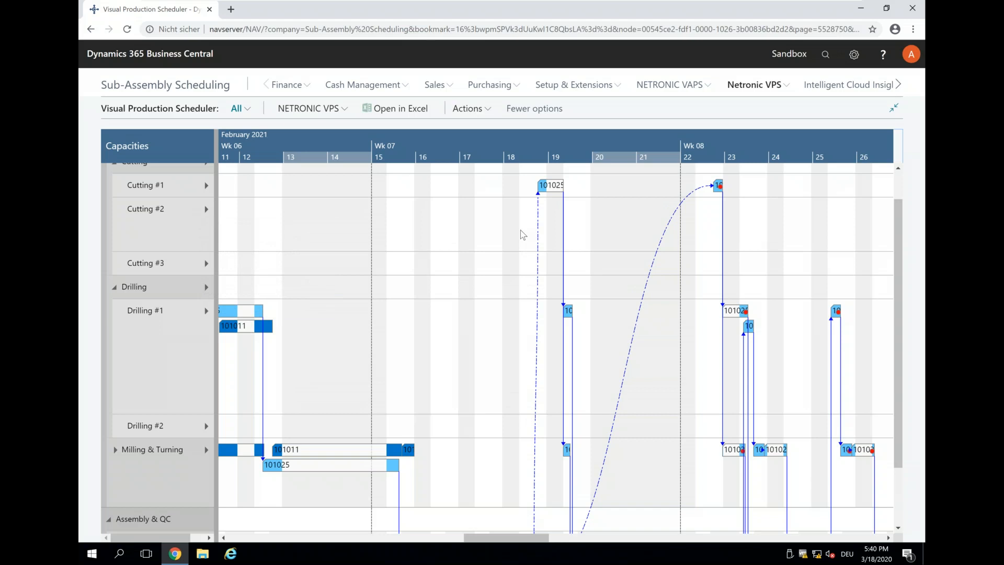
scroll(390, 154, "down", 1)
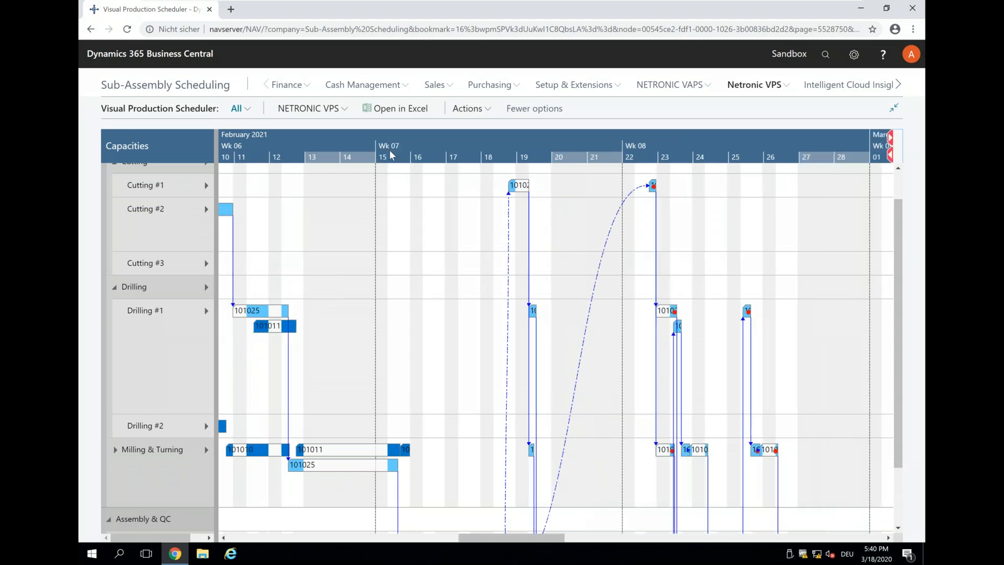
scroll(390, 155, "down", 1)
left_click_drag(436, 142, 571, 144)
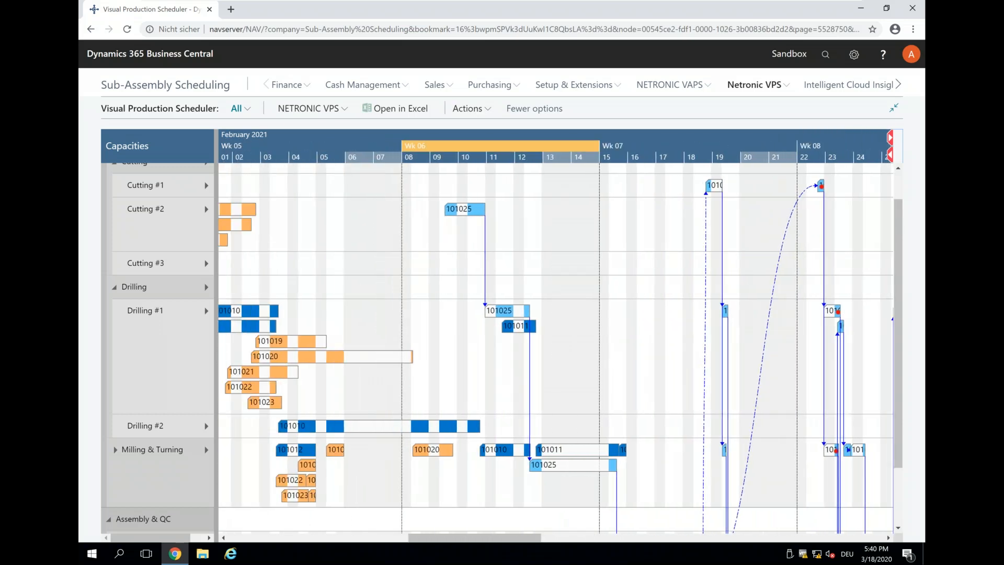
left_click_drag(342, 152, 417, 142)
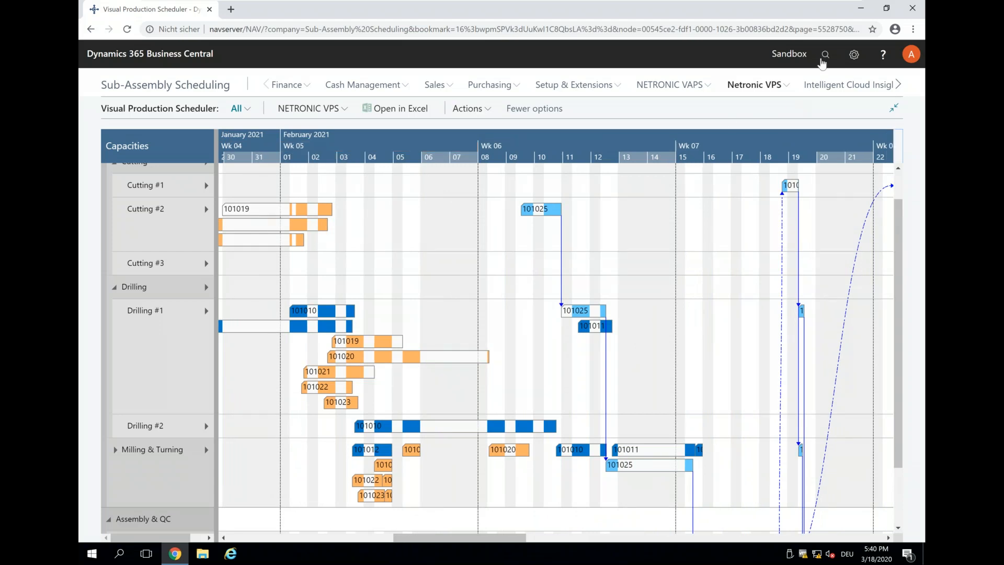
scroll(444, 264, "down", 1)
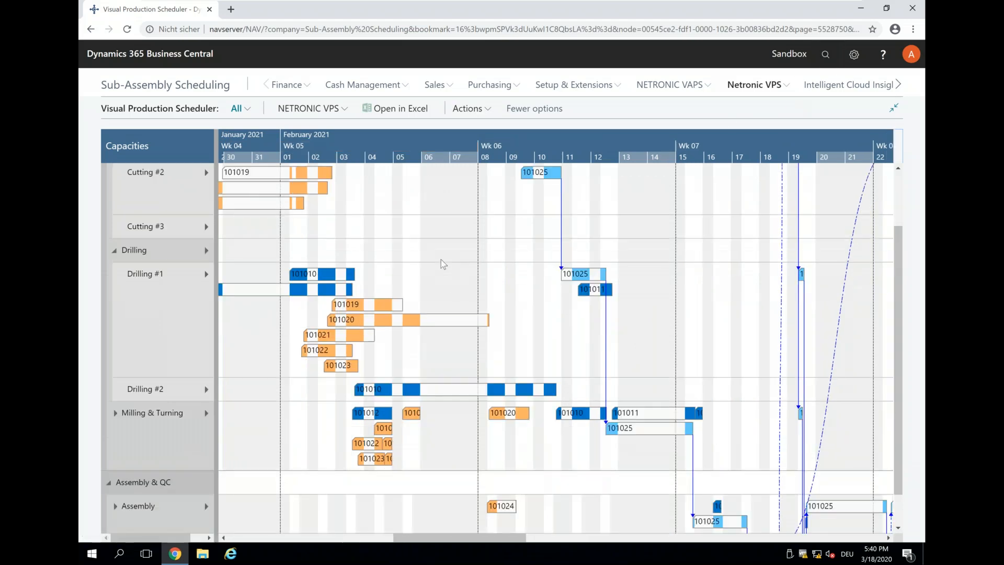
scroll(443, 264, "up", 2)
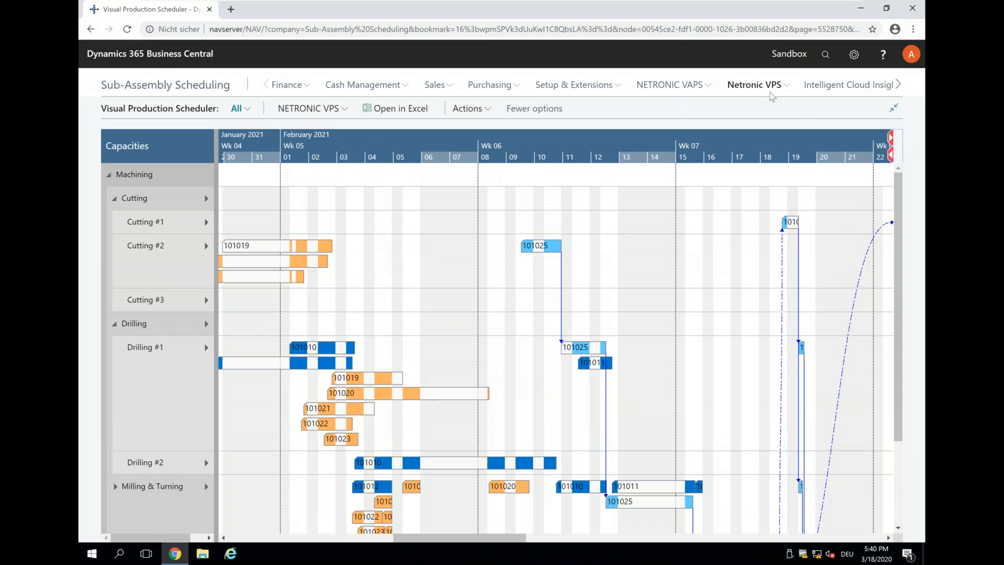
left_click(824, 57)
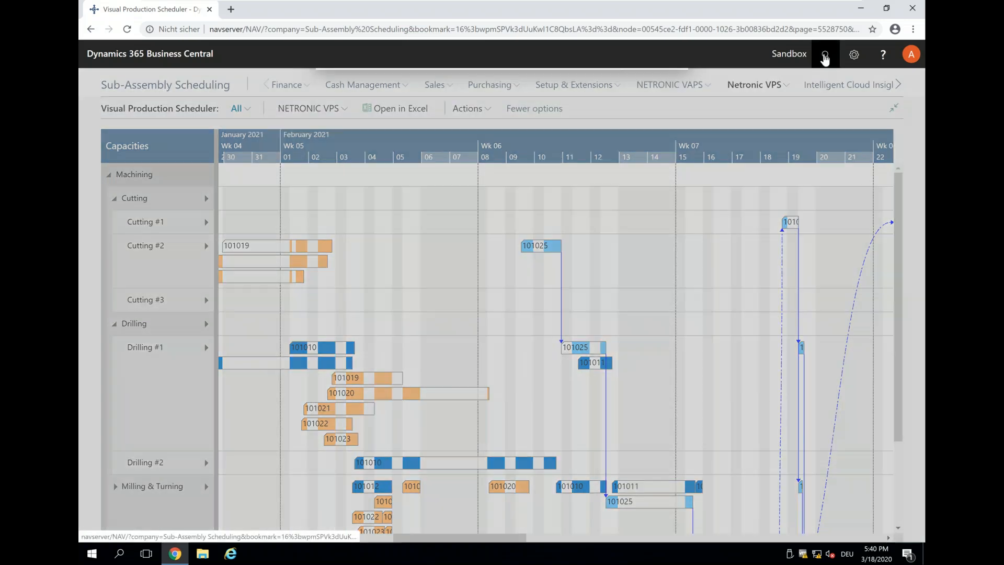
key("BackSpace")
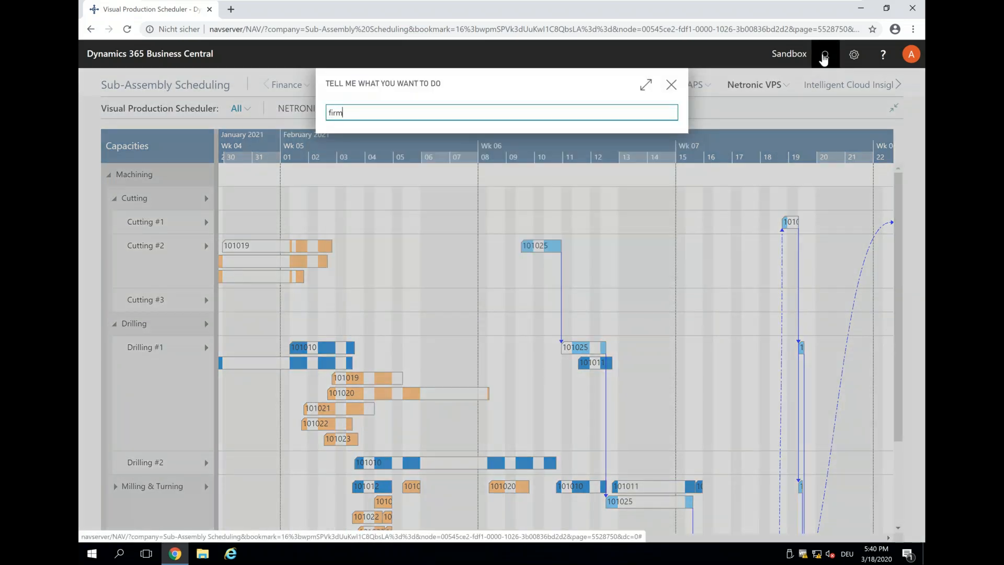
left_click(370, 164)
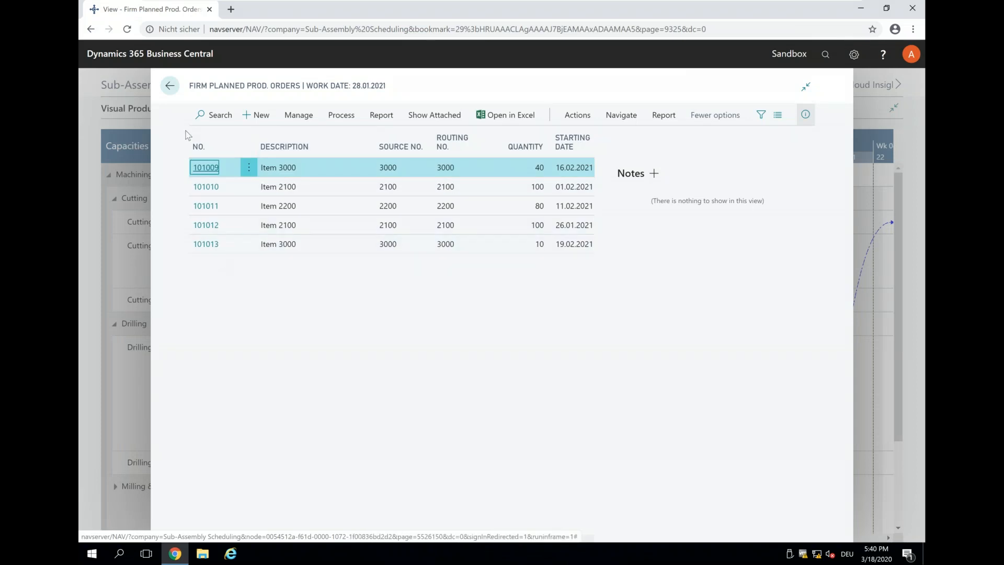
left_click(170, 85)
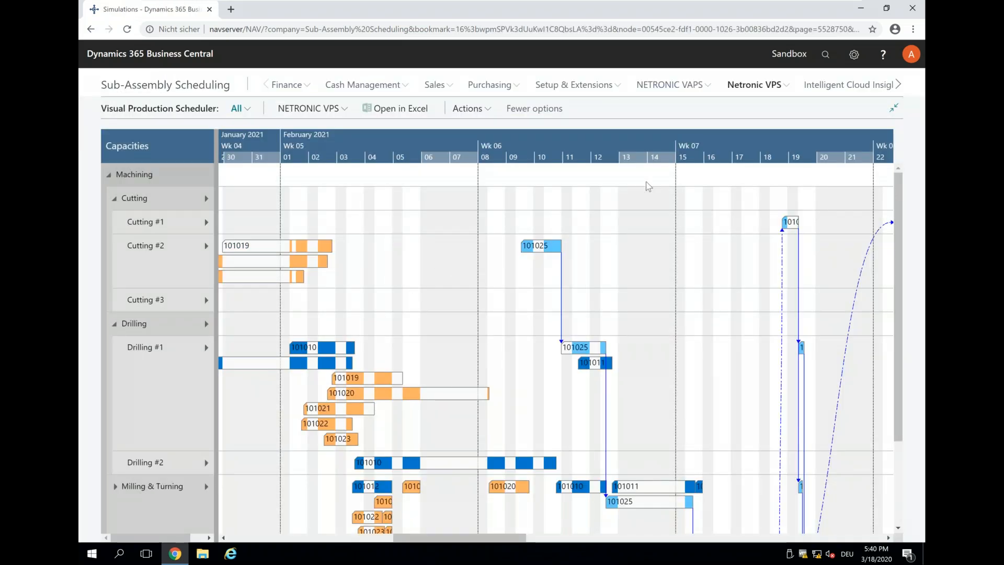
Step: Pan and compress the capacity timeline, then select order 101012 to show its due date and links
left_click_drag(657, 145, 524, 141)
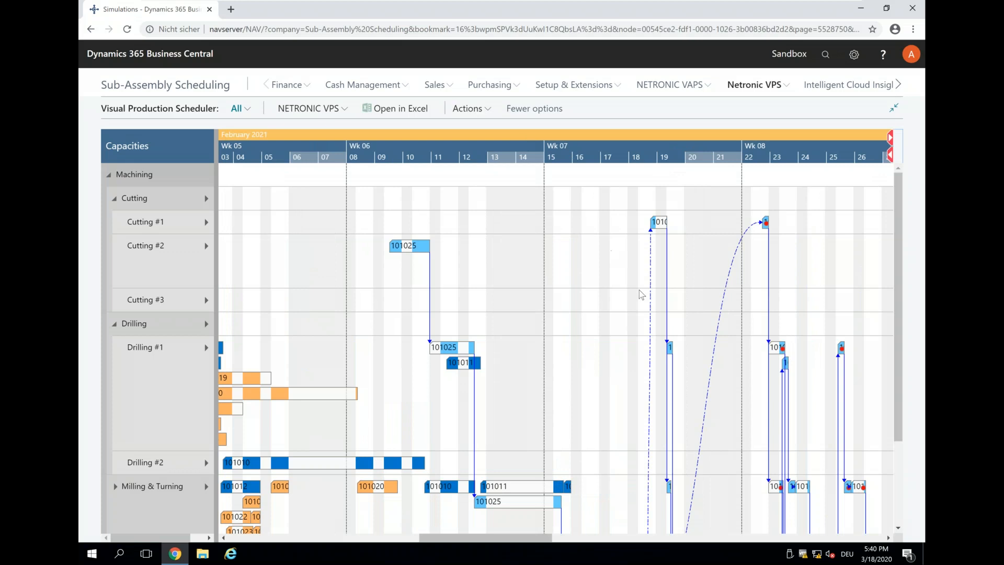
scroll(642, 295, "down", 2)
scroll(642, 295, "down", 4)
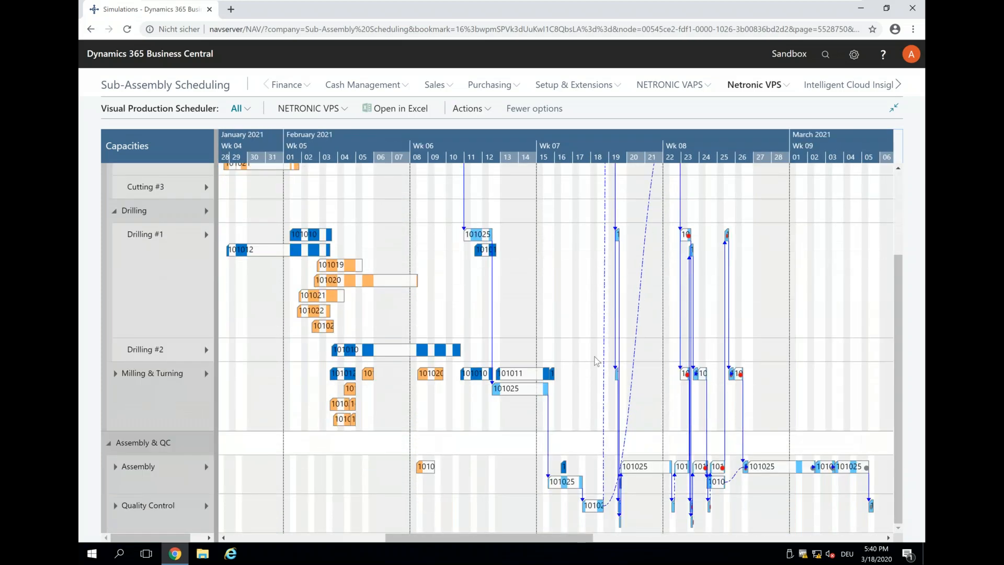
scroll(567, 166, "up", 3)
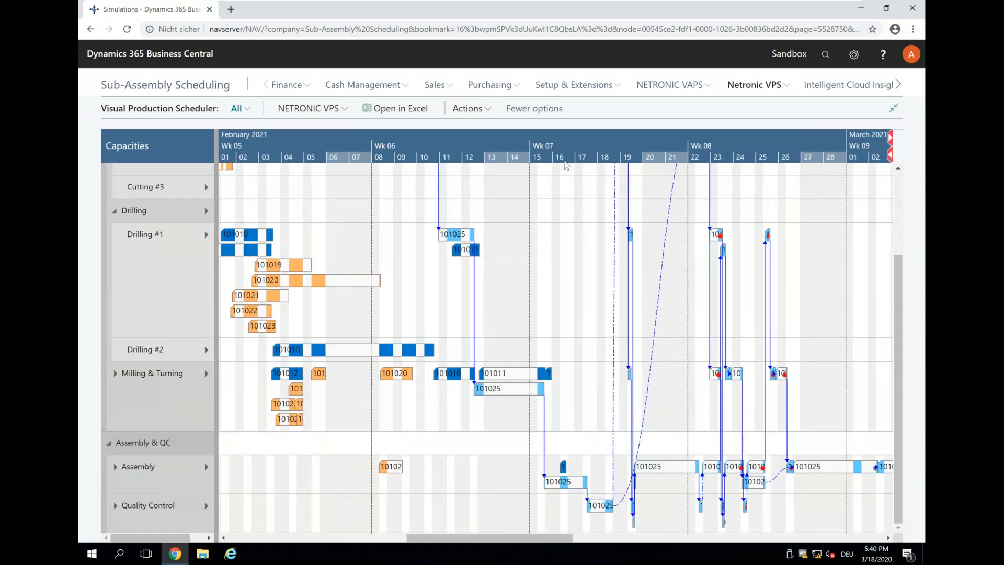
scroll(566, 166, "up", 1)
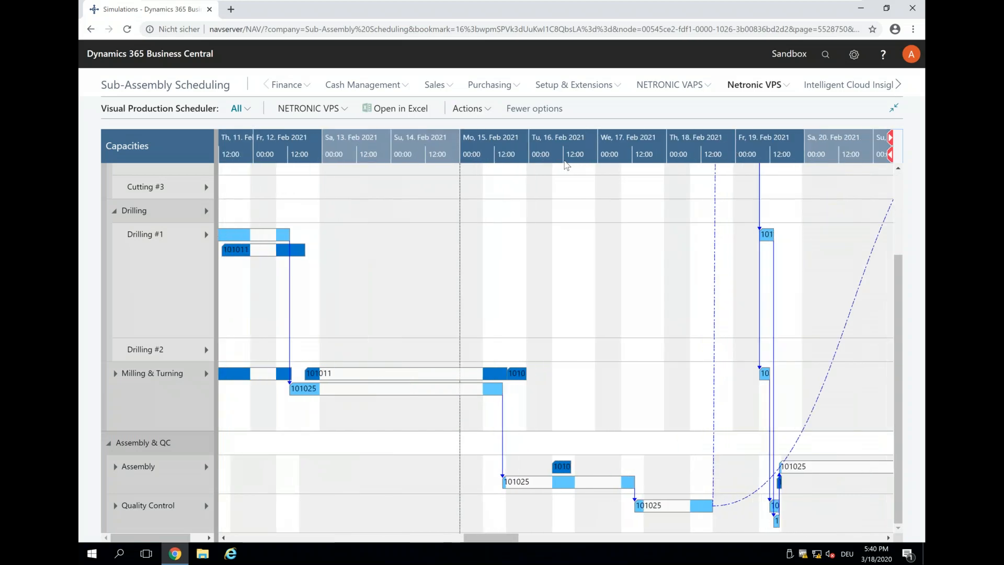
scroll(566, 166, "up", 1)
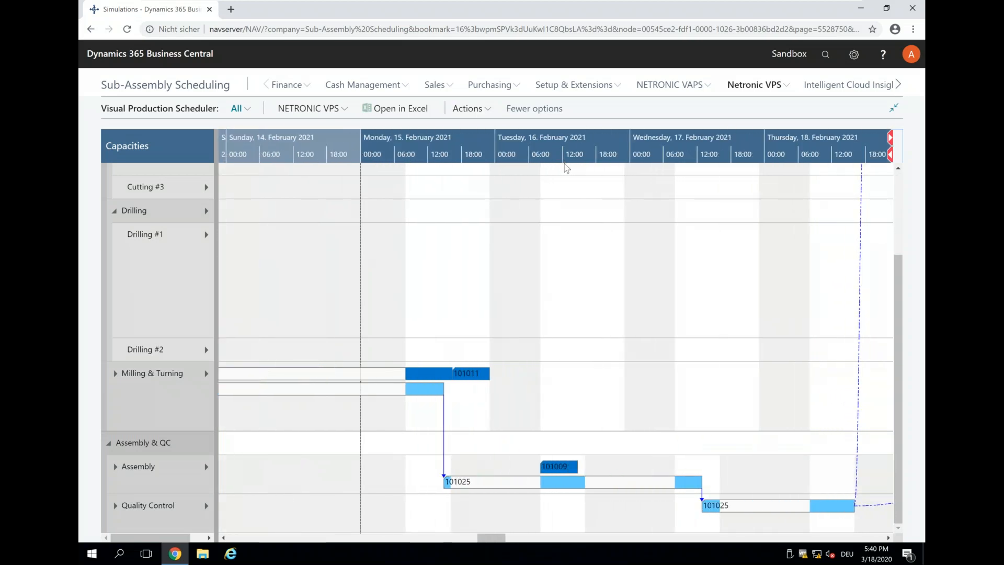
scroll(566, 168, "down", 1)
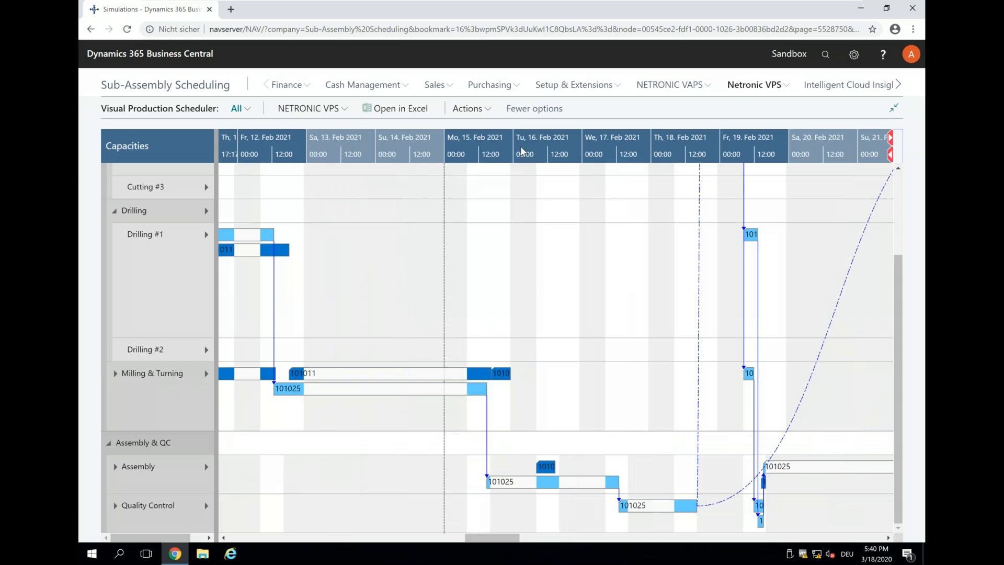
scroll(477, 202, "down", 2)
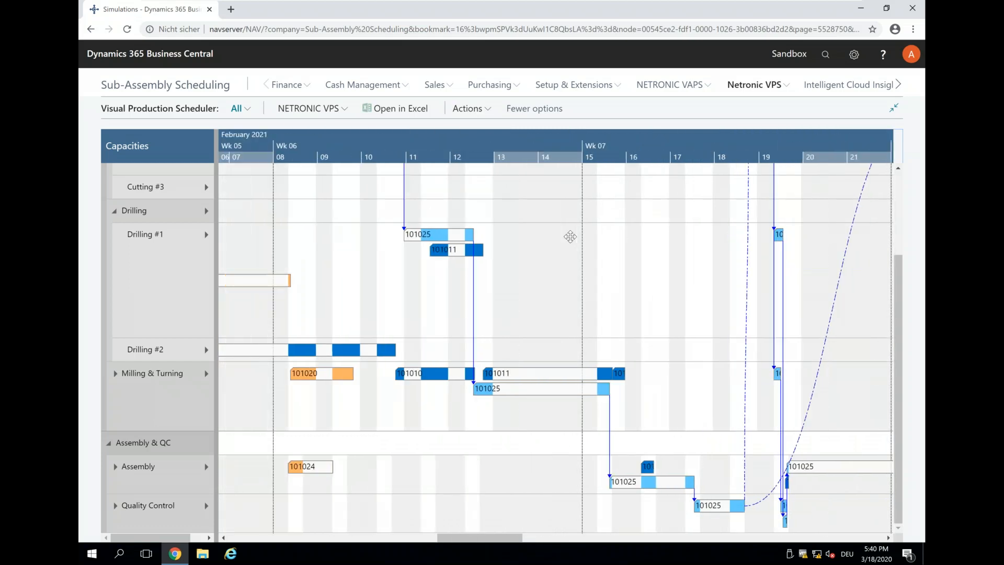
left_click_drag(570, 237, 589, 237)
scroll(556, 347, "up", 3)
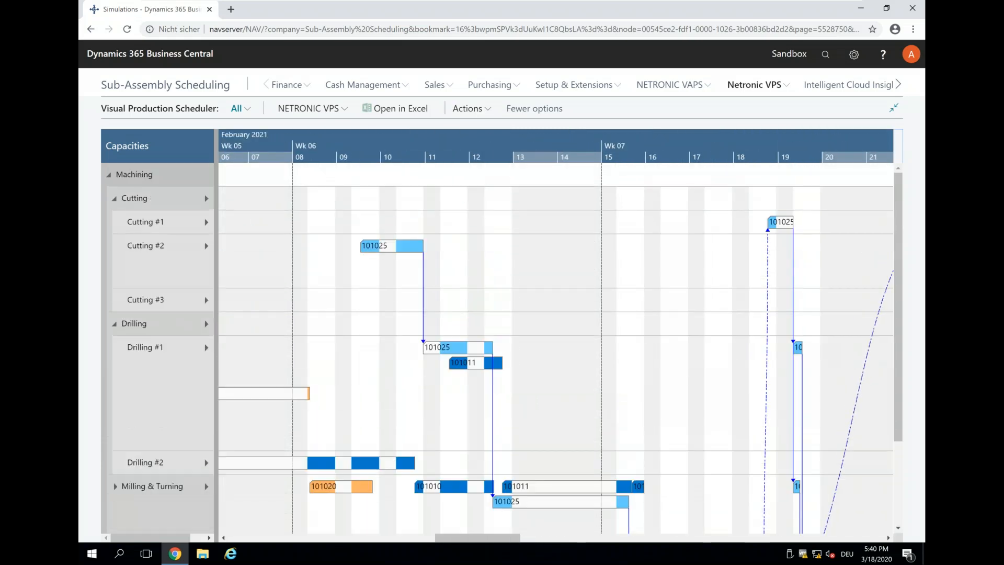
left_click_drag(372, 150, 500, 139)
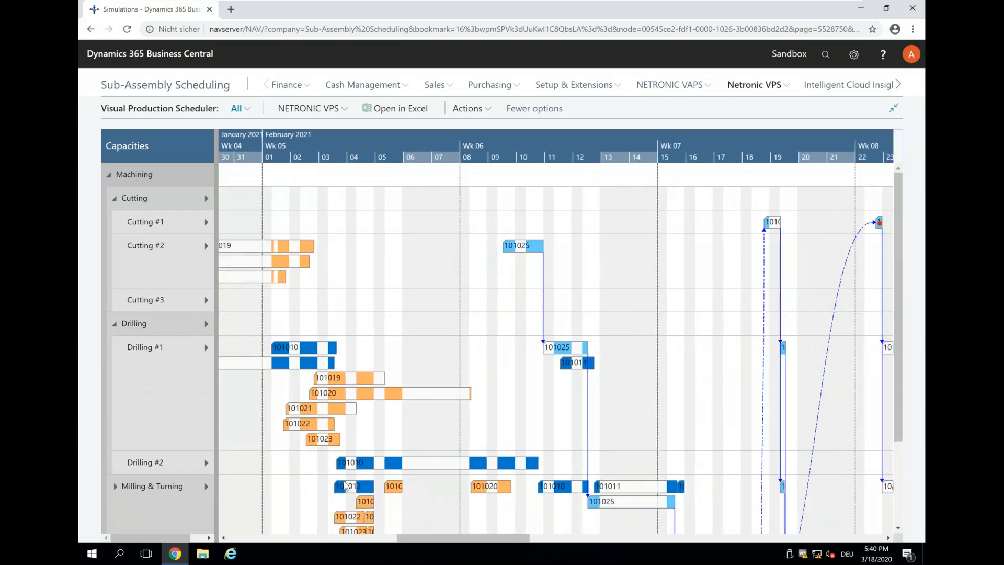
left_click(345, 487)
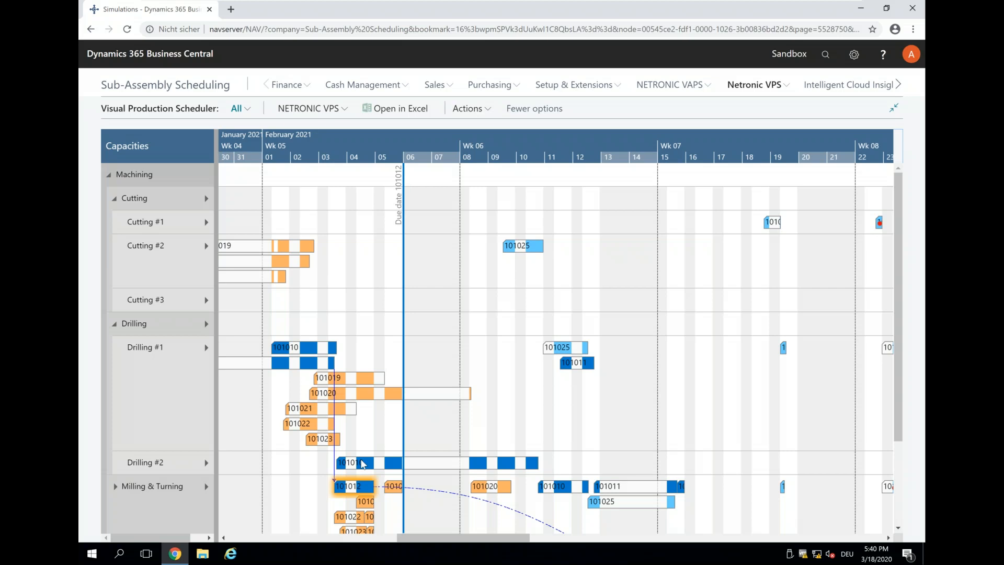
Step: Expand Milling & Turning to show Milling #1 and pan the timeline to later February dates
scroll(341, 152, "up", 2)
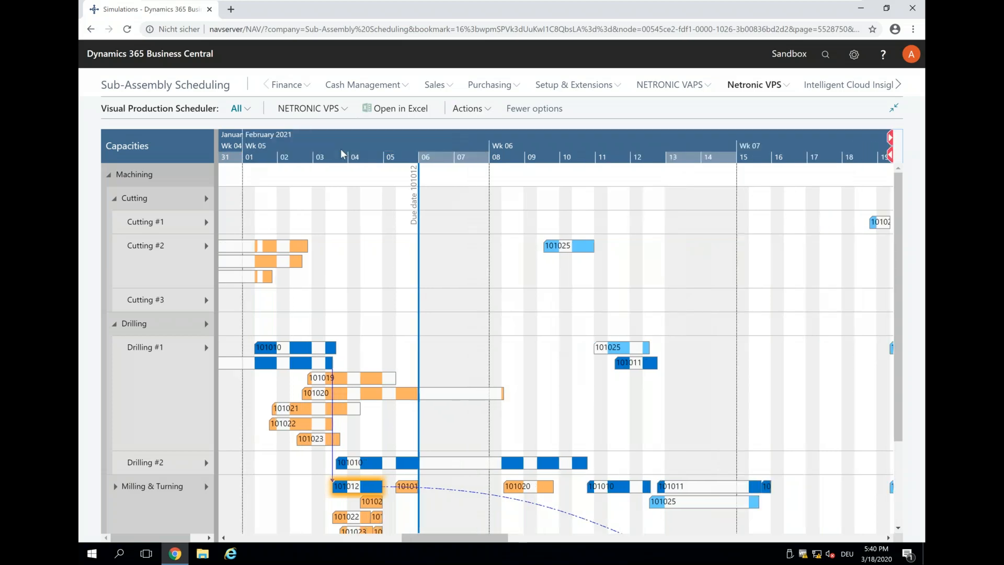
scroll(350, 156, "up", 2)
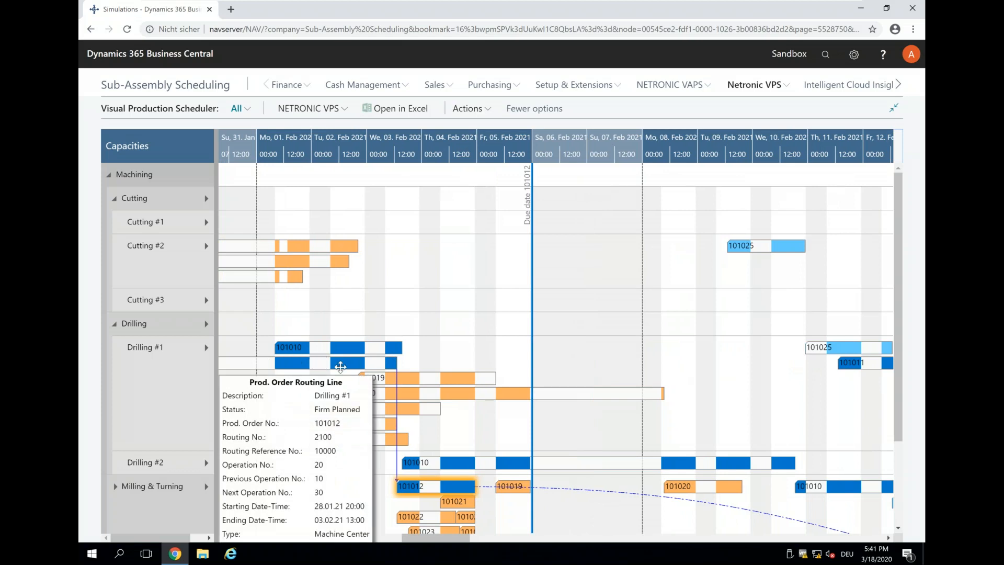
scroll(498, 475, "down", 1)
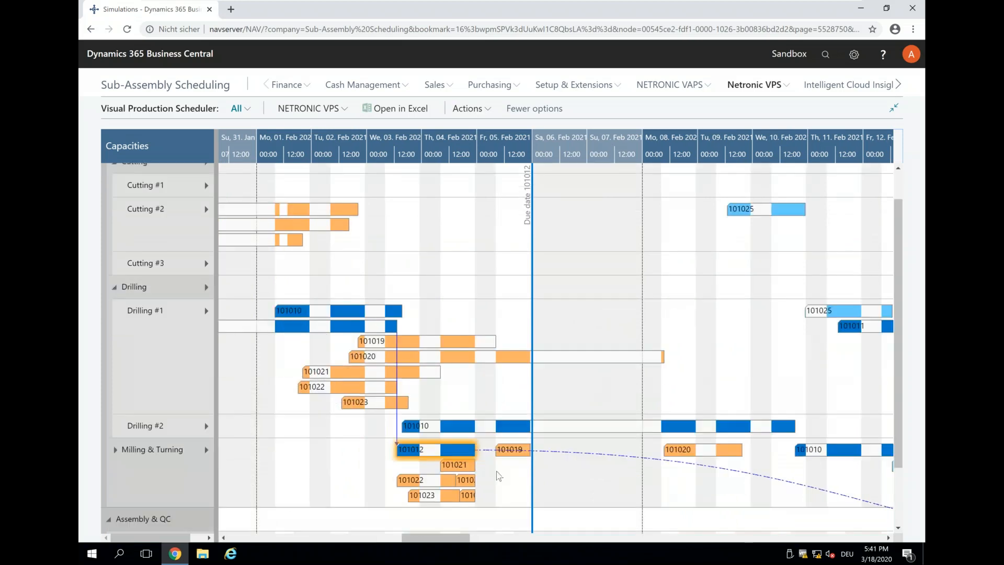
left_click(114, 450)
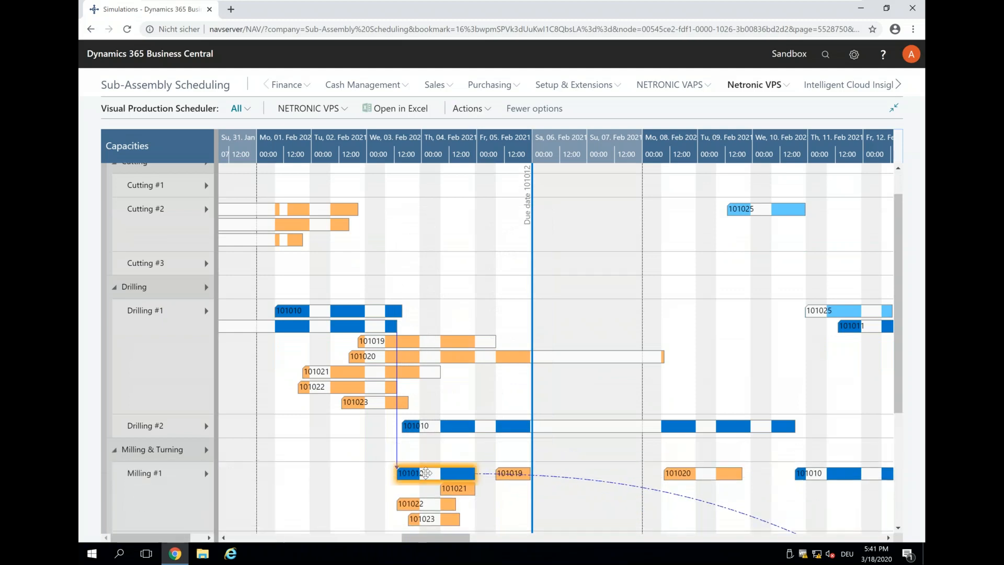
mouse_move(427, 473)
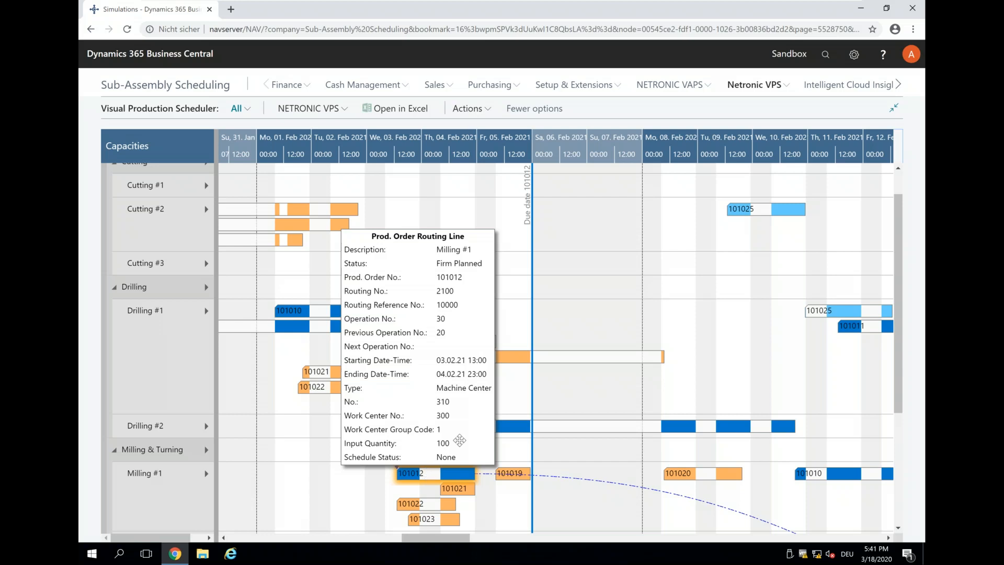
scroll(547, 152, "down", 2)
left_click_drag(545, 151, 358, 133)
scroll(676, 291, "down", 5)
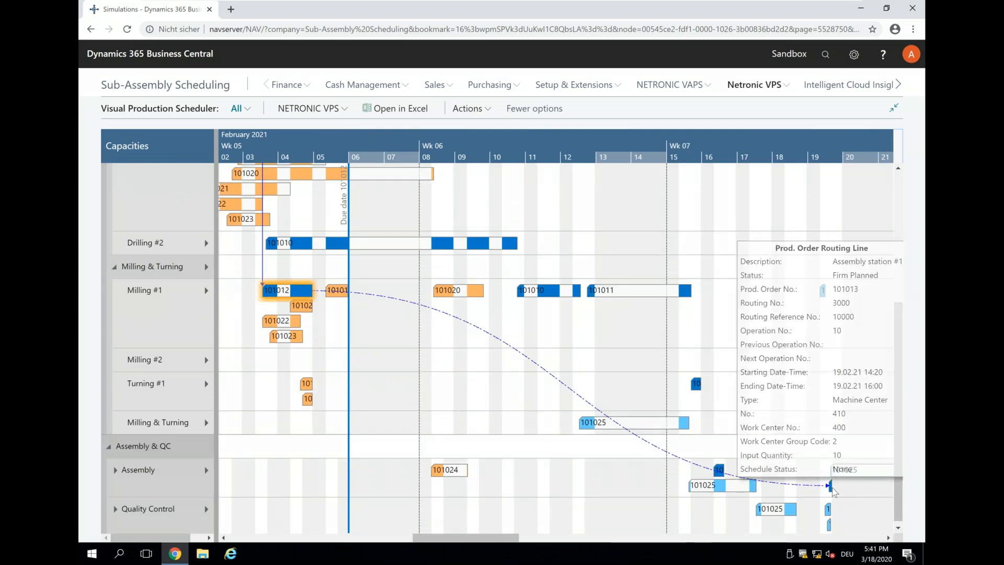
mouse_move(830, 488)
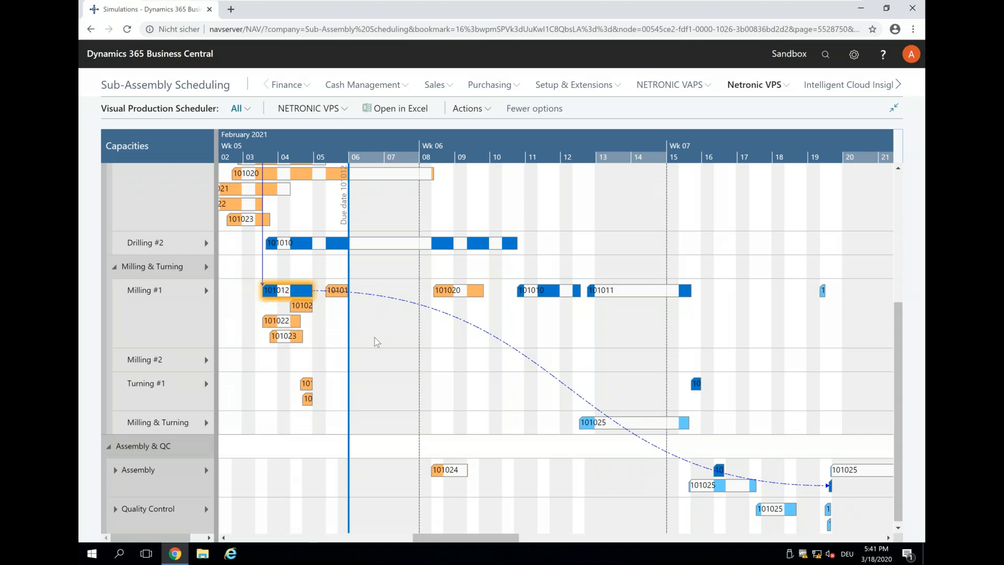
scroll(375, 337, "up", 3)
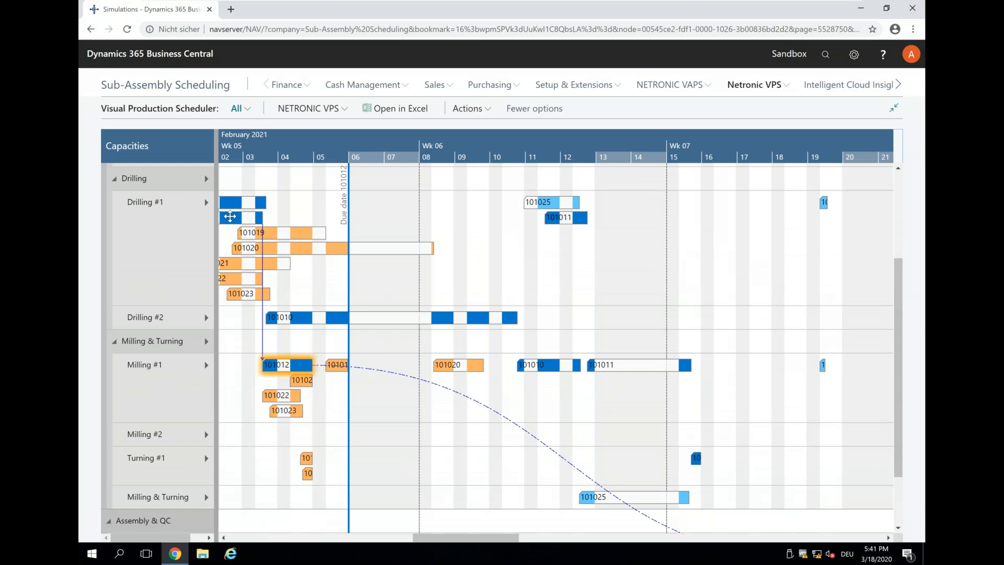
Step: Move order 101012's Drilling #1 operation to 09.02–12.02, then return to the home page and PowerPoint
left_click_drag(230, 217, 571, 233)
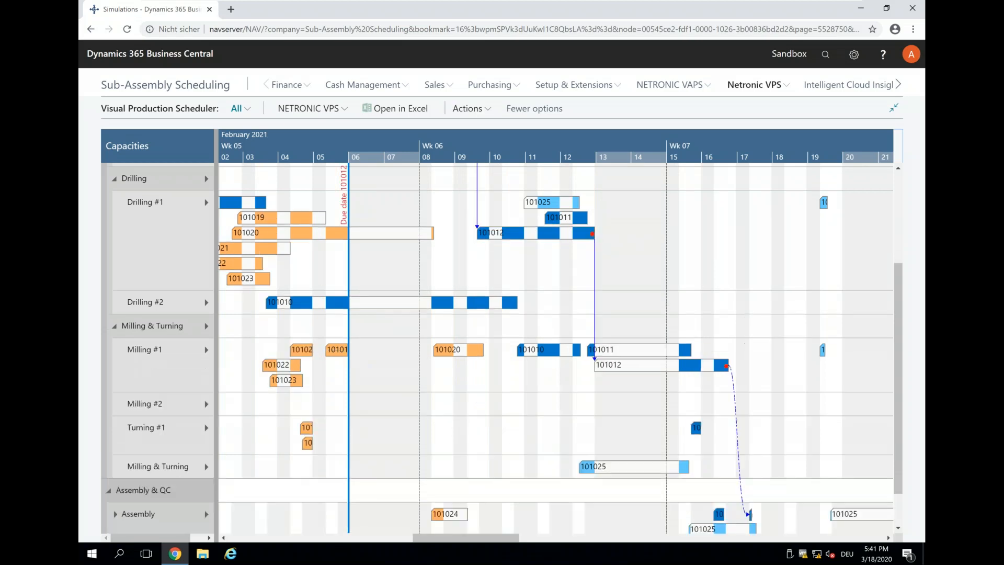
scroll(554, 347, "down", 1)
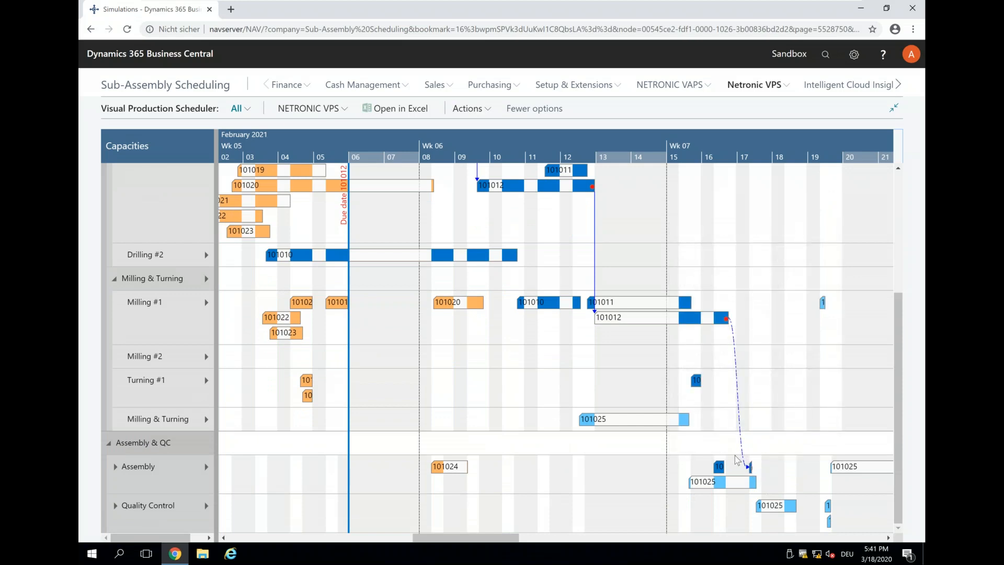
scroll(737, 459, "up", 4)
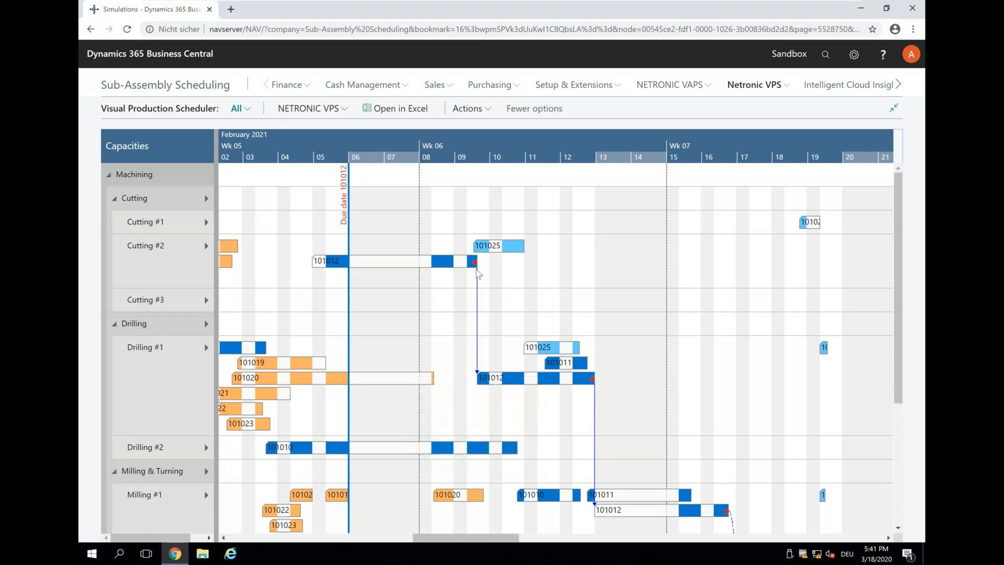
scroll(773, 448, "down", 2)
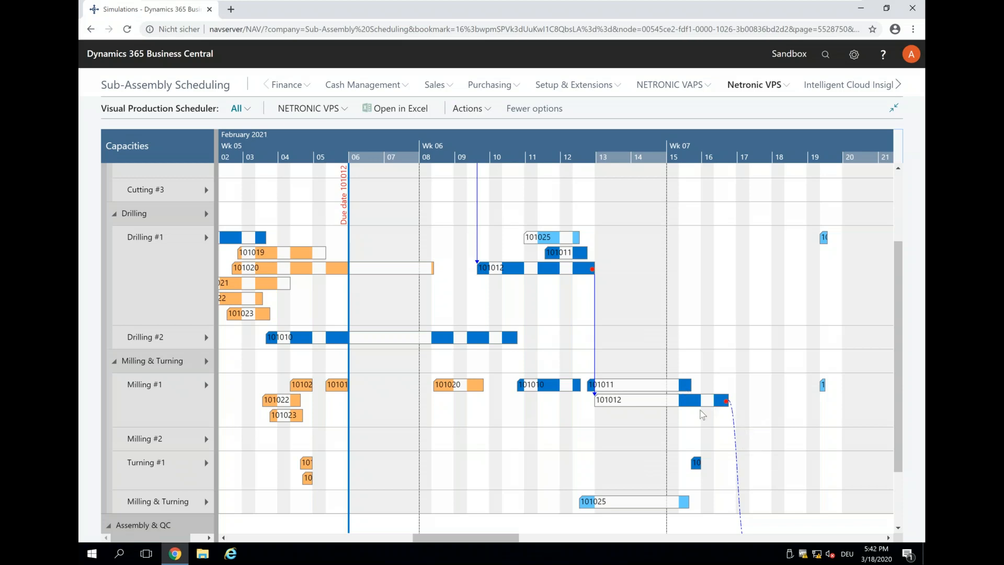
scroll(699, 418, "up", 3)
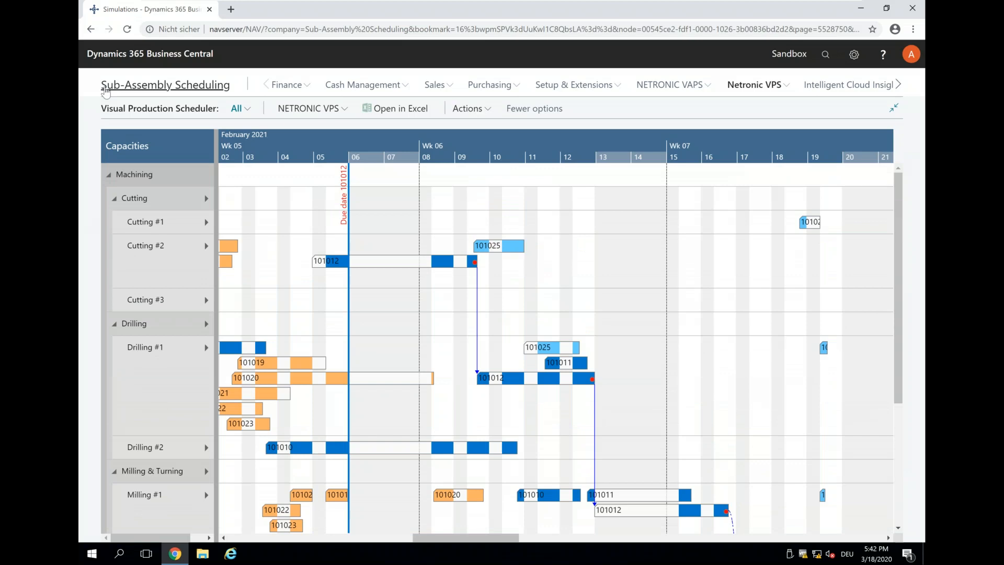
left_click(104, 89)
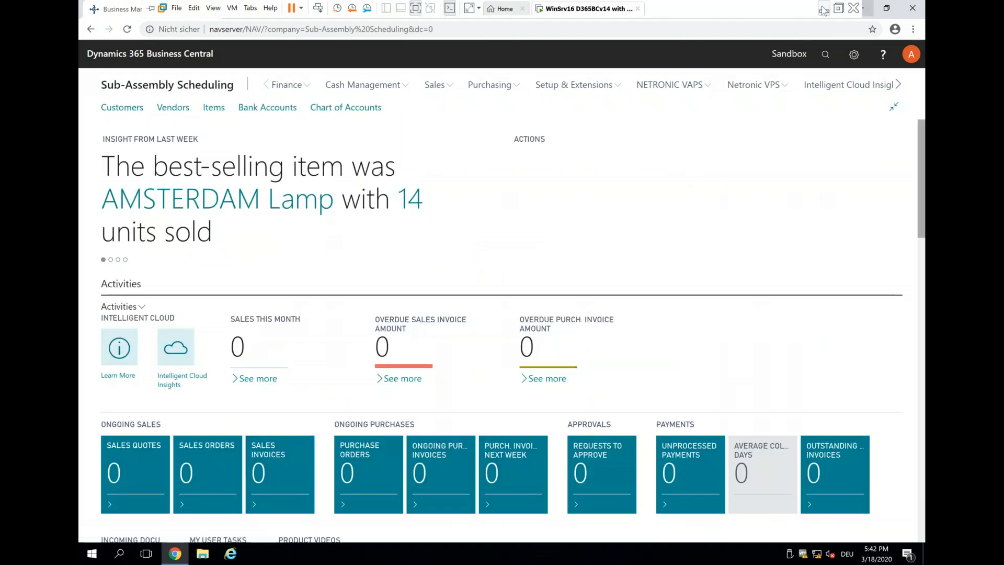
left_click(822, 10)
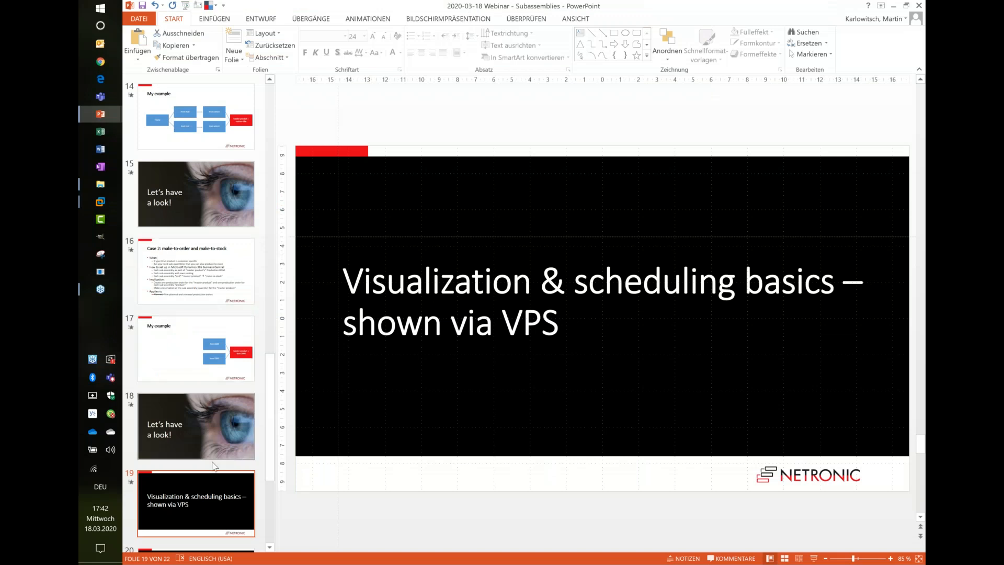
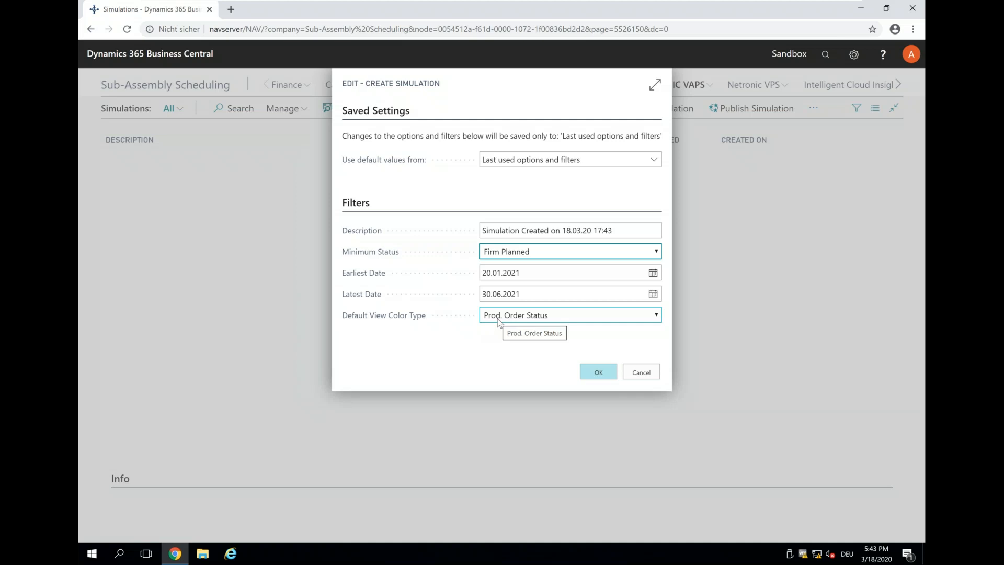
Step: Confirm the new simulation dated 18.03.20 17:43 and open it in the scheduler's Gantt view
left_click(597, 383)
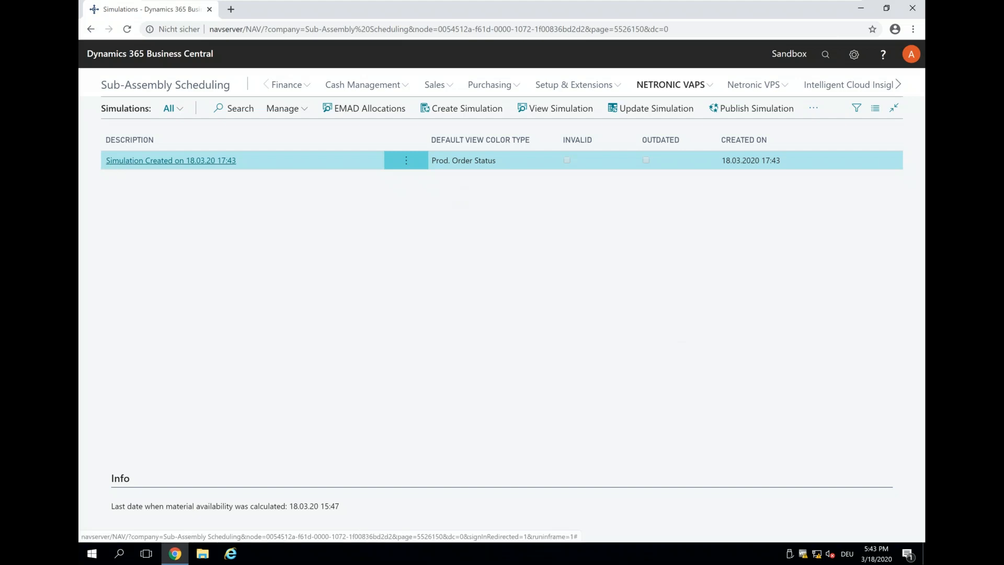
left_click(171, 160)
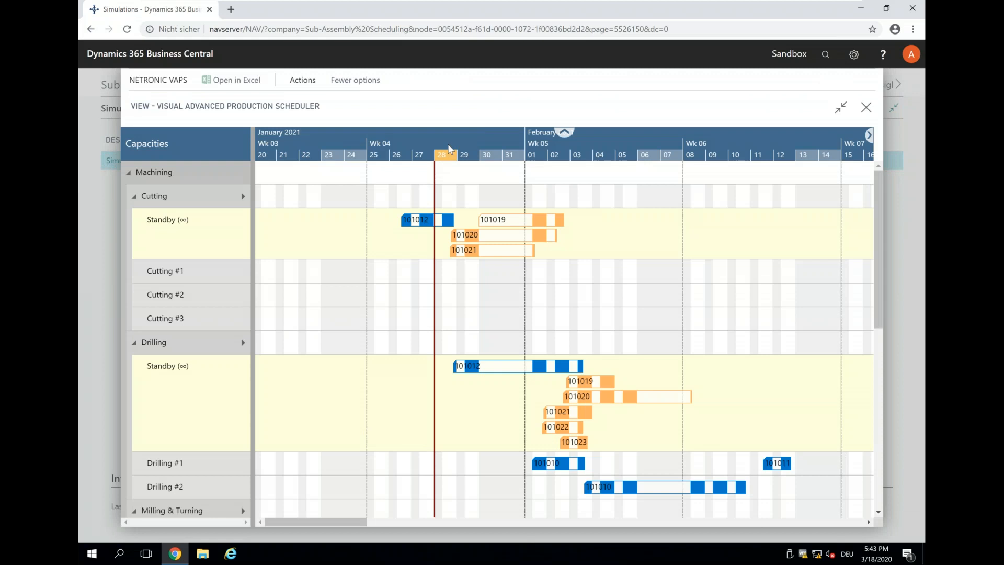
Step: Review the capacity rows and select order 101012's cutting bar in Cutting Standby to show its links
scroll(449, 145, "down", 2)
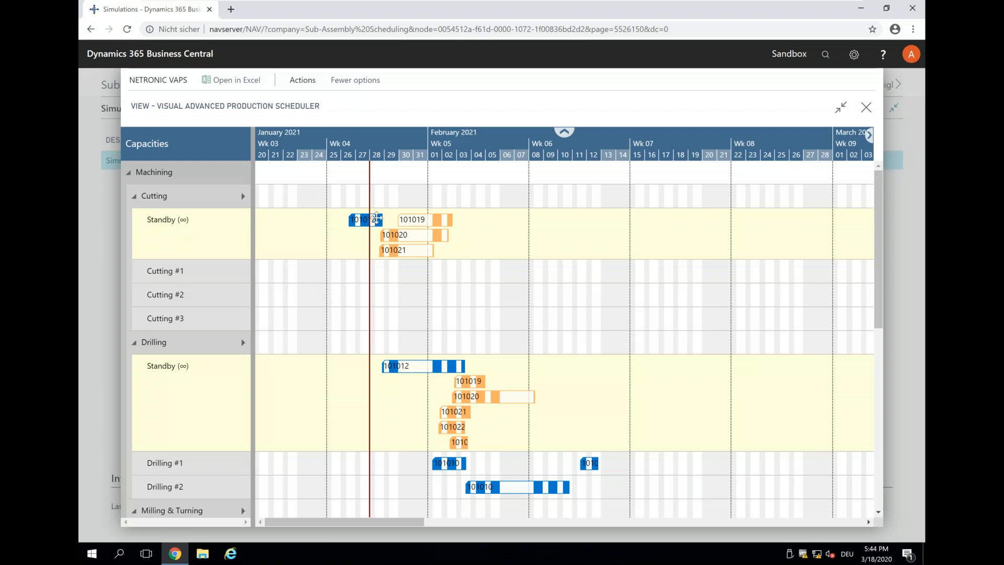
scroll(397, 309, "down", 5)
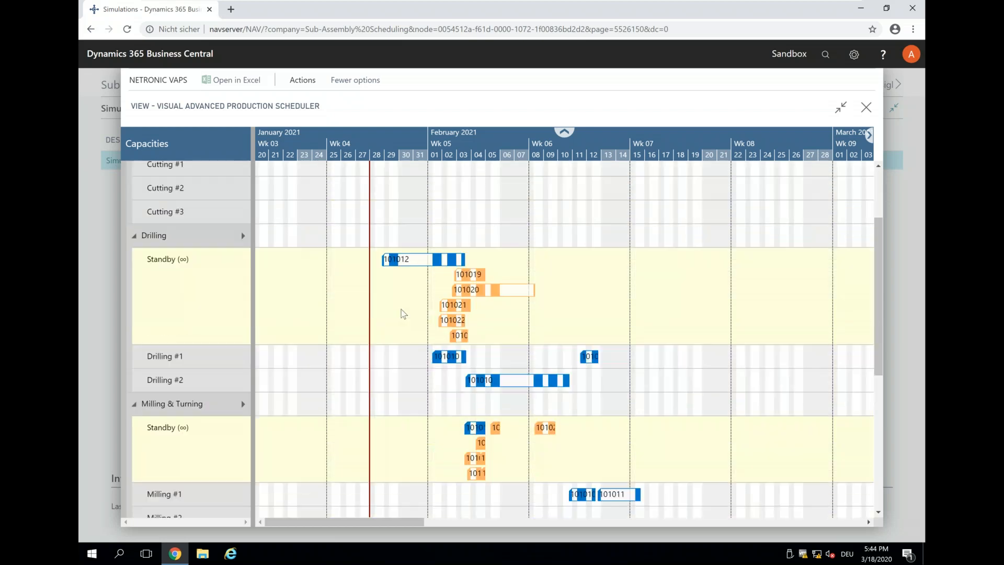
scroll(398, 320, "down", 2)
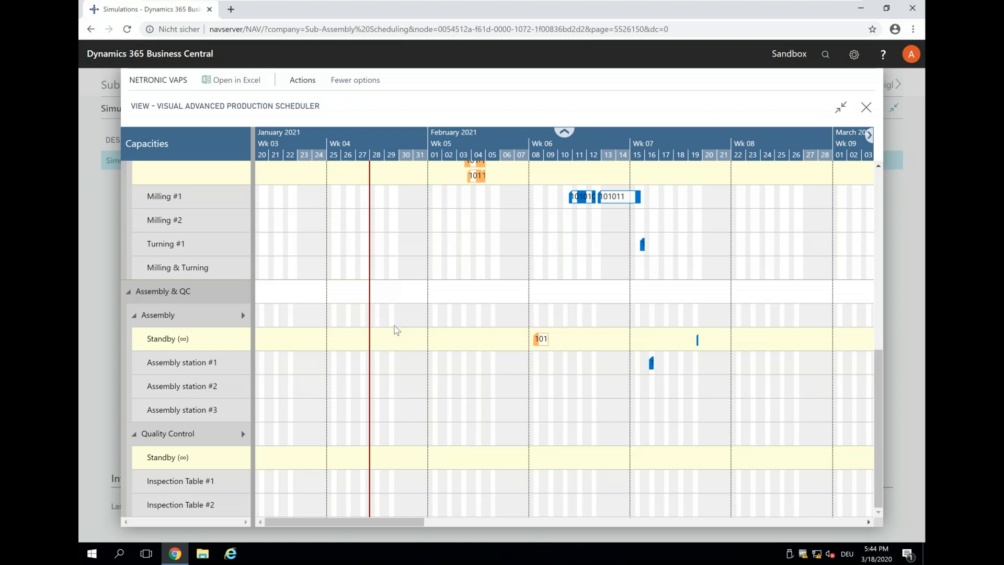
scroll(396, 330, "up", 8)
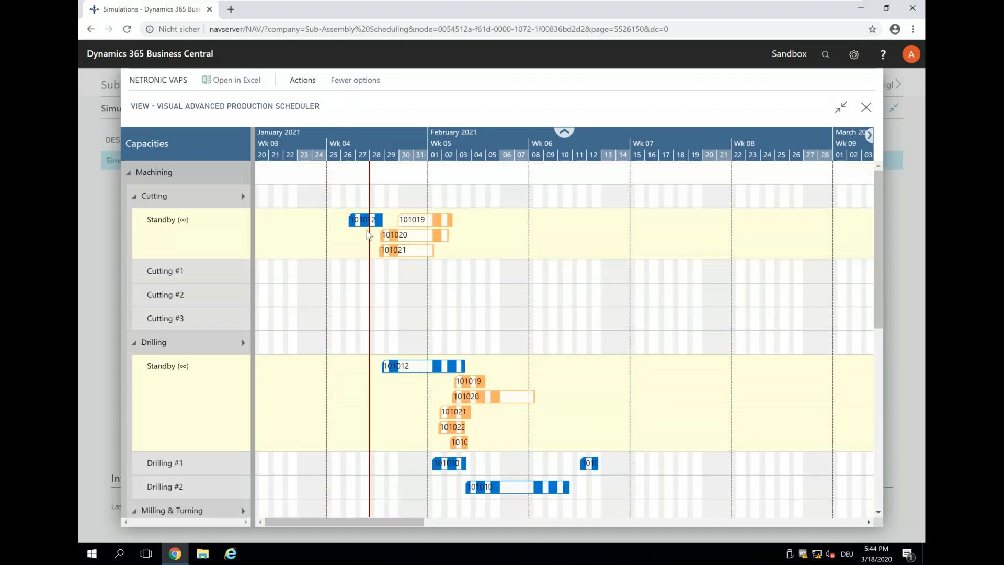
mouse_move(358, 220)
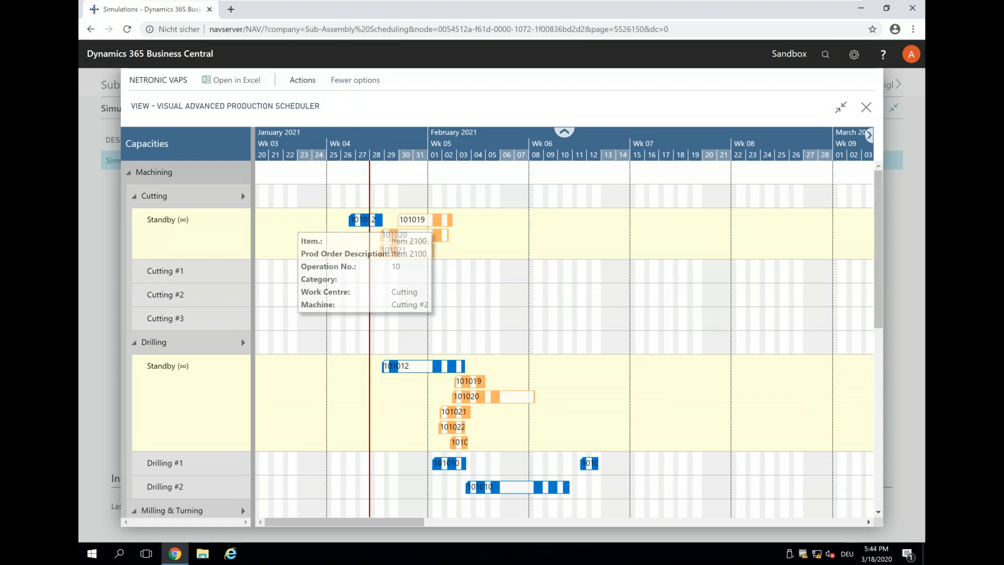
mouse_move(427, 222)
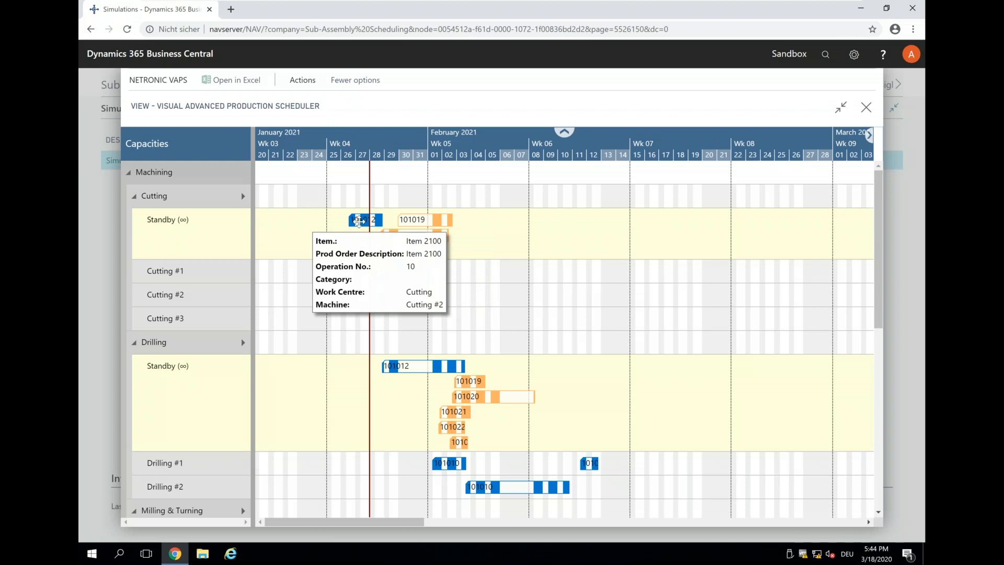
left_click(365, 222)
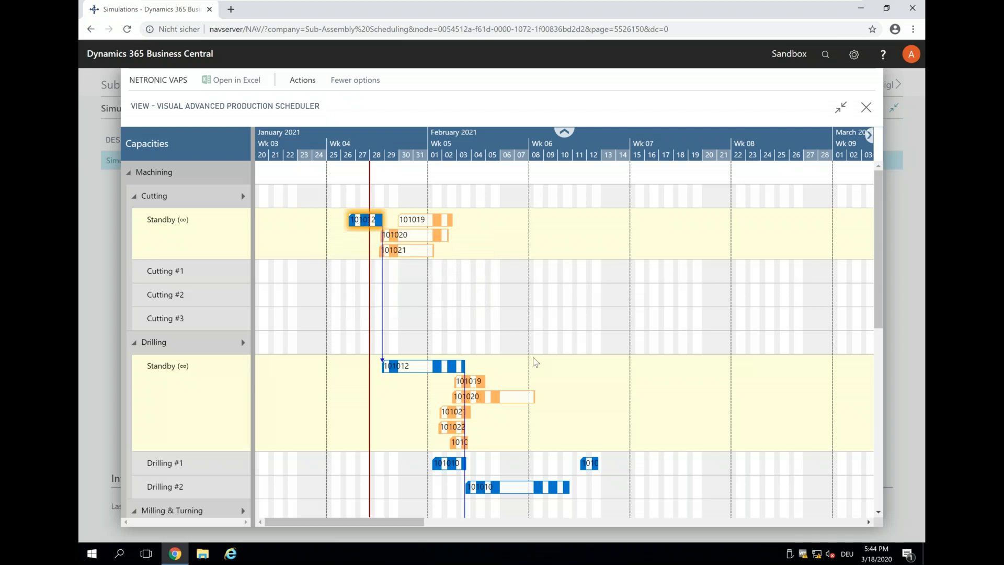
Step: Follow order 101012's linked operations through Drilling, Milling and Assembly, then bring up its scheduling options
scroll(535, 361, "down", 4)
scroll(534, 361, "down", 2)
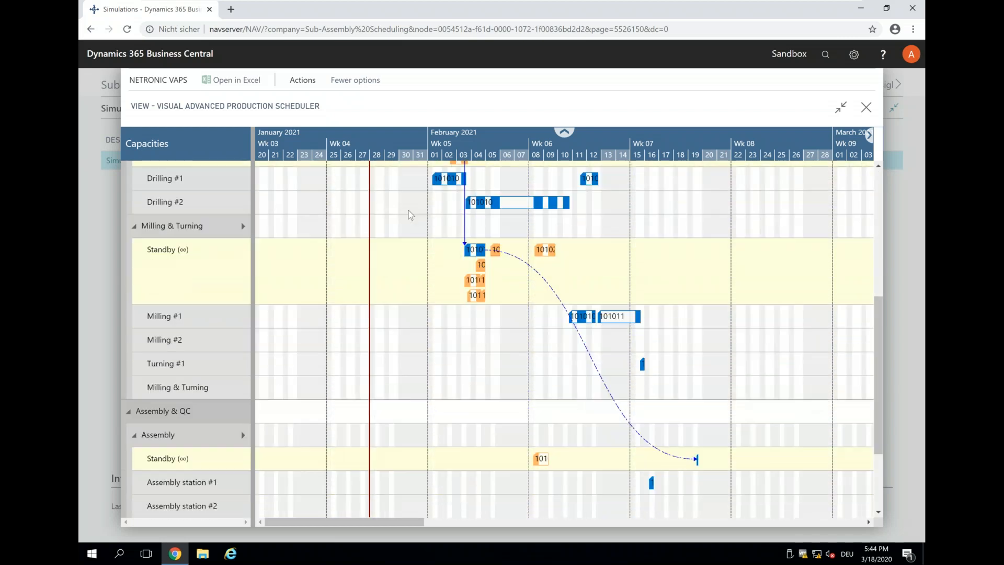
scroll(432, 353, "up", 2)
scroll(432, 353, "up", 2)
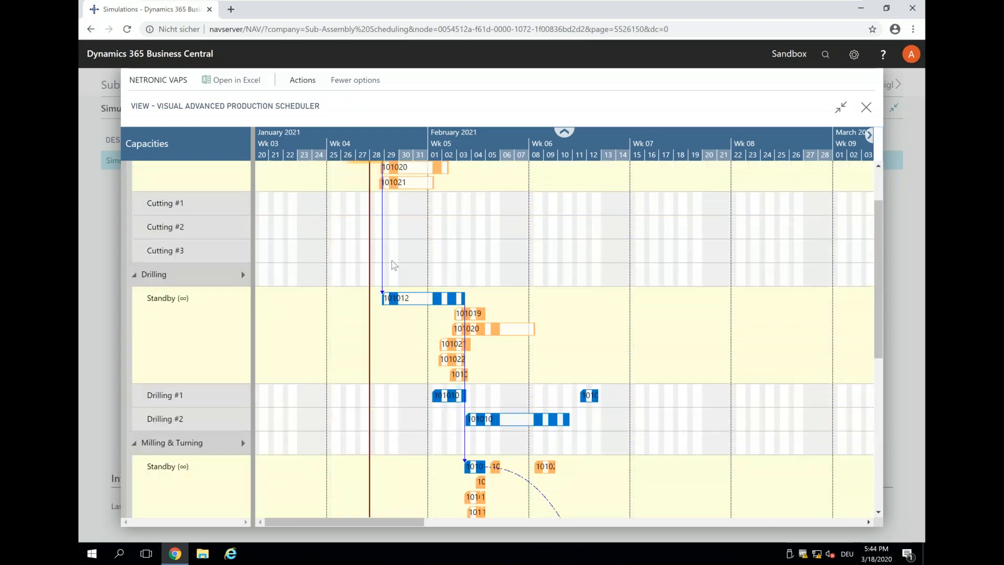
scroll(366, 220, "up", 1)
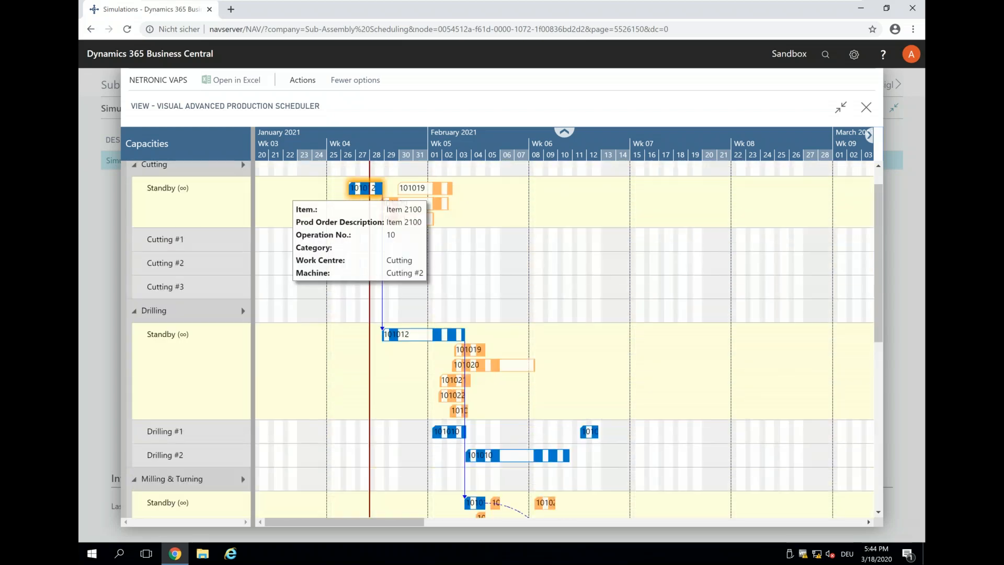
scroll(523, 336, "down", 1)
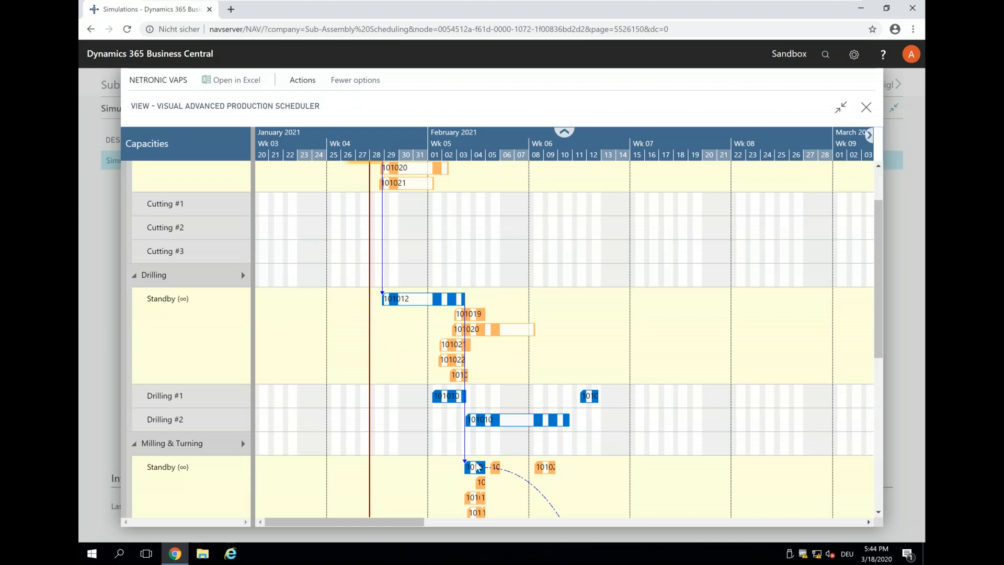
scroll(491, 455, "down", 3)
scroll(492, 443, "down", 3)
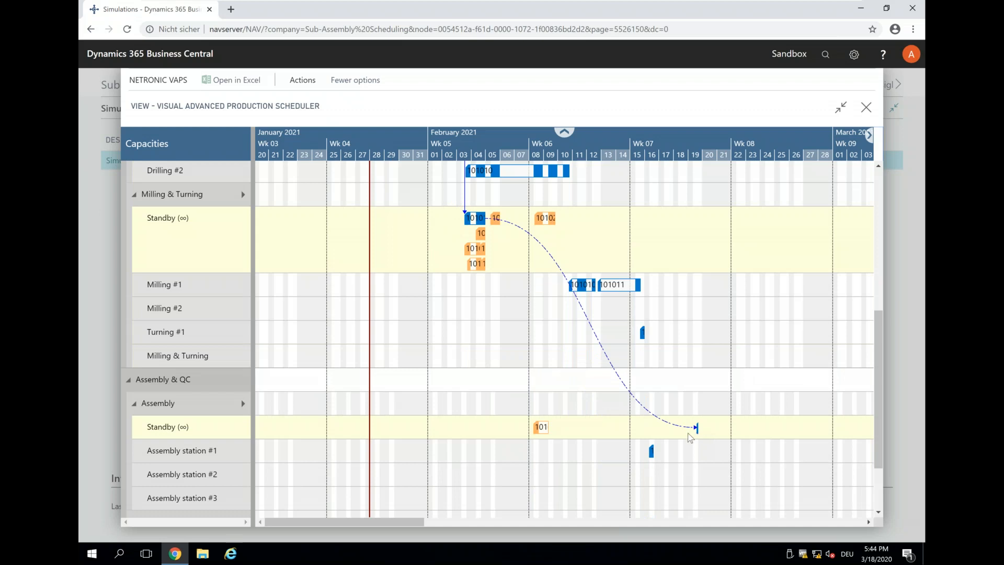
scroll(693, 434, "up", 8)
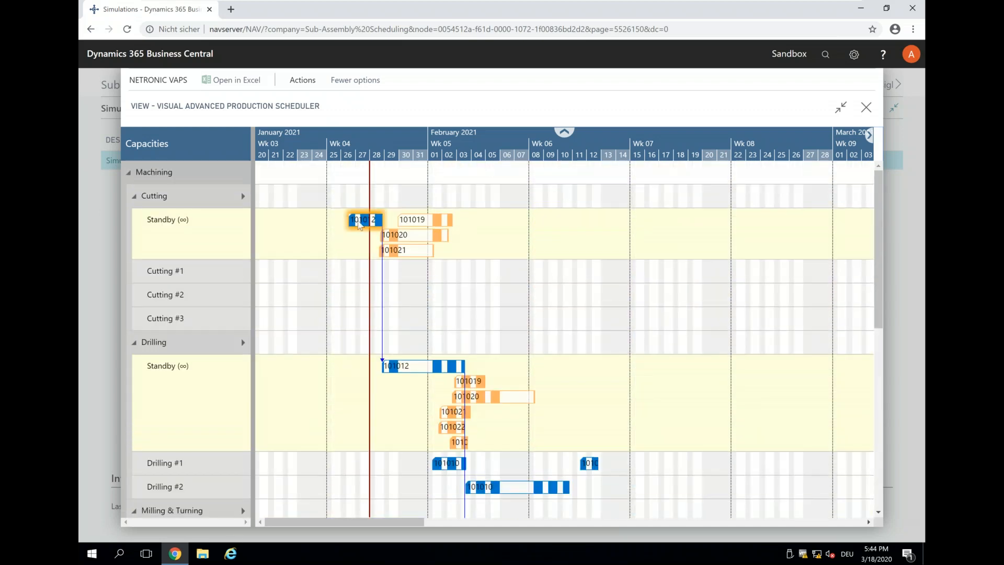
right_click(358, 220)
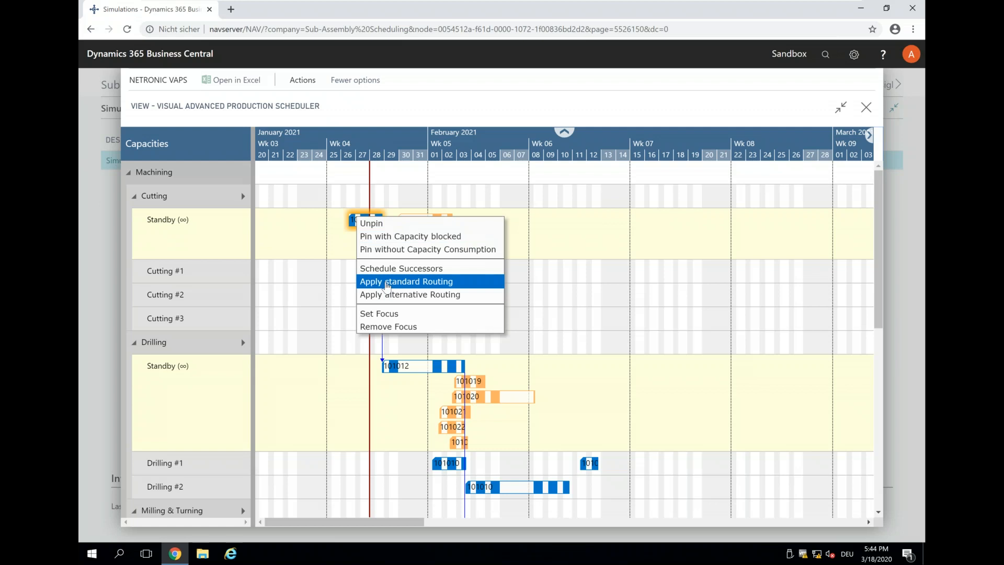
Step: Apply the standard routing to order 101012 and review its operations on Cutting #2, Drilling #1 and Milling #1
left_click(387, 285)
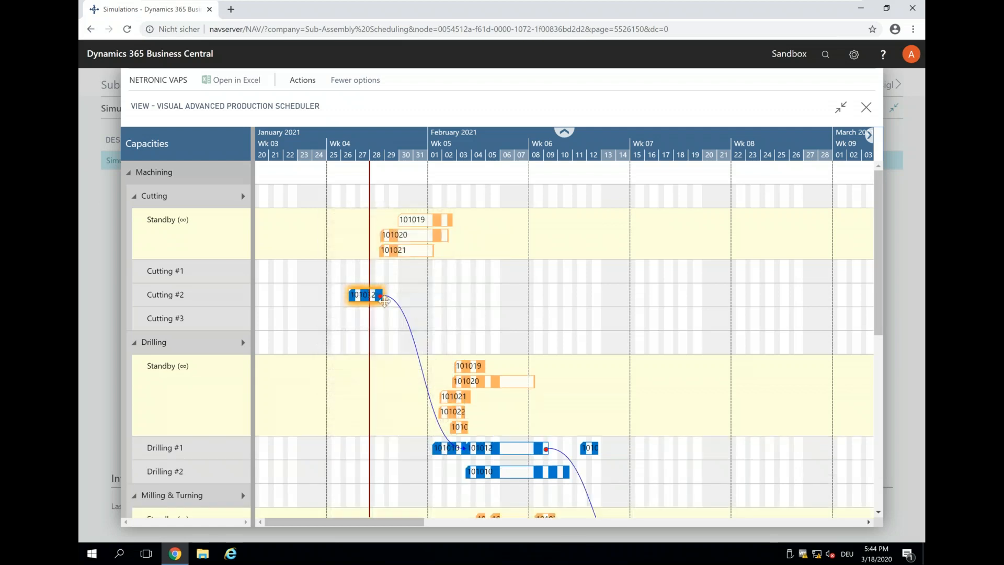
scroll(576, 349, "down", 5)
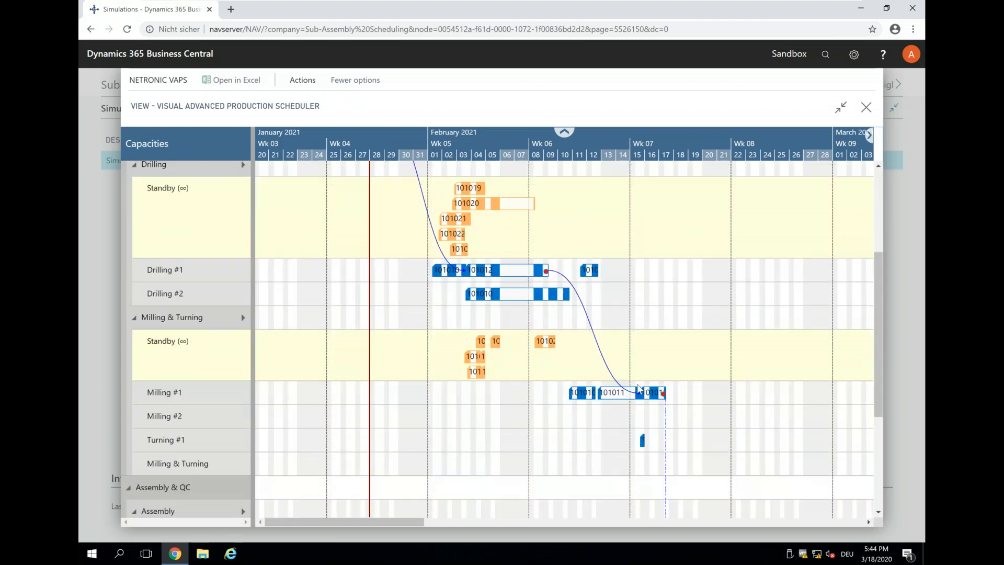
scroll(639, 389, "down", 2)
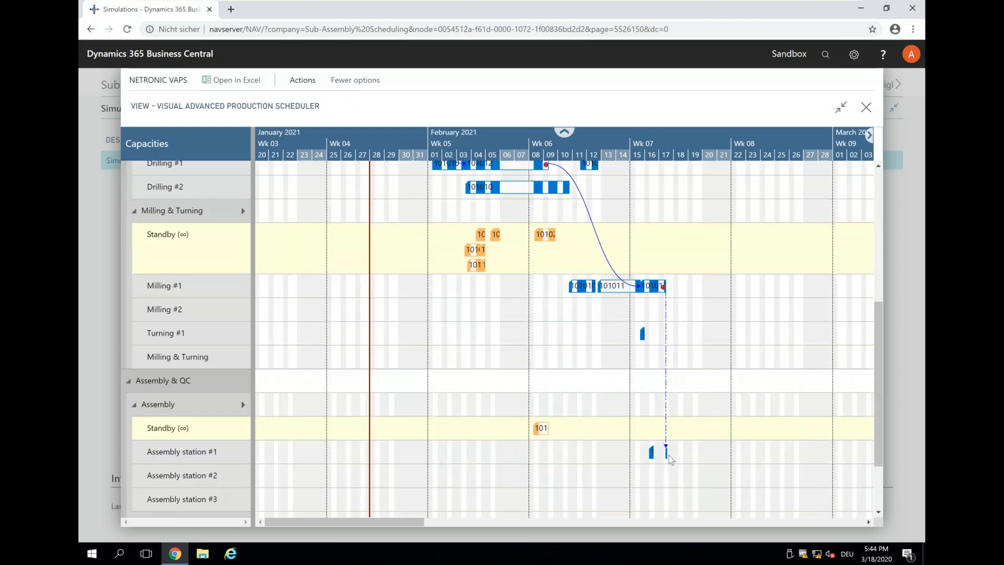
scroll(658, 148, "up", 2)
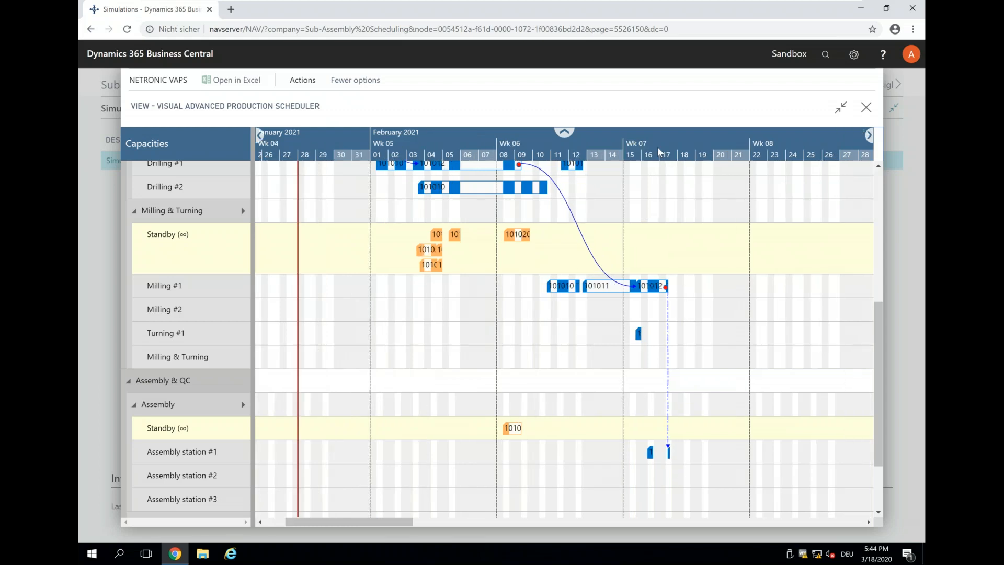
scroll(681, 286, "up", 2)
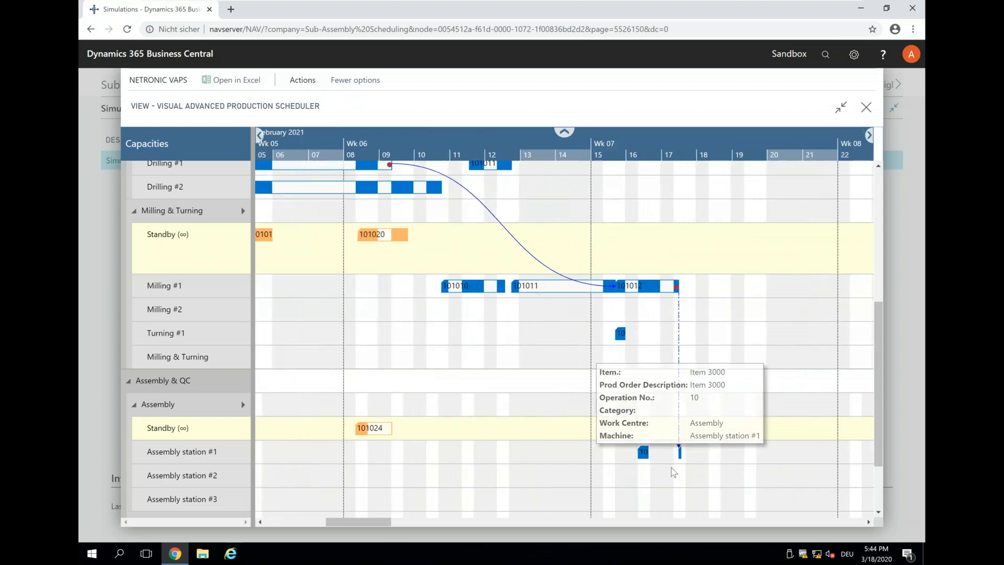
scroll(672, 473, "up", 1)
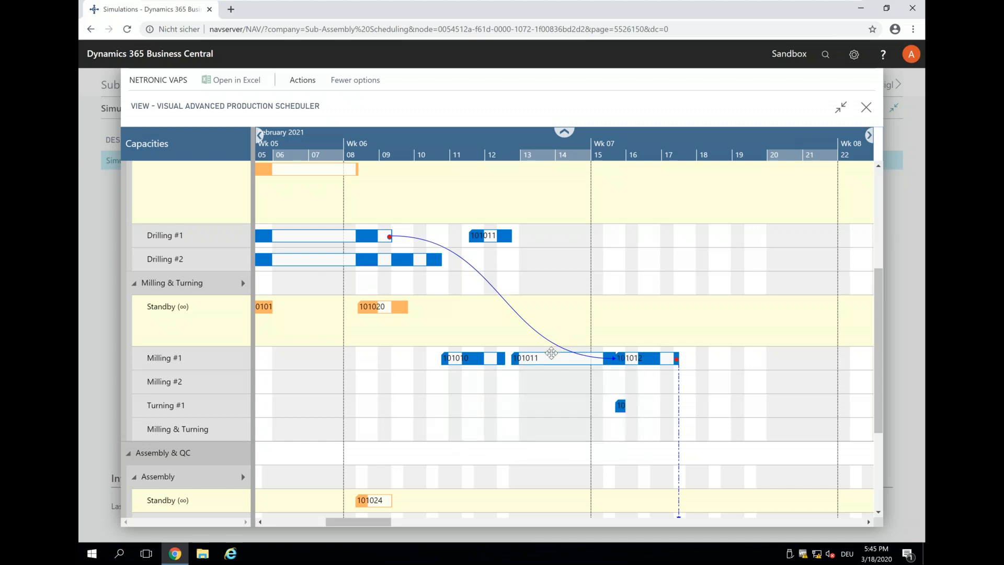
scroll(453, 140, "down", 5)
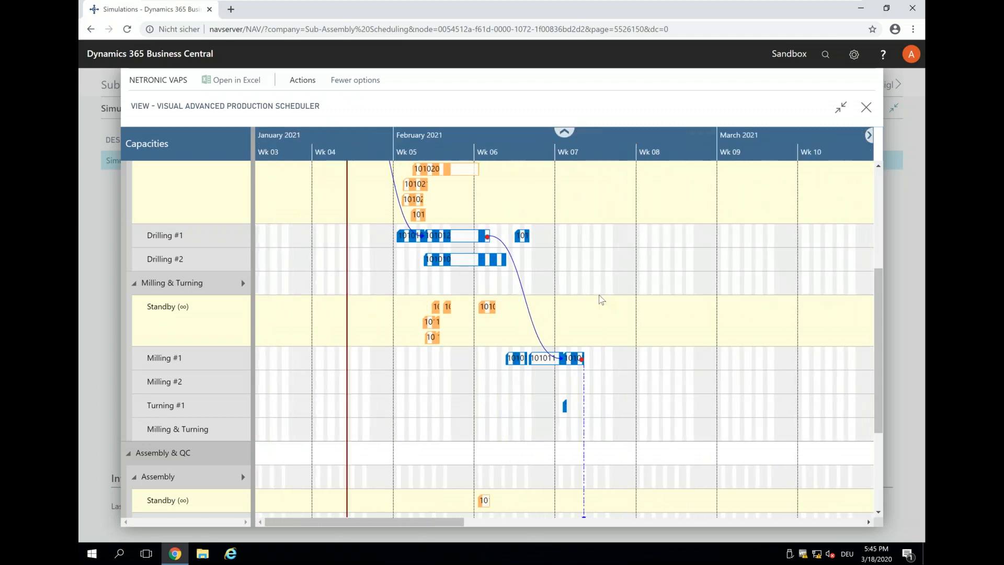
scroll(601, 298, "up", 5)
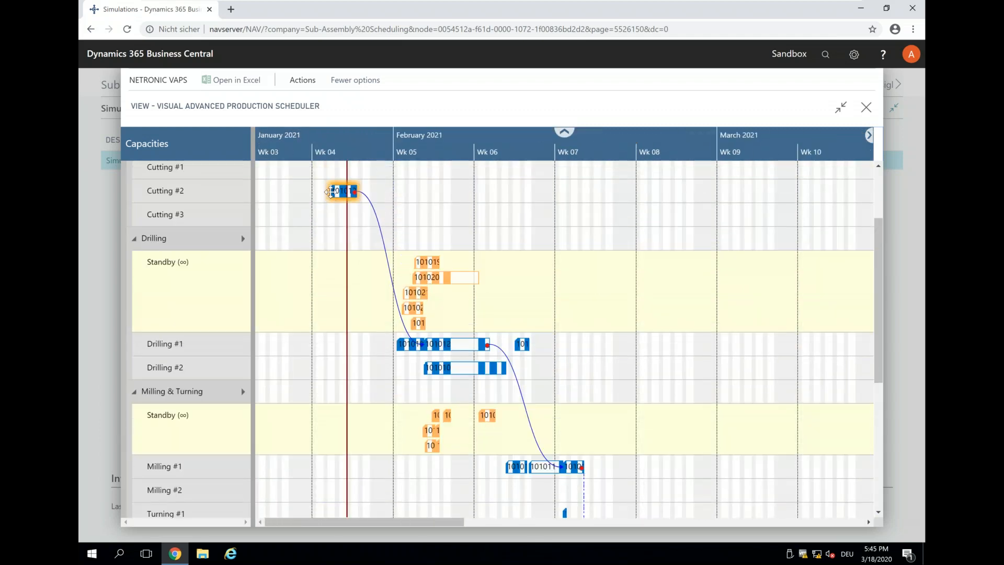
mouse_move(331, 198)
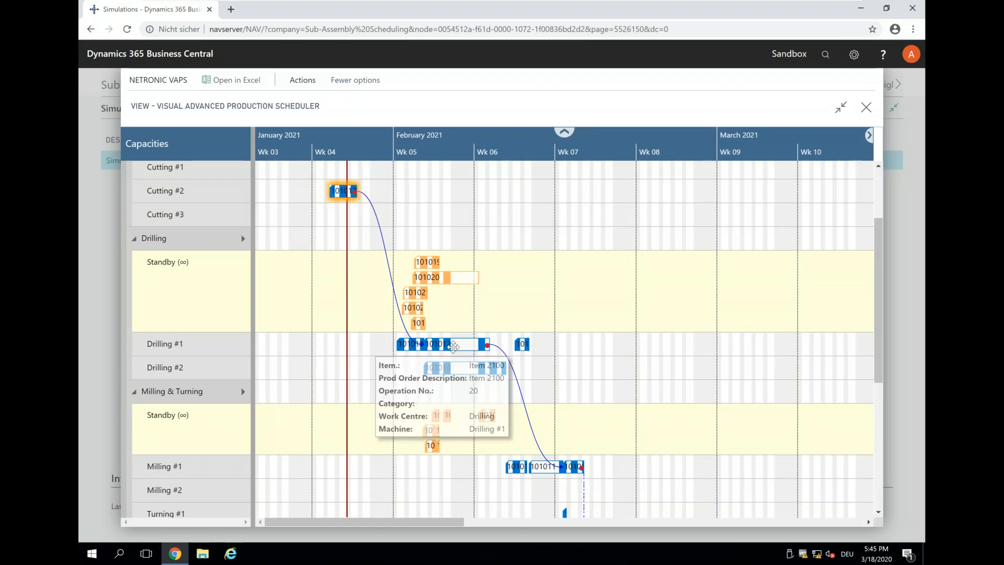
left_click(303, 83)
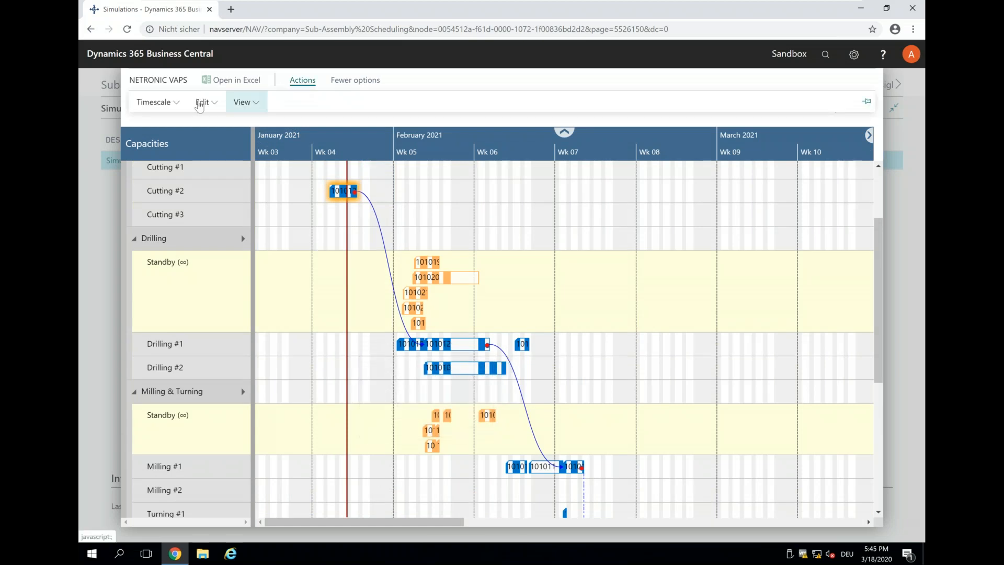
Step: Undo the standard routing via Edit > Undo, returning order 101012 to the Cutting and Drilling standby rows
left_click(204, 102)
left_click(206, 126)
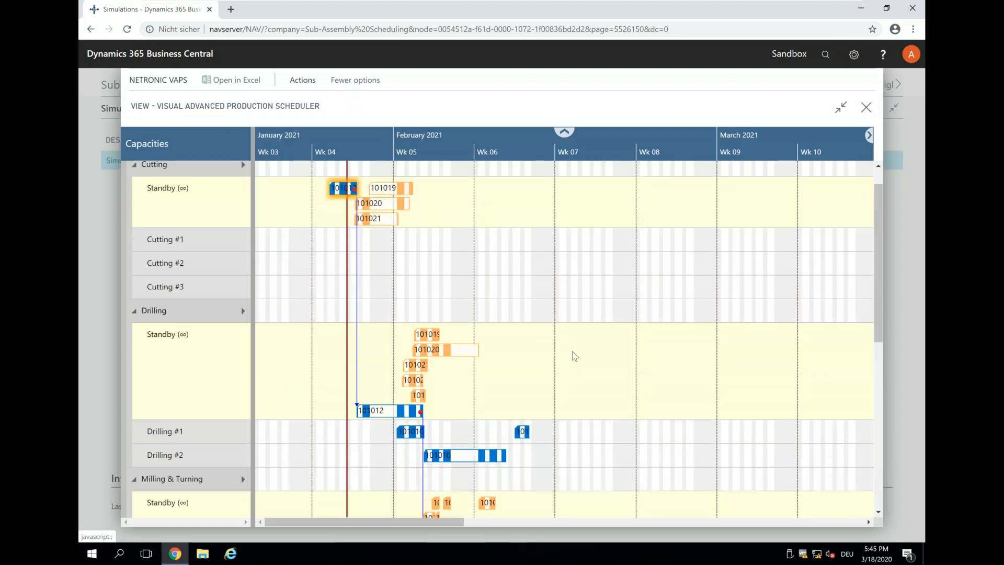
scroll(573, 355, "up", 3)
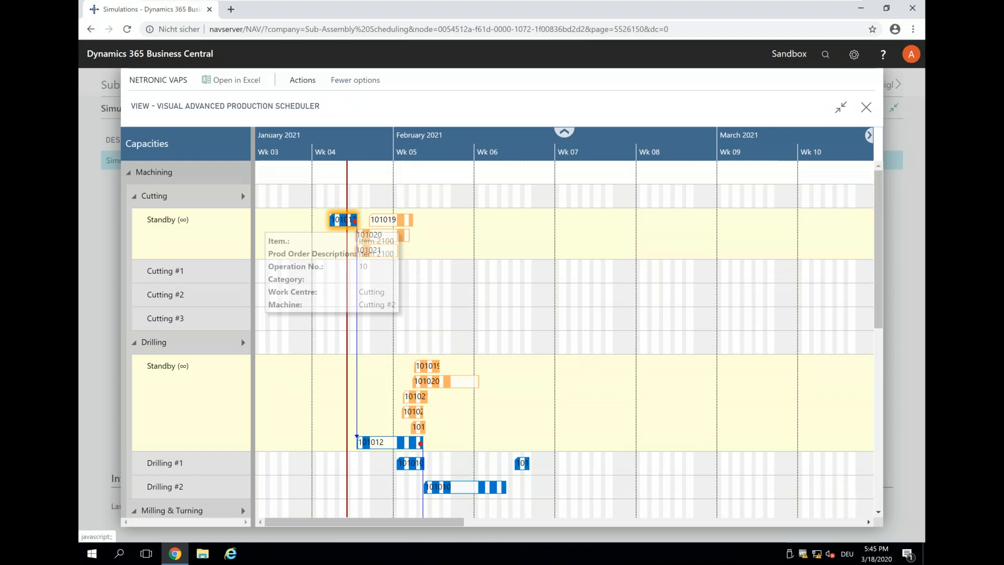
right_click(338, 220)
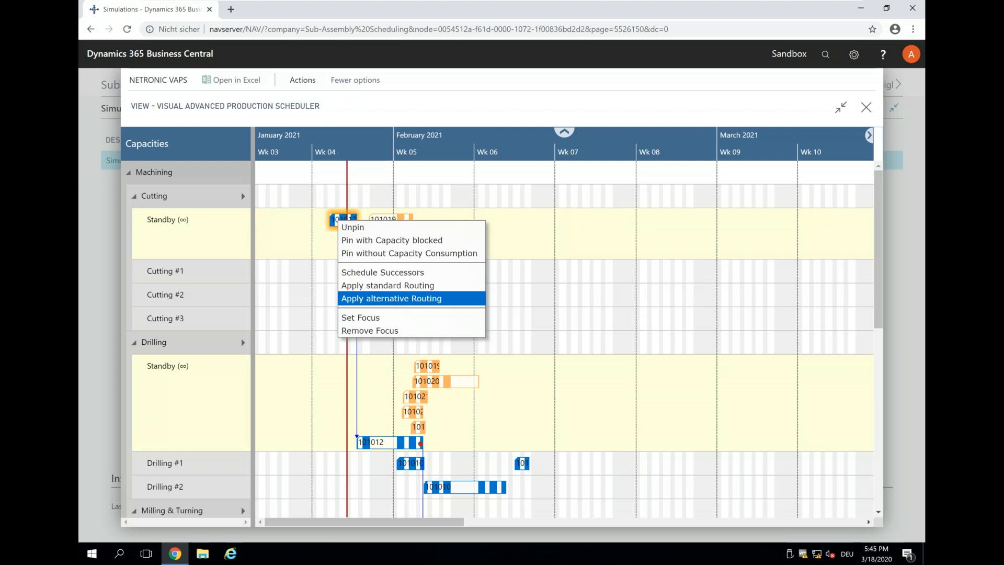
Step: Apply the alternative routing to order 101012, placing its drilling on Drilling #1 for 15–19 Feb 2021
left_click(391, 299)
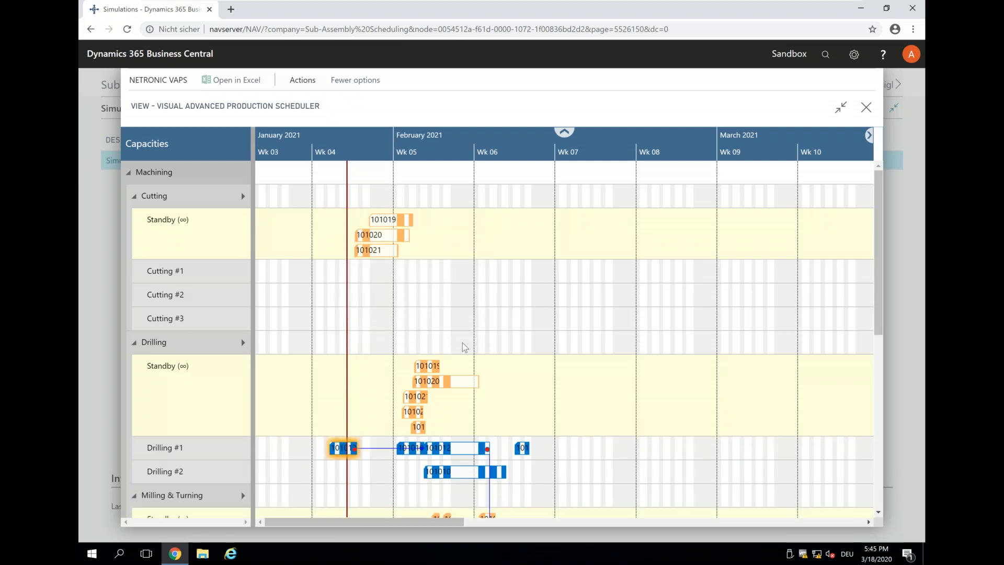
scroll(464, 346, "down", 3)
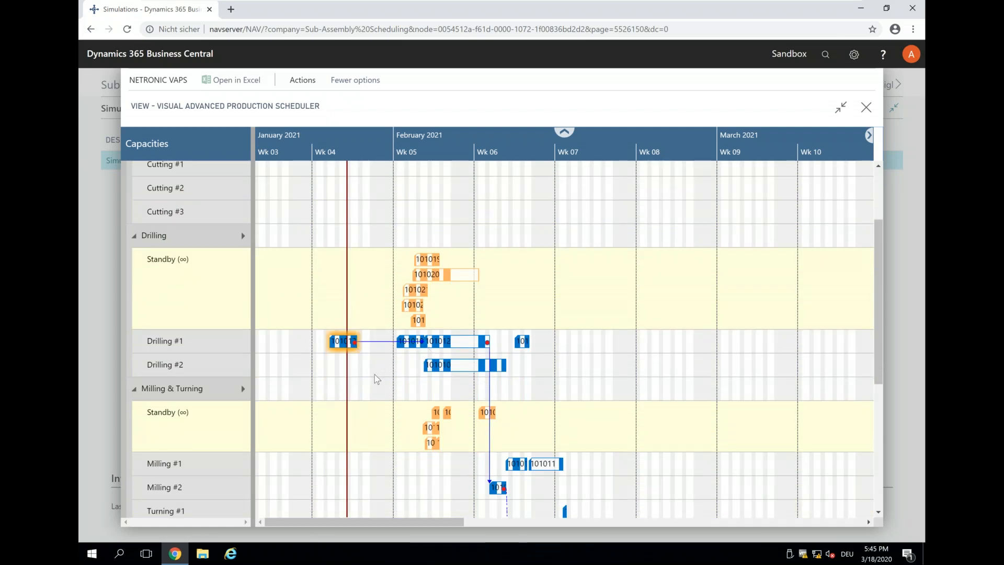
scroll(377, 380, "up", 3)
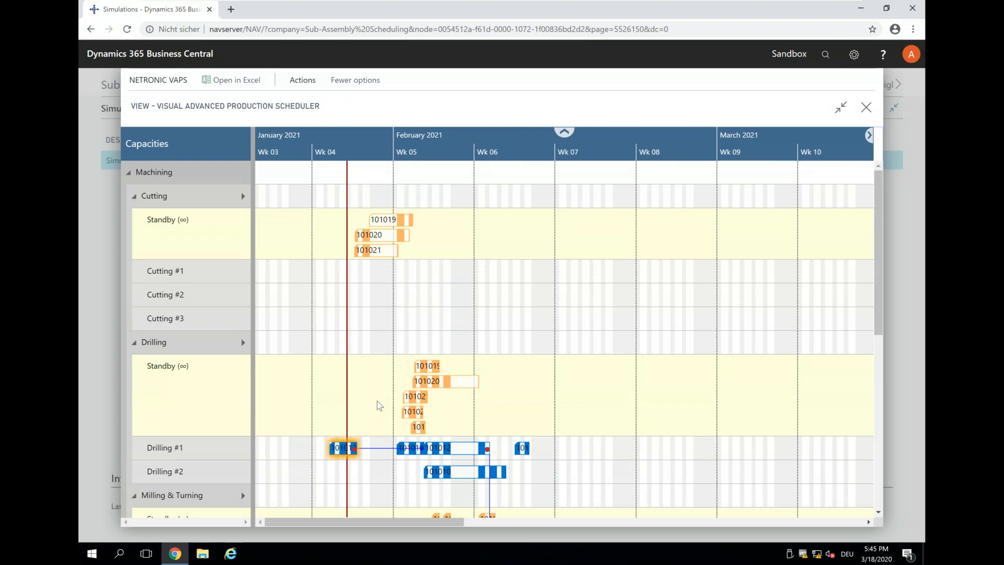
scroll(380, 406, "down", 4)
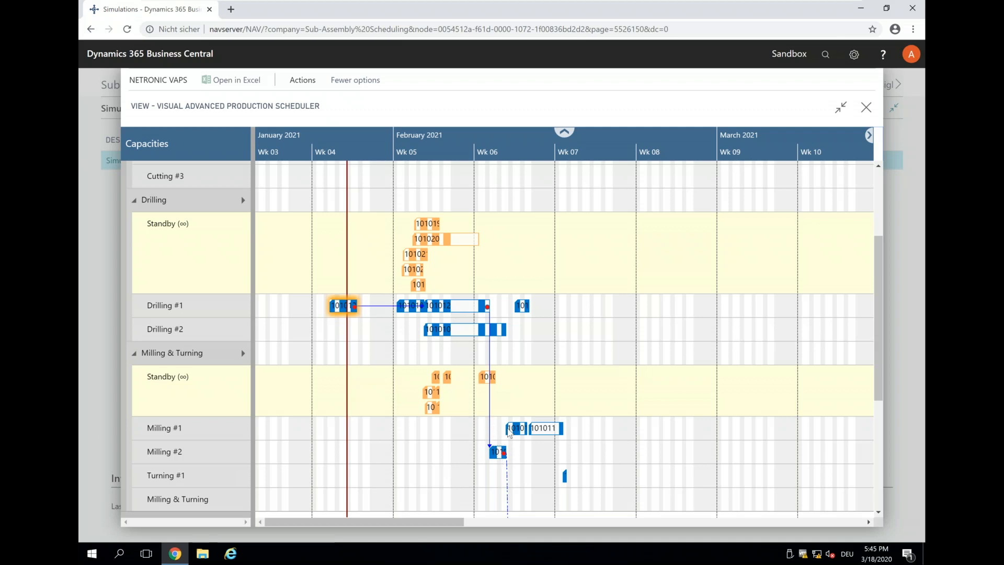
scroll(510, 429, "down", 5)
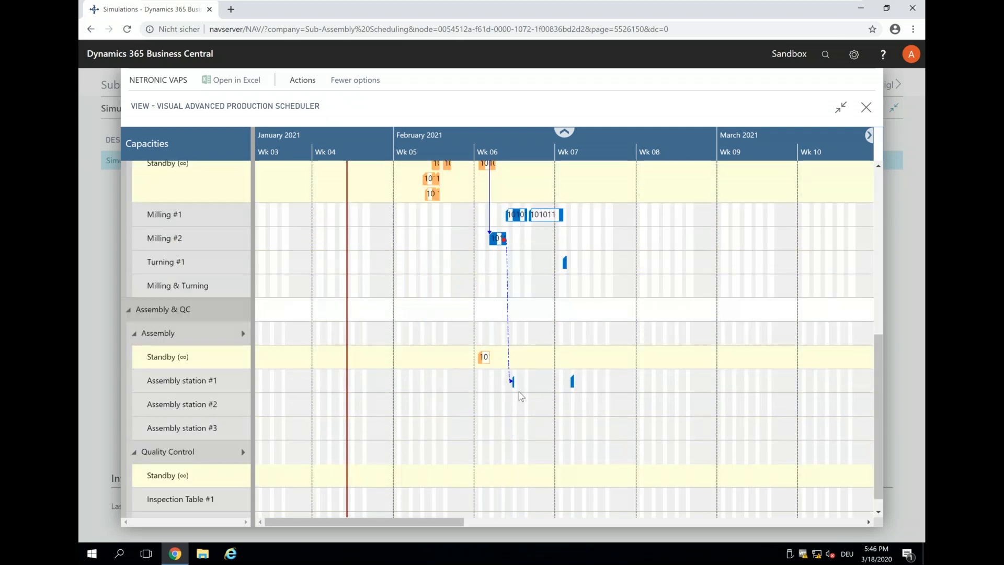
scroll(521, 396, "up", 7)
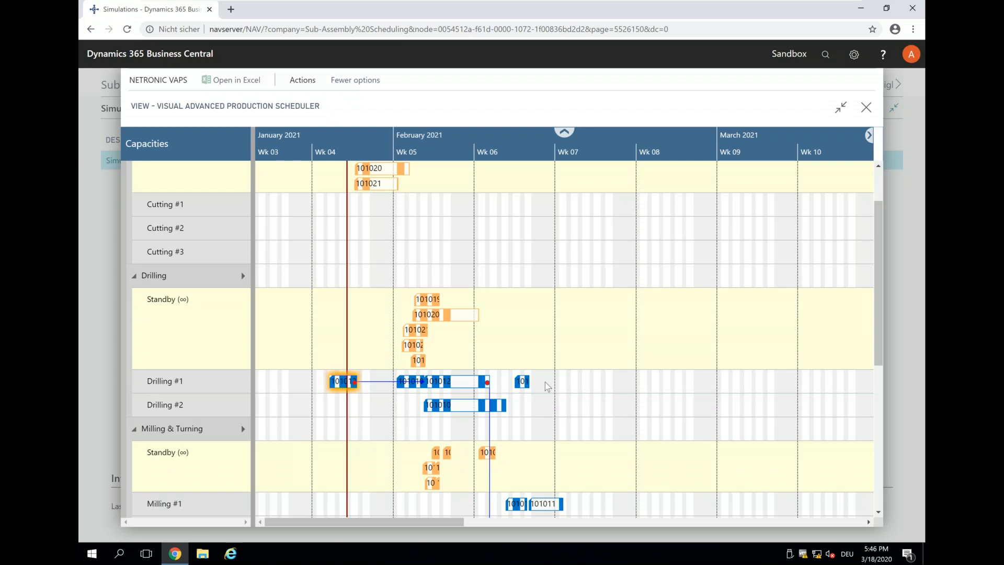
scroll(547, 386, "down", 6)
scroll(538, 386, "down", 3)
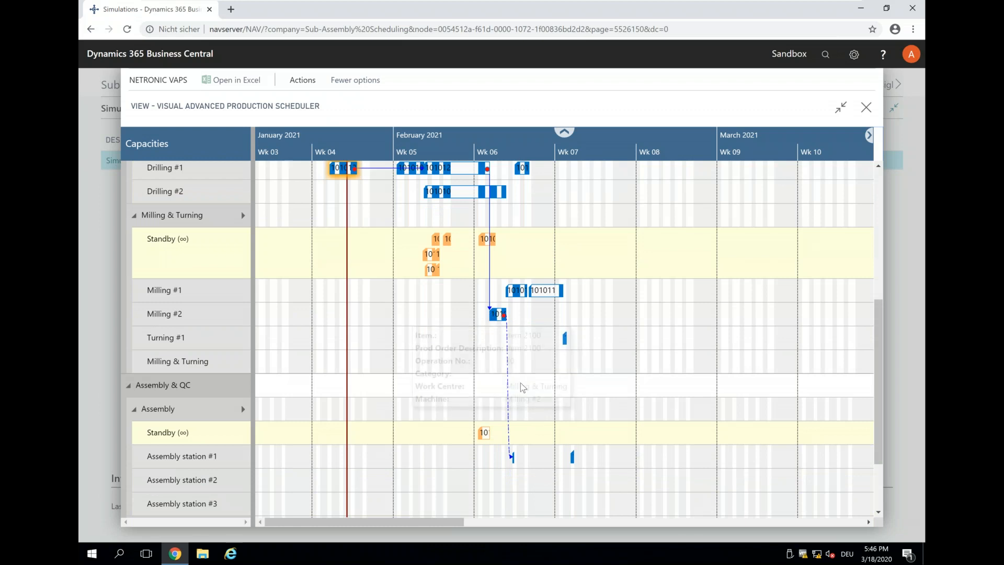
scroll(531, 418, "up", 3)
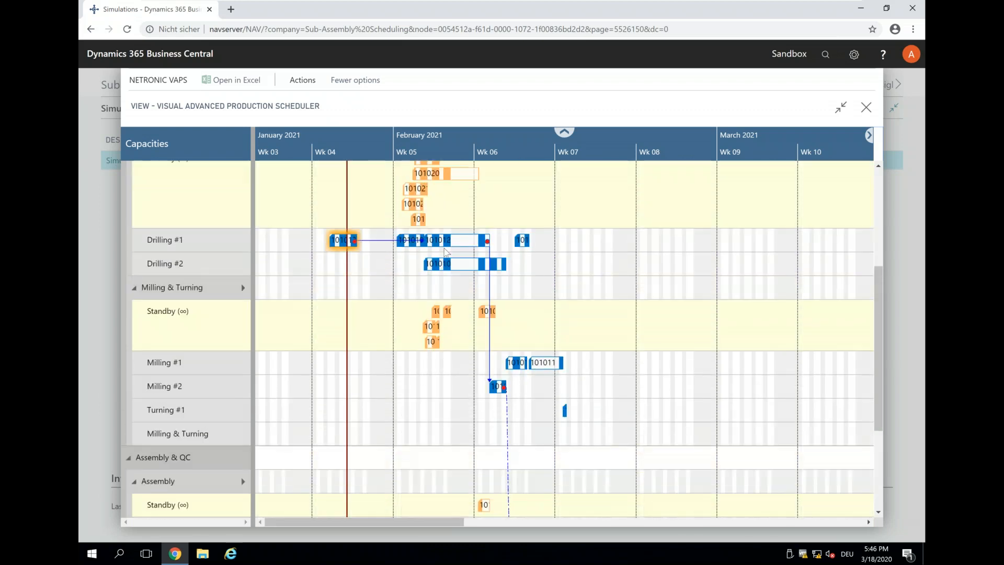
Step: Drag order 101012's Drilling #1 operation into week 07 and check its milling and assembly successors shift later
mouse_move(445, 241)
left_click_drag(485, 241, 585, 242)
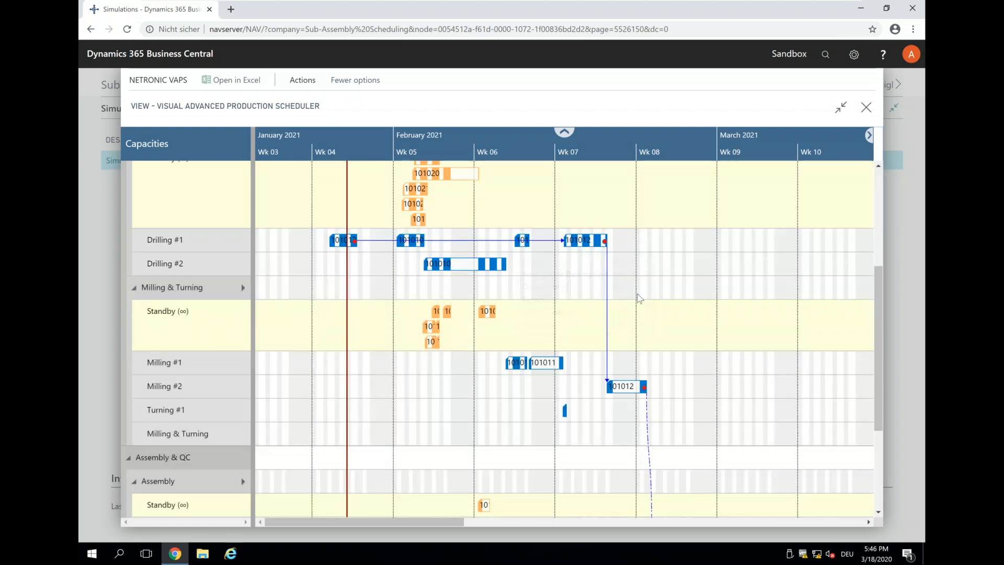
scroll(638, 267, "down", 2)
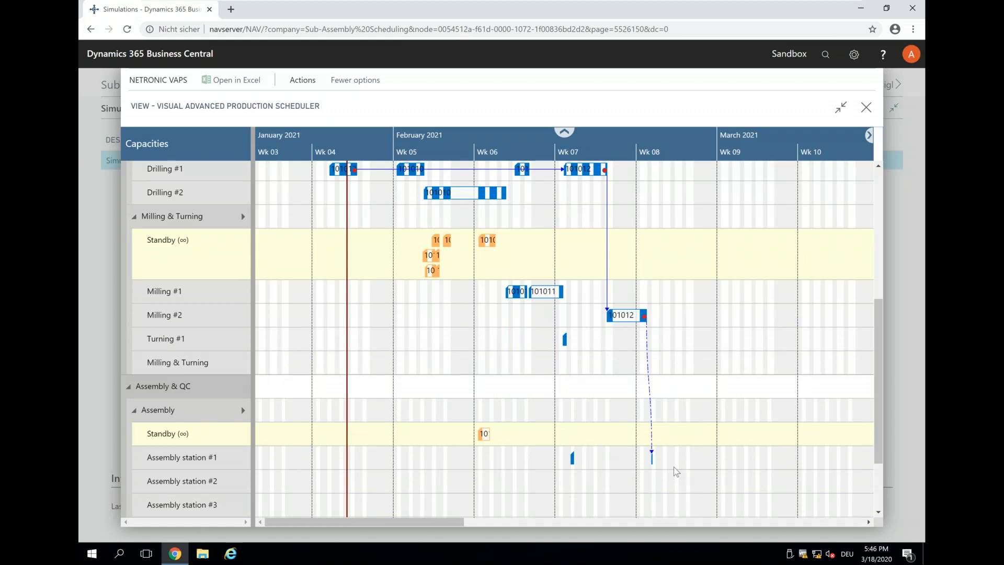
scroll(670, 468, "up", 3)
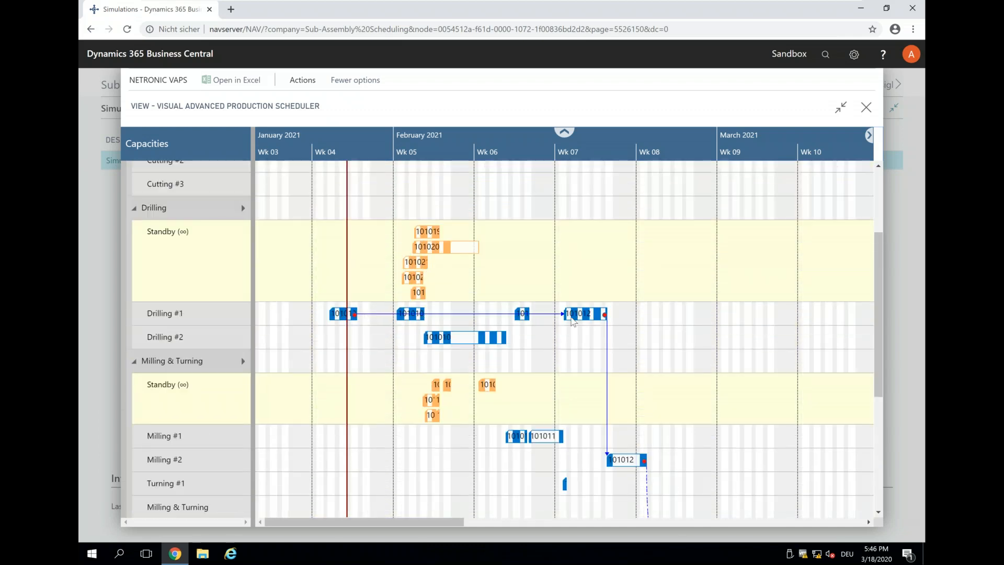
scroll(669, 425, "down", 4)
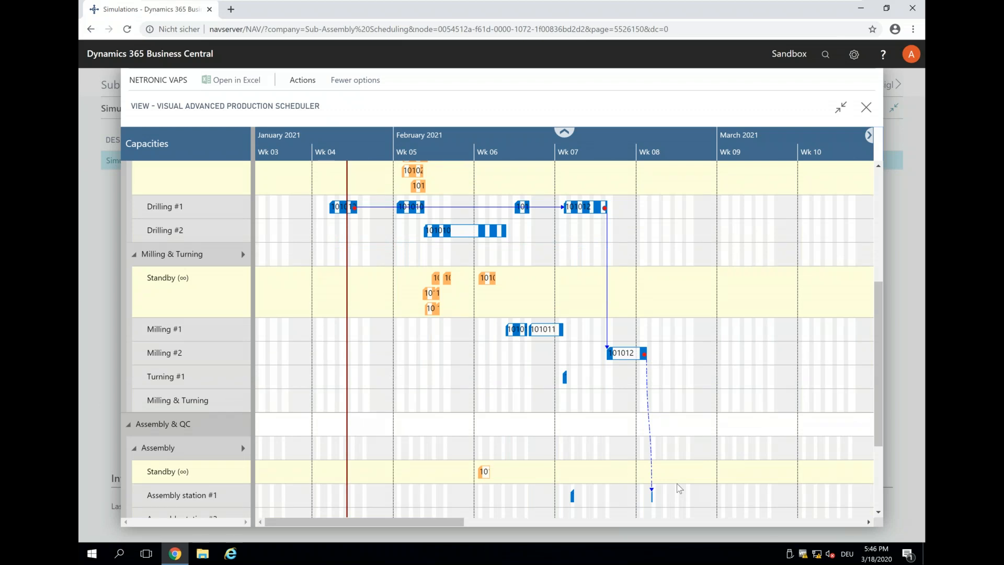
scroll(437, 402, "up", 5)
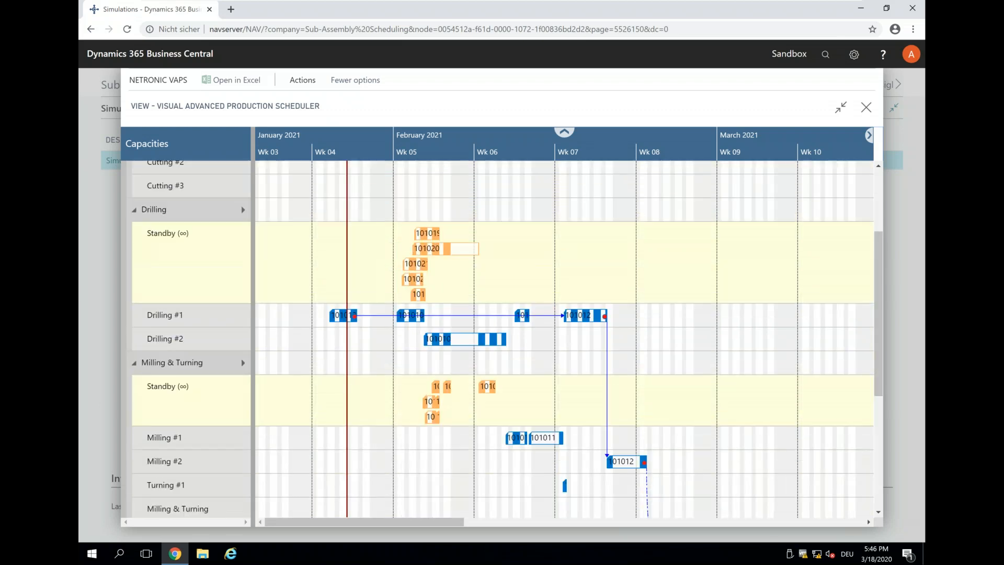
scroll(417, 156, "up", 1)
scroll(417, 156, "up", 1)
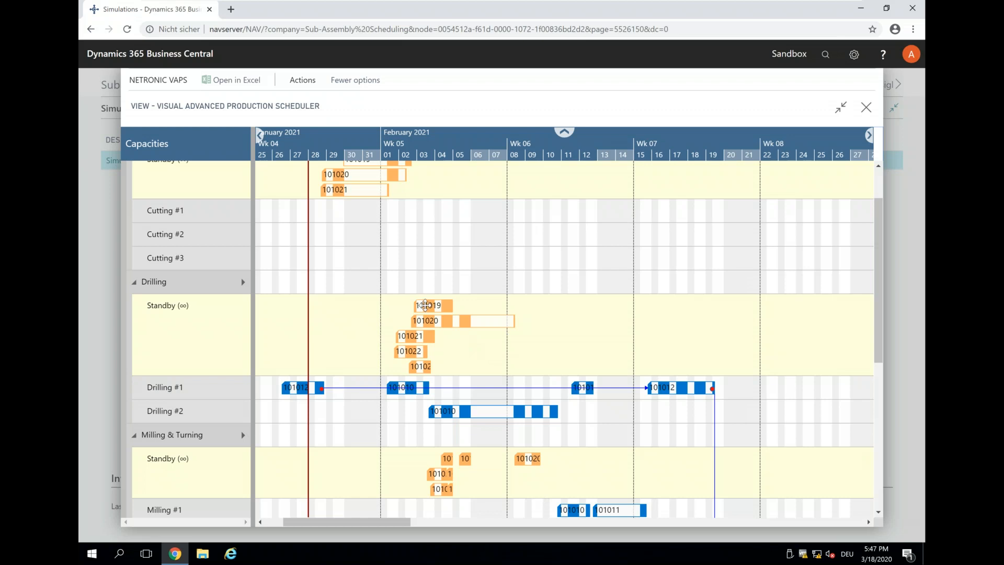
Step: Open production order 101019's card to confirm it is coloured black, then return to the scheduler
mouse_move(425, 305)
double_click(425, 305)
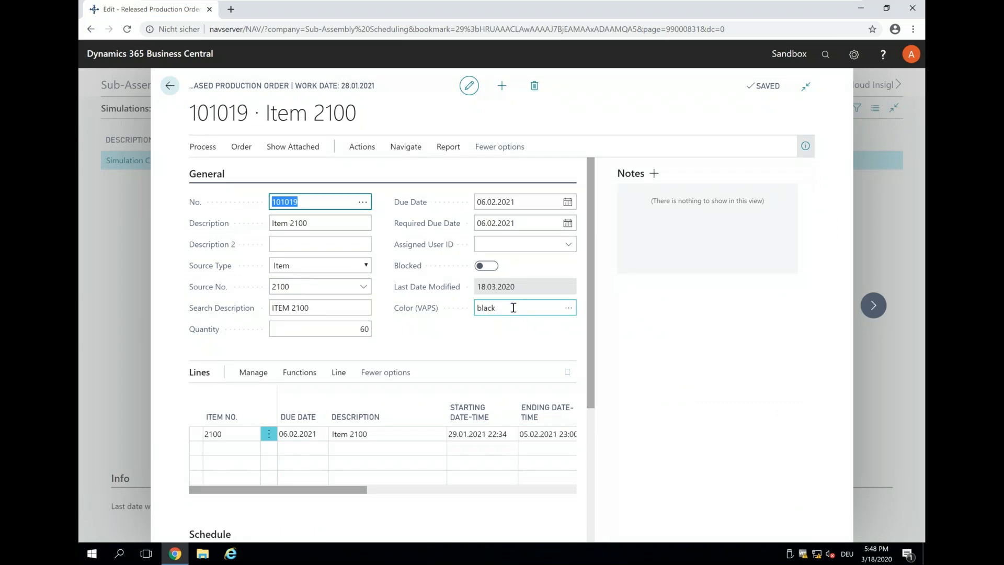
left_click(171, 92)
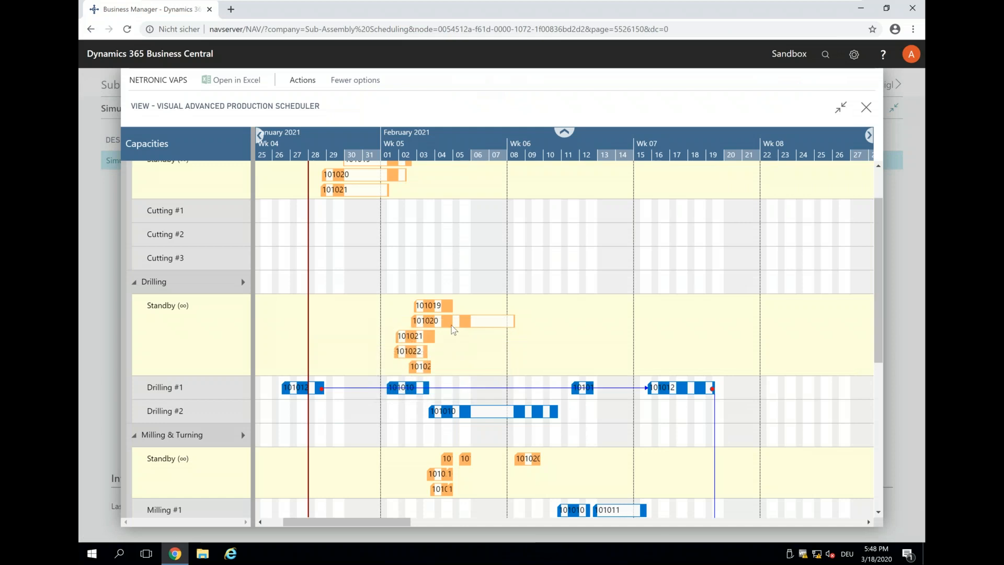
Step: Open production order 101021 (Item 2100, quantity 60) to confirm its green colour, then return to the scheduler
left_click(453, 324)
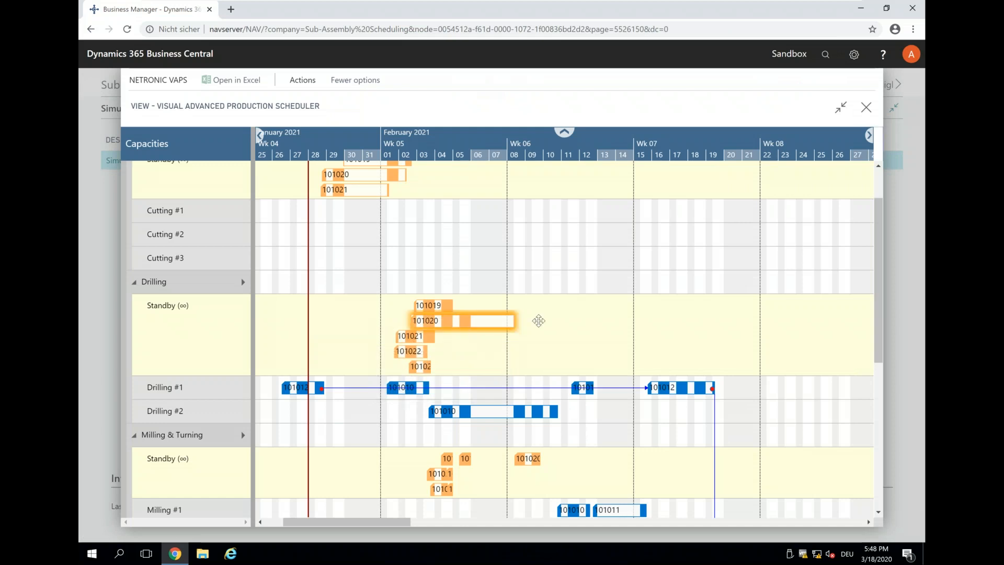
right_click(413, 337)
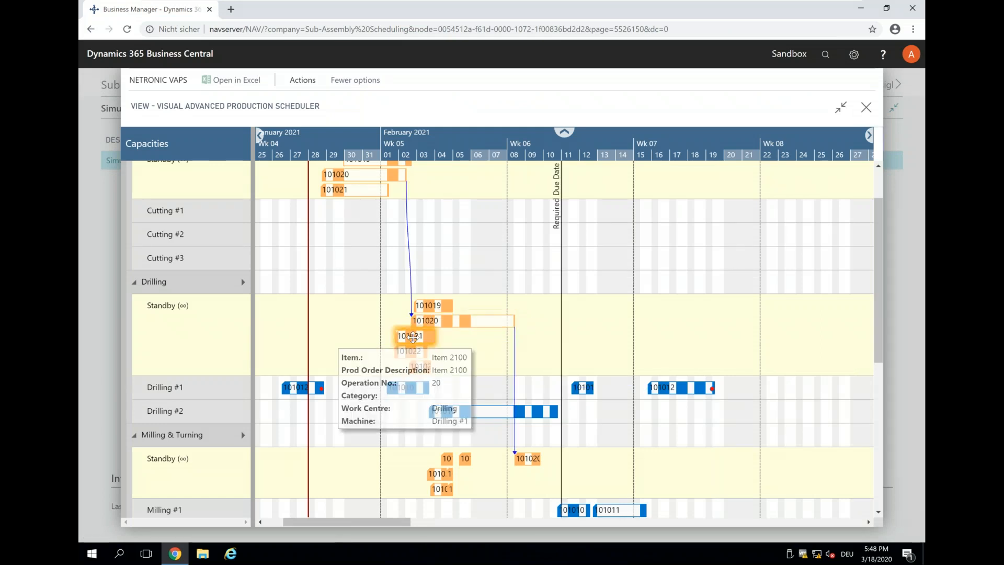
left_click(413, 335)
double_click(413, 335)
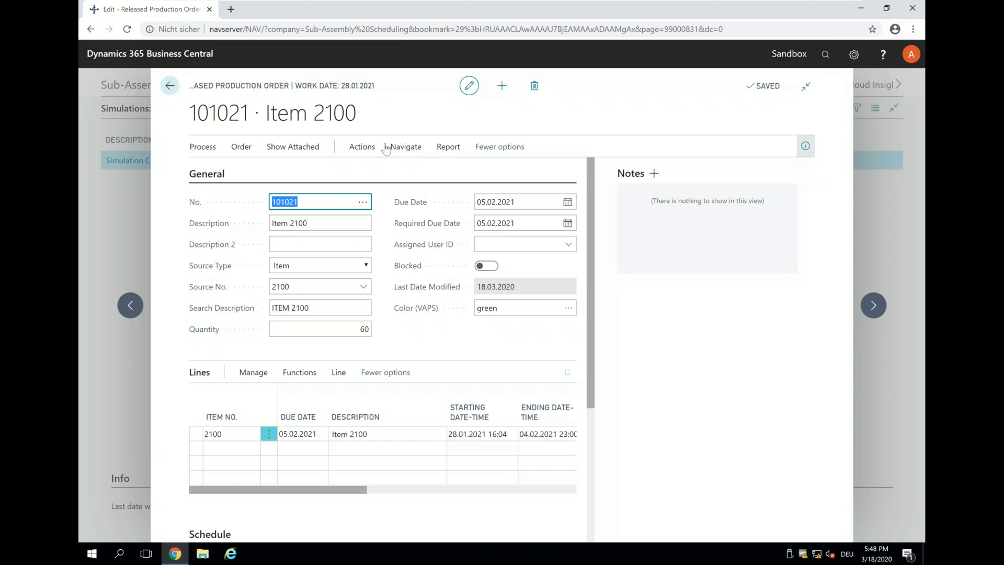
left_click(169, 85)
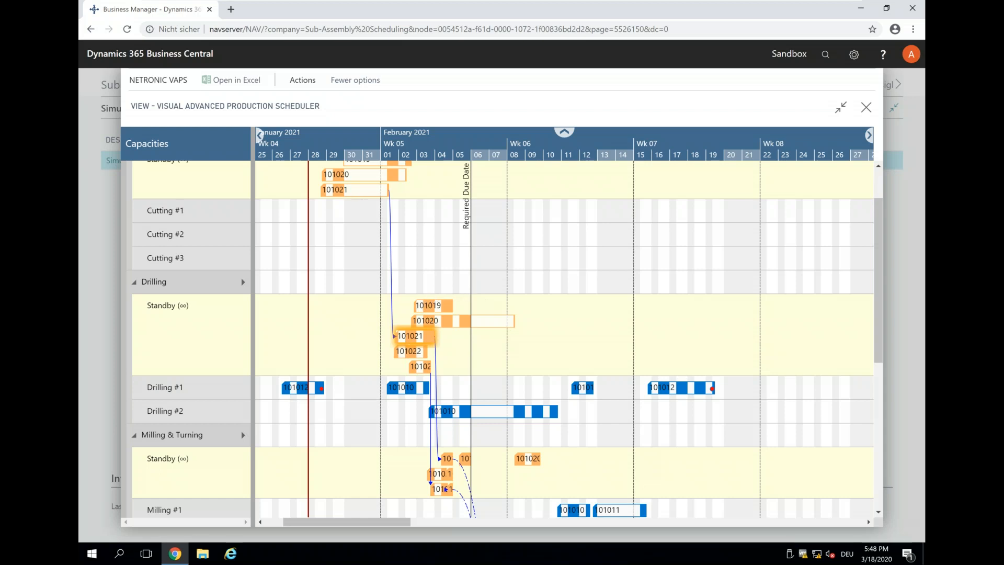
left_click(302, 82)
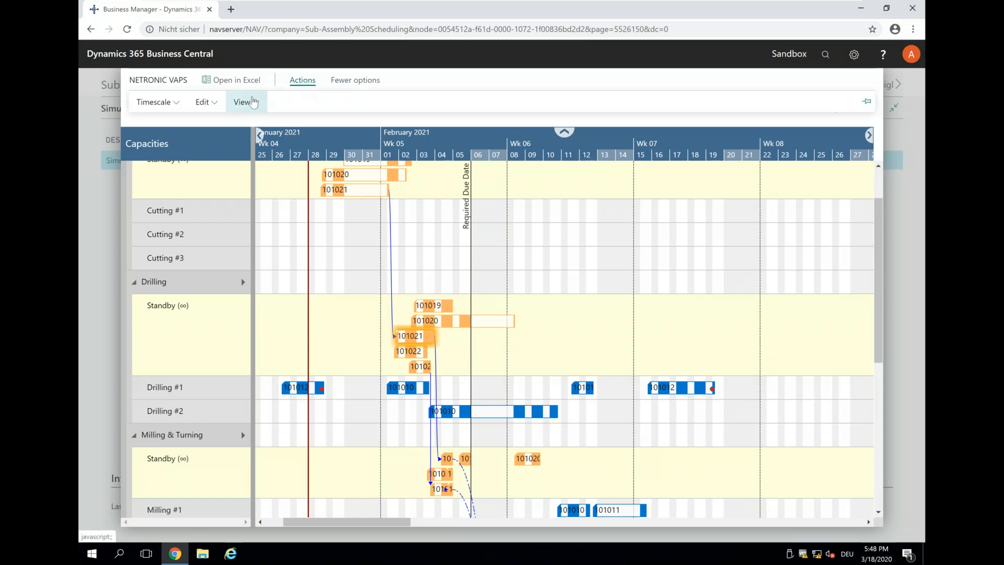
Step: Set the View Color Mode to Prod. Order View so each order's bars show their own colour
left_click(253, 102)
mouse_move(265, 166)
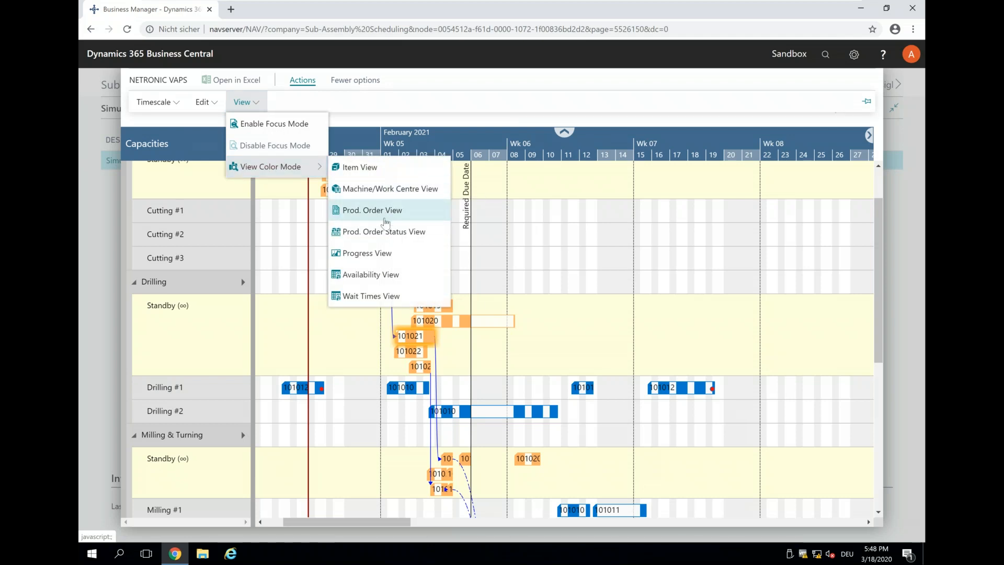
left_click(368, 218)
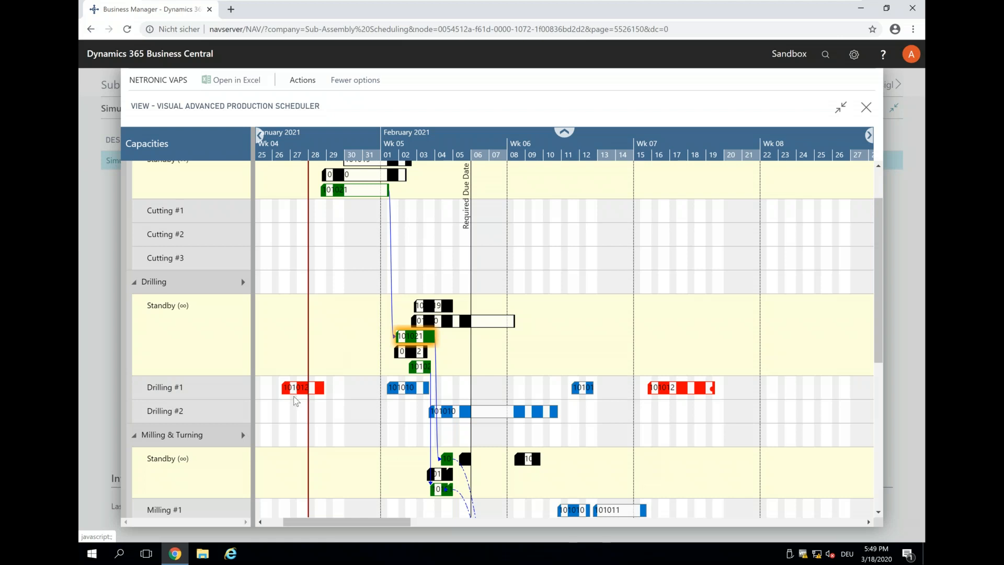
Step: Apply the standard routing to green order 101021's operation in Cutting Standby
right_click(400, 392)
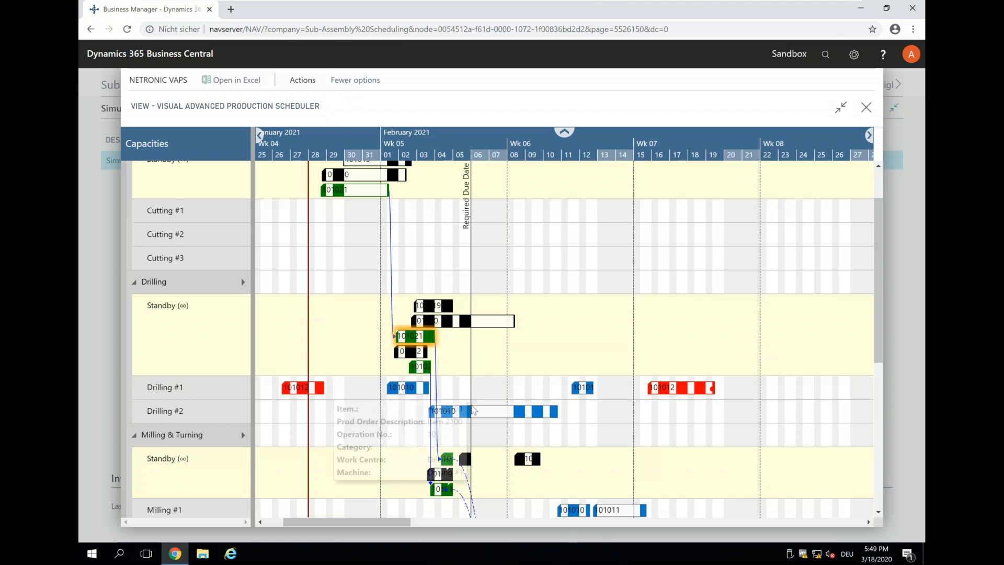
left_click(460, 455)
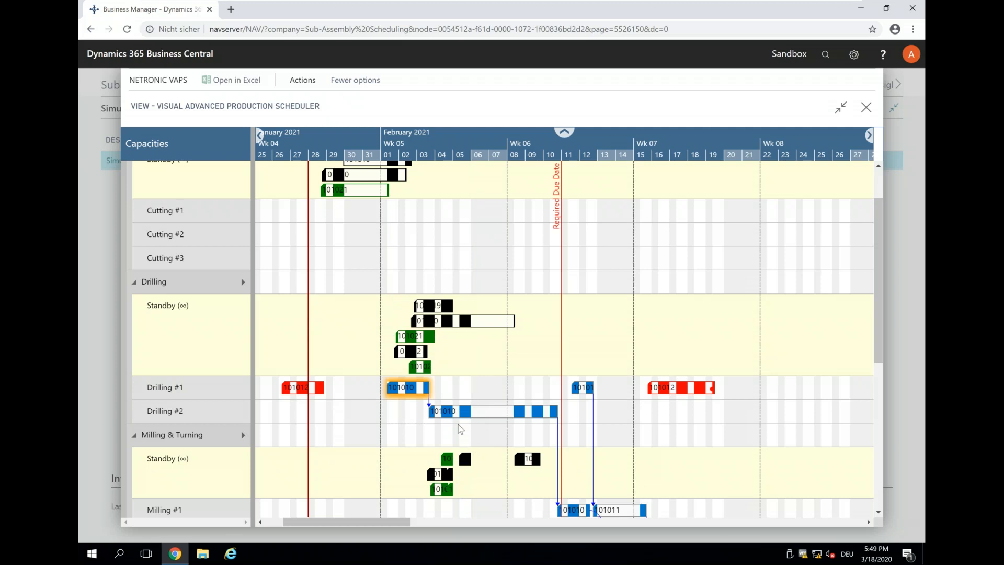
mouse_move(402, 336)
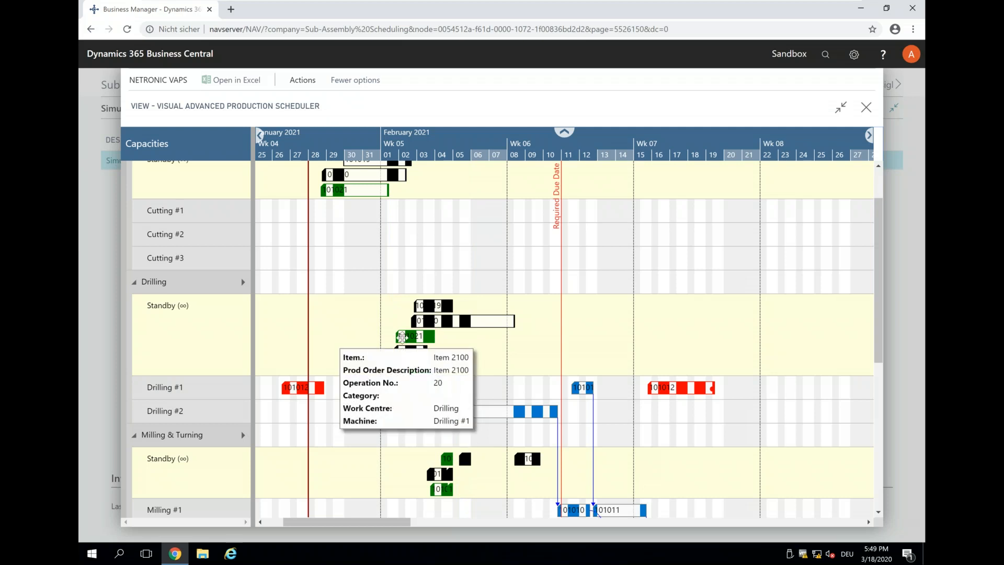
left_click(334, 188)
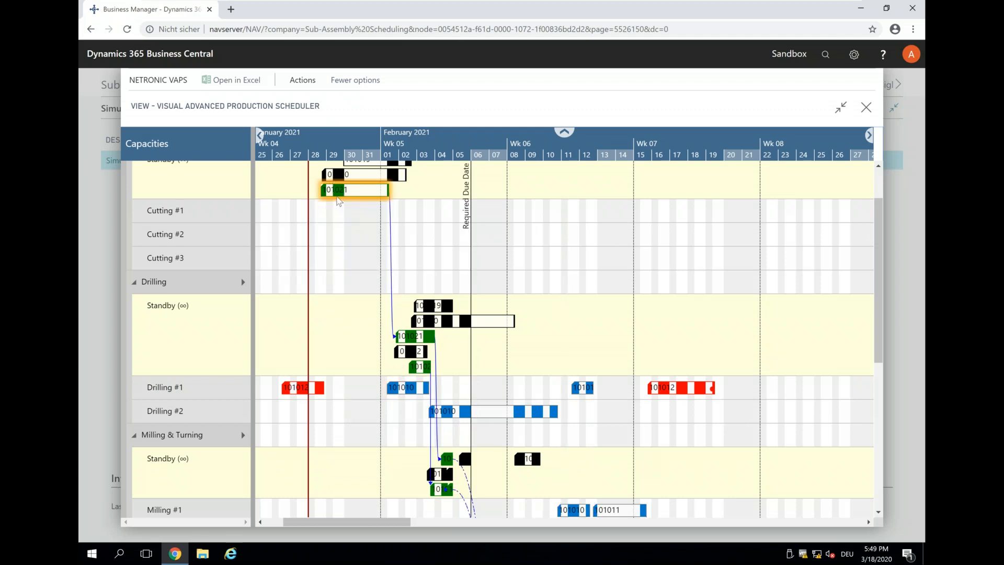
right_click(337, 198)
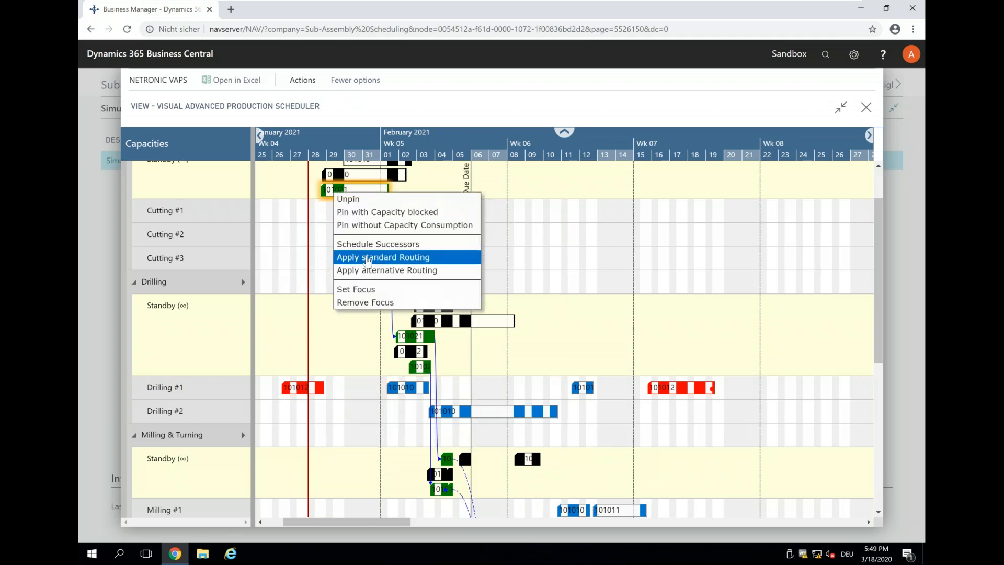
left_click(368, 258)
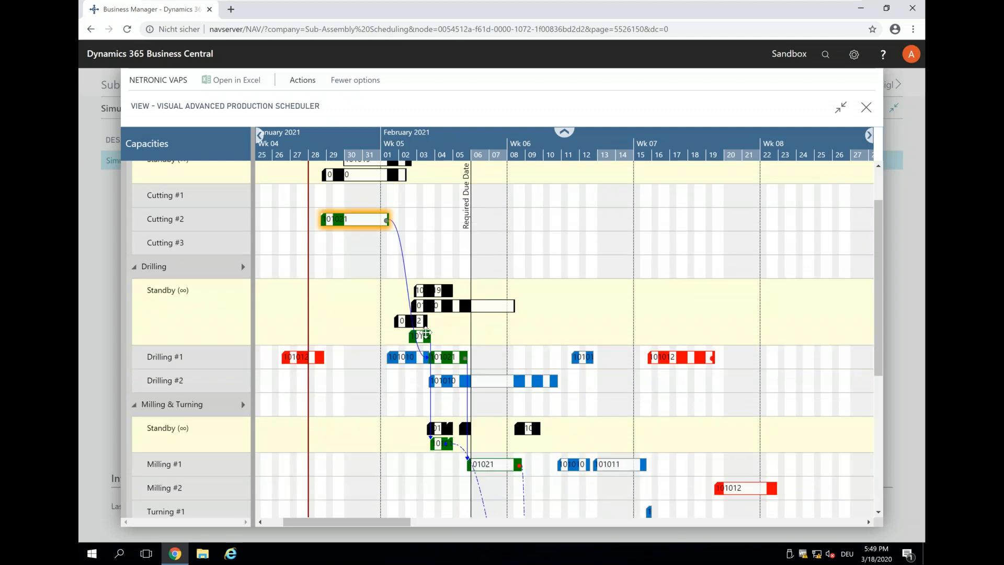
Step: Route green order 101023 off Drilling Standby onto Drilling #1 around 06–09 Feb 2021
left_click(422, 336)
right_click(422, 336)
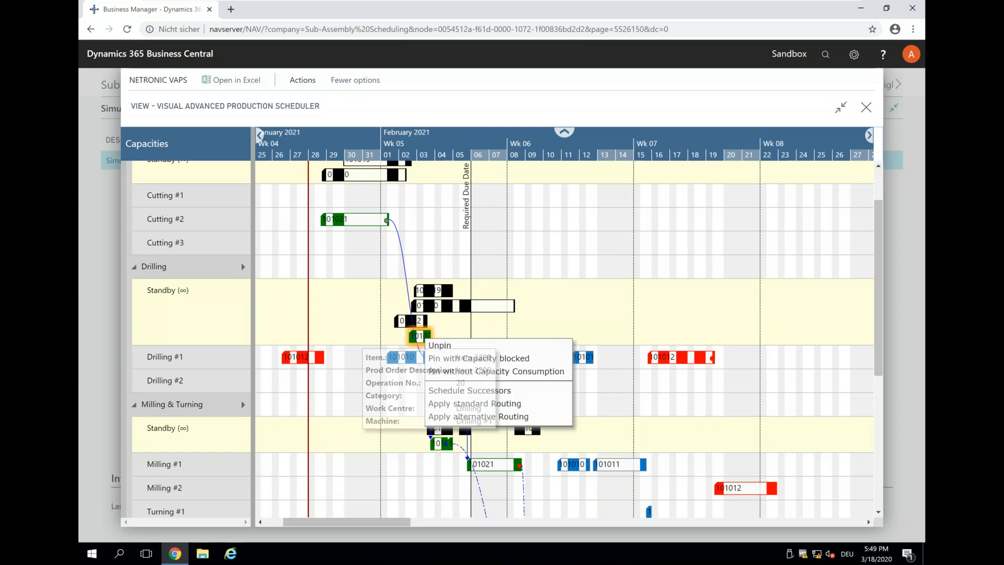
left_click(452, 415)
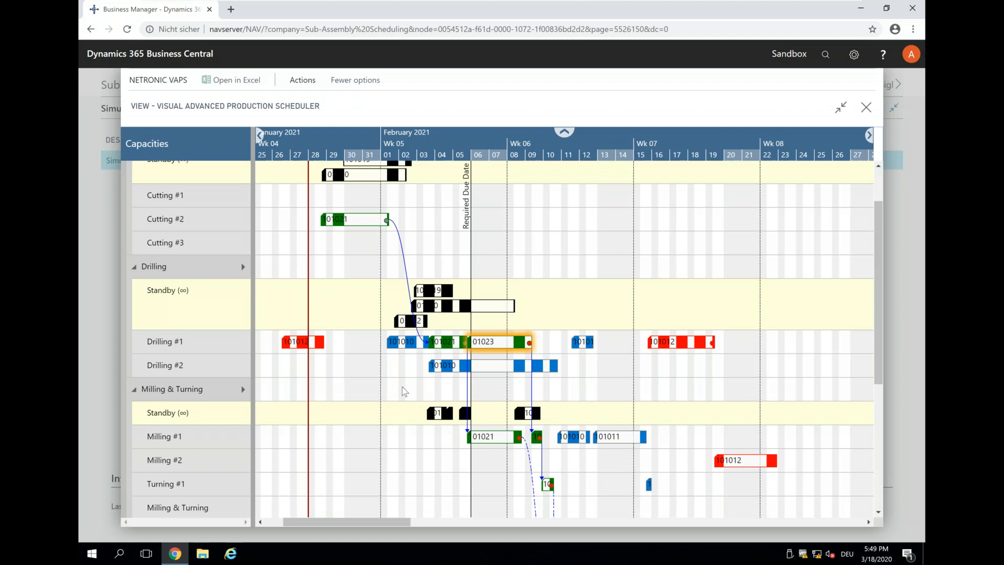
scroll(457, 384, "up", 2)
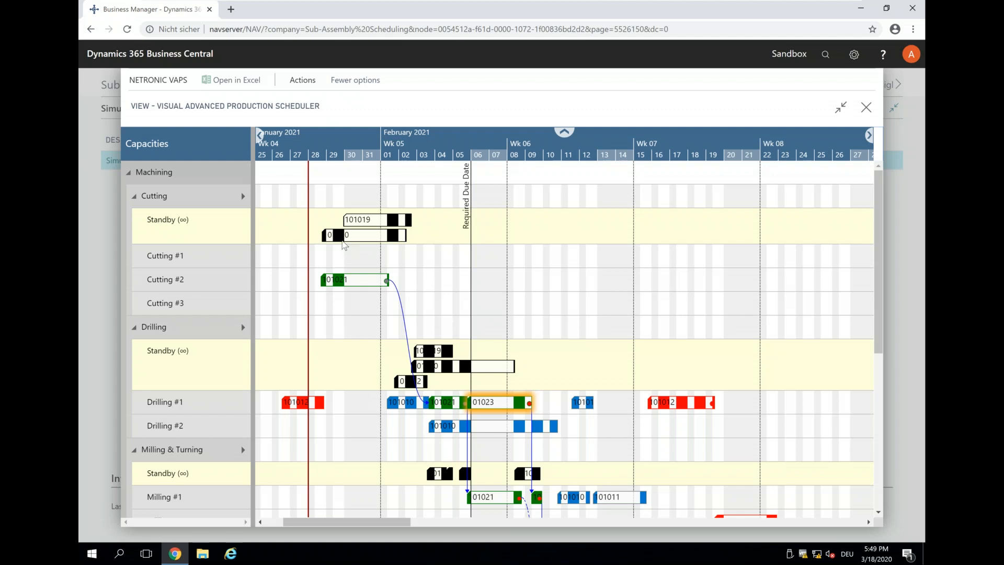
Step: Check order 101020's details, then apply the standard routing to move it onto Cutting #2
mouse_move(339, 236)
double_click(339, 235)
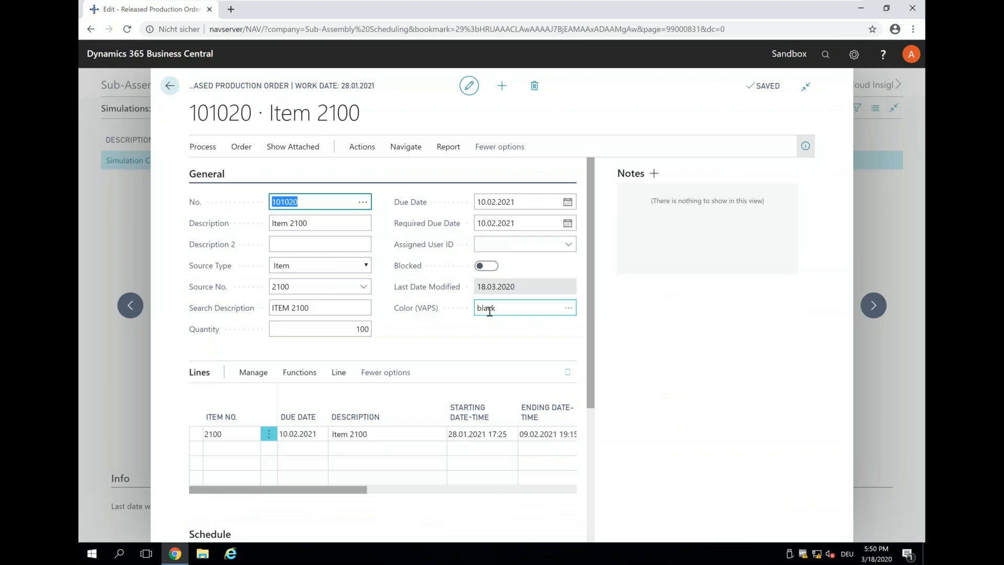
left_click(170, 86)
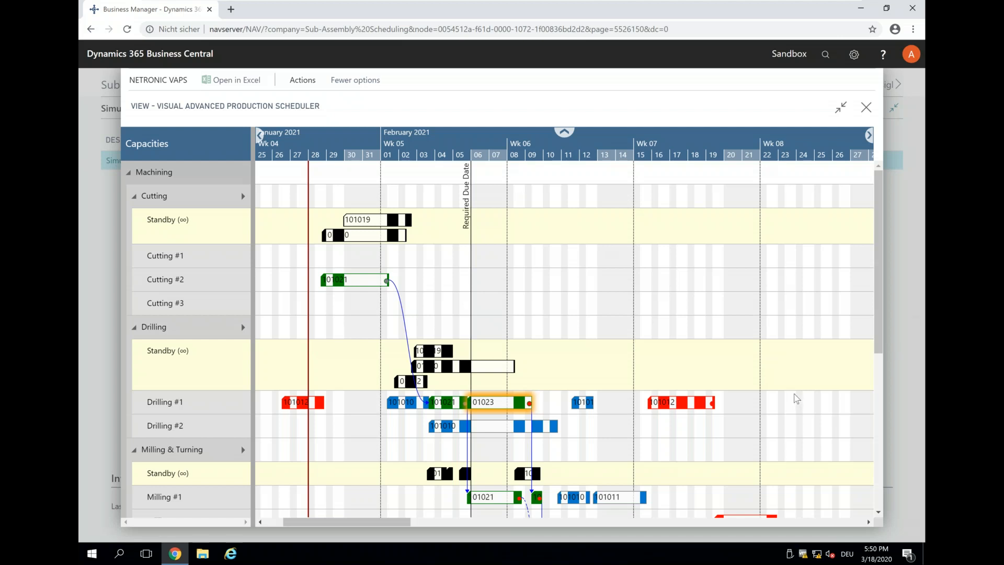
scroll(796, 399, "down", 4)
scroll(796, 399, "up", 4)
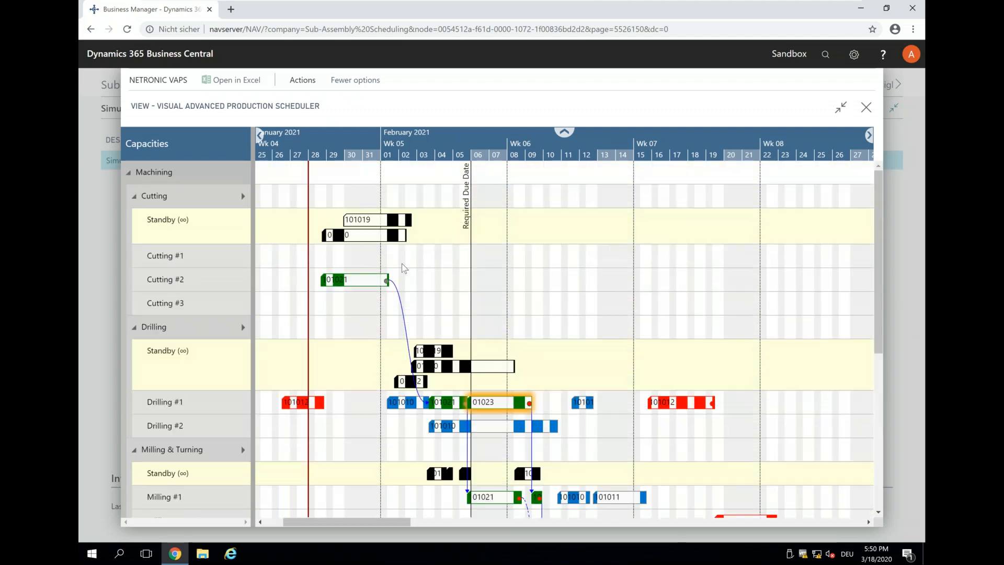
left_click(341, 236)
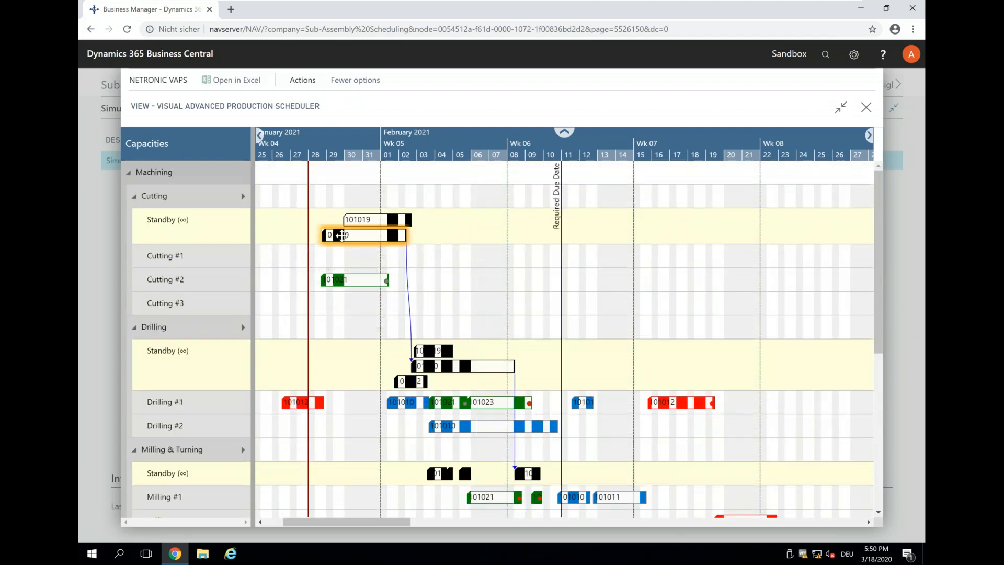
right_click(341, 235)
left_click(381, 296)
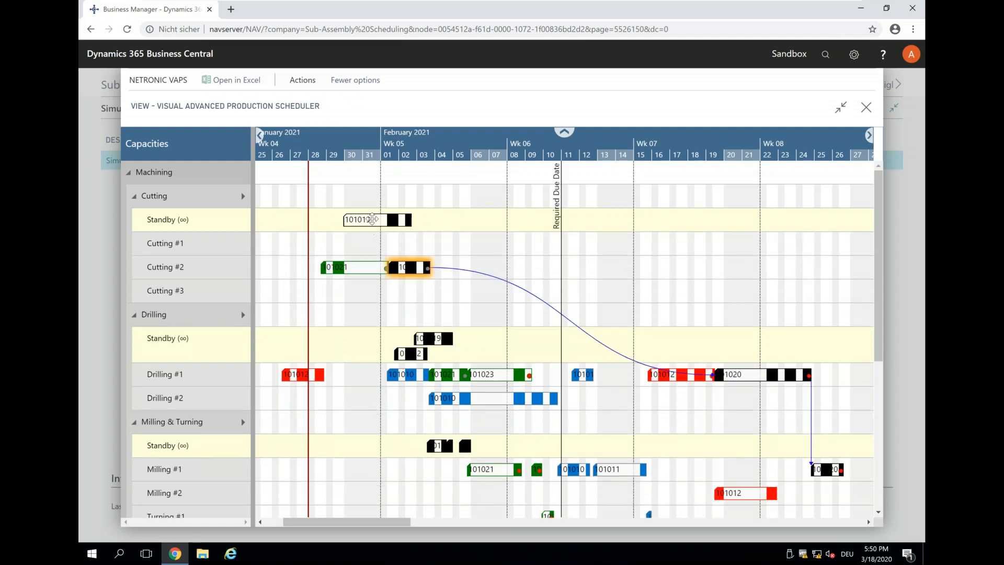
left_click(518, 217)
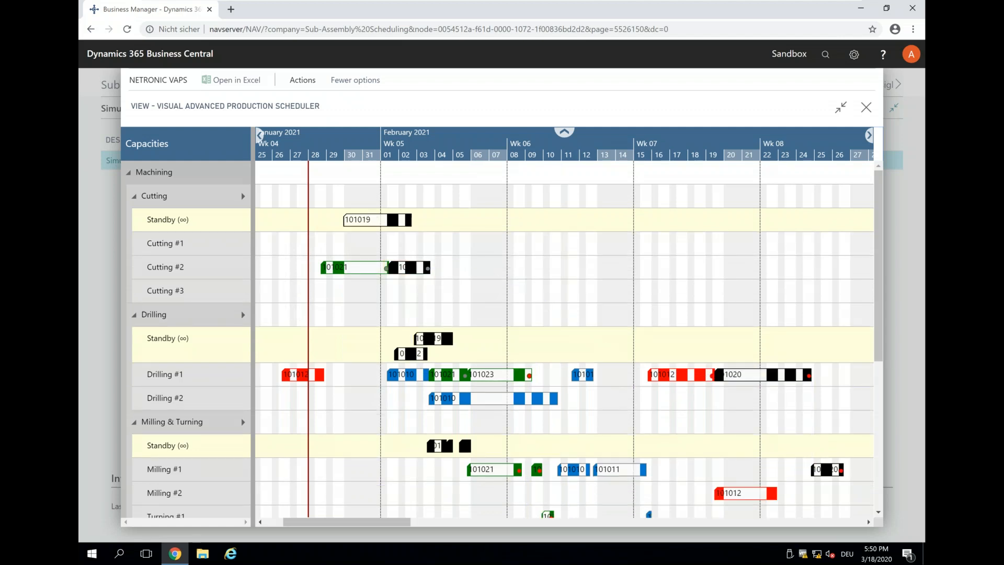
Step: Move order 101019 onto Cutting #2 with the standard routing, undoing an alternative-routing attempt first
left_click(372, 221)
right_click(372, 220)
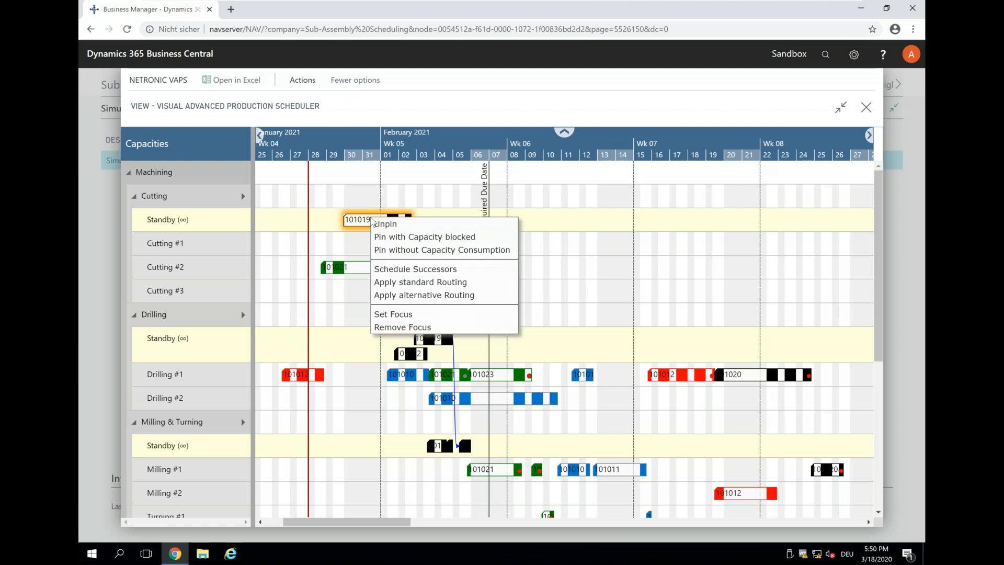
left_click(418, 295)
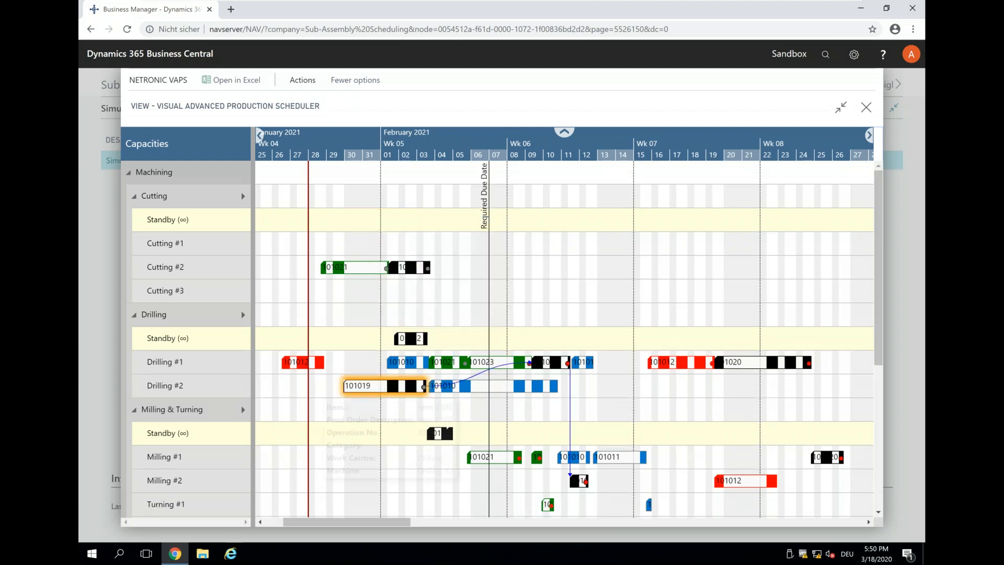
left_click(302, 80)
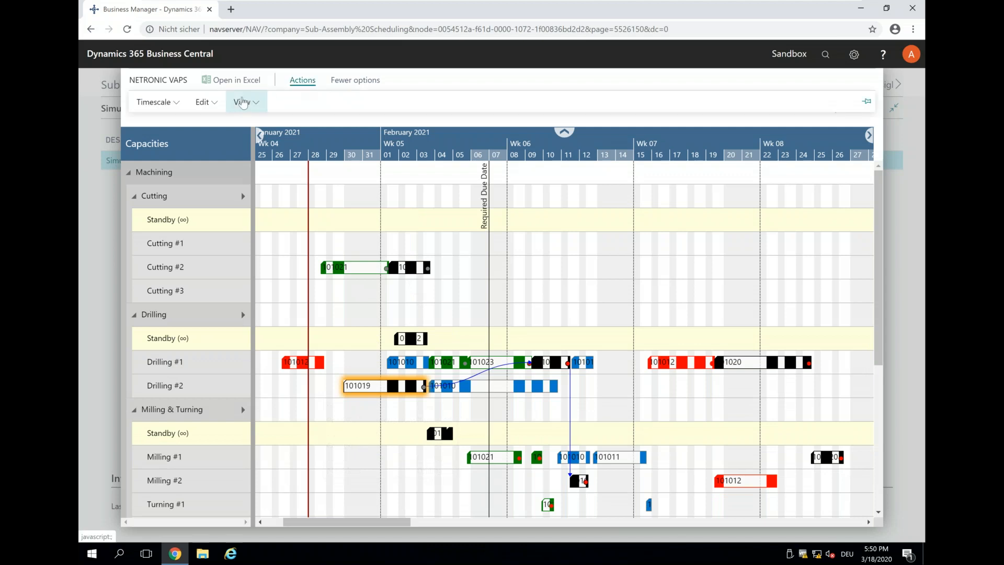
left_click(211, 105)
left_click(214, 123)
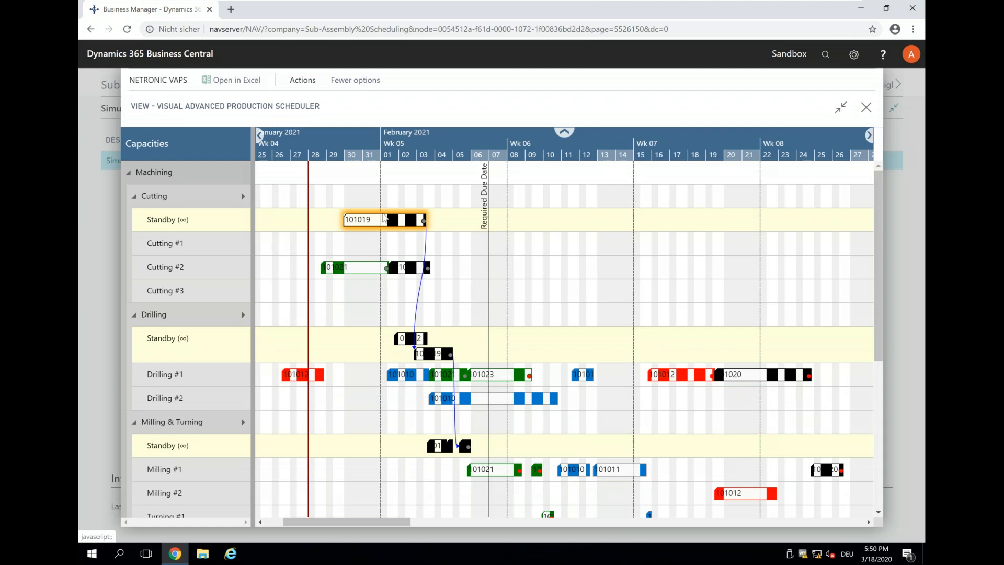
right_click(393, 219)
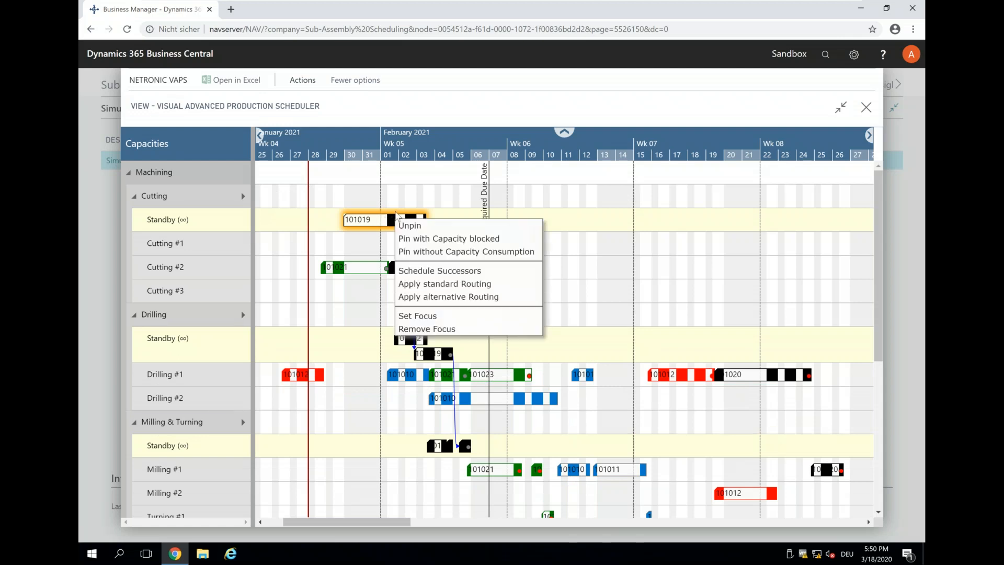
left_click(424, 283)
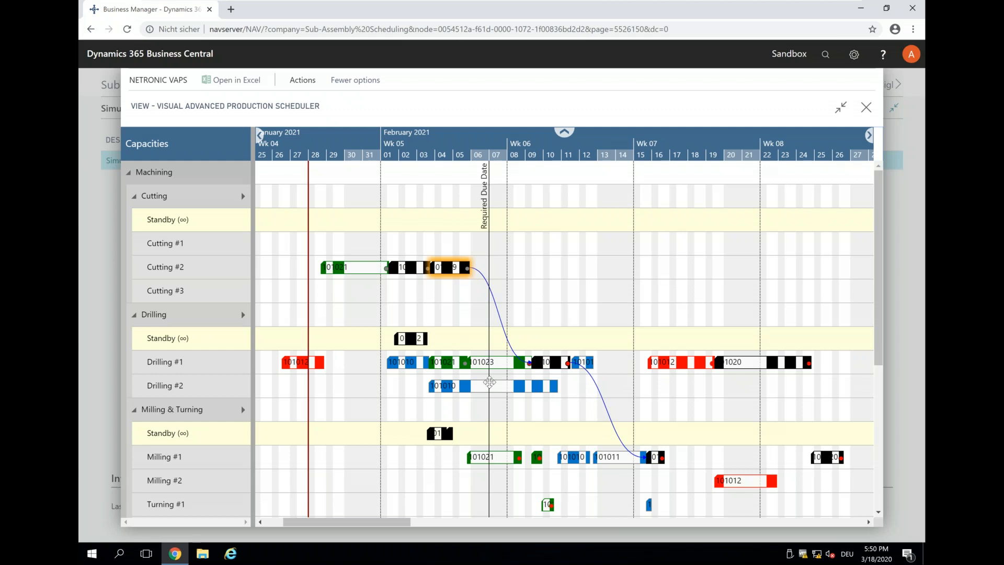
Step: Apply the alternative routing to the last Drilling Standby order, placing it on Drilling #2 around 11–14 Feb 2021
left_click(411, 339)
right_click(403, 340)
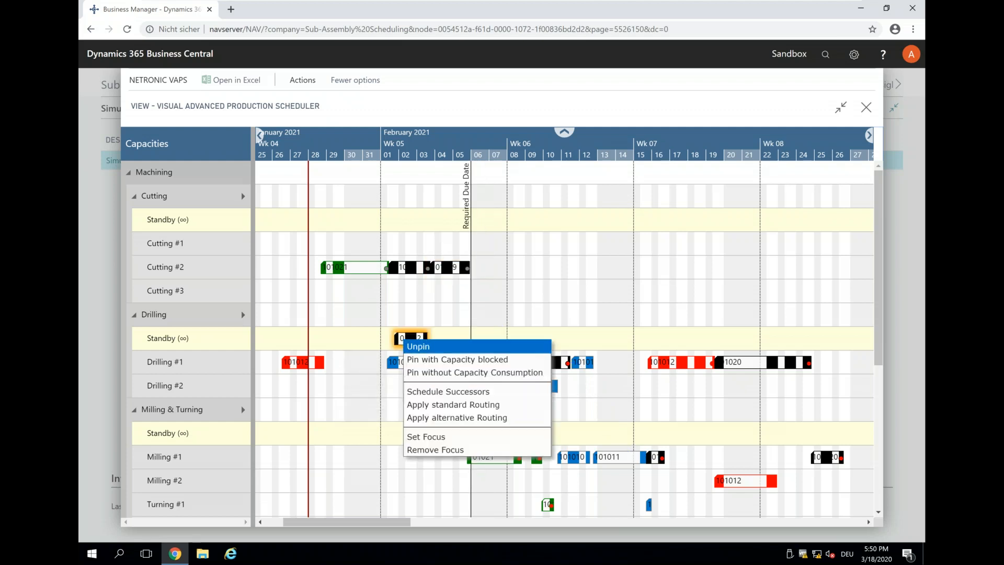
left_click(448, 418)
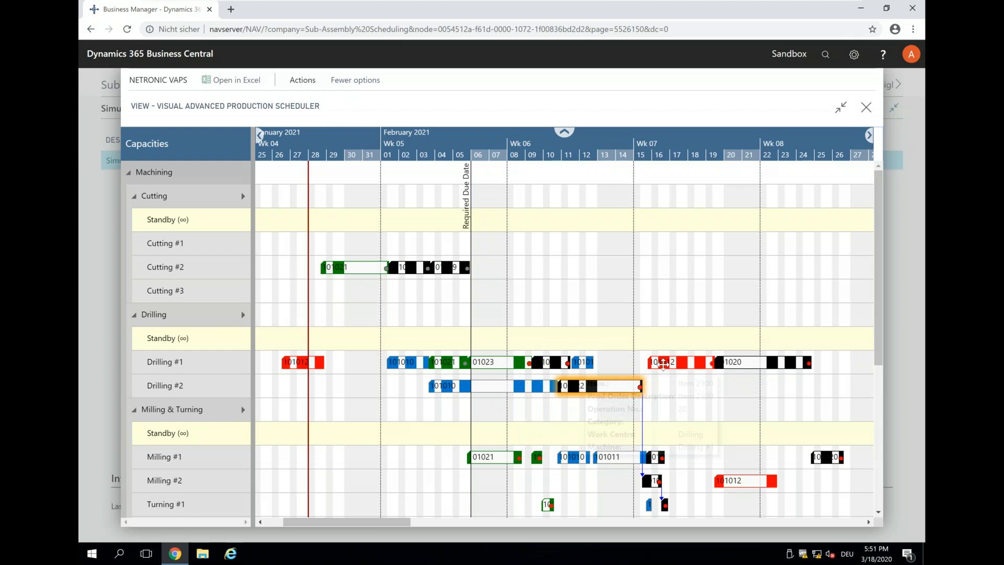
Step: On Drilling #1, move order 101012 earlier to about 9 February, then shift 101011 earlier
left_click(647, 366)
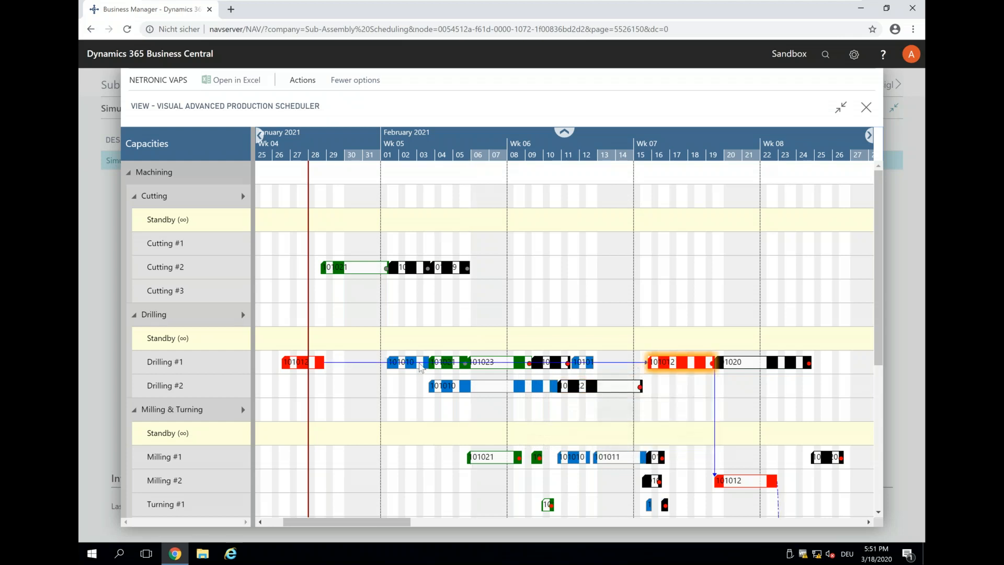
left_click(588, 370)
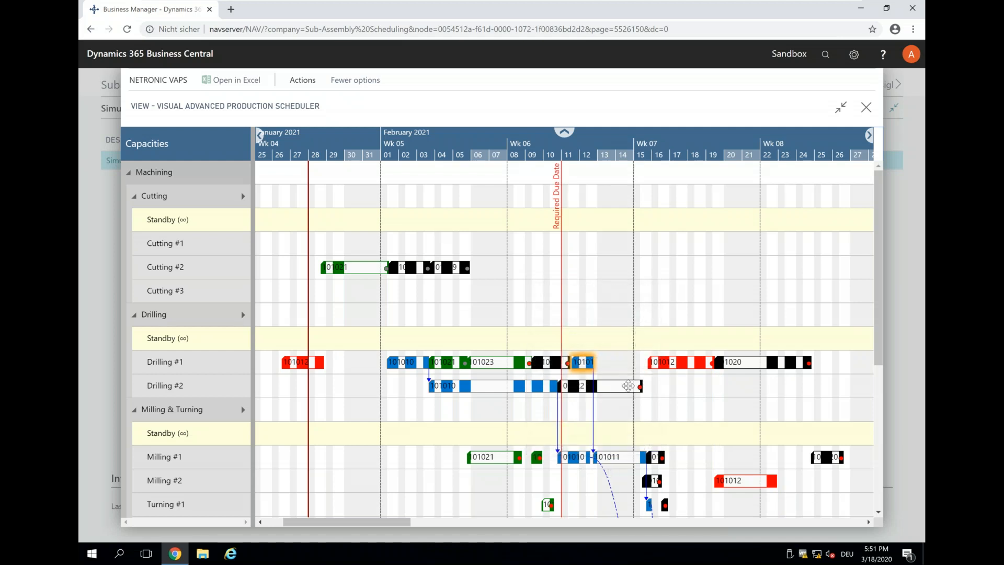
left_click(664, 362)
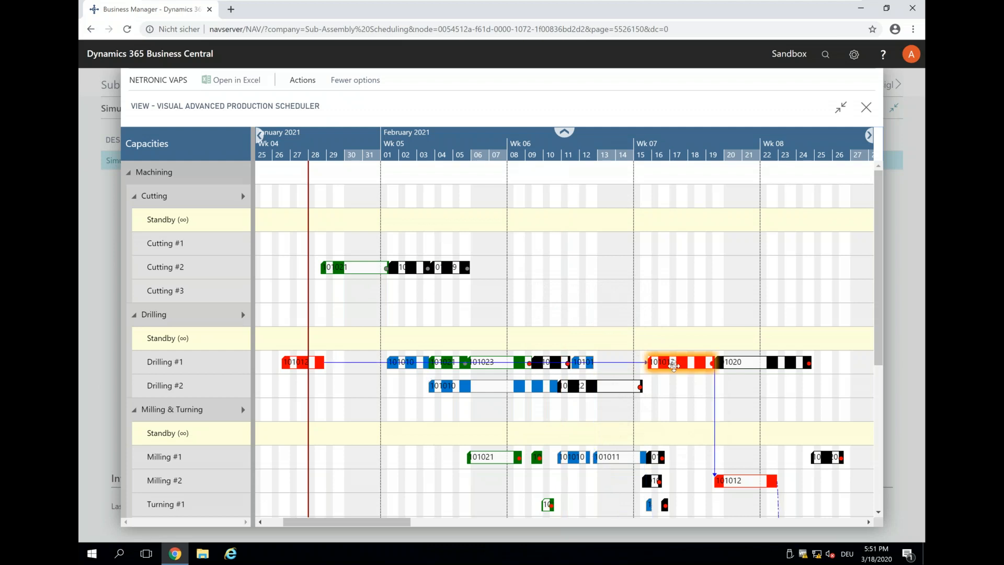
left_click_drag(674, 365, 542, 363)
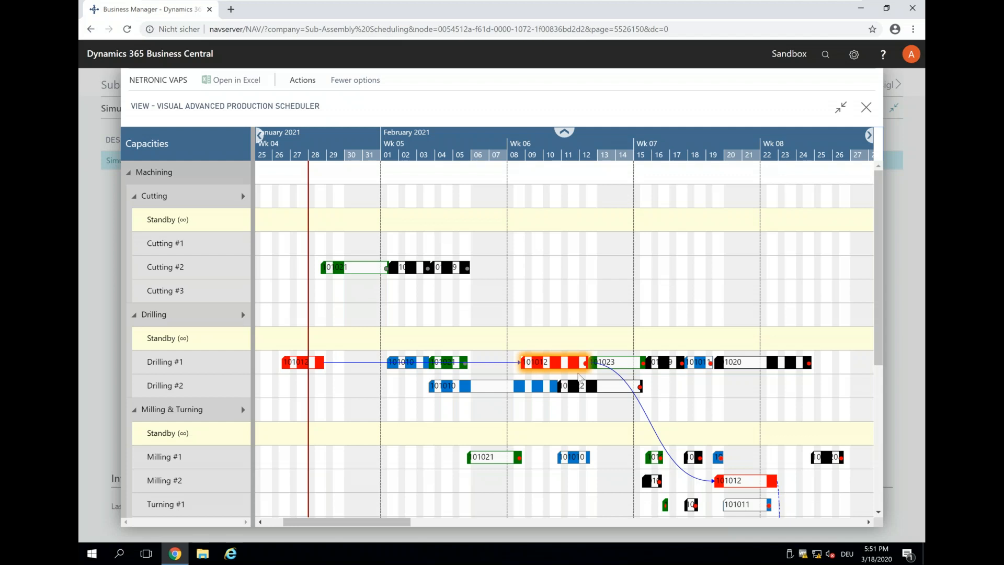
left_click(696, 361)
left_click_drag(697, 362, 659, 363)
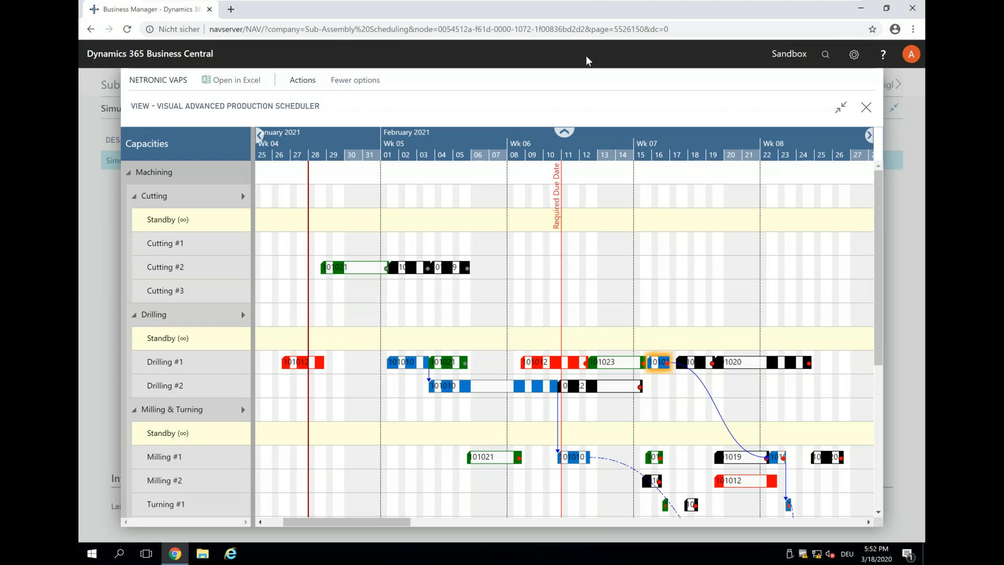
Step: Minimize the VMware session and run the PowerPoint slide show from slide 21, 'Ask me anything'
key("ctrl+alt")
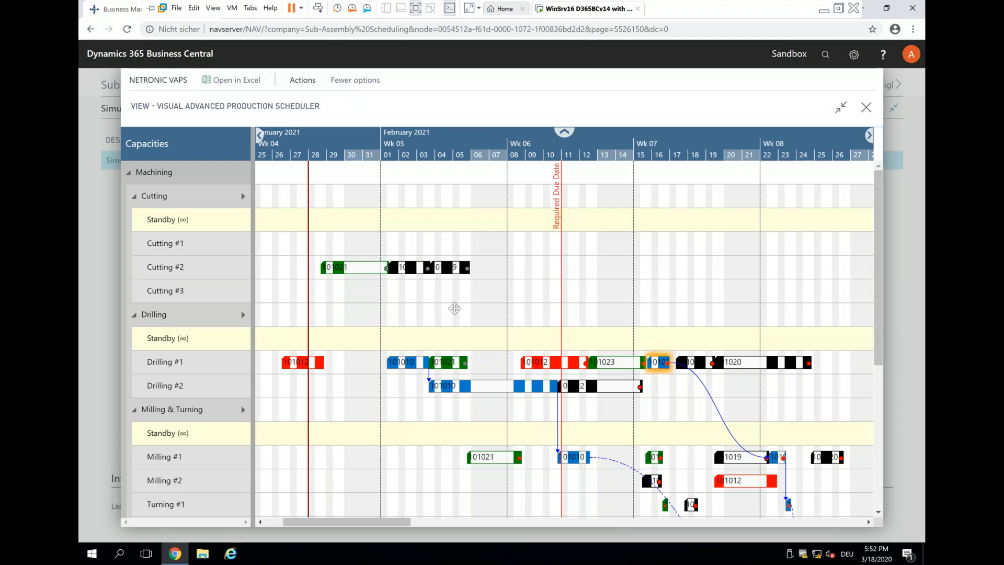
mouse_move(712, 398)
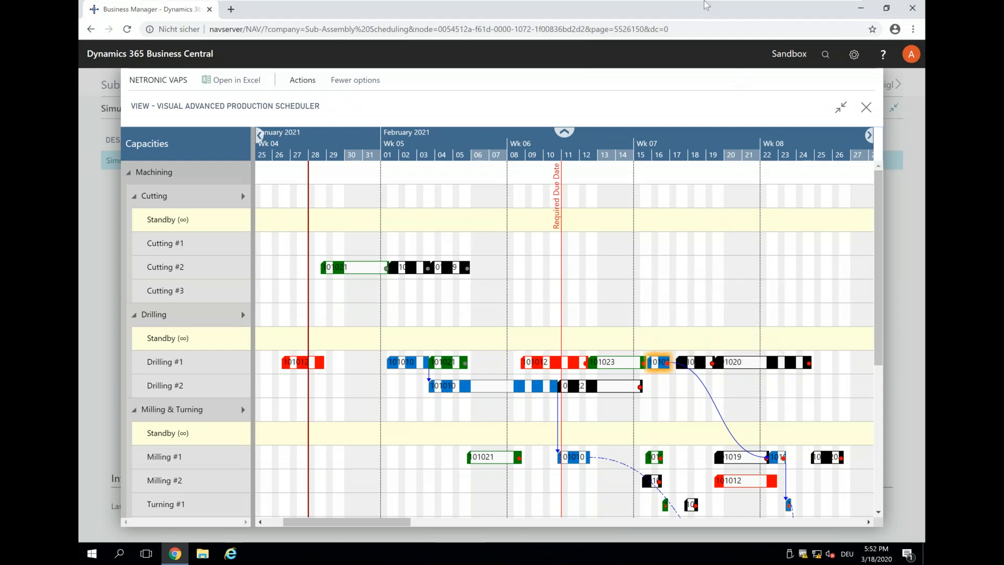
mouse_move(743, 21)
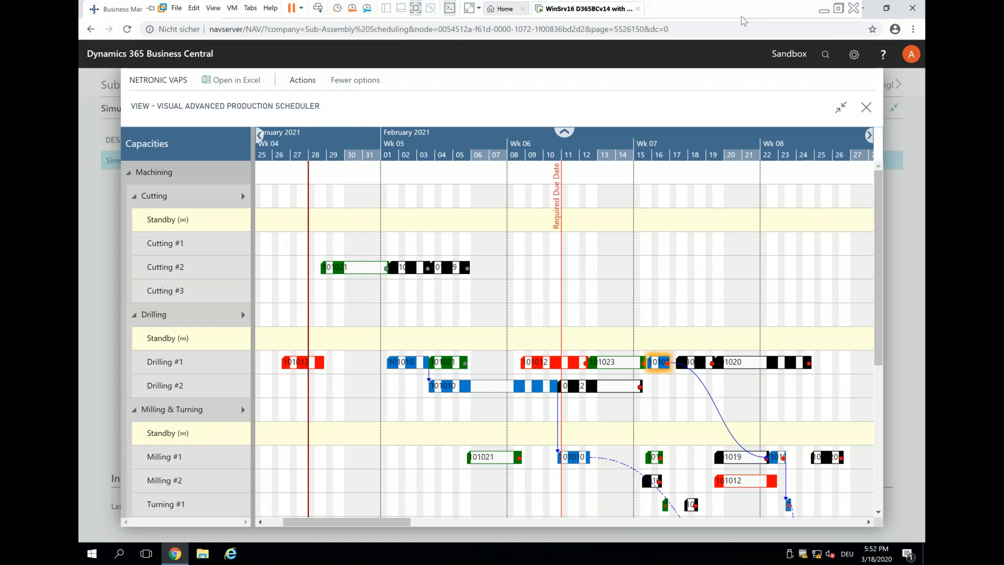
left_click(824, 10)
left_click(199, 500)
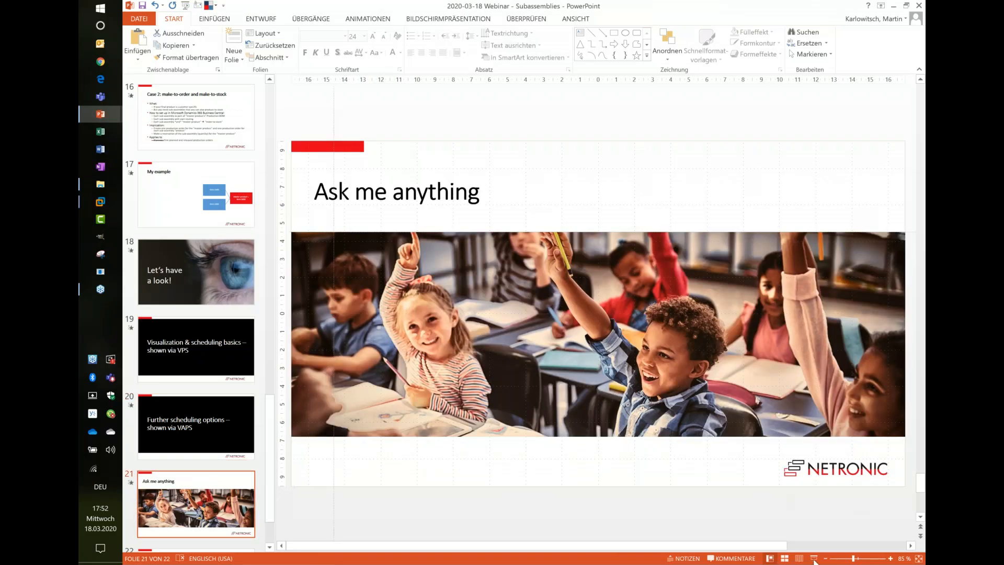
left_click(814, 558)
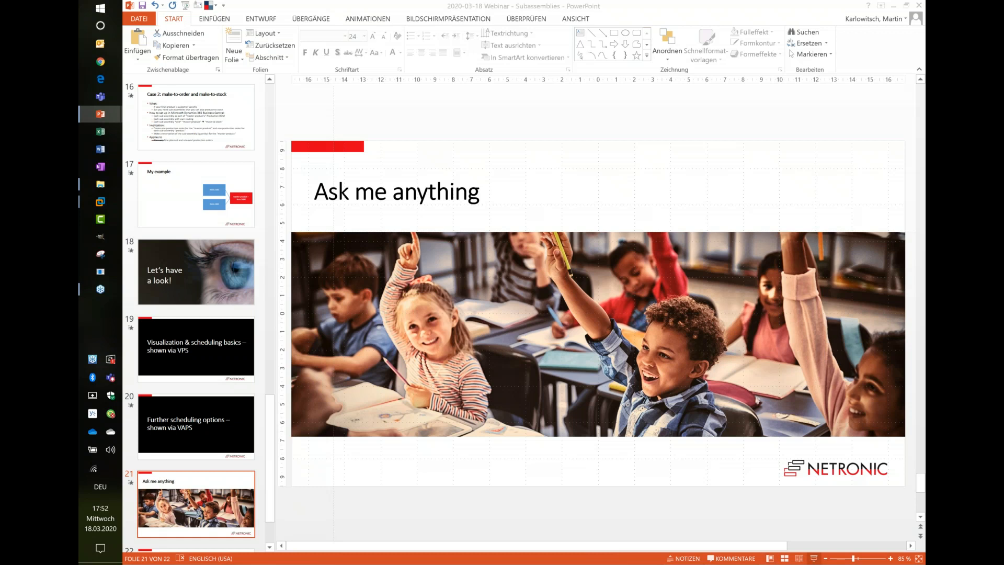
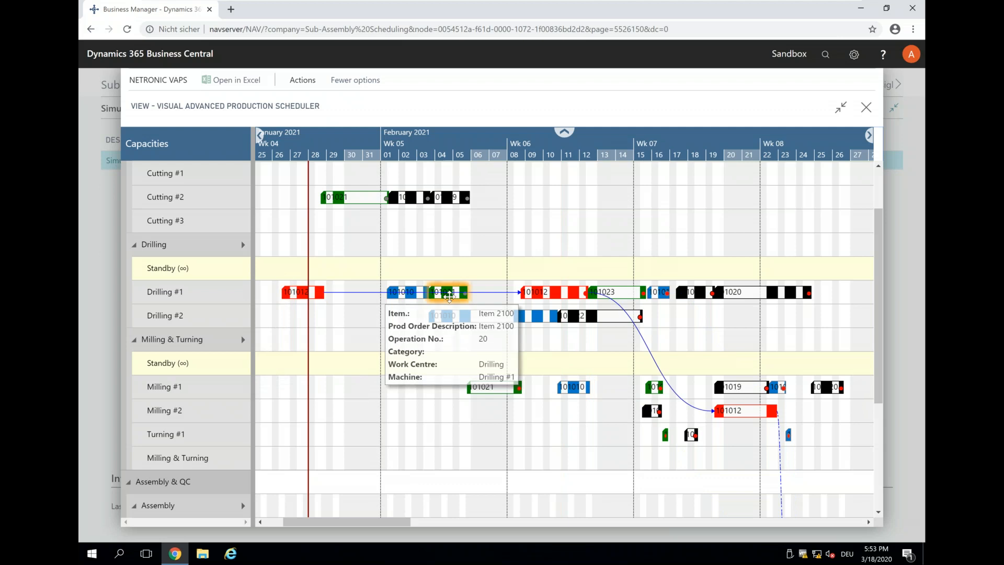
Step: Drag Item 2200's green Turning #1 operation right to 19 February, pushing its assembly later
scroll(449, 296, "down", 1)
scroll(449, 296, "down", 3)
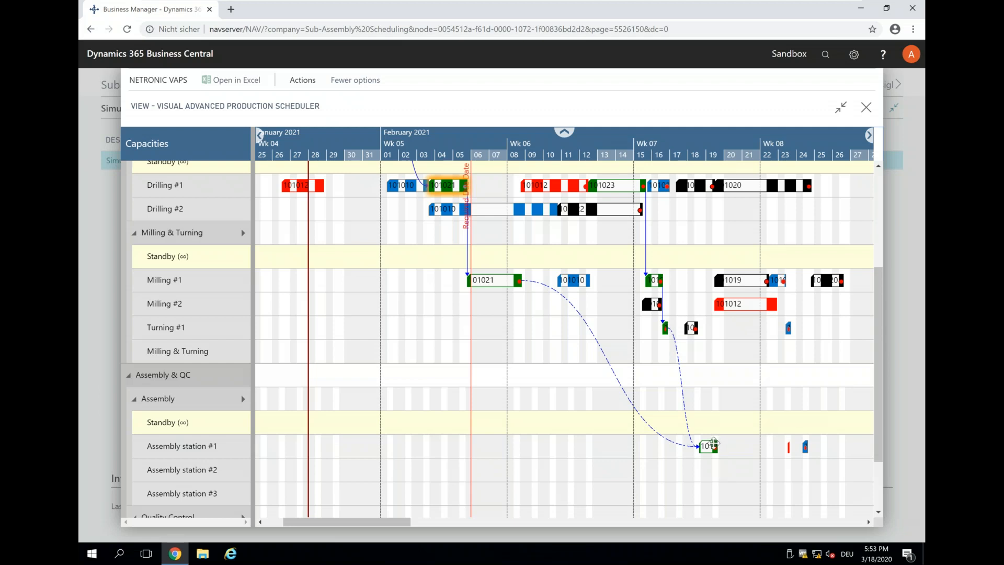
mouse_move(715, 443)
mouse_move(666, 331)
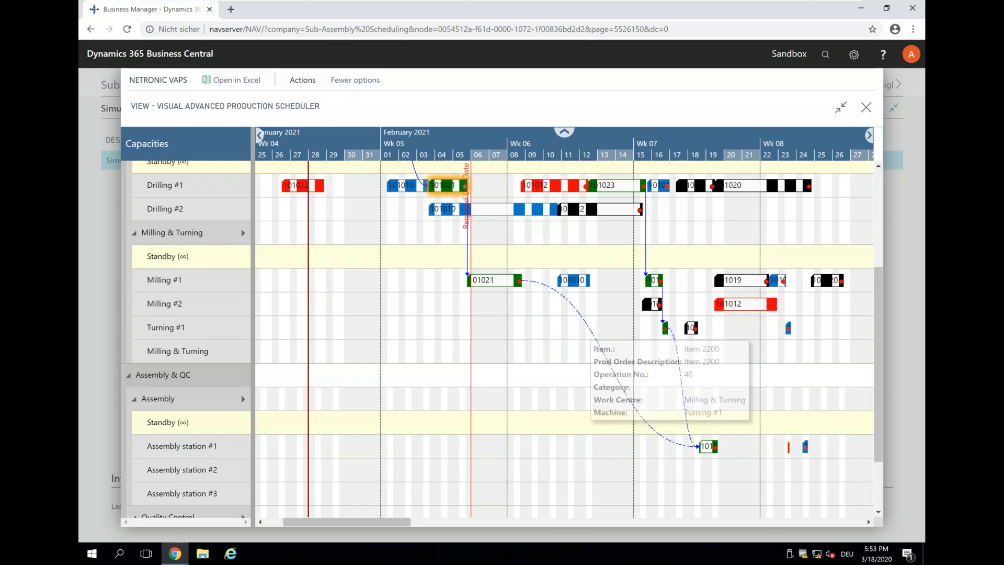
left_click_drag(666, 331, 720, 333)
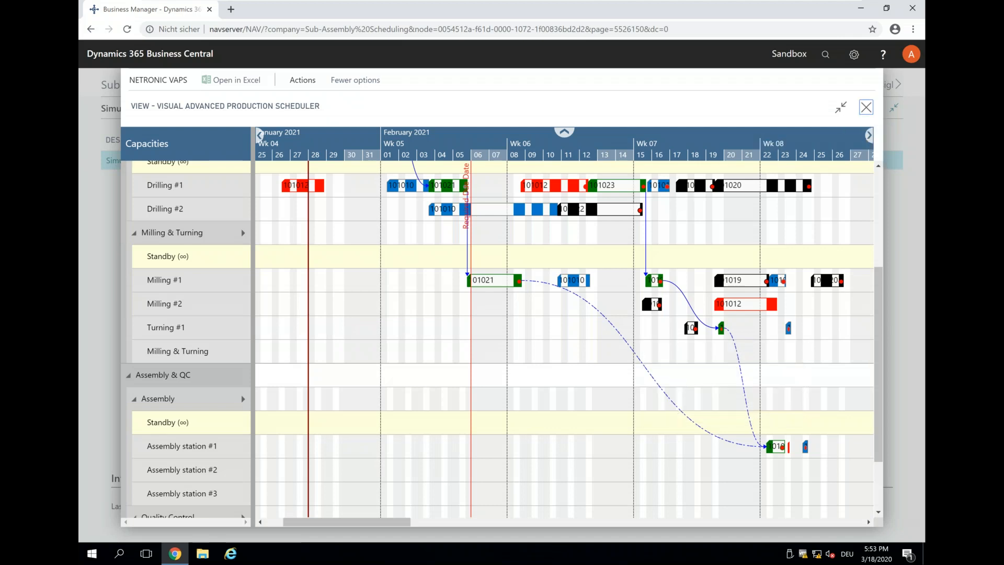
Step: Close the scheduler and publish the current simulation
left_click(866, 108)
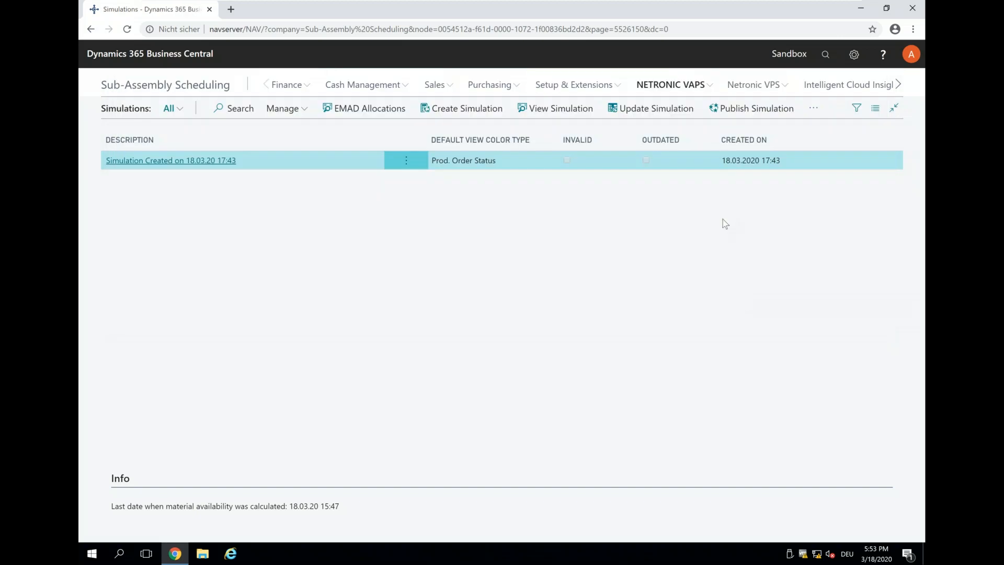
left_click(756, 112)
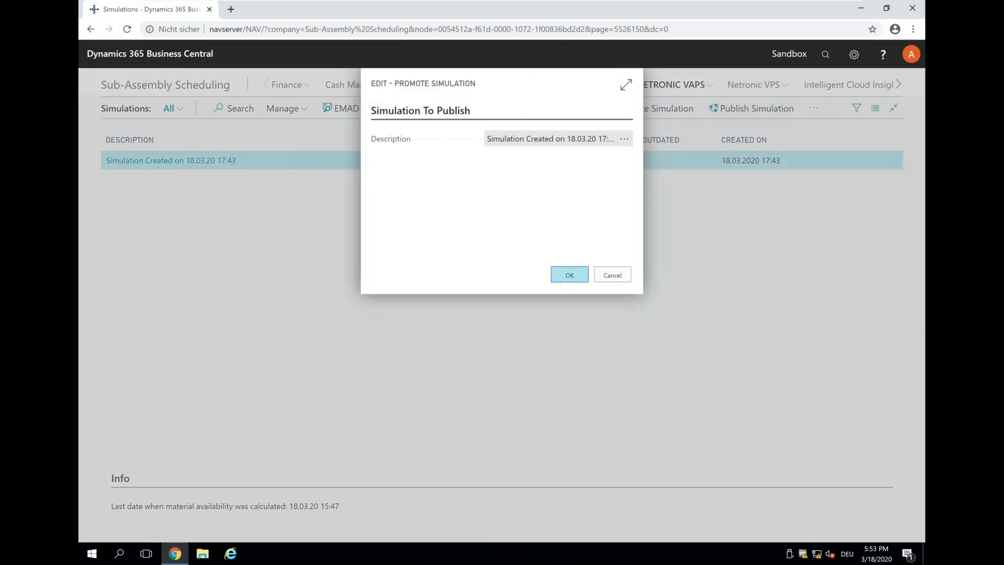
left_click(569, 276)
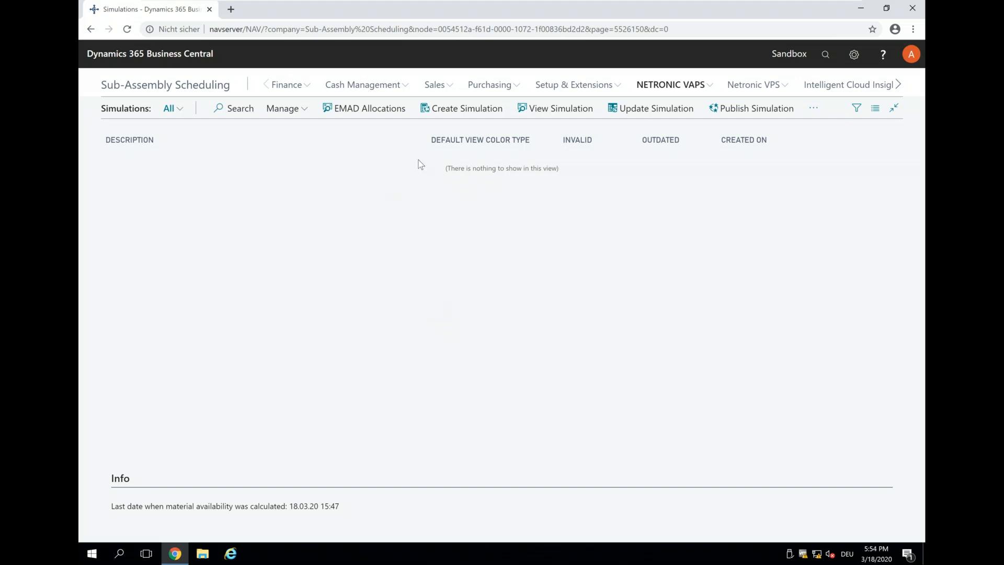
Step: Create a new simulation and open it in the Visual Advanced Production Scheduler
left_click(461, 112)
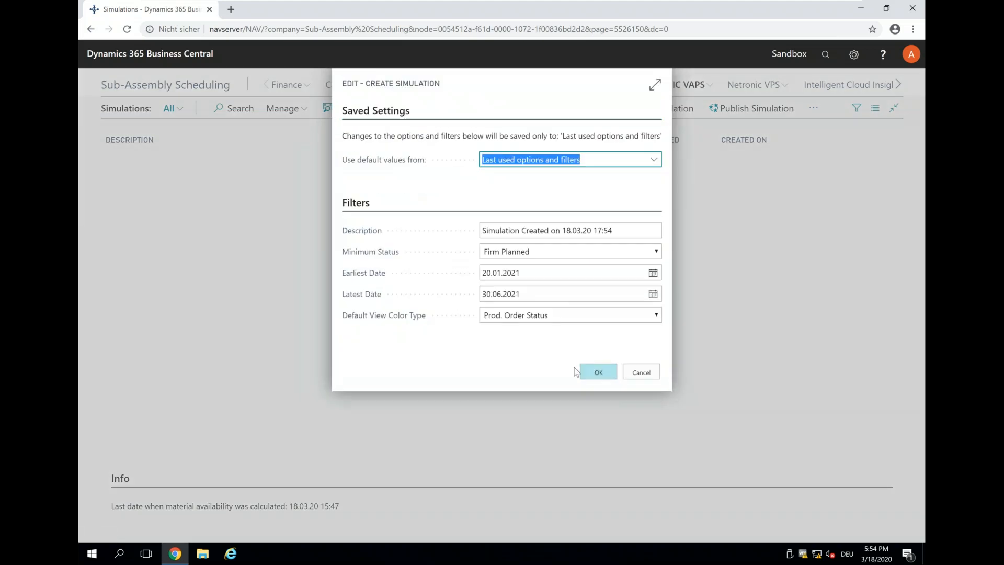
left_click(596, 376)
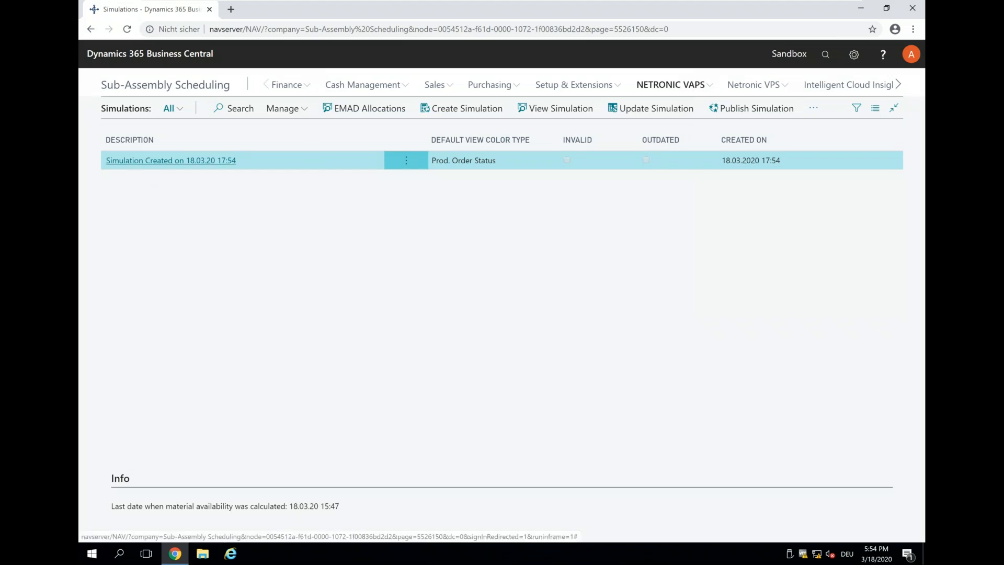
left_click(128, 162)
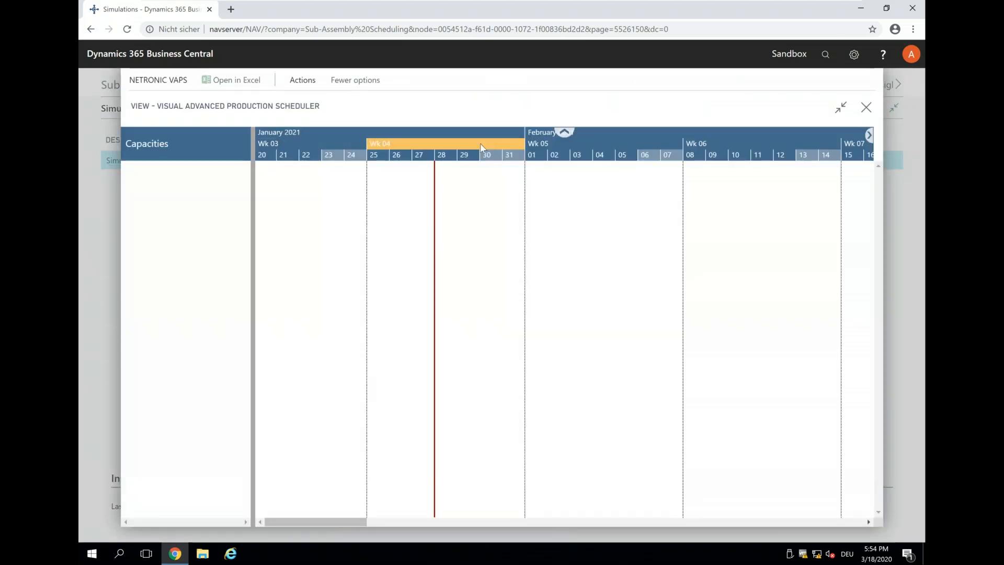
Step: Switch the View Color Mode to Prod. Order View
scroll(482, 148, "down", 3)
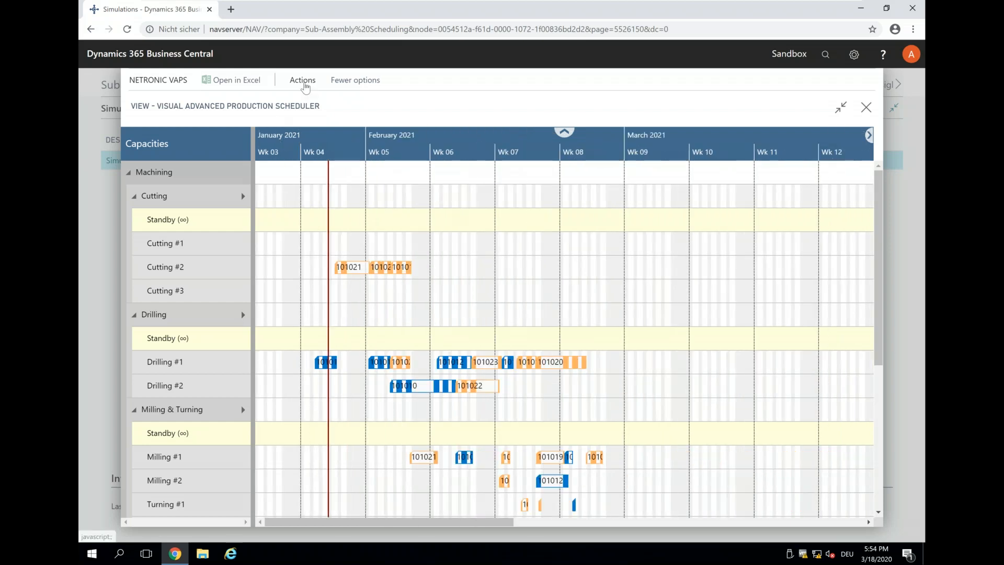
left_click(304, 80)
left_click(243, 102)
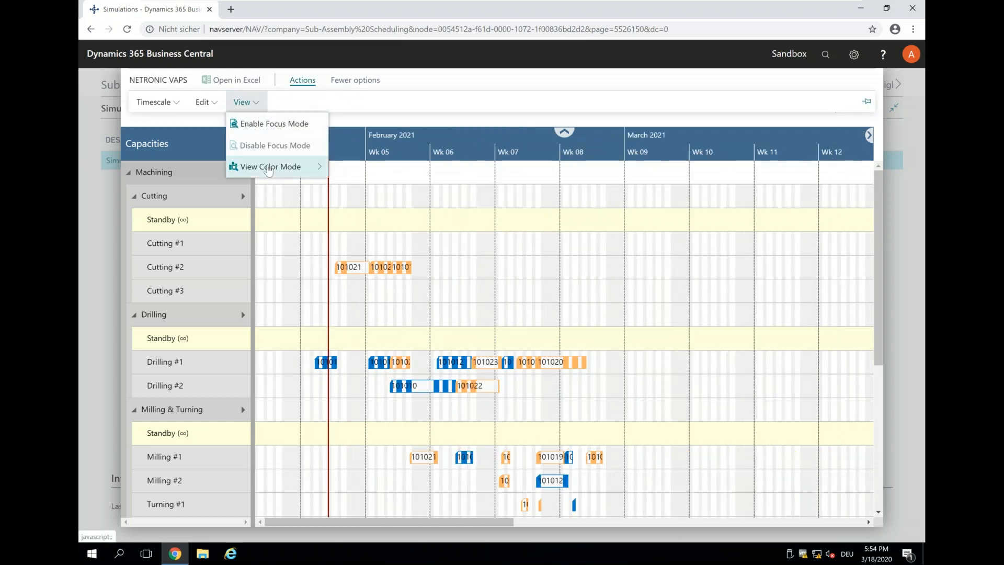
mouse_move(269, 168)
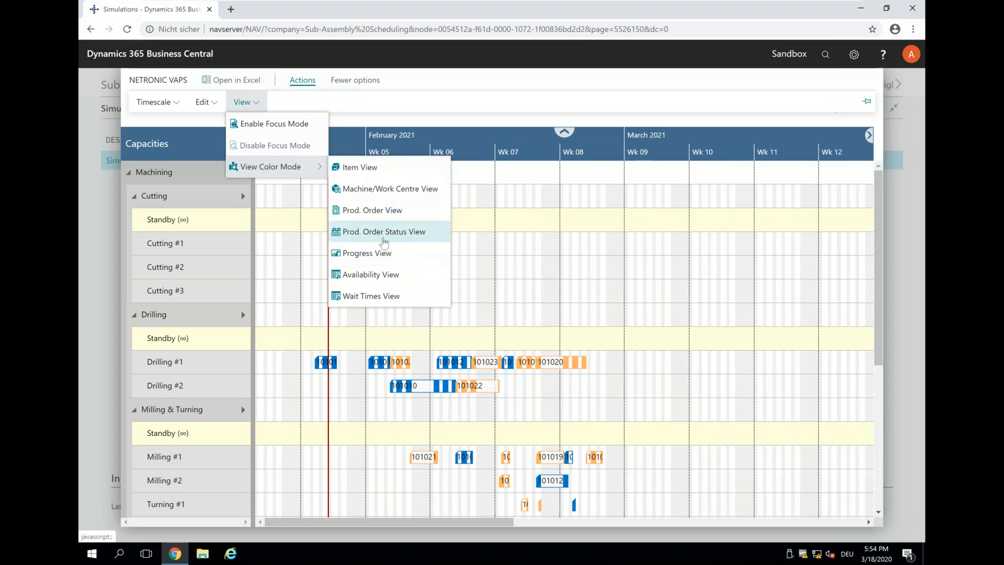
left_click(378, 213)
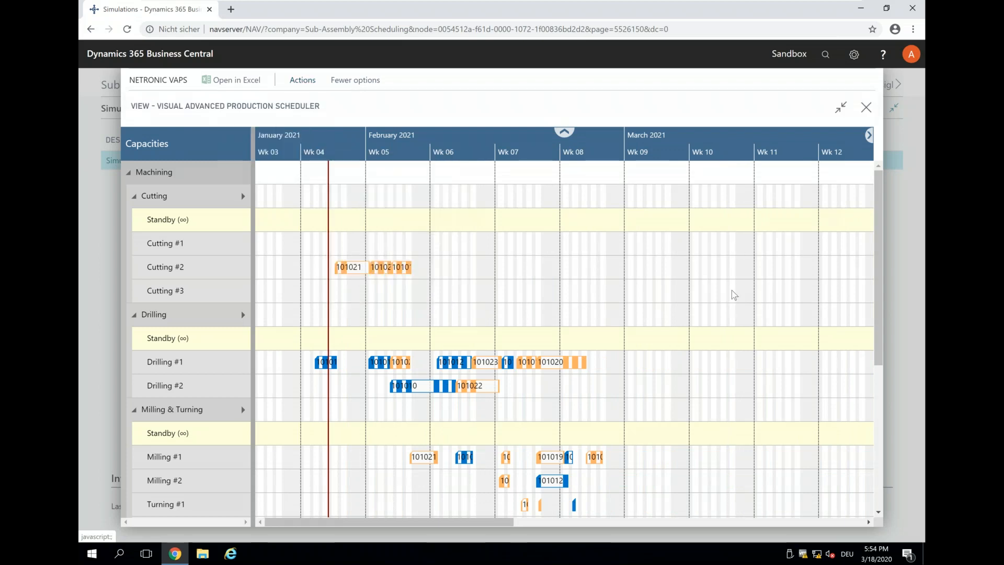
Step: Select bars on Milling #2, Turning #1, Assembly station #1 and Milling #1 to trace their links
scroll(727, 293, "down", 4)
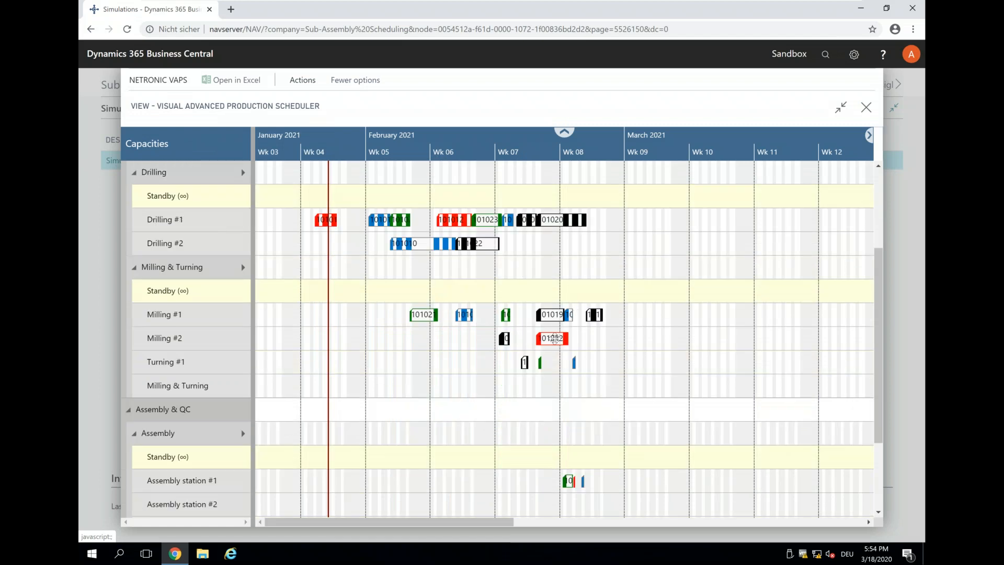
left_click(553, 338)
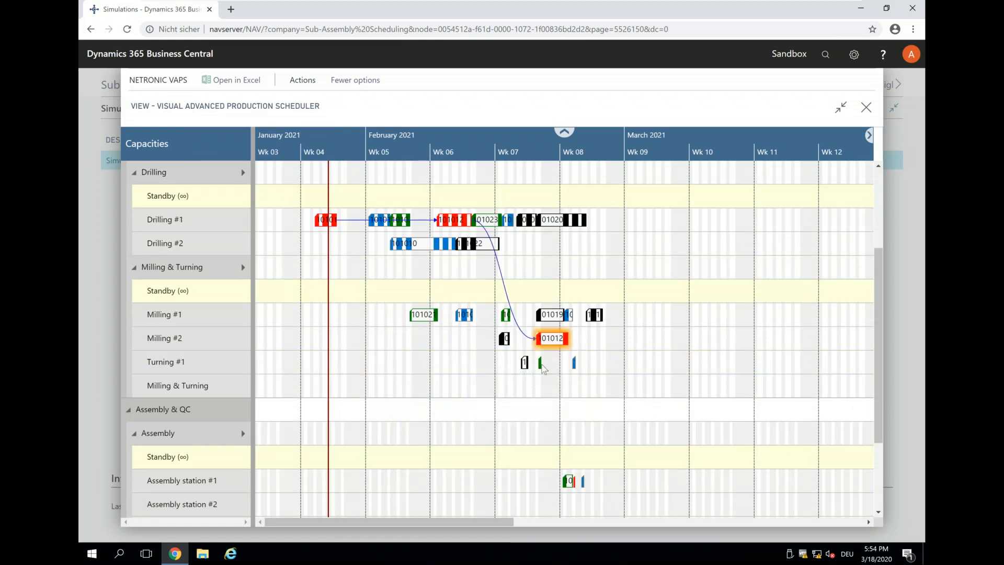
left_click(540, 362)
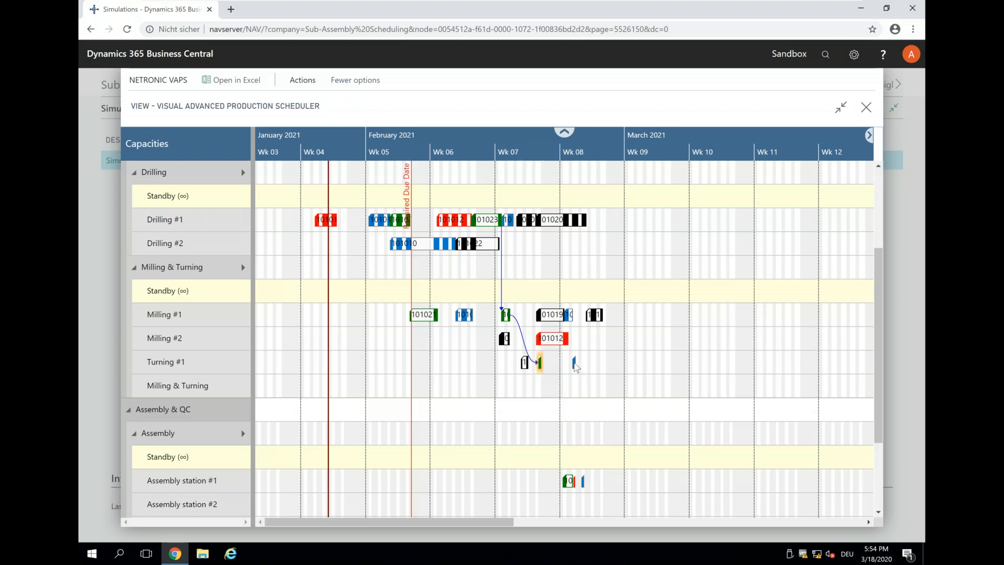
left_click(575, 365)
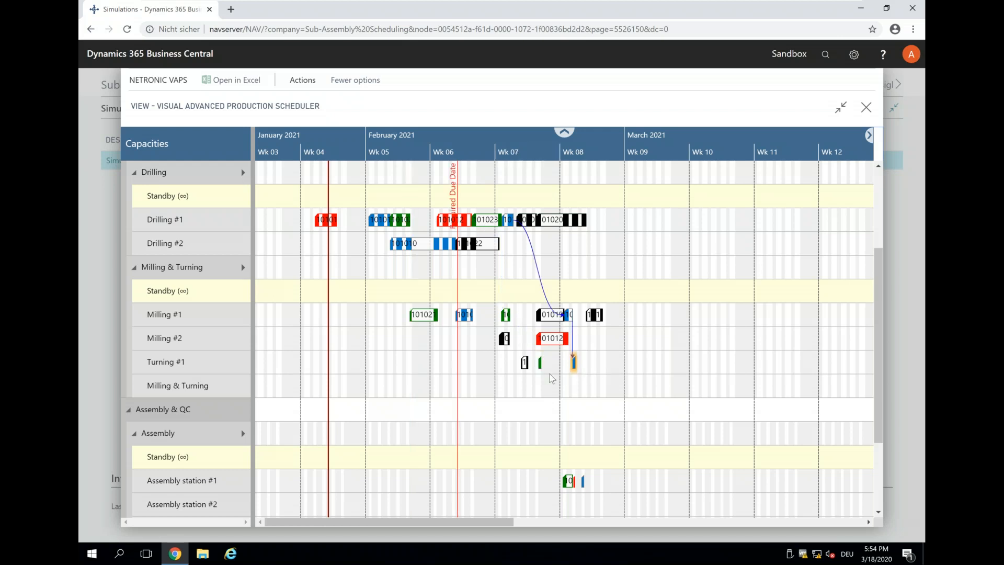
scroll(556, 141, "up", 3)
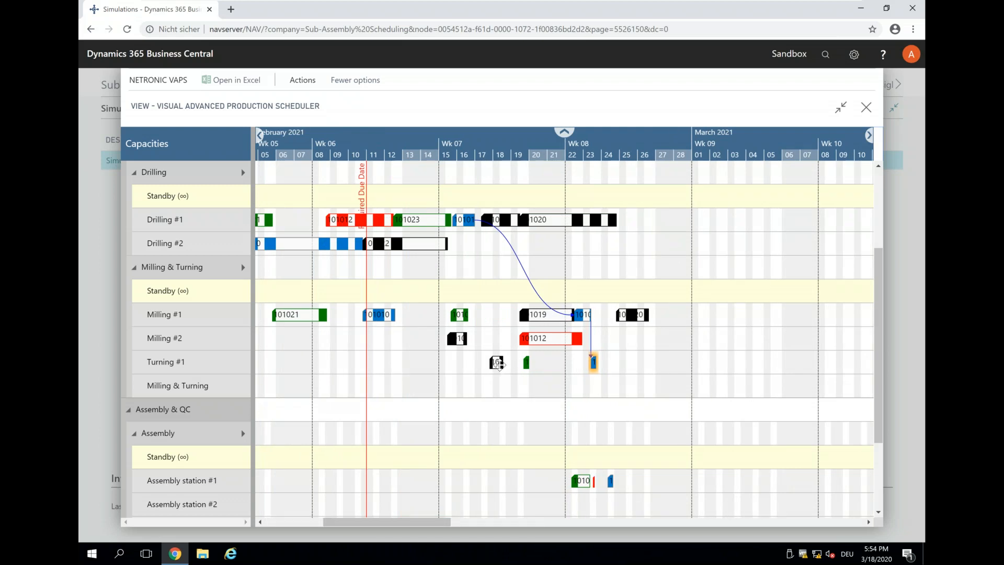
left_click(497, 362)
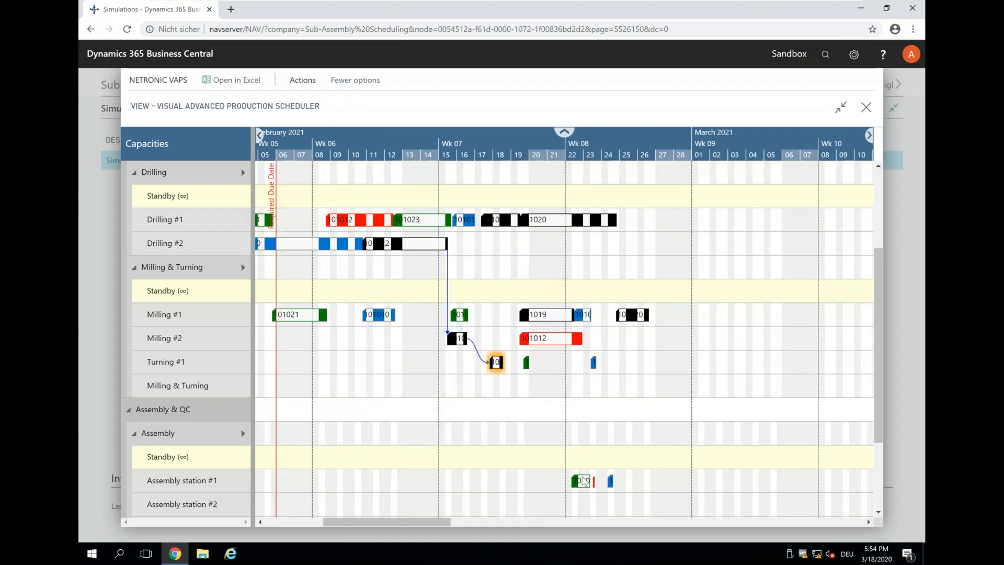
left_click(584, 480)
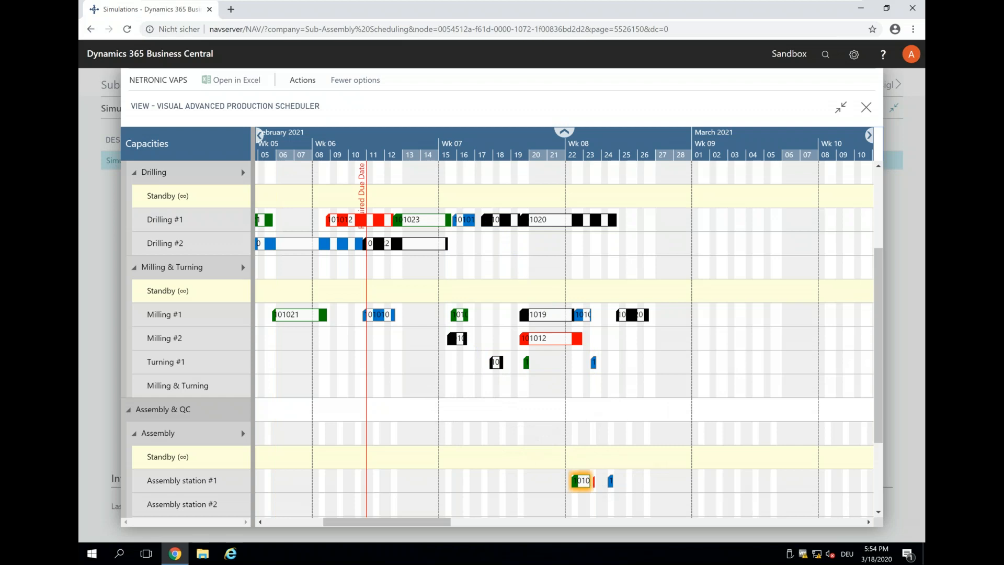
left_click(594, 481)
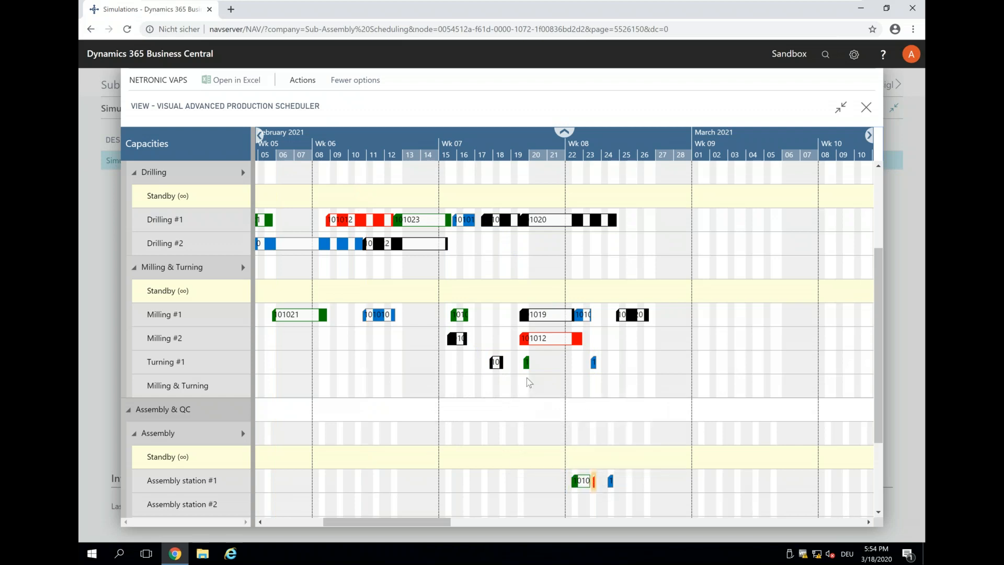
left_click(527, 362)
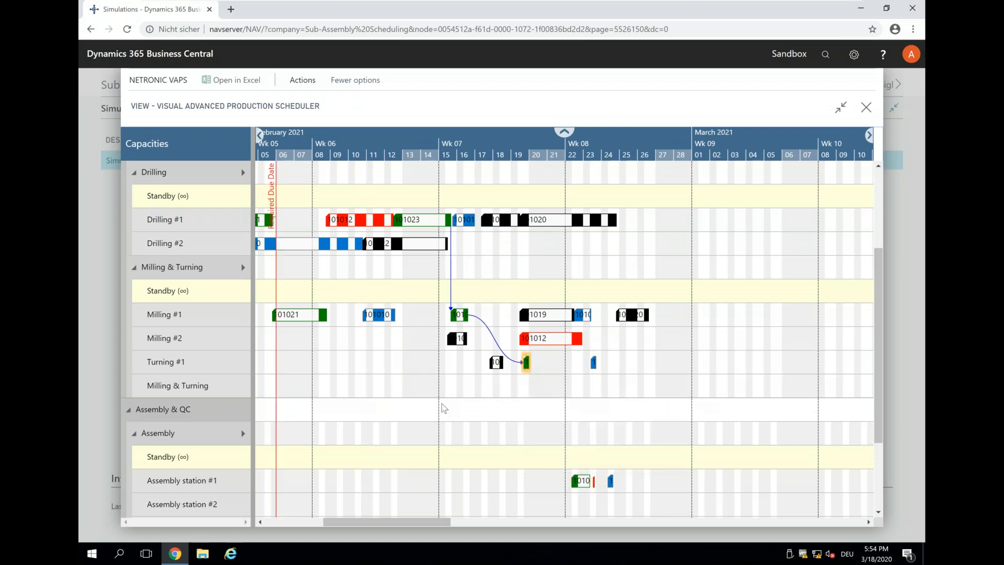
left_click(385, 315)
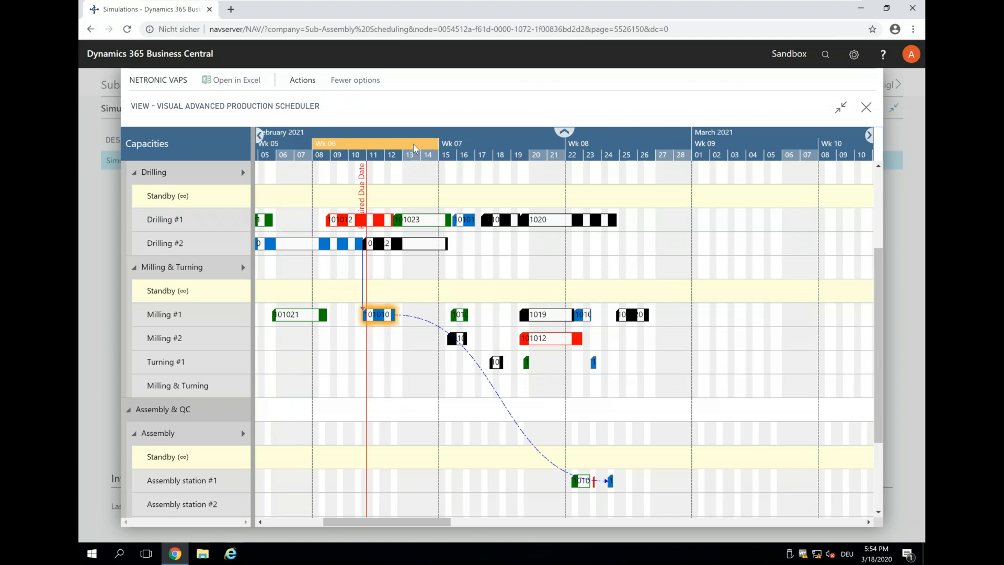
Step: Move the blue assembly operation to 16 February and order 101009 earlier on Assembly station #1
scroll(416, 202, "up", 1)
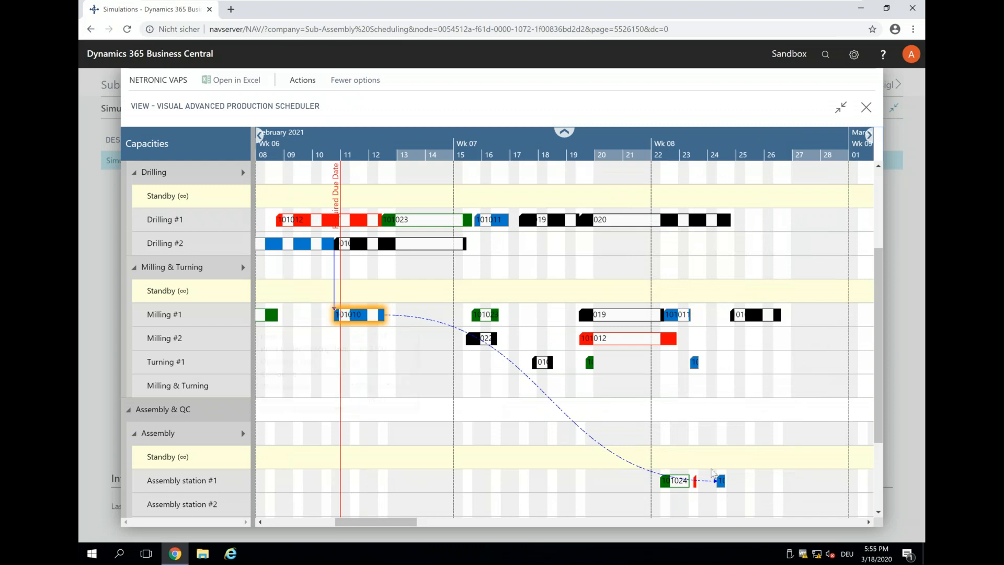
left_click_drag(722, 482, 361, 481)
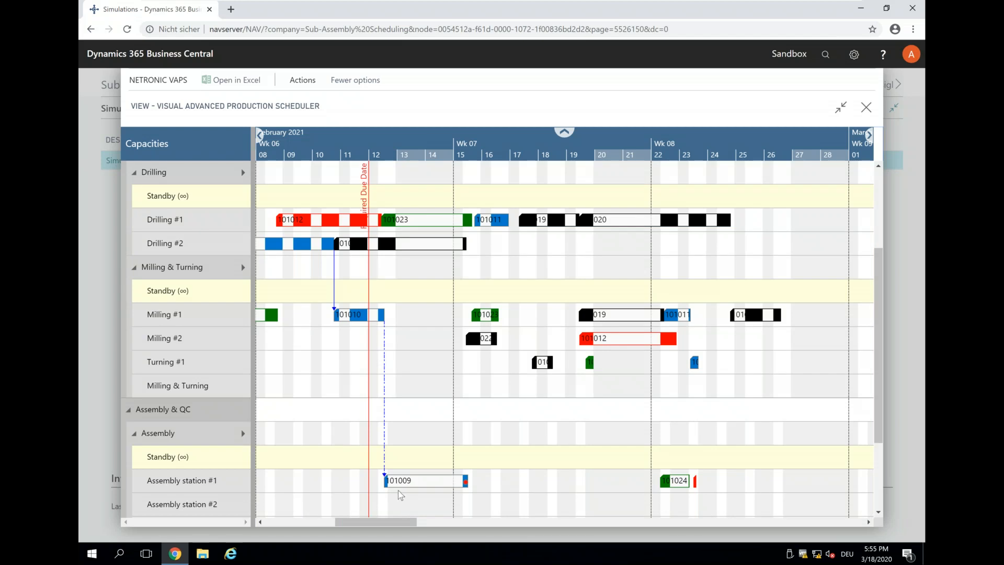
mouse_move(409, 481)
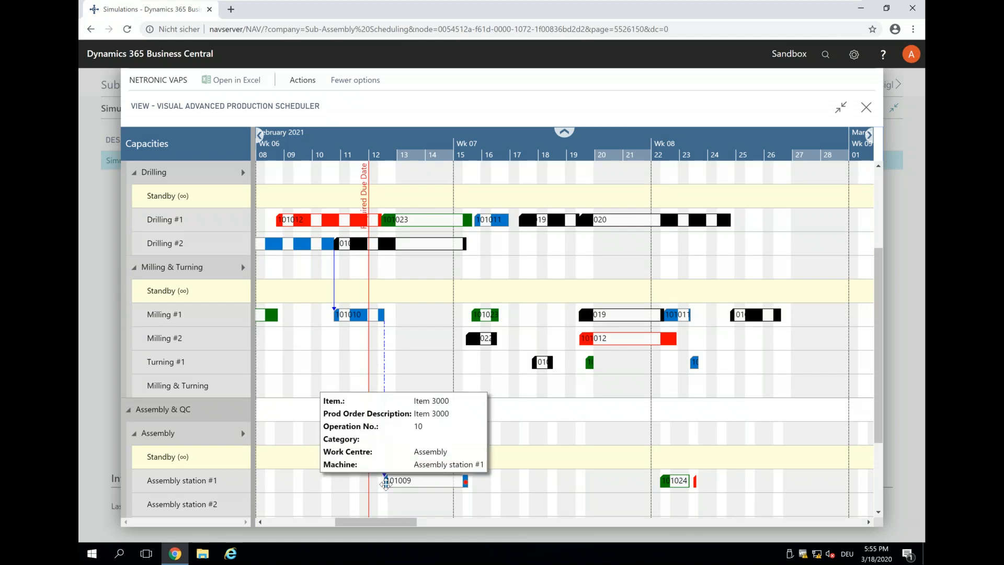
left_click_drag(340, 483, 326, 481)
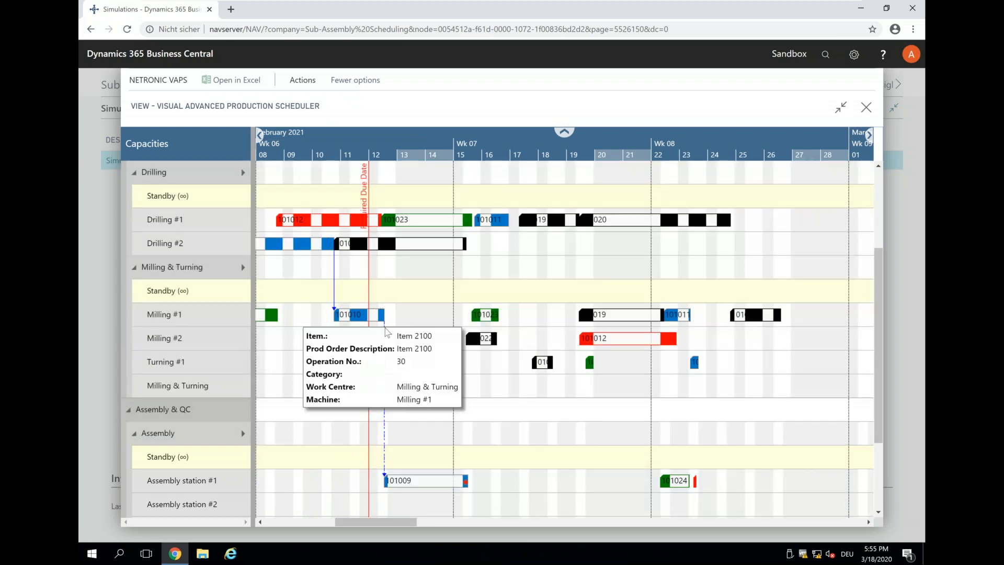
mouse_move(385, 418)
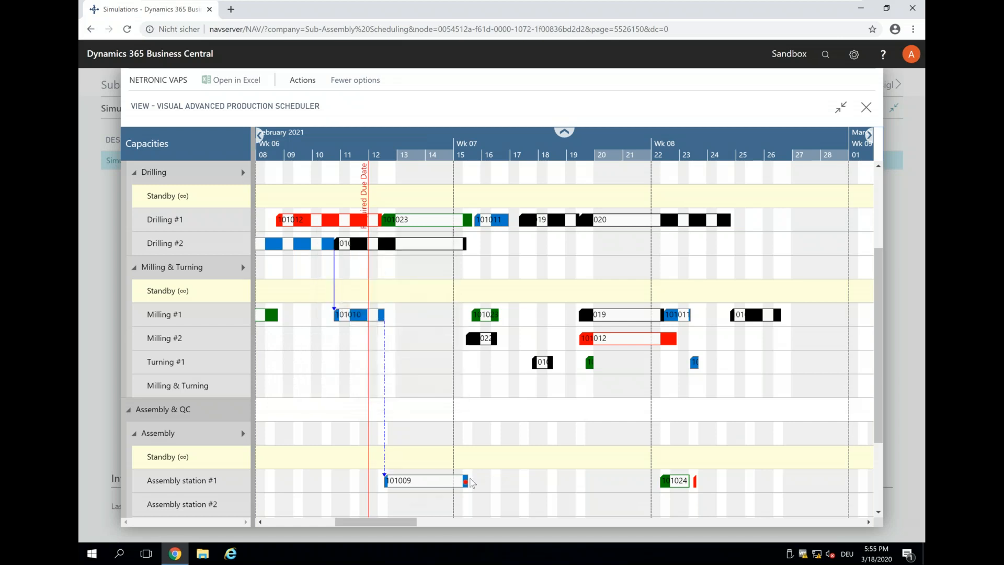
mouse_move(403, 486)
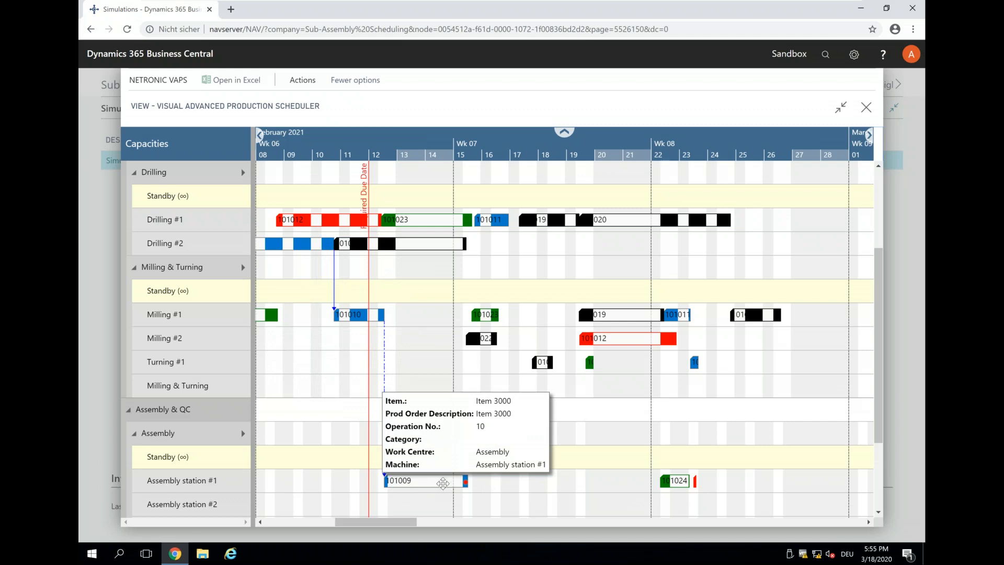
left_click_drag(397, 478, 329, 478)
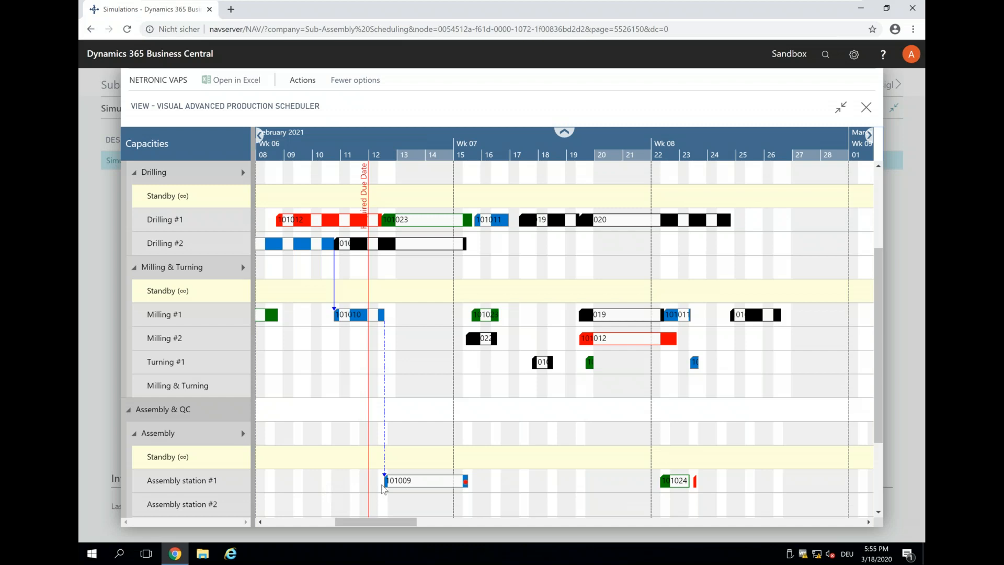
Step: Close the advanced production scheduler and minimize Chrome
mouse_move(396, 484)
left_click(867, 108)
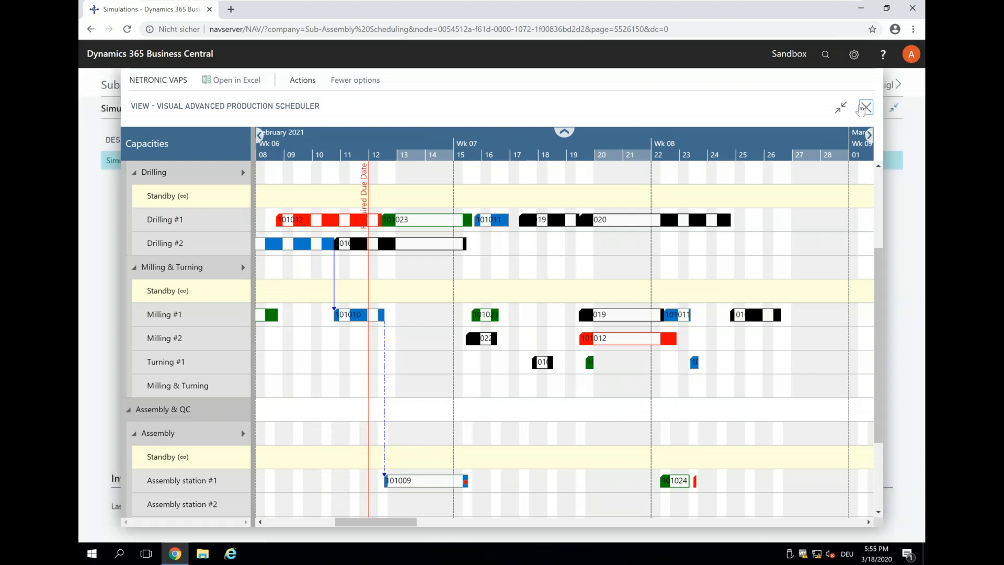
left_click(860, 8)
Step: Minimize the VM to return to the PowerPoint deck on slide 21, 'Ask me anything'
mouse_move(674, 3)
left_click(823, 10)
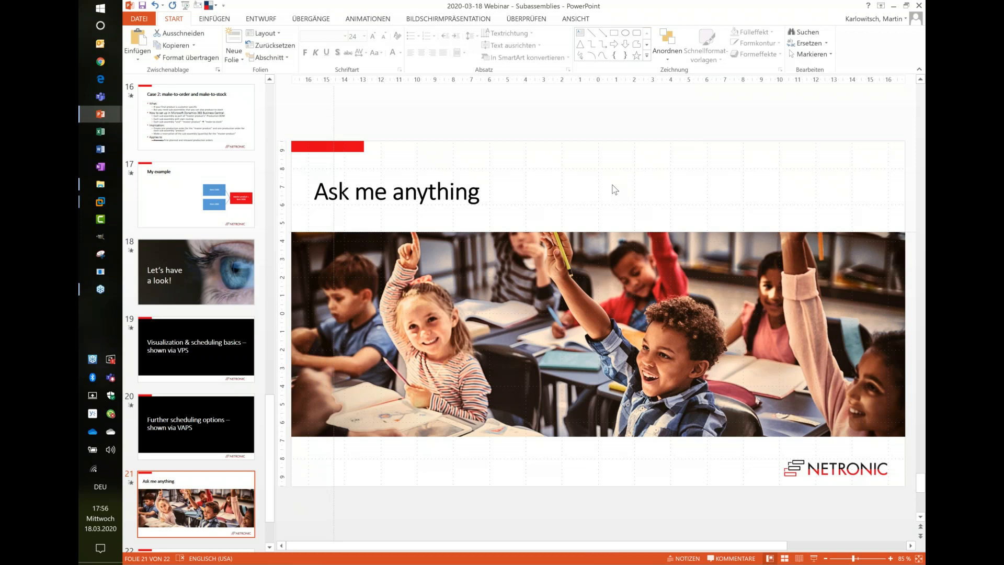
left_click(386, 254)
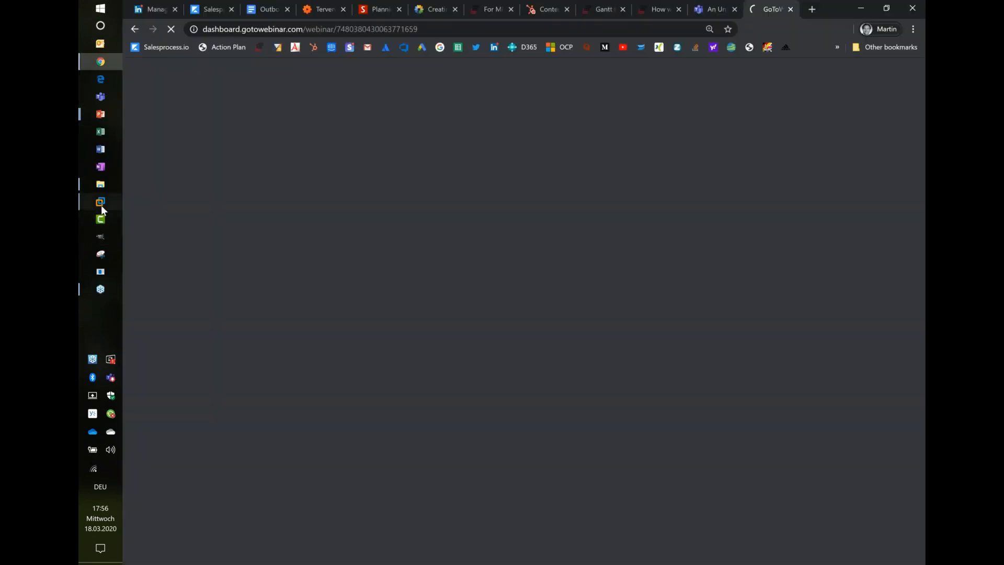
Step: On the remote server, open Chrome's Netronic VPS Visual Production Scheduler with Show All
mouse_move(101, 205)
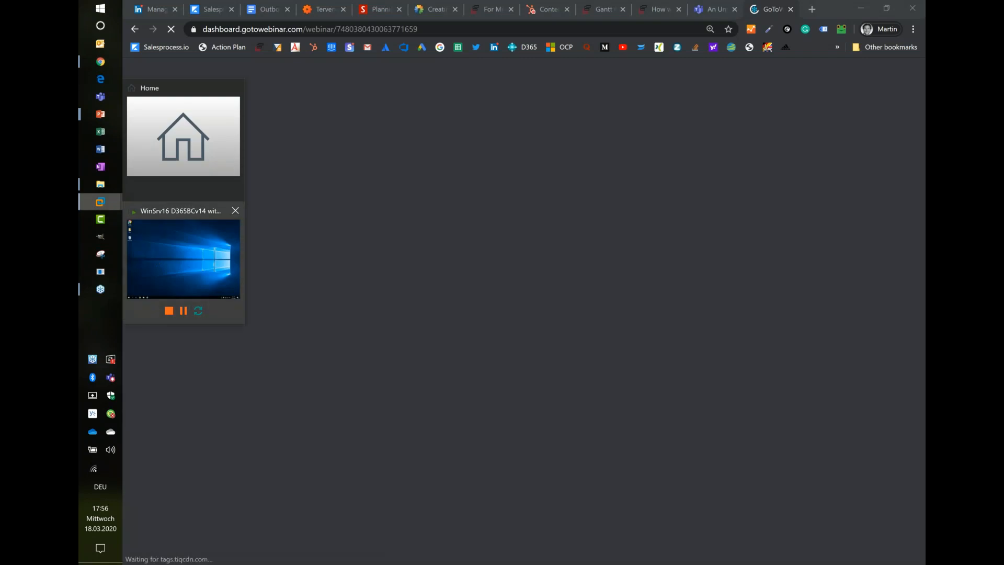
left_click(183, 259)
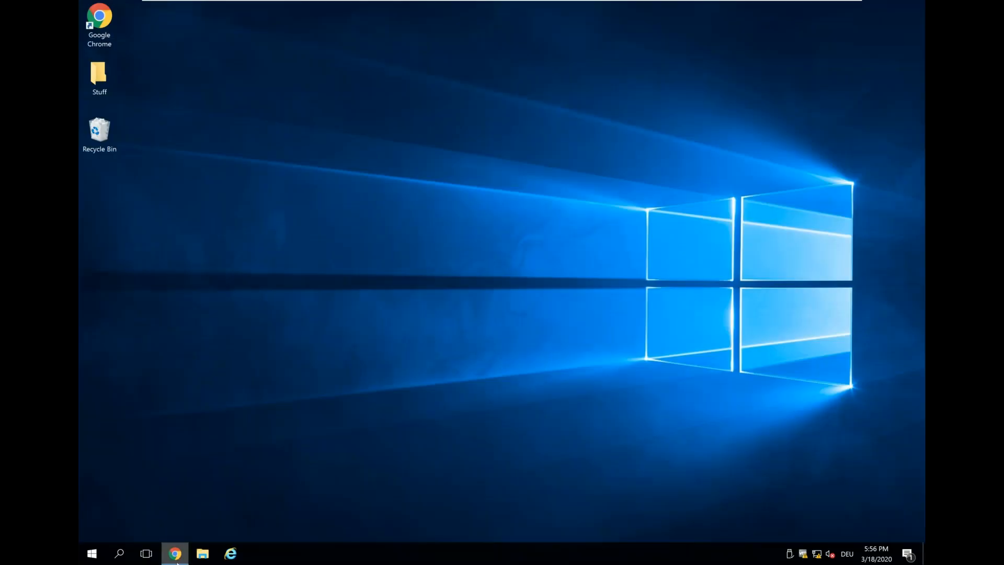
left_click(175, 554)
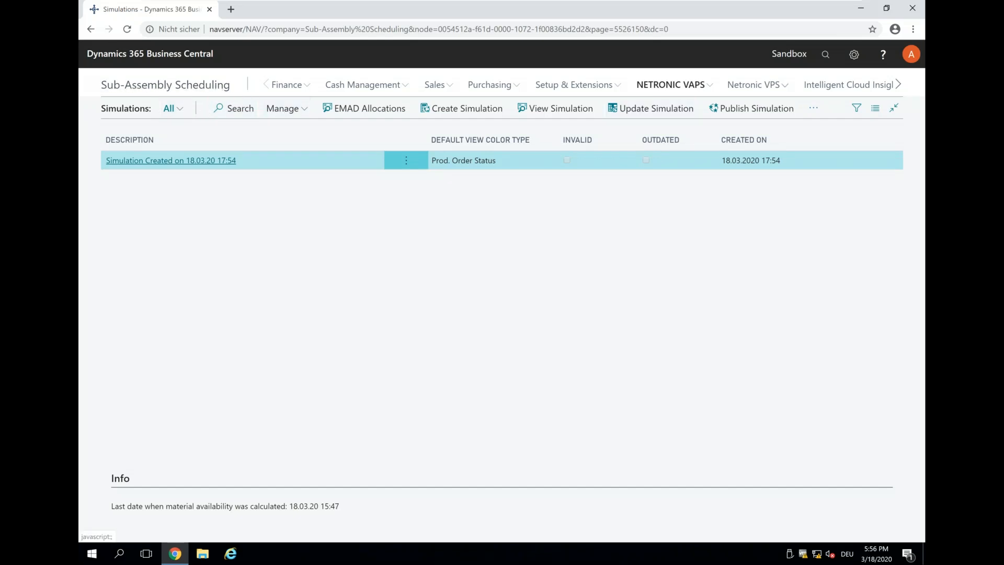
left_click(754, 85)
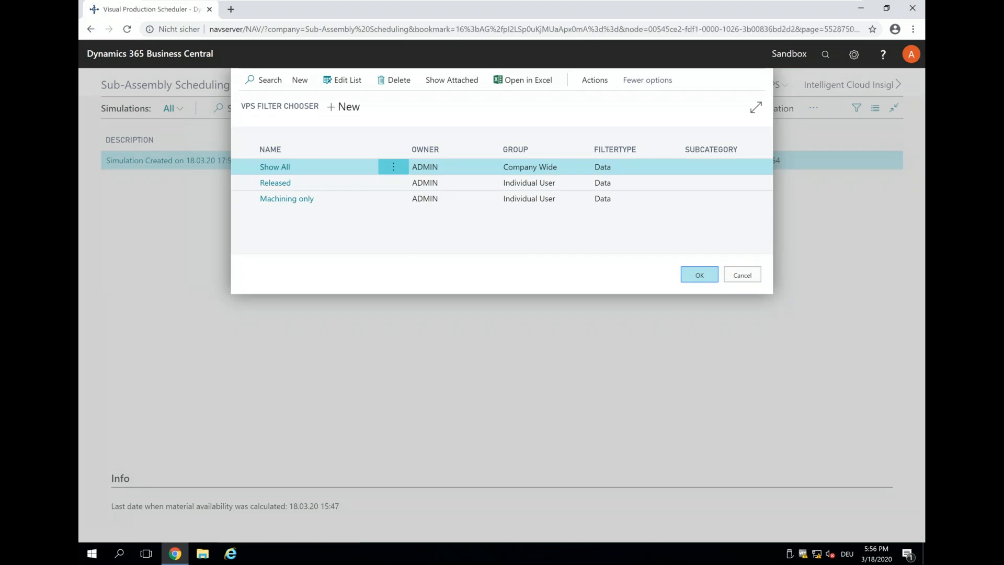
left_click(701, 276)
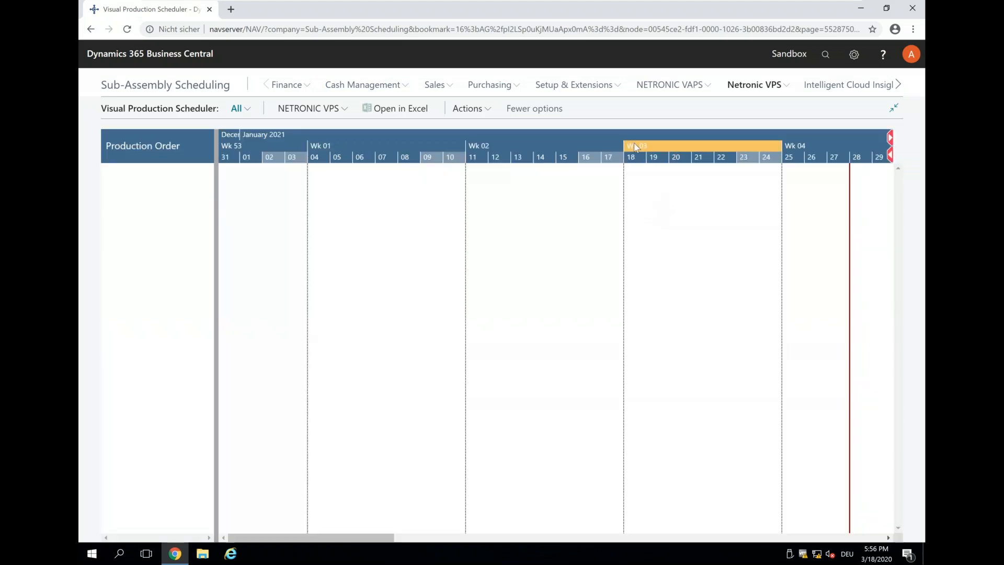
Step: Expand orders 101009 and 101010 to operations and drag 101010's operation 10 a few days later
scroll(635, 147, "down", 5)
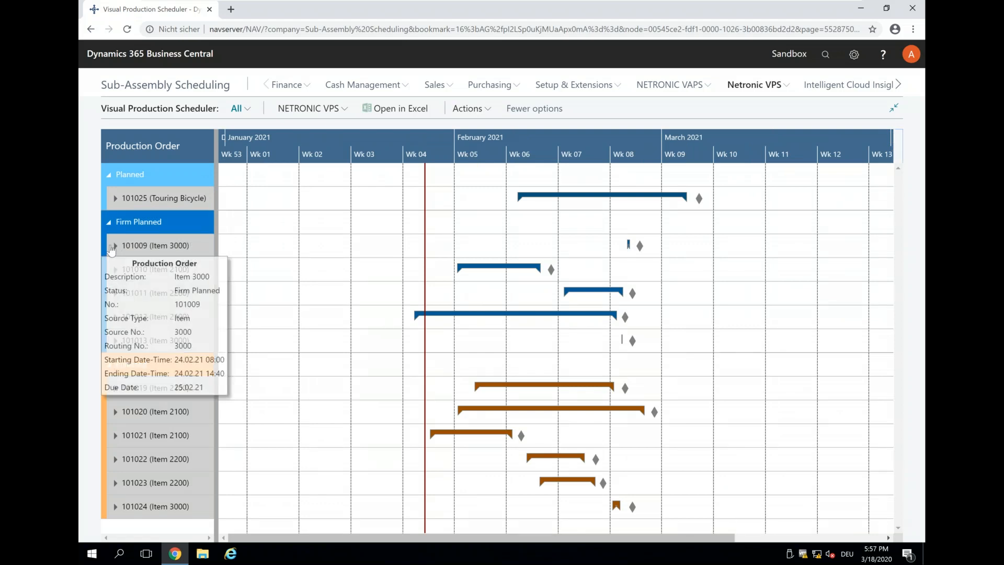
left_click(116, 246)
left_click(121, 269)
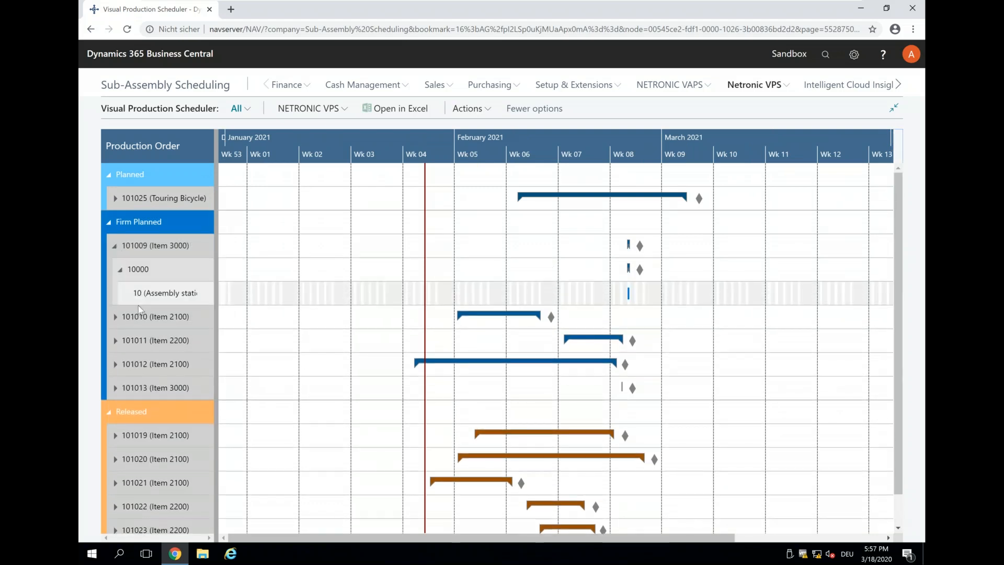
left_click(116, 318)
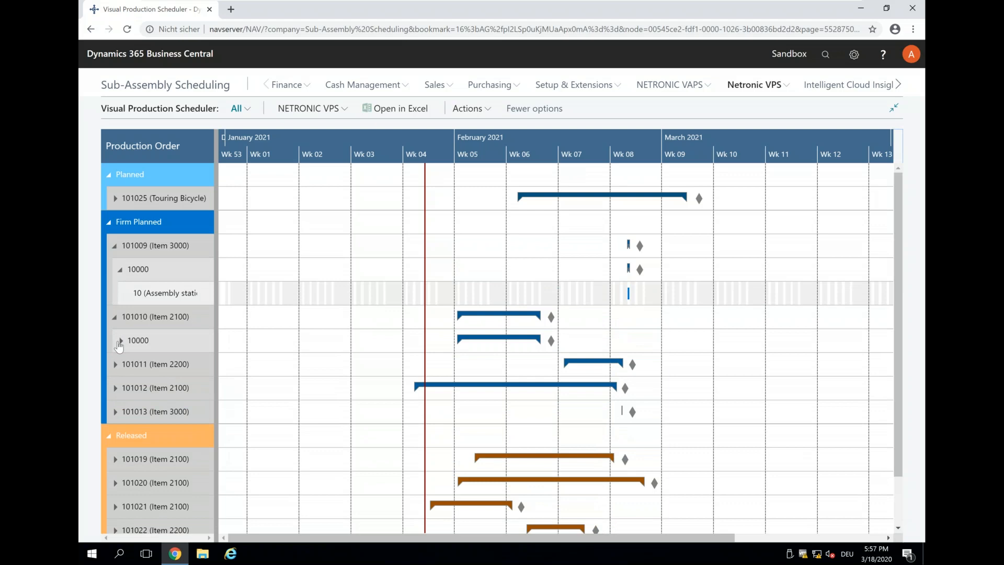
left_click(120, 341)
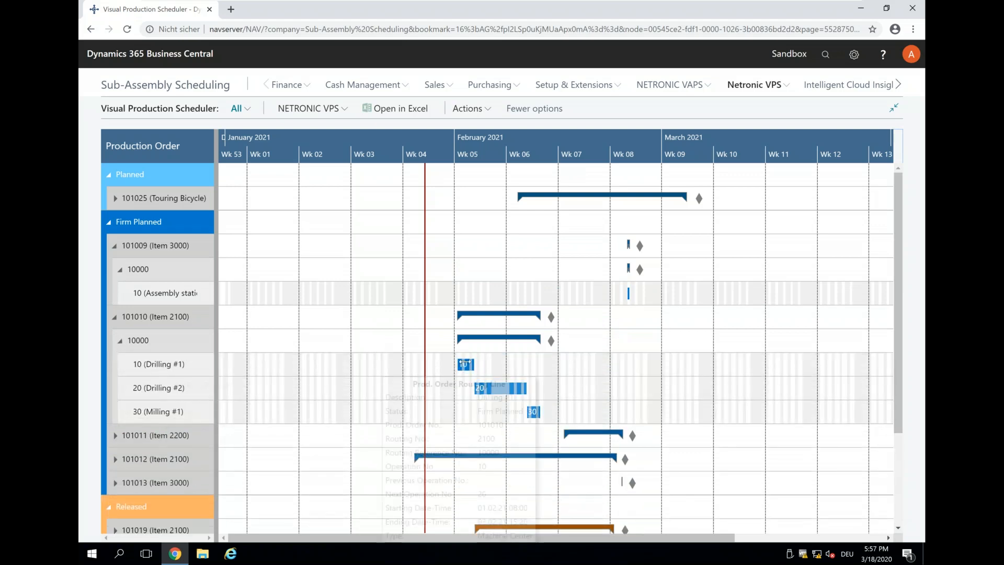
left_click(464, 364)
left_click_drag(464, 363, 512, 359)
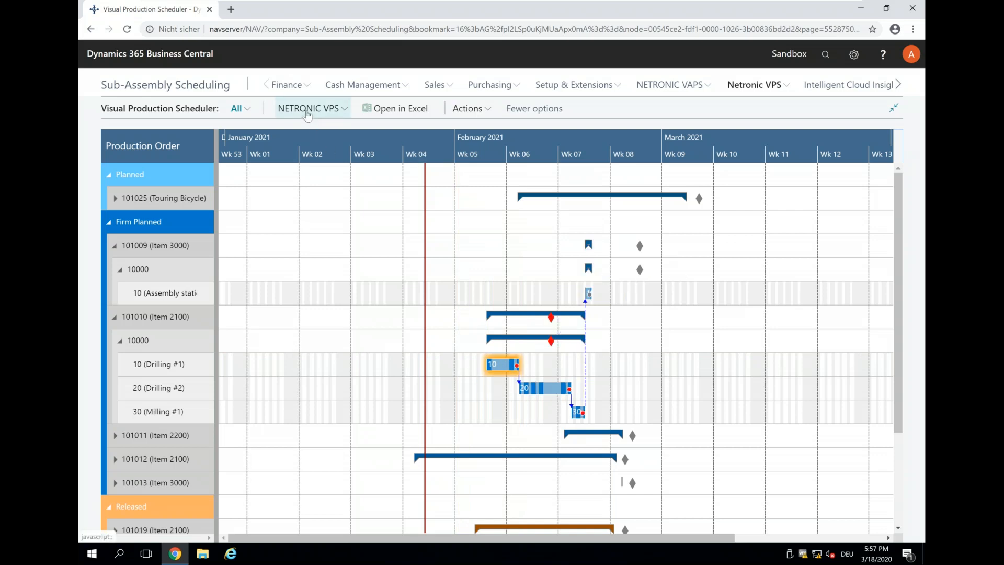
Step: Show operation 10 in the capacity view
left_click(307, 114)
right_click(504, 372)
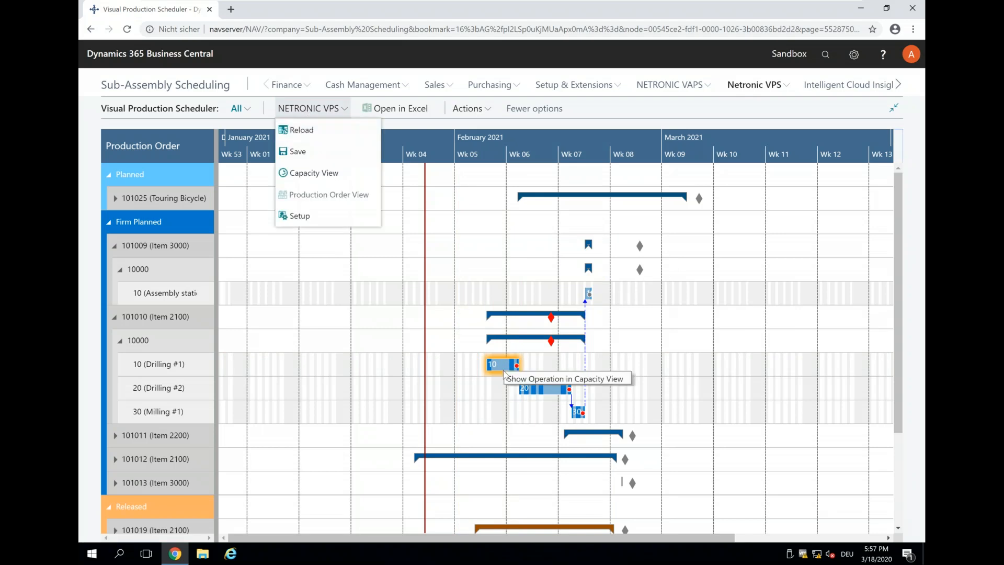
left_click(528, 385)
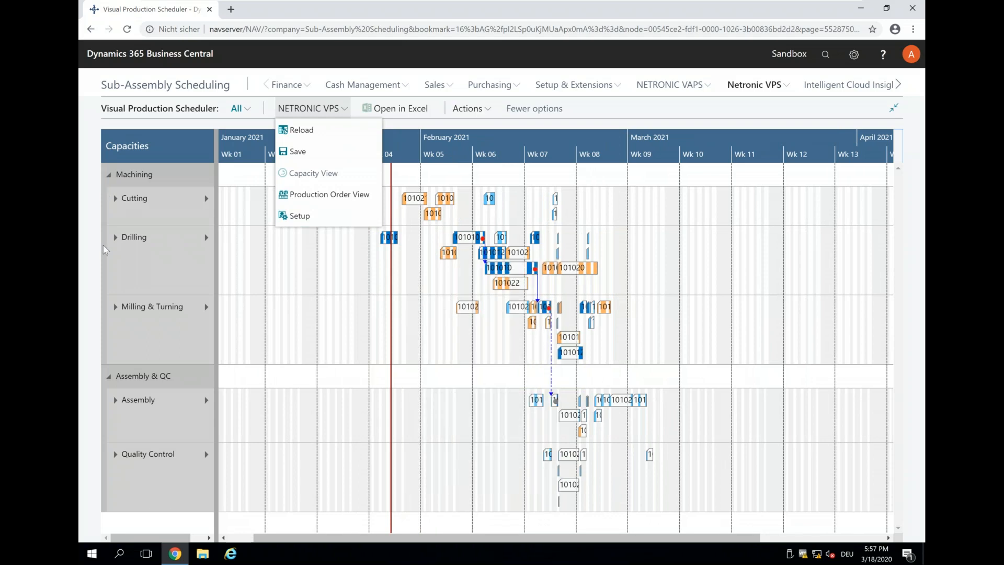
Step: Expand Drilling into Drilling #1 and #2, and Milling & Turning into its machines
mouse_move(120, 240)
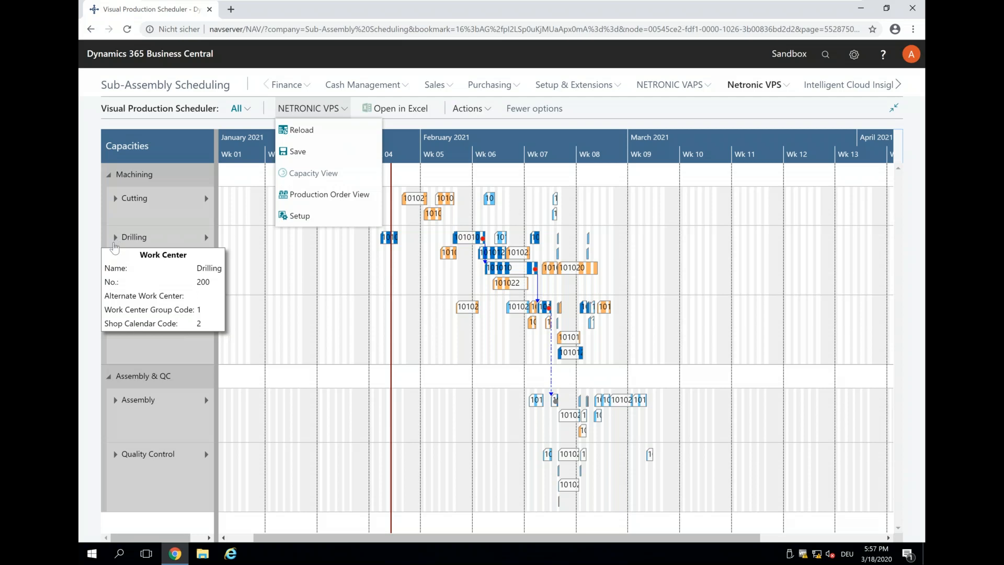
left_click(115, 241)
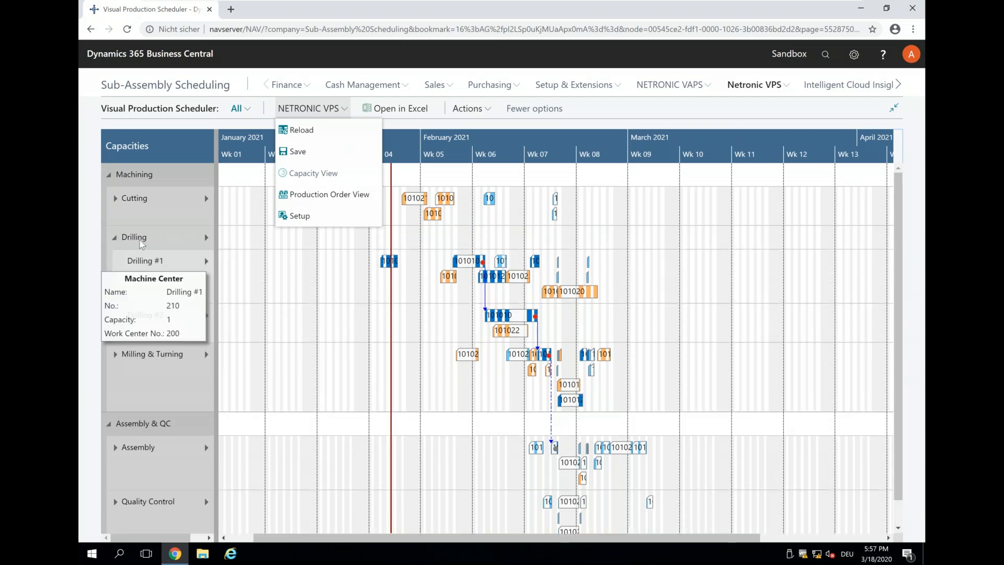
left_click(116, 244)
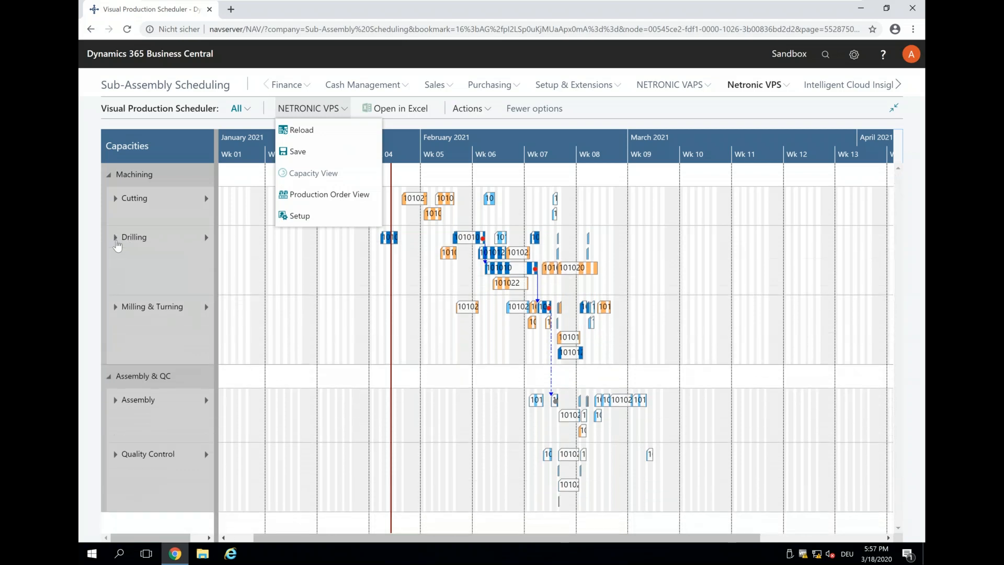
mouse_move(116, 243)
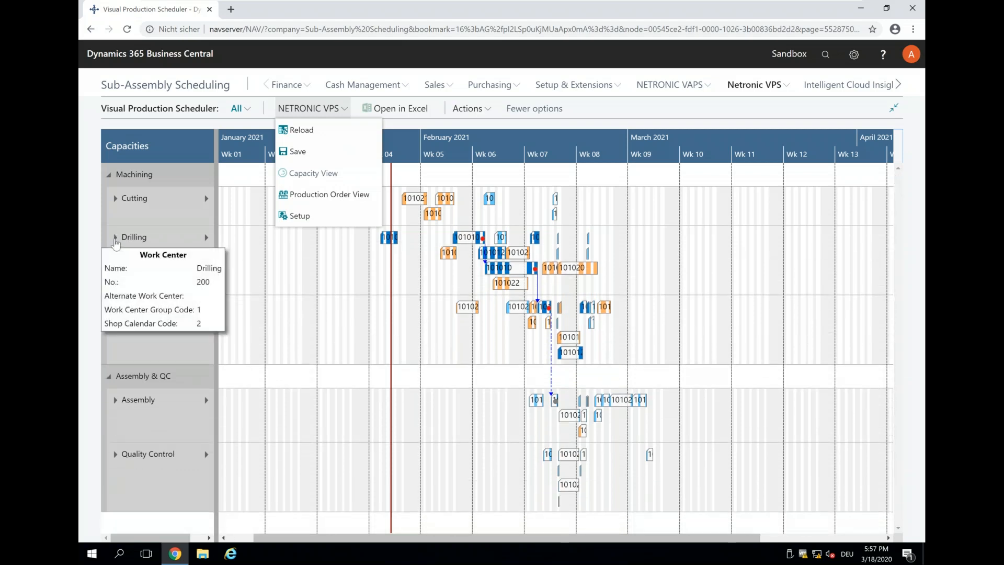
left_click(115, 244)
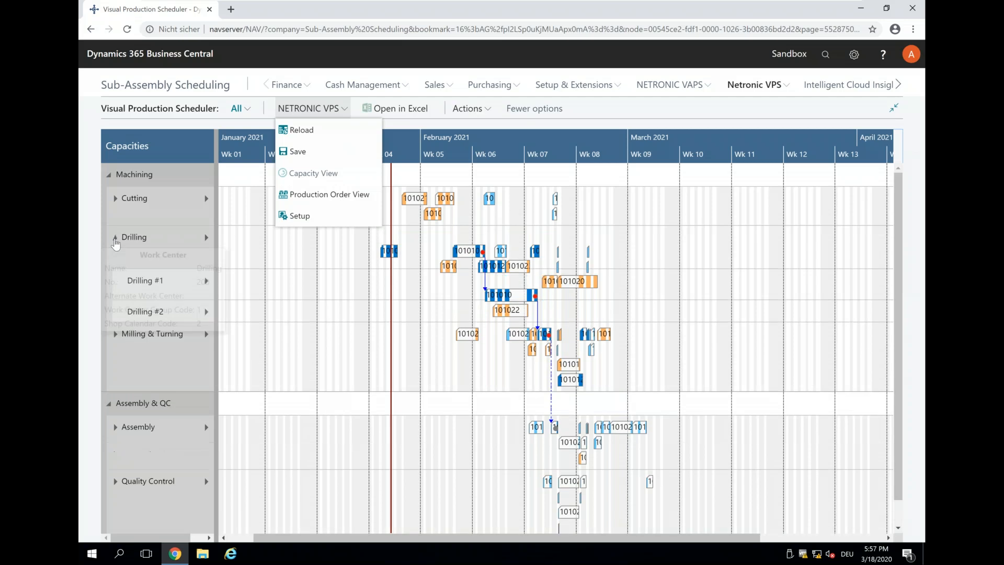
left_click(115, 357)
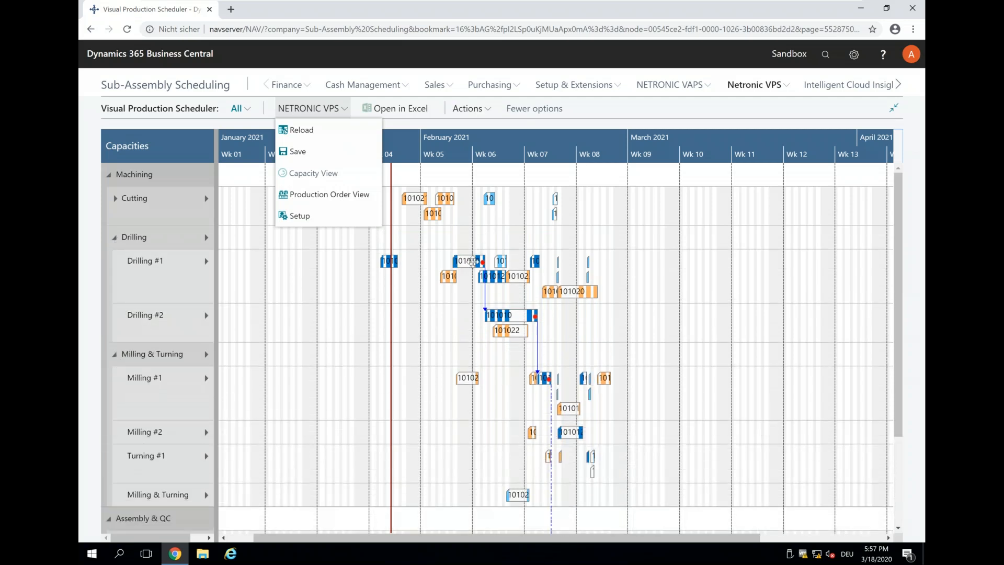
Step: Move an operation on Drilling #1 later and expand Cutting into its three machine centers
left_click_drag(473, 261, 592, 315)
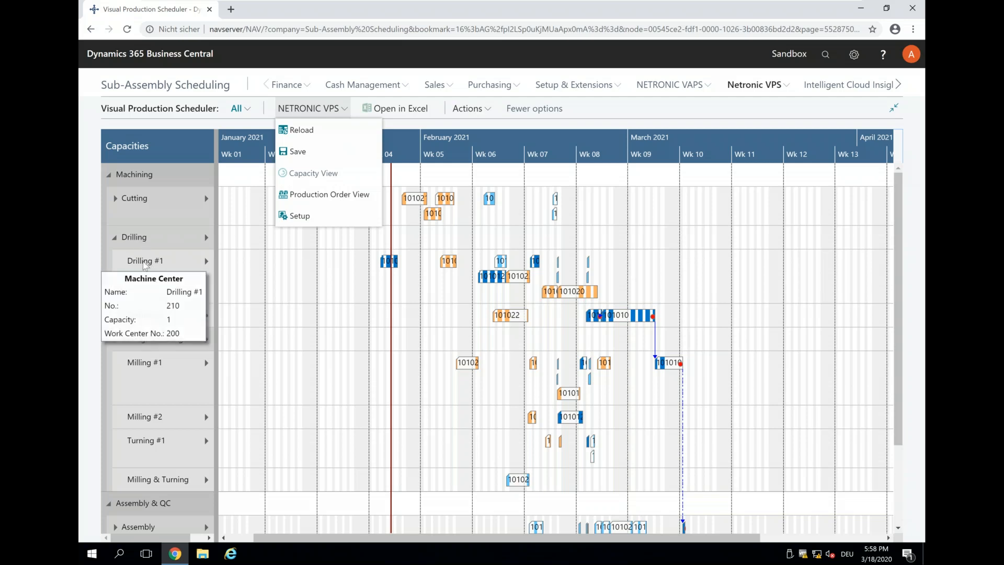
left_click(115, 200)
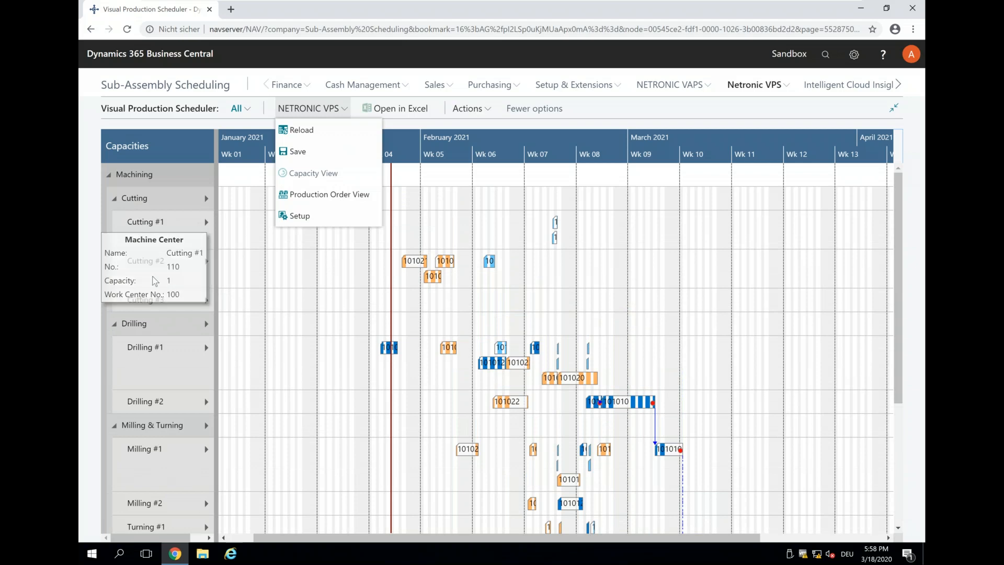
mouse_move(154, 280)
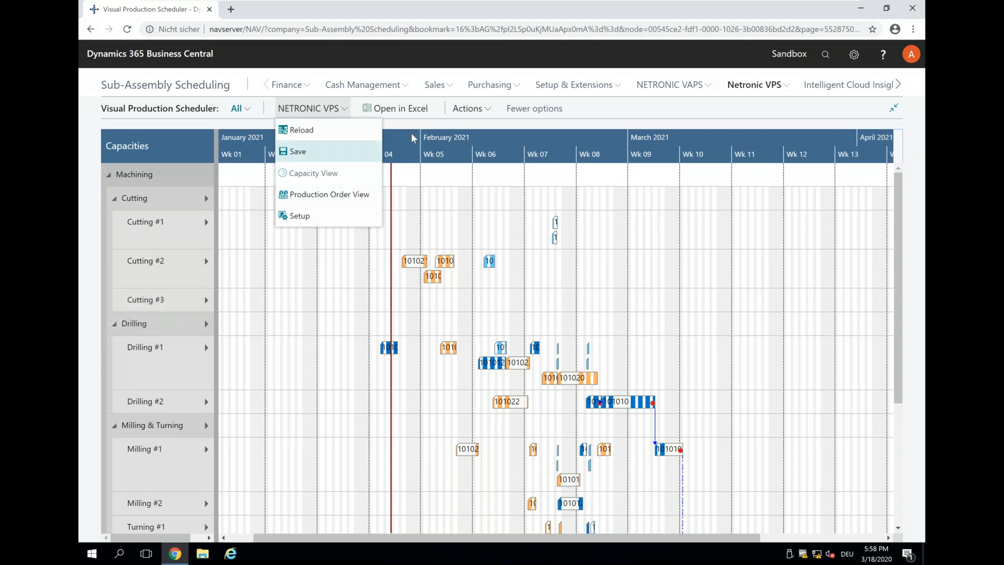
scroll(413, 138, "up", 2)
scroll(417, 261, "up", 2)
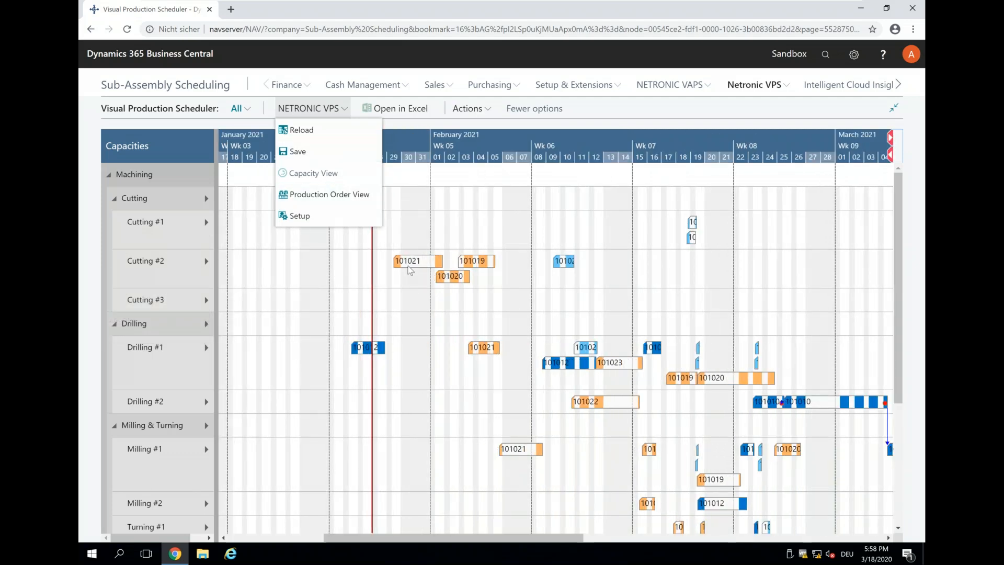
Step: Save the production schedule and dismiss the confirmation
mouse_move(415, 268)
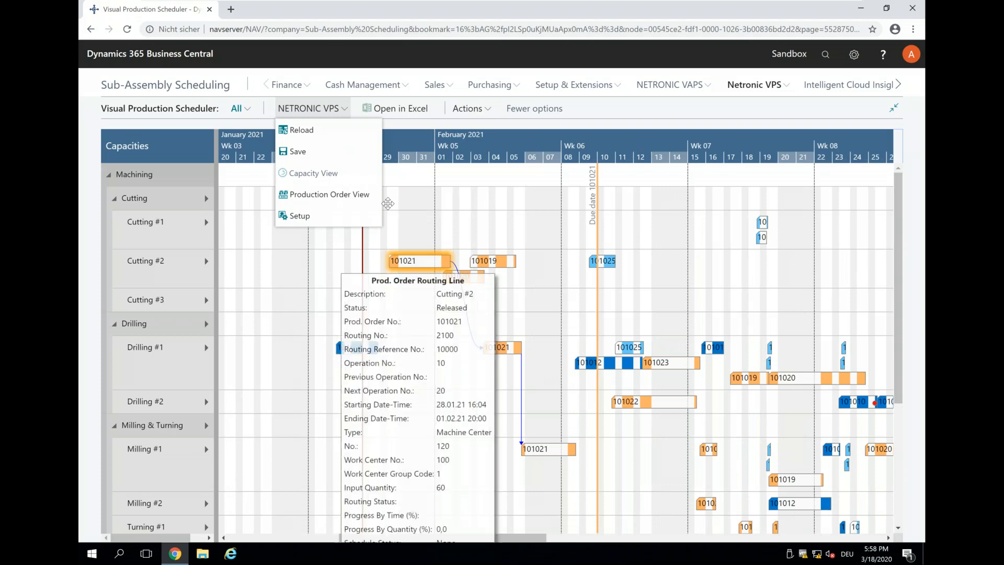
left_click(302, 153)
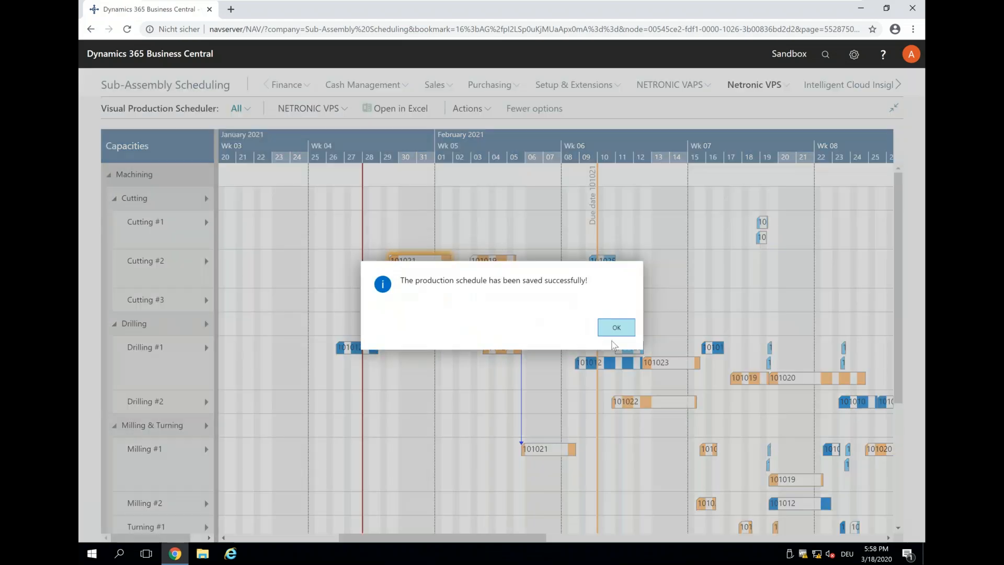
left_click(600, 333)
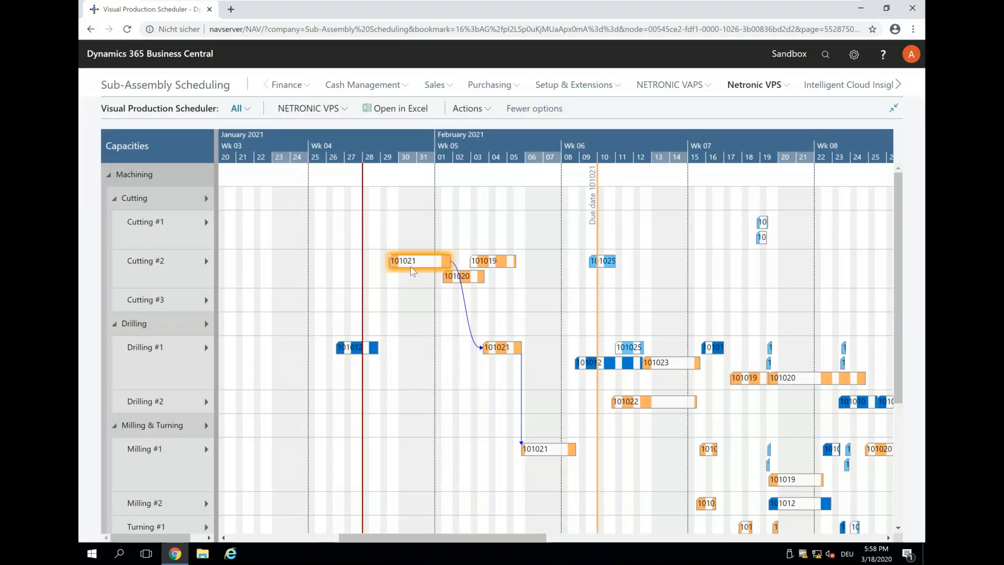
mouse_move(412, 270)
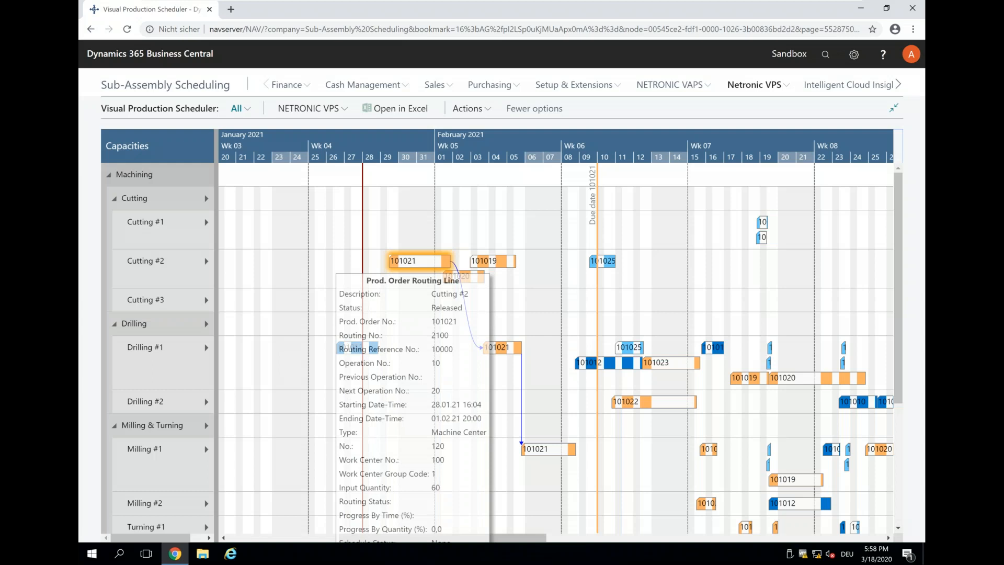
Step: In order 101021's Production Journal, set output 30 for Cutting #2 and 0 for Drilling #1
double_click(413, 260)
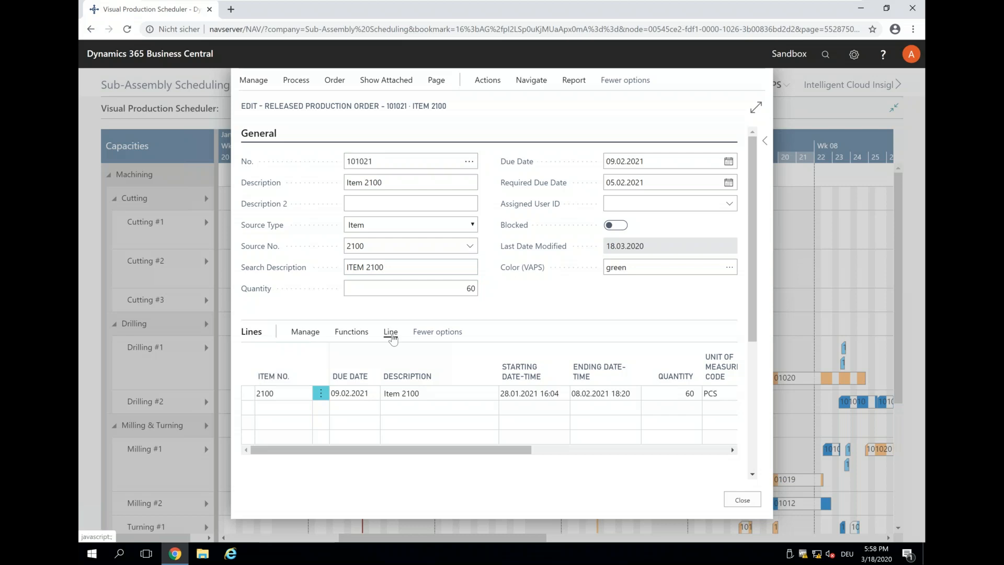
left_click(391, 333)
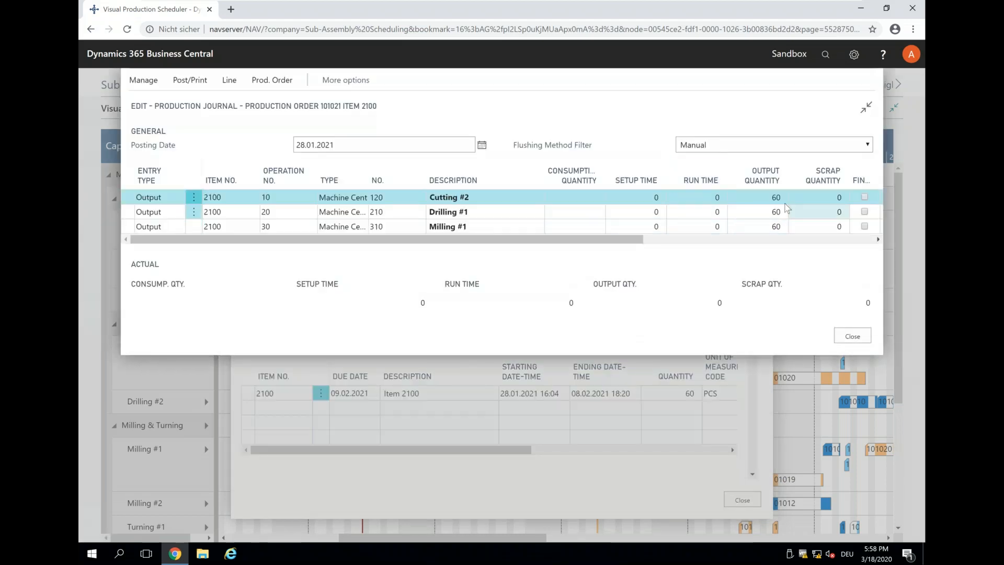
left_click(777, 197)
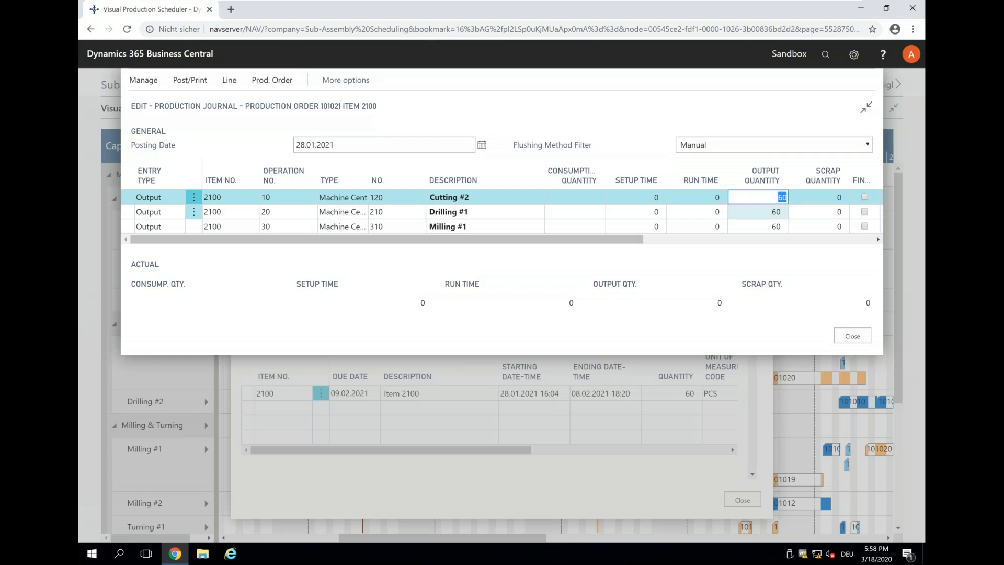
left_click(779, 212)
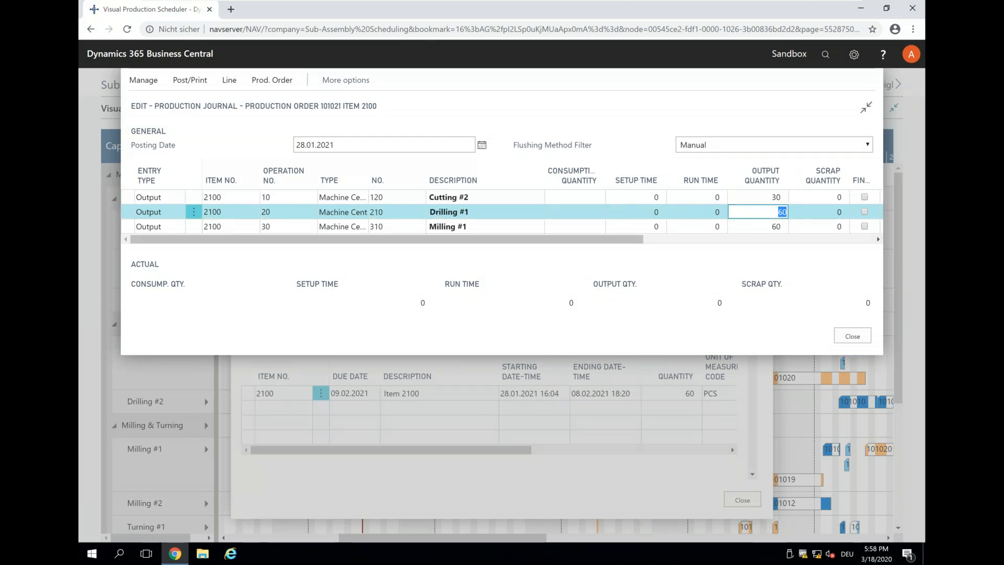
key("BackSpace")
type("0")
key("Down")
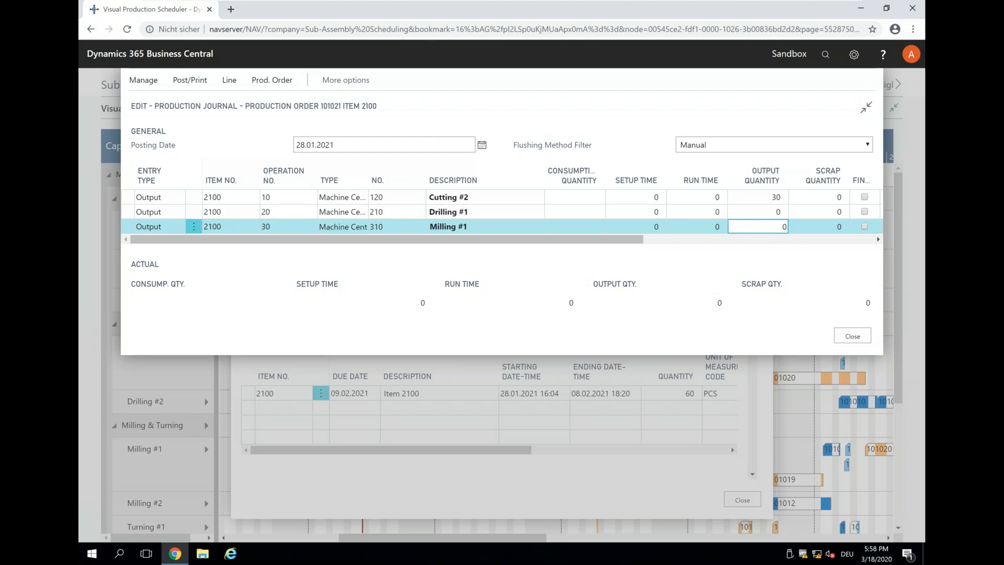
Step: Post the production journal, then close the journal and production order
left_click(188, 80)
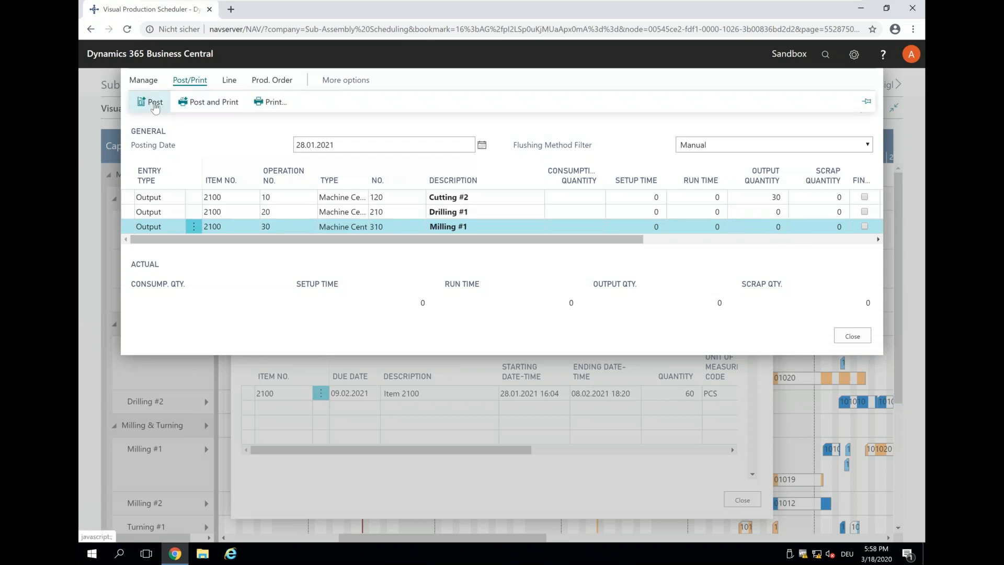
left_click(59, 103)
left_click(573, 328)
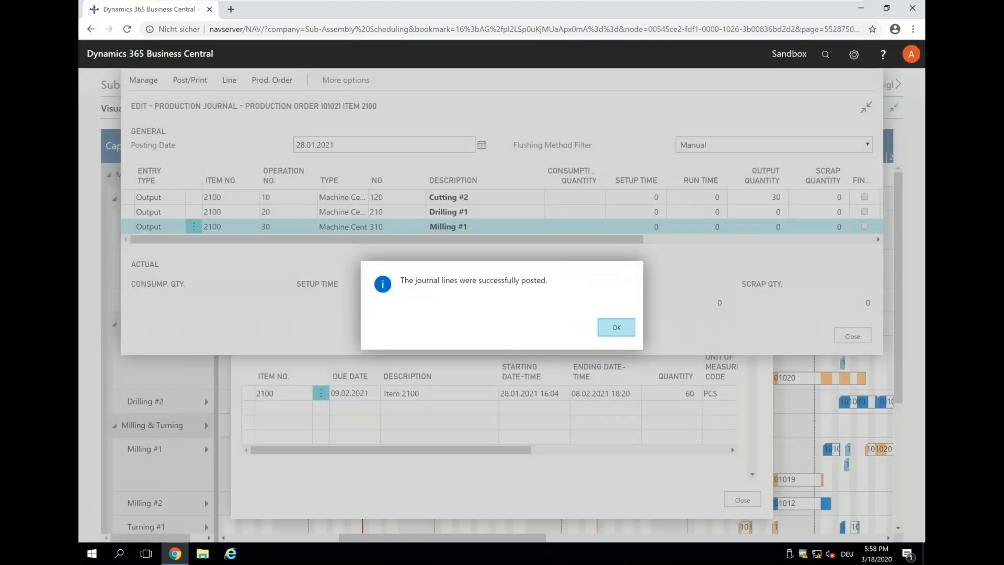
left_click(617, 327)
left_click(852, 336)
left_click(758, 501)
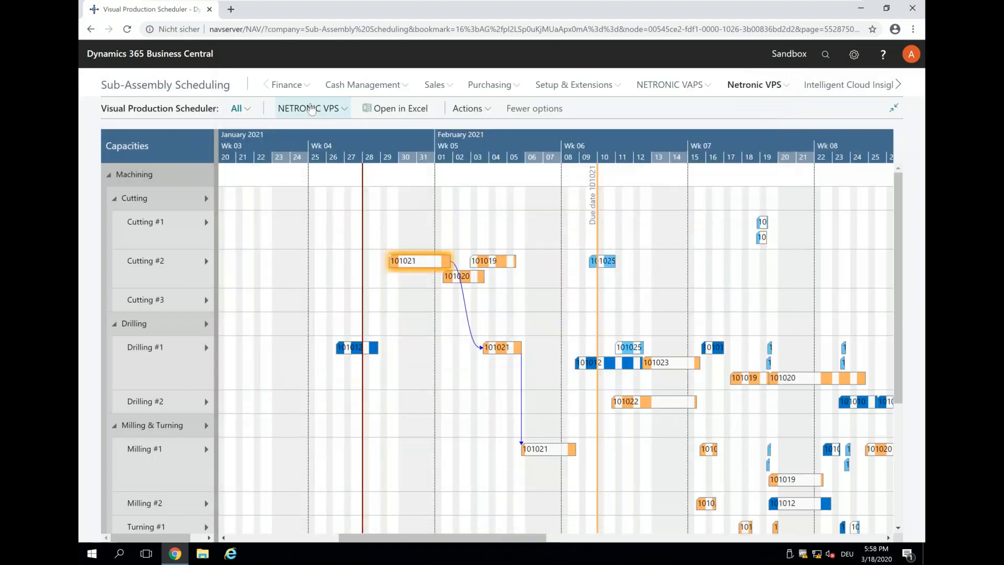
Step: Reload the VPS scheduling data and acknowledge the reload confirmation
left_click(311, 109)
left_click(305, 130)
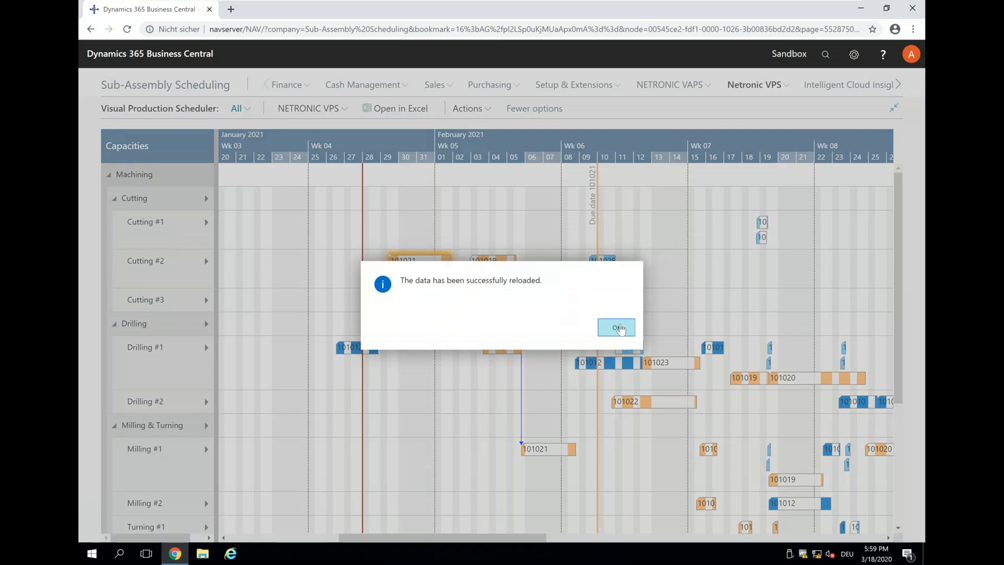
left_click(617, 328)
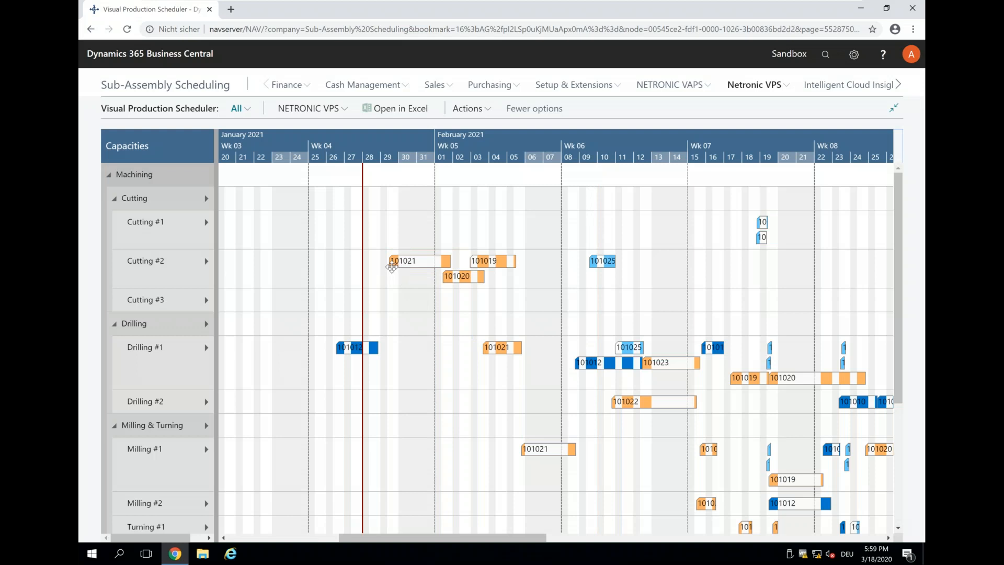
Step: Try dragging cutting operation 101021 toward 01.02, then decline moving the already-started operation
mouse_move(411, 265)
left_click_drag(402, 260, 447, 261)
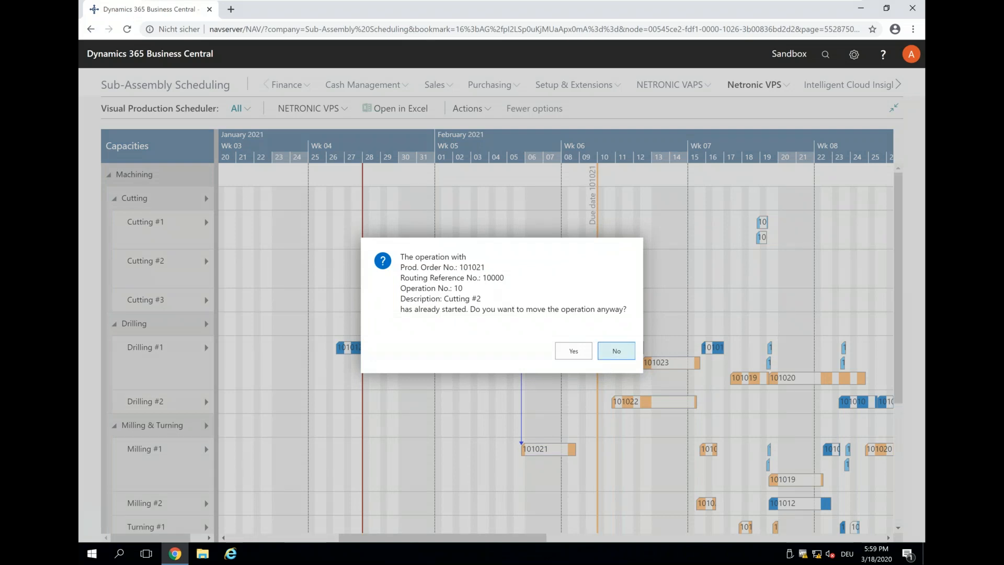
left_click(621, 353)
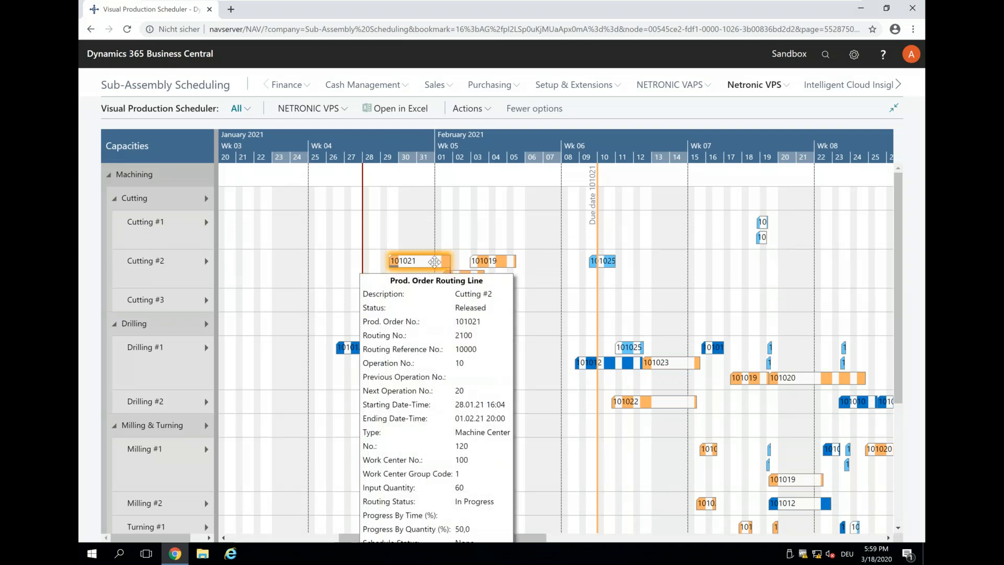
Step: Collapse and re-expand the Cutting group, then minimize the VM to return to the webinar page
left_click(113, 202)
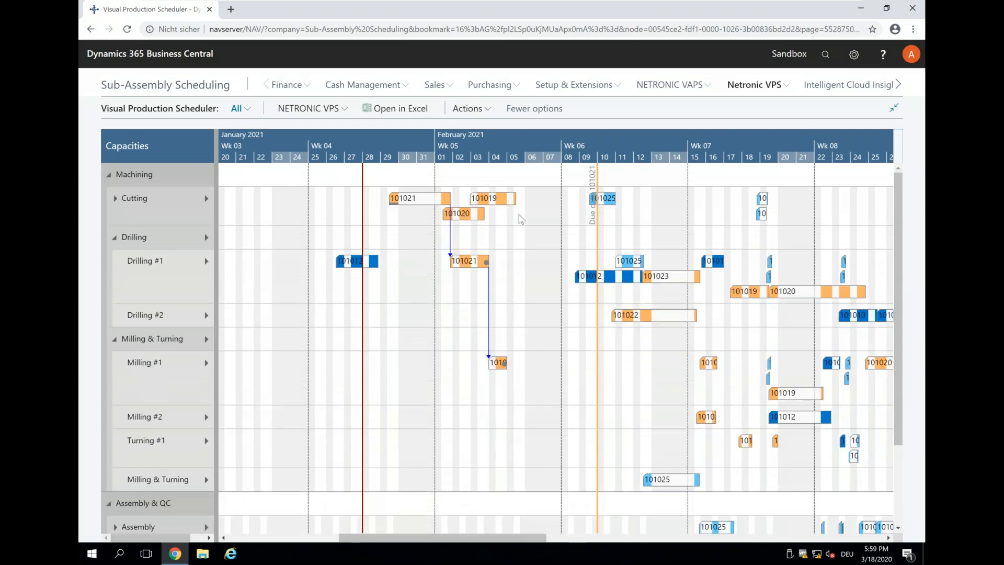
scroll(472, 222, "left", 2)
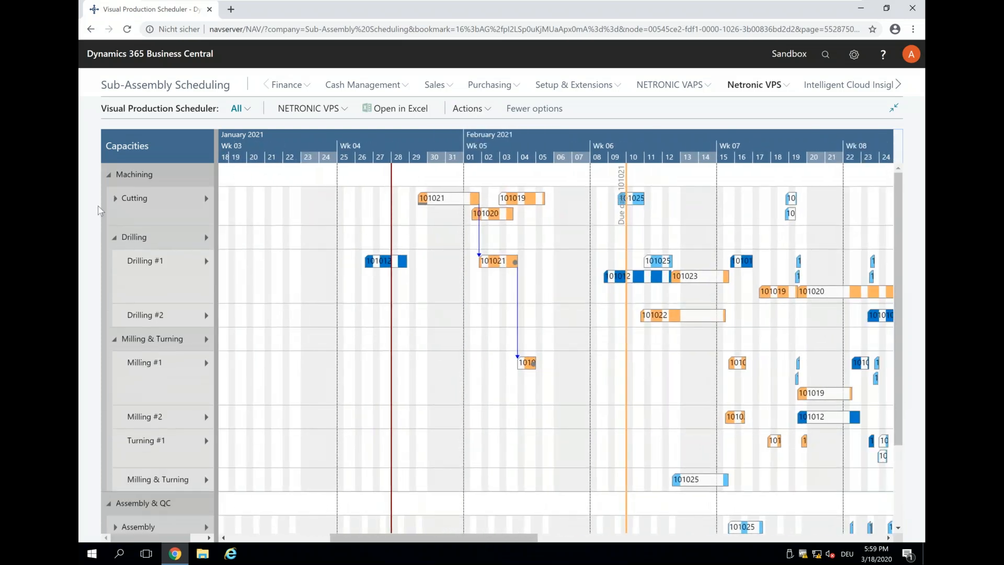
left_click(115, 202)
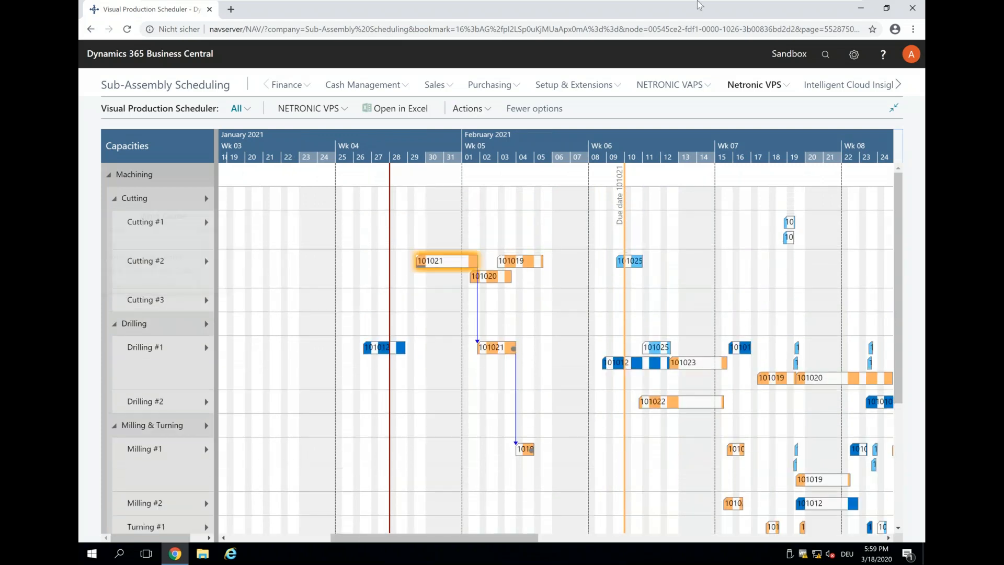
mouse_move(761, 11)
left_click(824, 10)
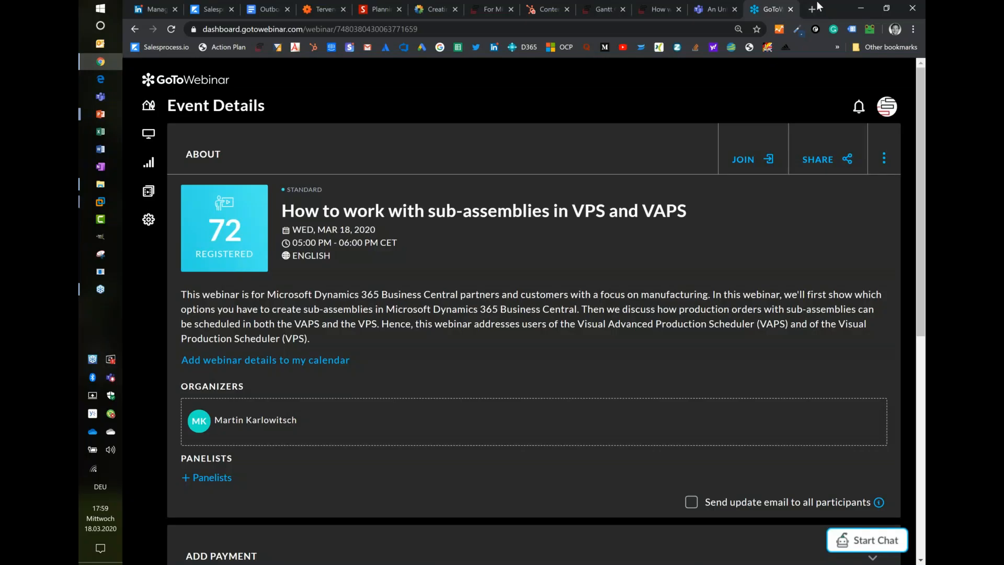